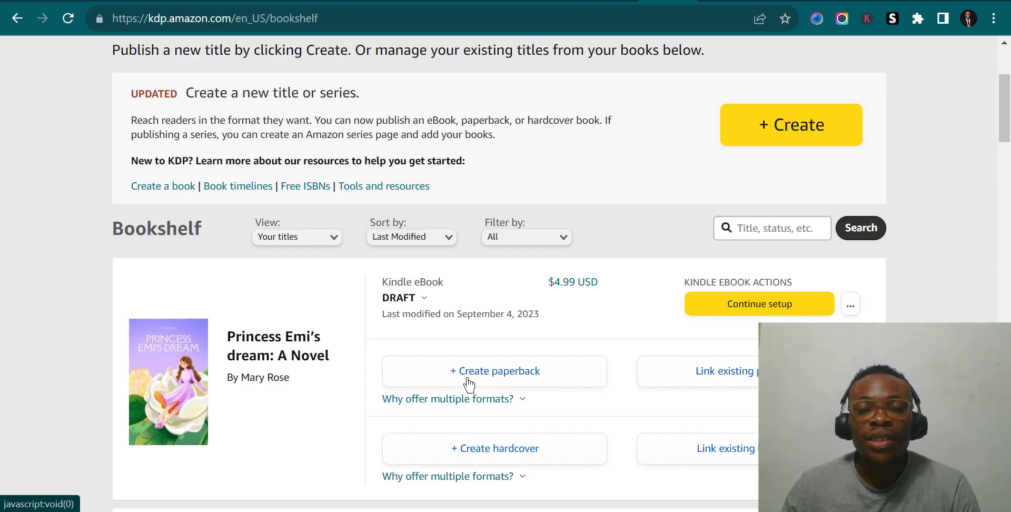
Step: Start creating a paperback edition of the draft book Princess Emi's dream
{"action": "left_click", "coordinate": [495, 376]}
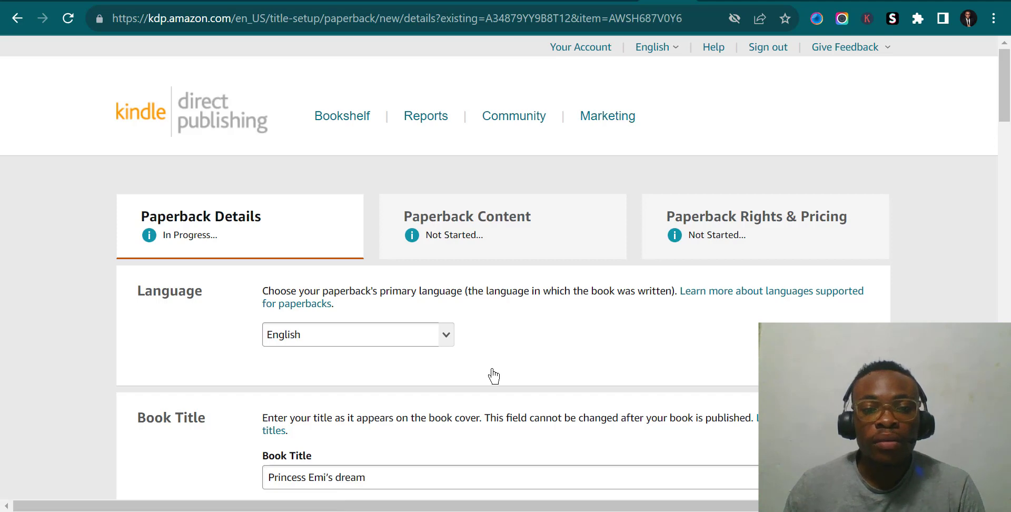
Step: Review the prefilled paperback details, from language and title through author, description, publishing rights, reading age and marketplace to categories and keywords
{"action": "scroll", "coordinate": [494, 375], "scroll_direction": "down", "scroll_amount": 3}
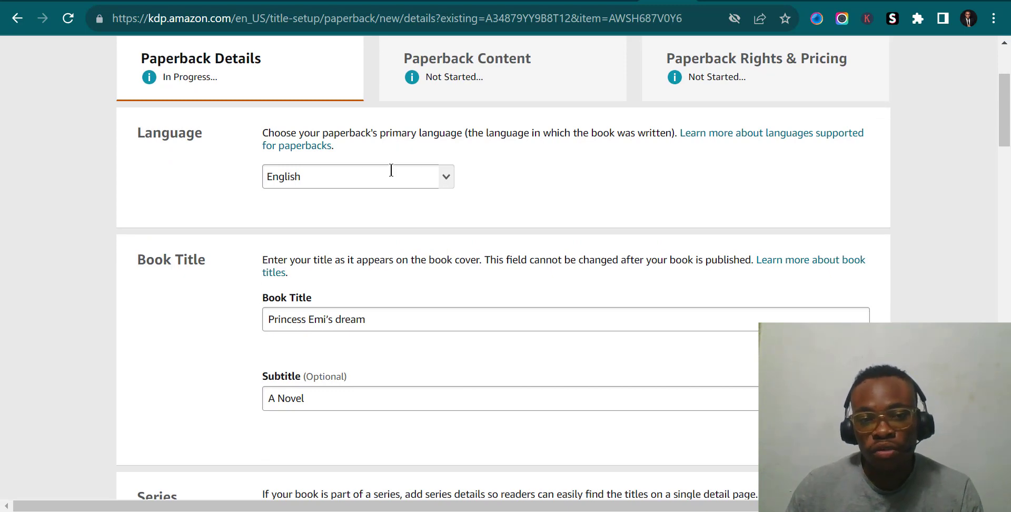
{"action": "scroll", "coordinate": [392, 170], "scroll_direction": "down", "scroll_amount": 2}
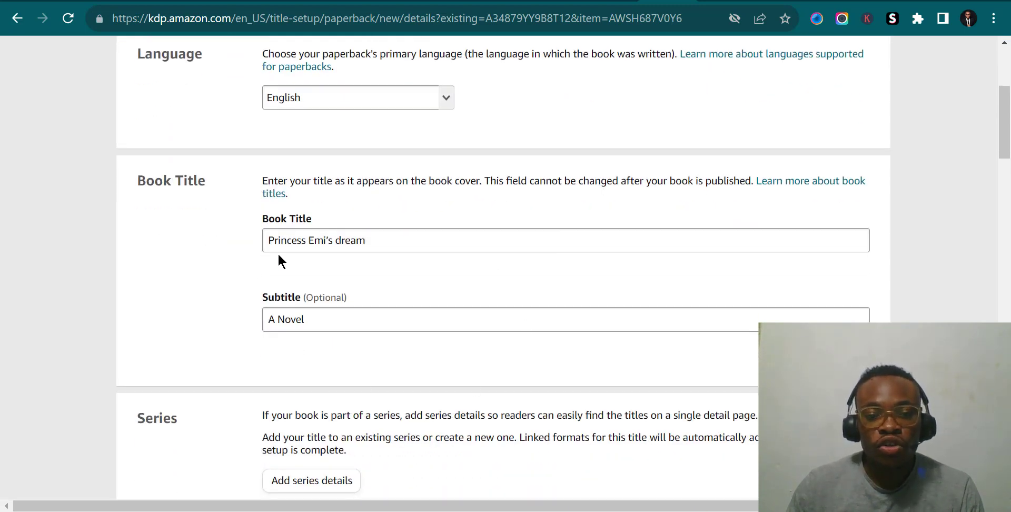
{"action": "scroll", "coordinate": [406, 259], "scroll_direction": "down", "scroll_amount": 8}
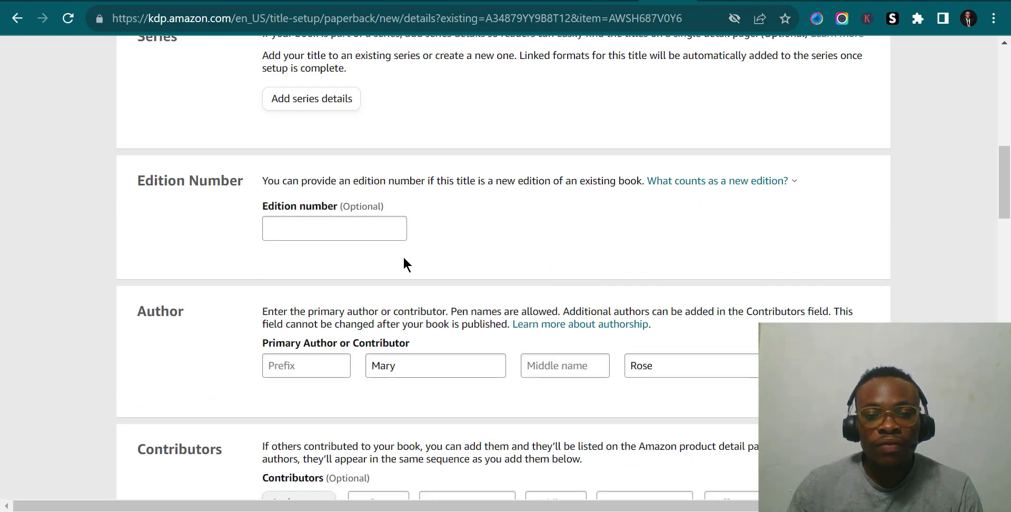
{"action": "scroll", "coordinate": [404, 261], "scroll_direction": "down", "scroll_amount": 1}
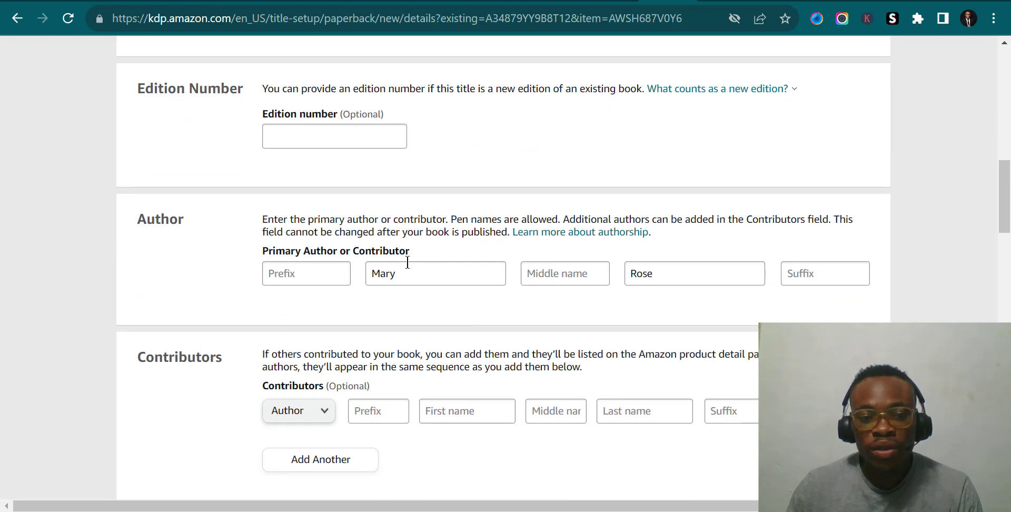
{"action": "scroll", "coordinate": [406, 255], "scroll_direction": "down", "scroll_amount": 4}
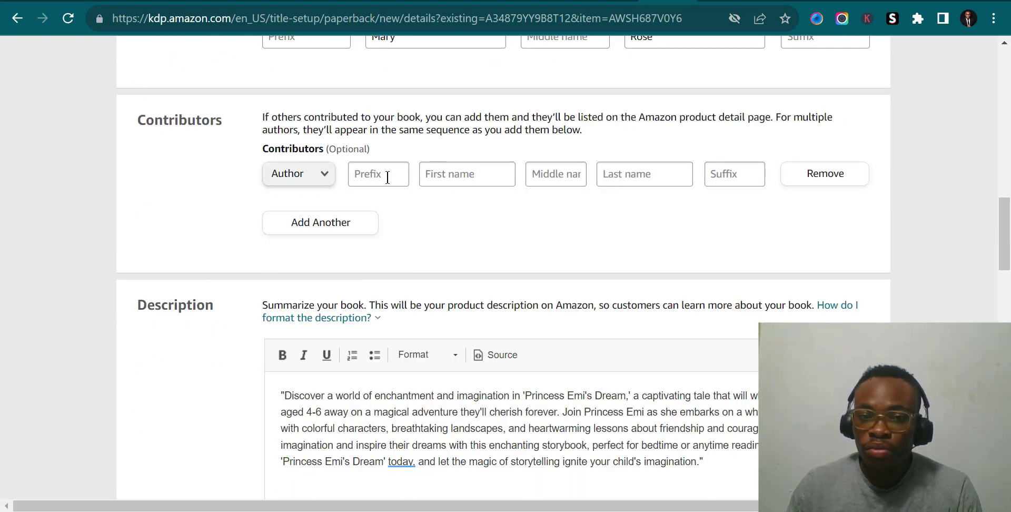
{"action": "scroll", "coordinate": [275, 187], "scroll_direction": "down", "scroll_amount": 1}
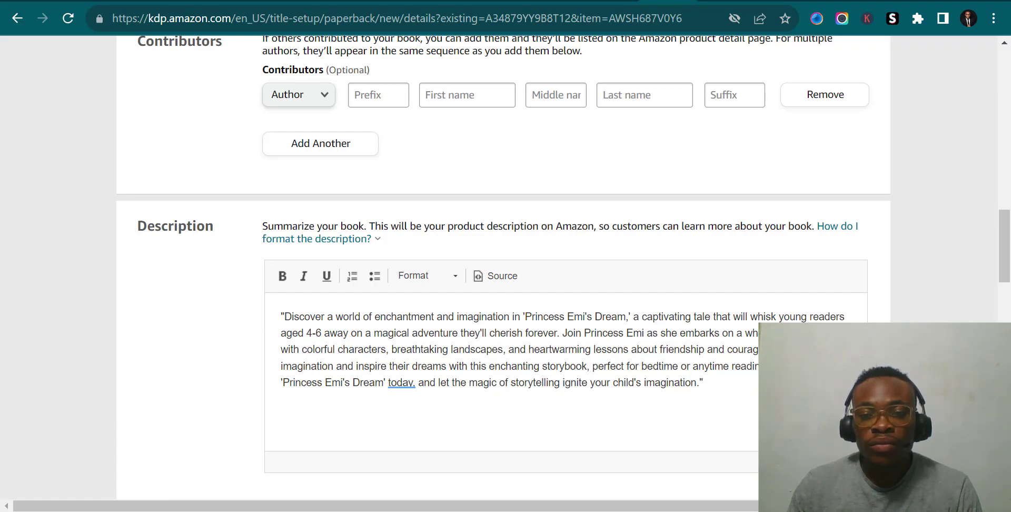
{"action": "scroll", "coordinate": [531, 334], "scroll_direction": "down", "scroll_amount": 5}
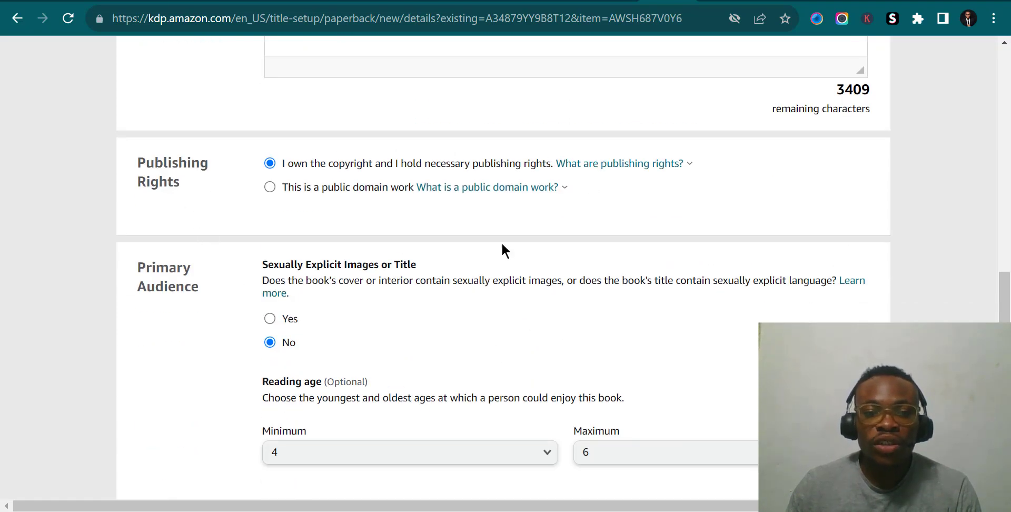
{"action": "scroll", "coordinate": [502, 242], "scroll_direction": "down", "scroll_amount": 2}
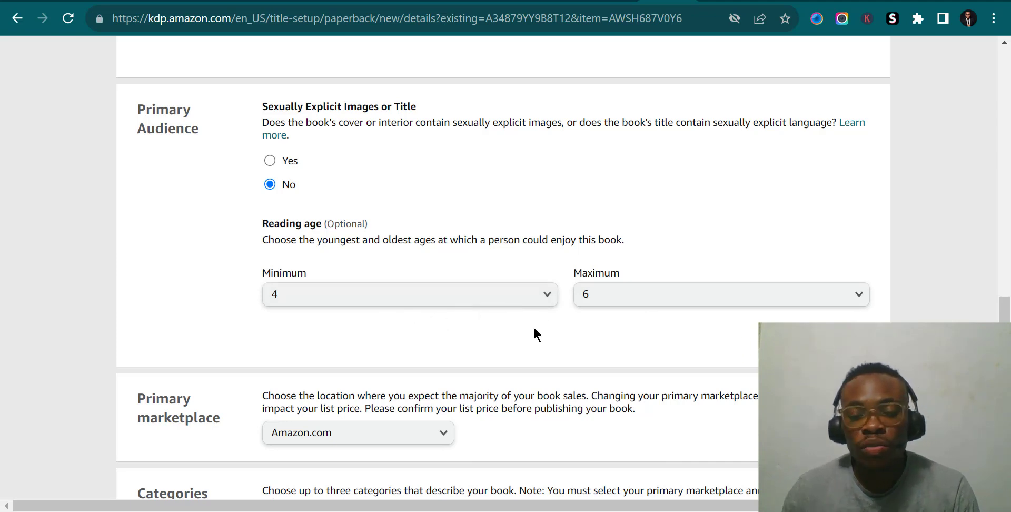
{"action": "scroll", "coordinate": [536, 325], "scroll_direction": "down", "scroll_amount": 3}
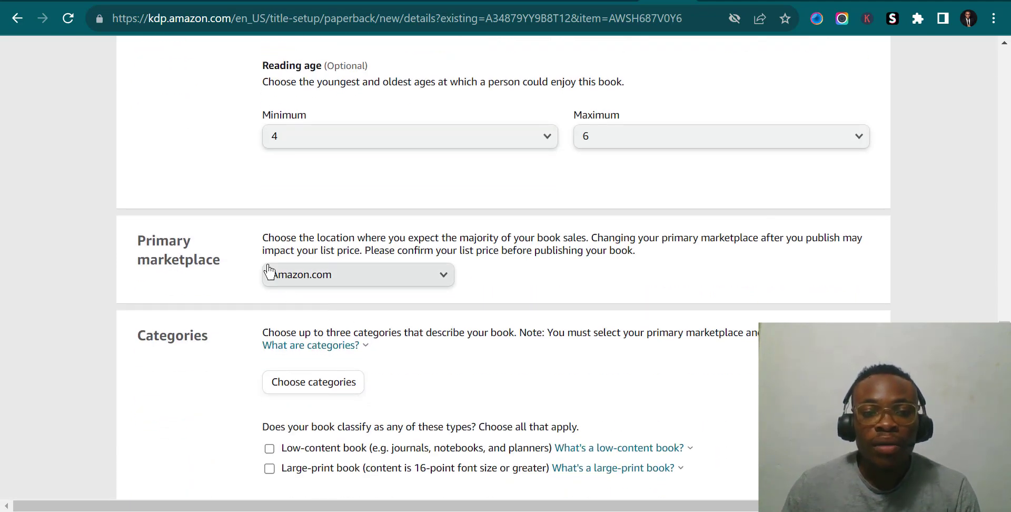
{"action": "scroll", "coordinate": [376, 250], "scroll_direction": "down", "scroll_amount": 3}
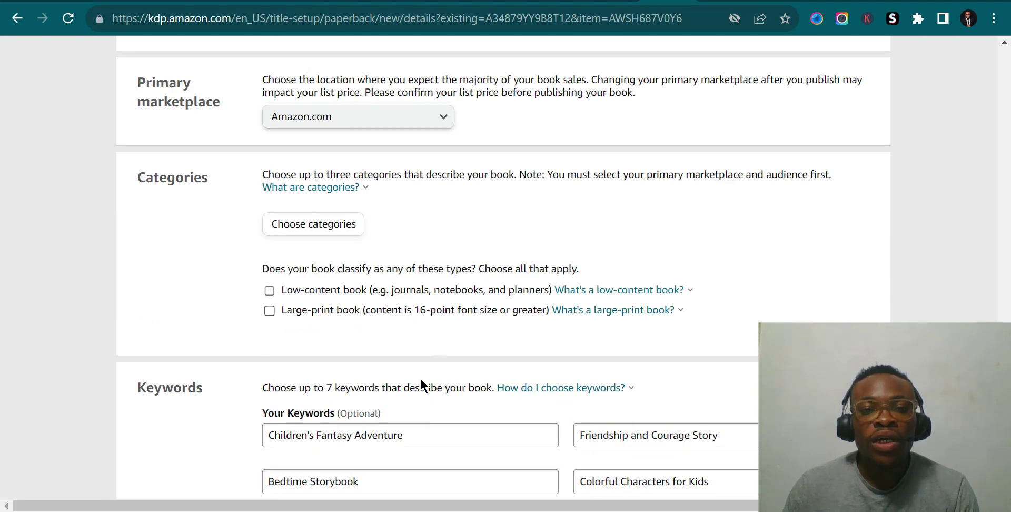
{"action": "scroll", "coordinate": [680, 392], "scroll_direction": "down", "scroll_amount": 2}
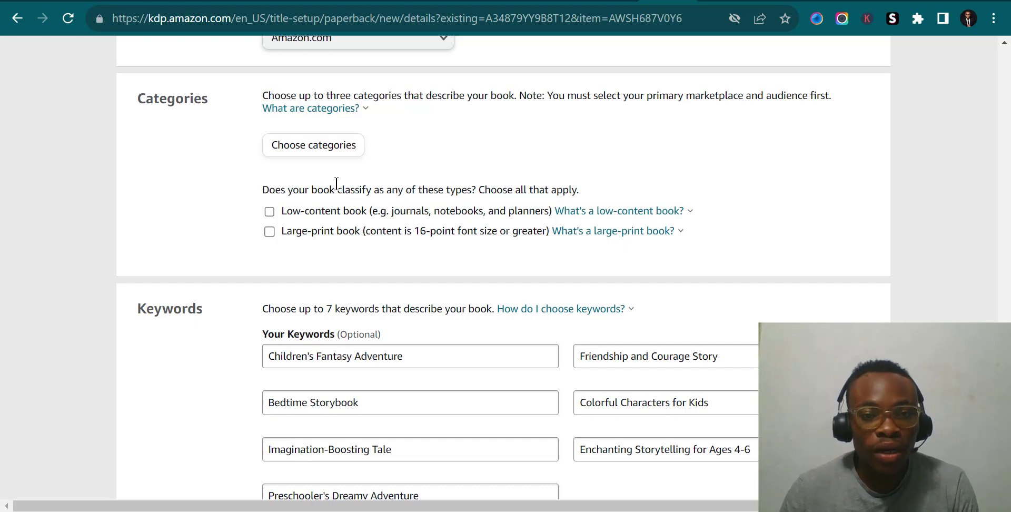
Step: Begin choosing the paperback's categories and set the main category to Children's Books
{"action": "left_click", "coordinate": [295, 157]}
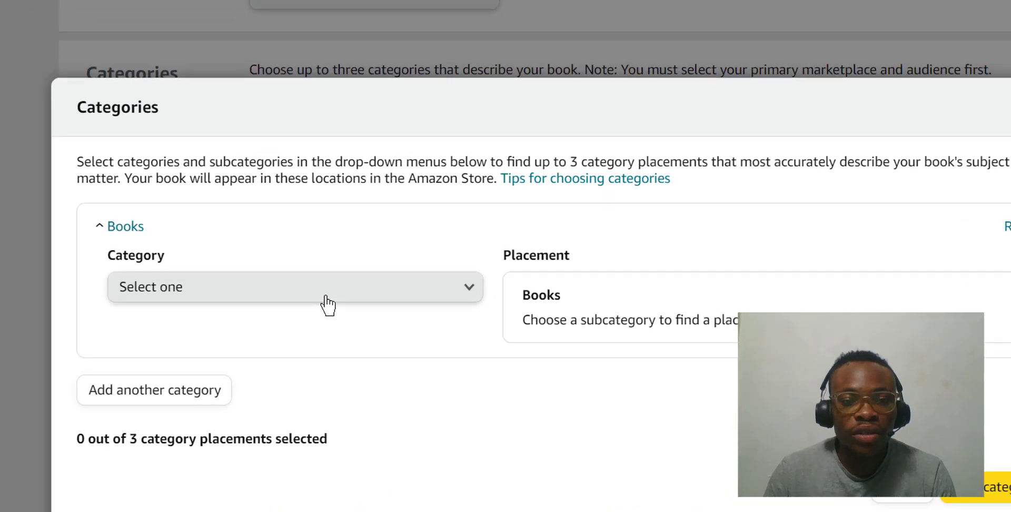
{"action": "left_click", "coordinate": [328, 304]}
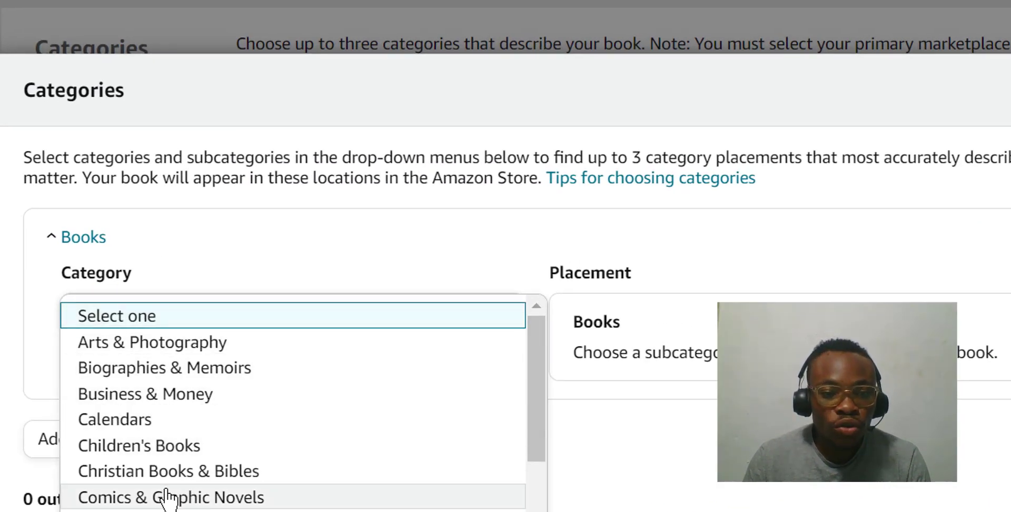
{"action": "left_click", "coordinate": [166, 450]}
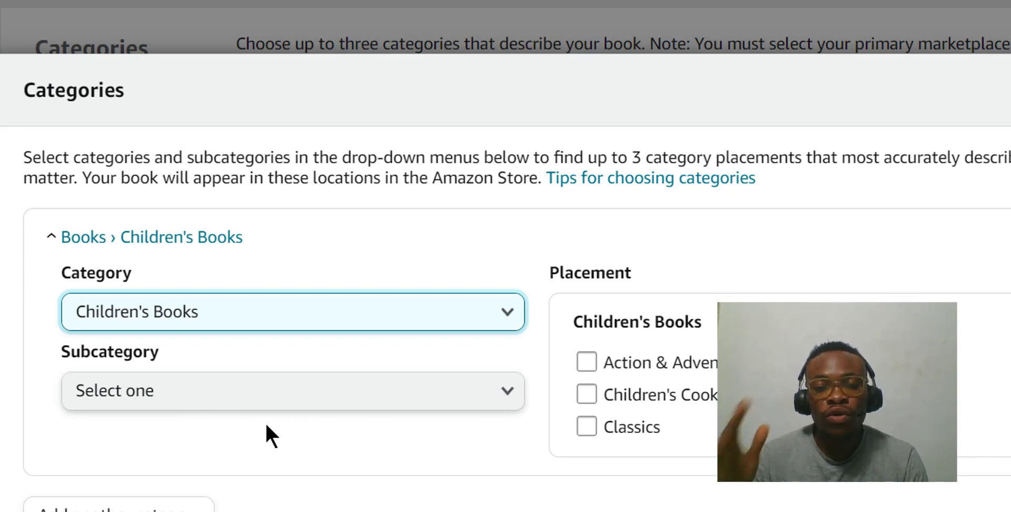
Step: Set the subcategory to Fairy Tales, Folk Tales & Myths and check the options of its nested subcategory
{"action": "left_click", "coordinate": [263, 400]}
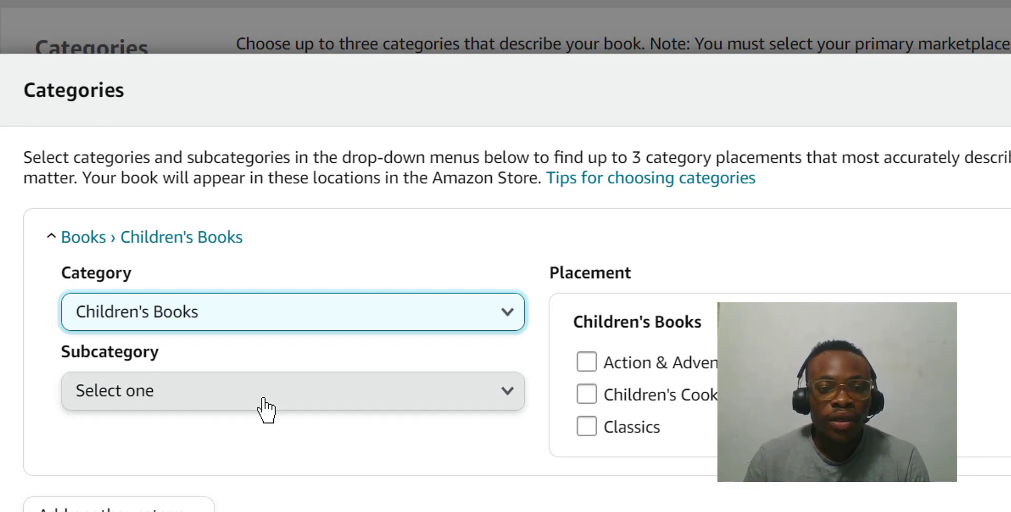
{"action": "left_click", "coordinate": [264, 401]}
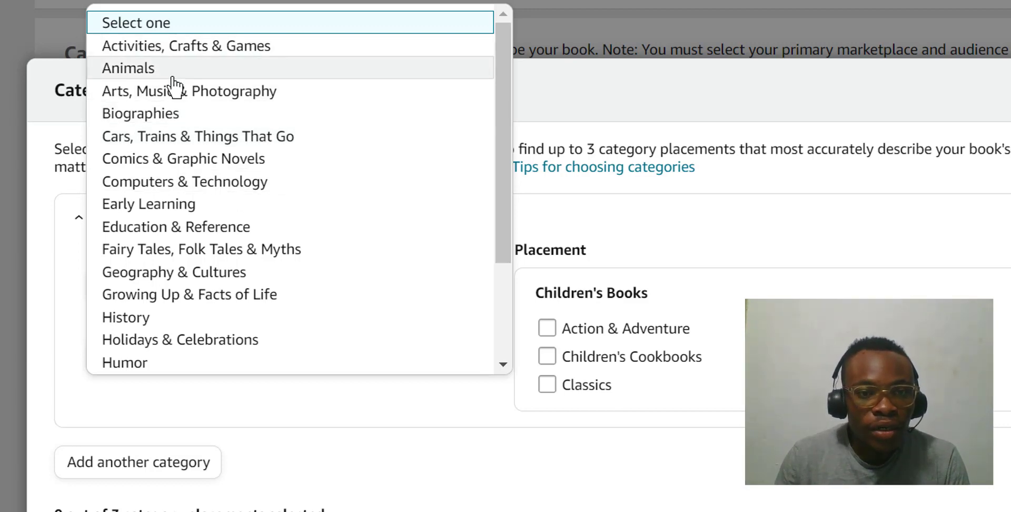
{"action": "left_click", "coordinate": [198, 252]}
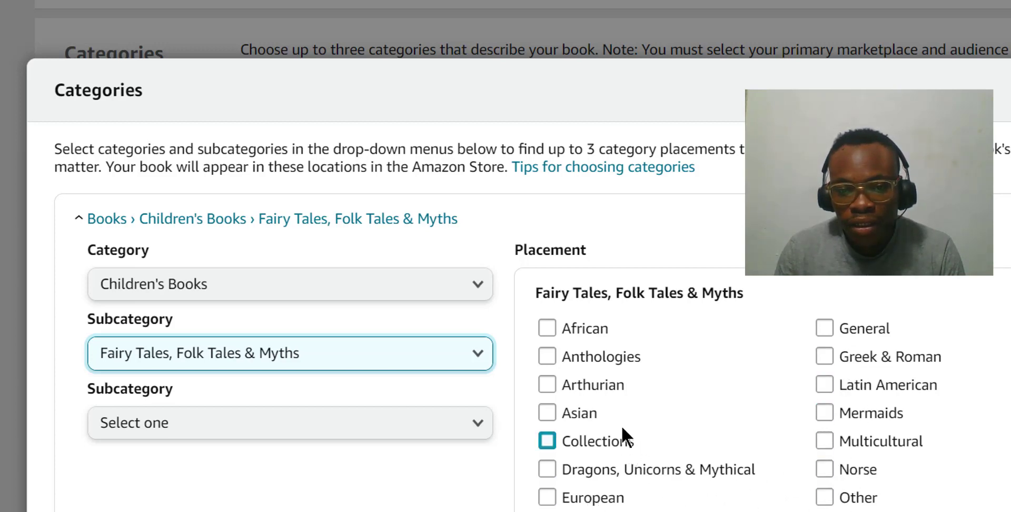
{"action": "left_click", "coordinate": [119, 439]}
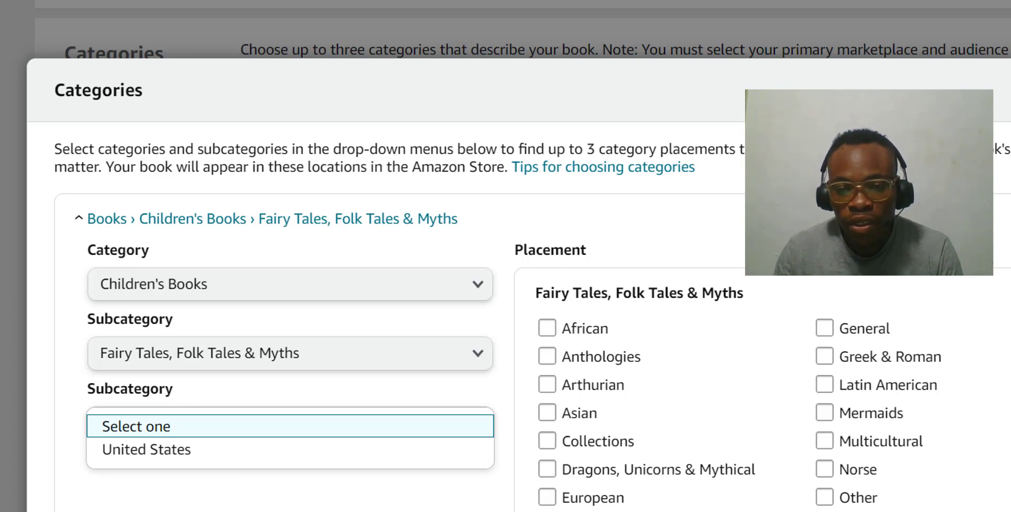
{"action": "key", "text": "Escape"}
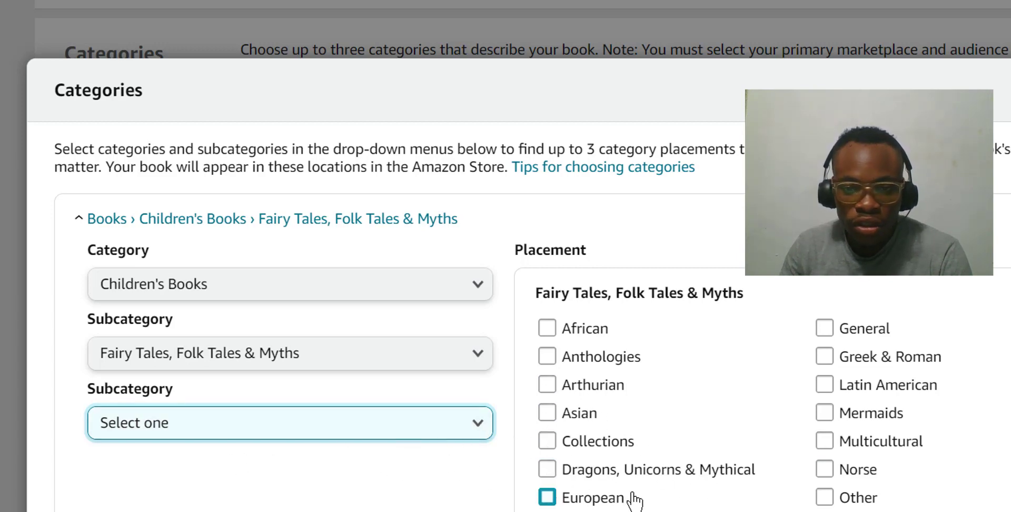
Step: Change the subcategory to Science Fiction & Fantasy and set its nested subcategory to Fantasy & Magic
{"action": "left_click", "coordinate": [275, 354]}
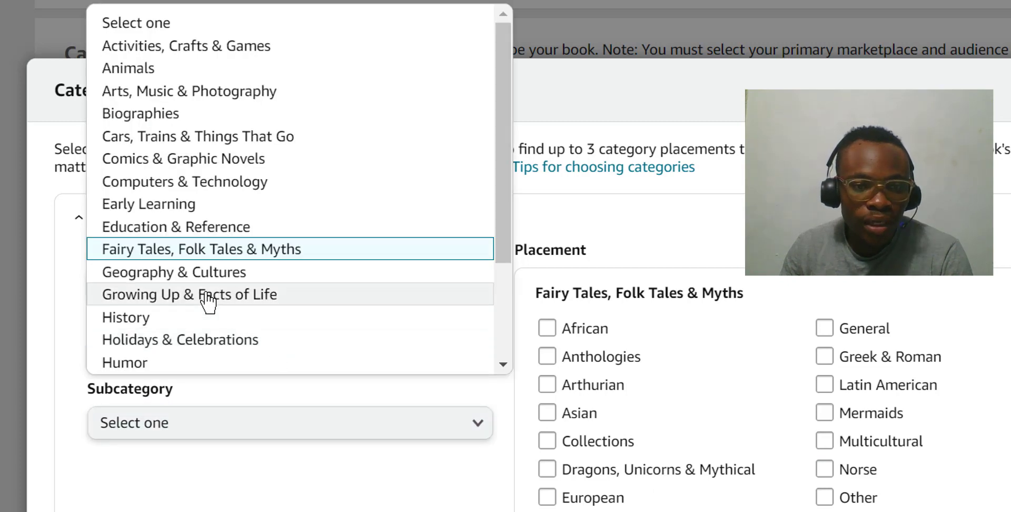
{"action": "scroll", "coordinate": [206, 298], "scroll_direction": "down", "scroll_amount": 2}
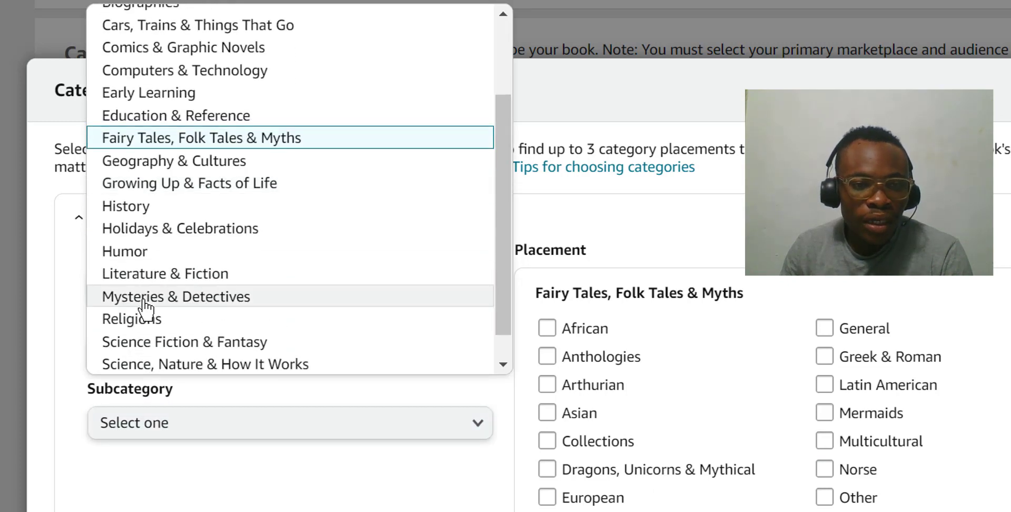
{"action": "scroll", "coordinate": [176, 320], "scroll_direction": "down", "scroll_amount": 1}
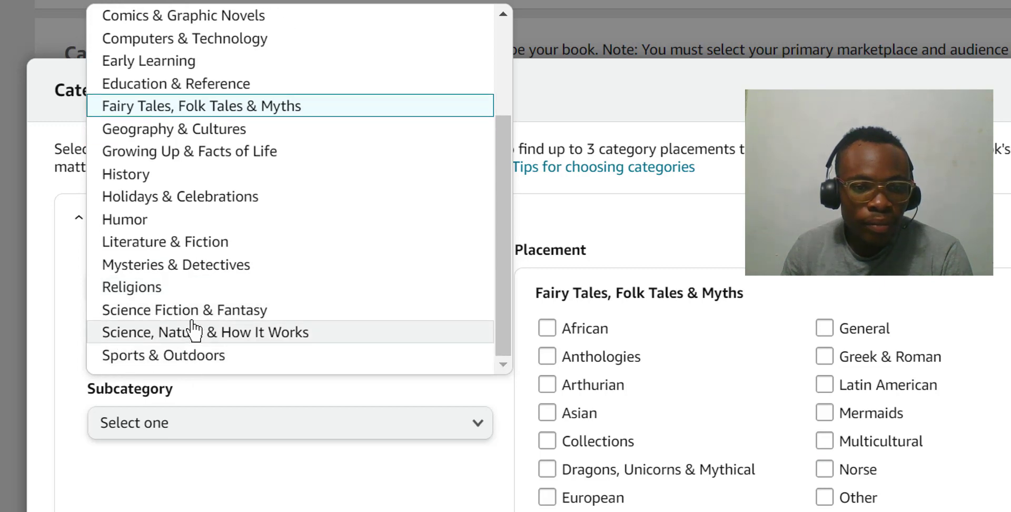
{"action": "left_click", "coordinate": [195, 310]}
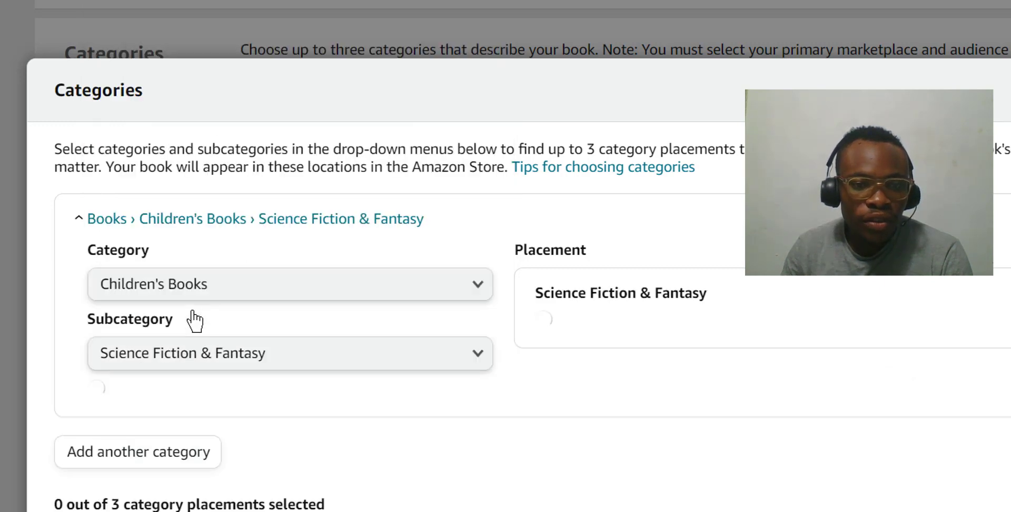
{"action": "left_click", "coordinate": [380, 422]}
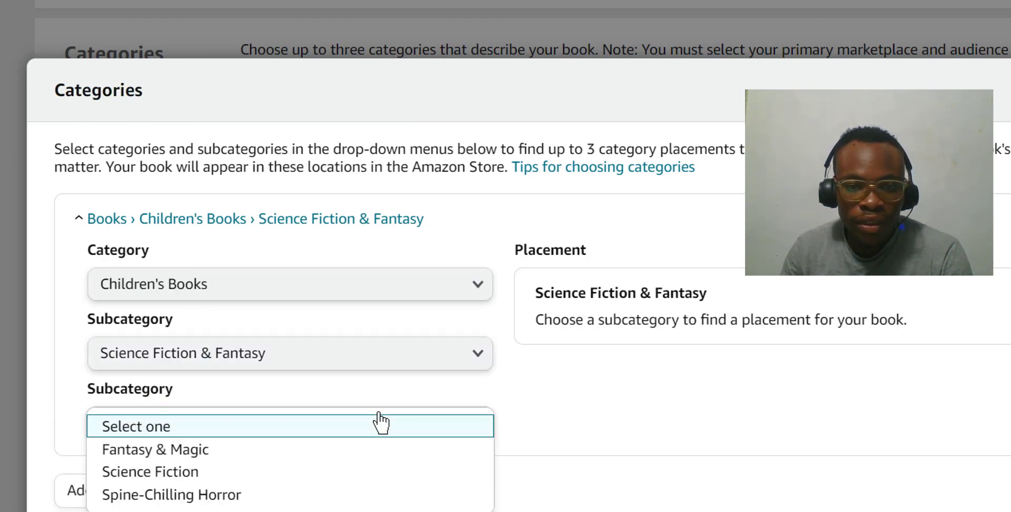
{"action": "left_click", "coordinate": [216, 450]}
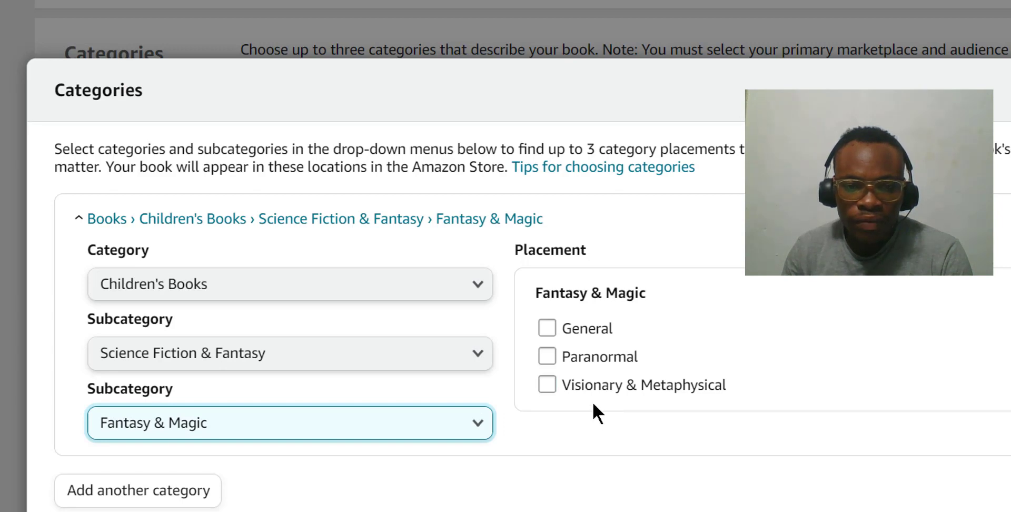
{"action": "left_click", "coordinate": [312, 433]}
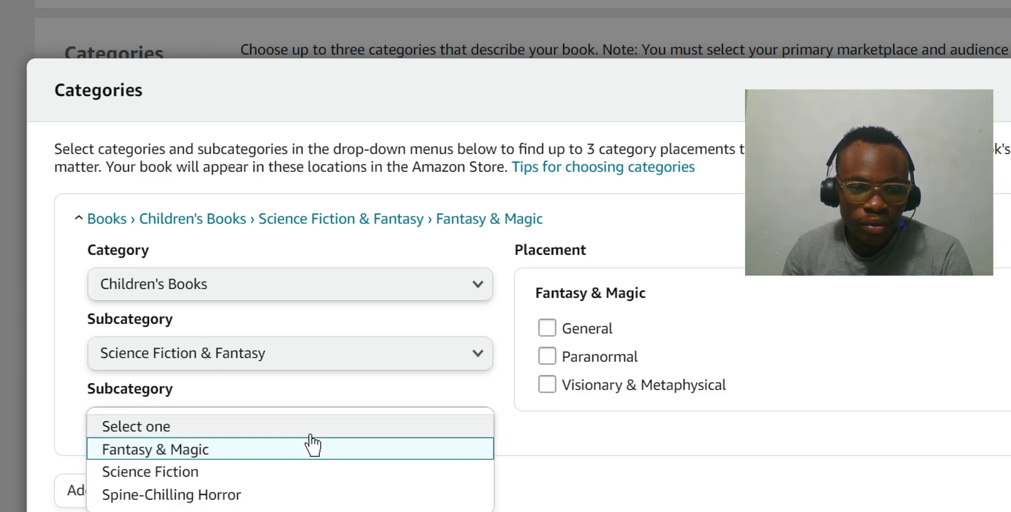
{"action": "left_click", "coordinate": [302, 453]}
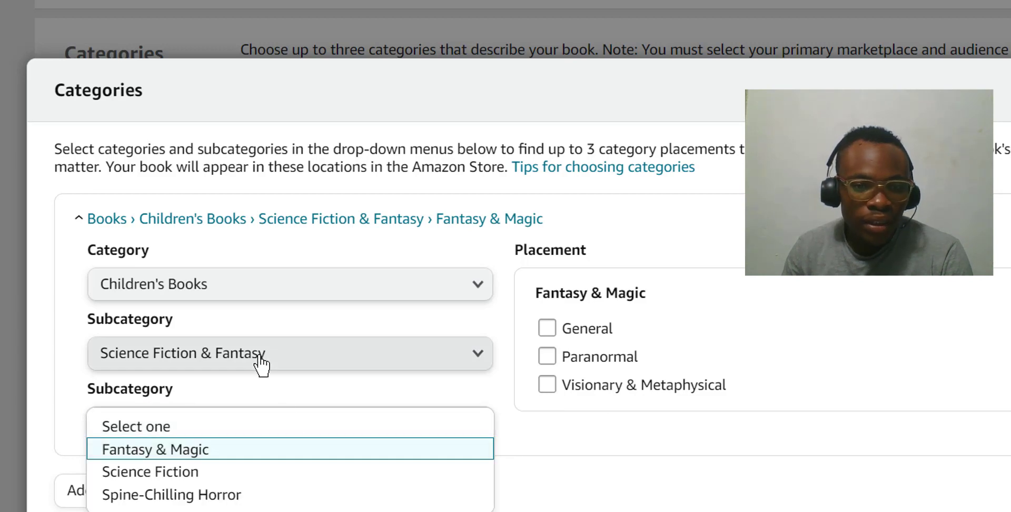
Step: Change the Children's Books subcategory to Mysteries & Detectives
{"action": "left_click", "coordinate": [259, 363]}
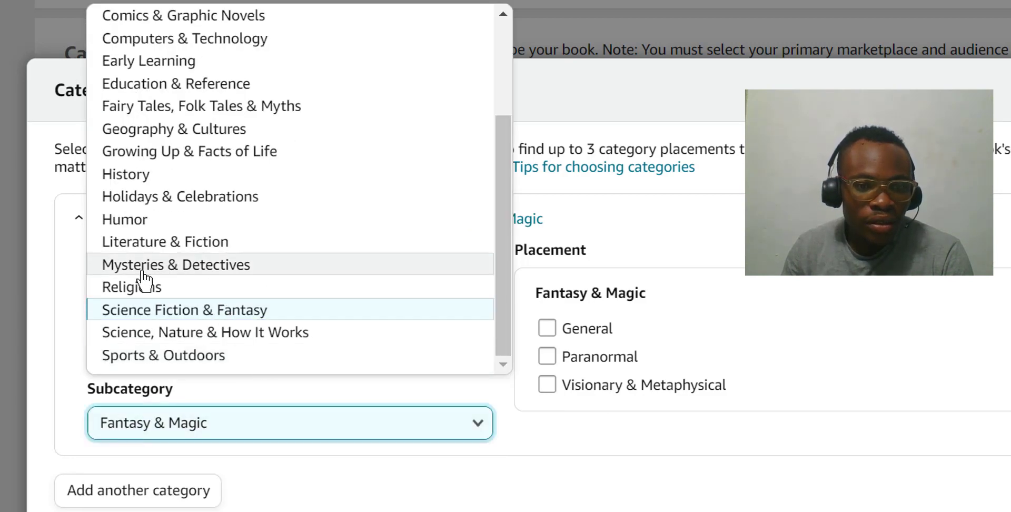
{"action": "scroll", "coordinate": [132, 226], "scroll_direction": "up", "scroll_amount": 3}
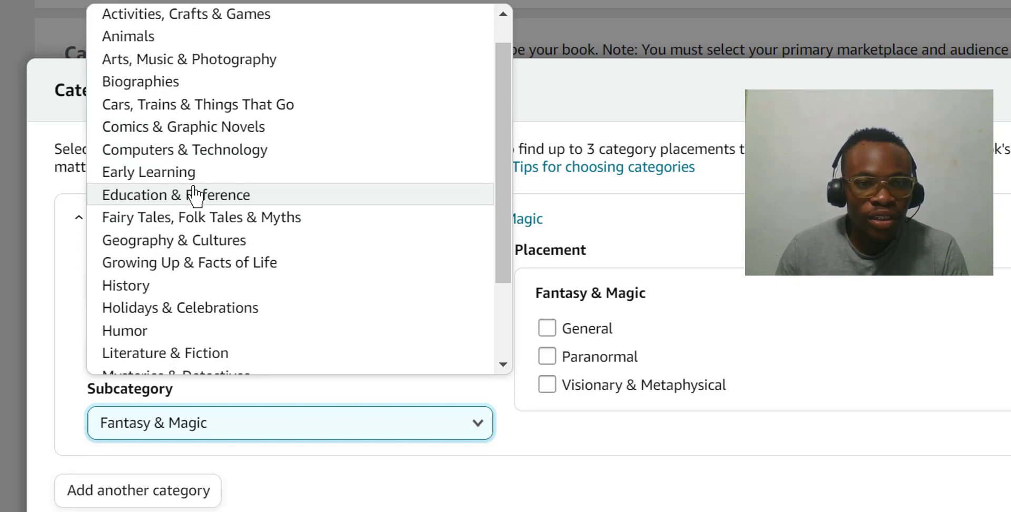
{"action": "scroll", "coordinate": [215, 199], "scroll_direction": "down", "scroll_amount": 3}
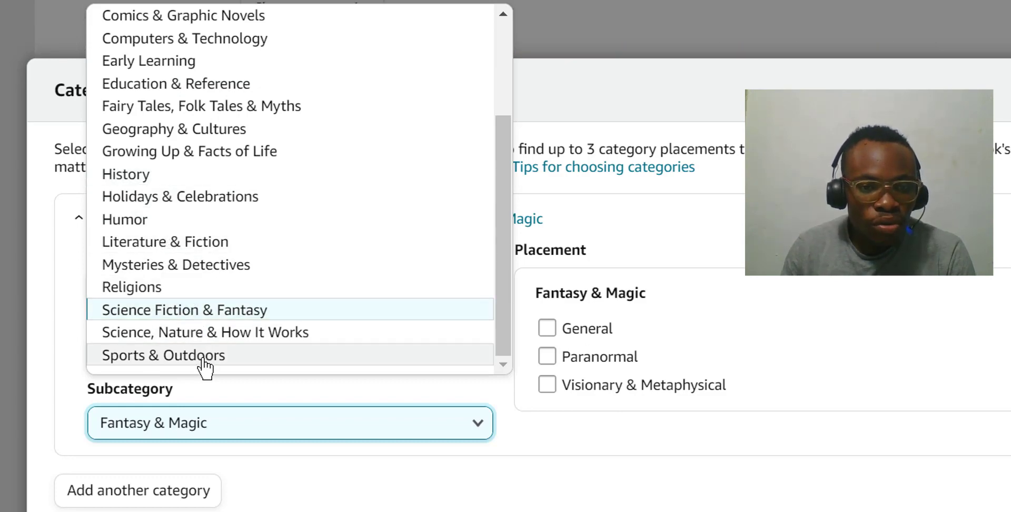
{"action": "left_click", "coordinate": [192, 265]}
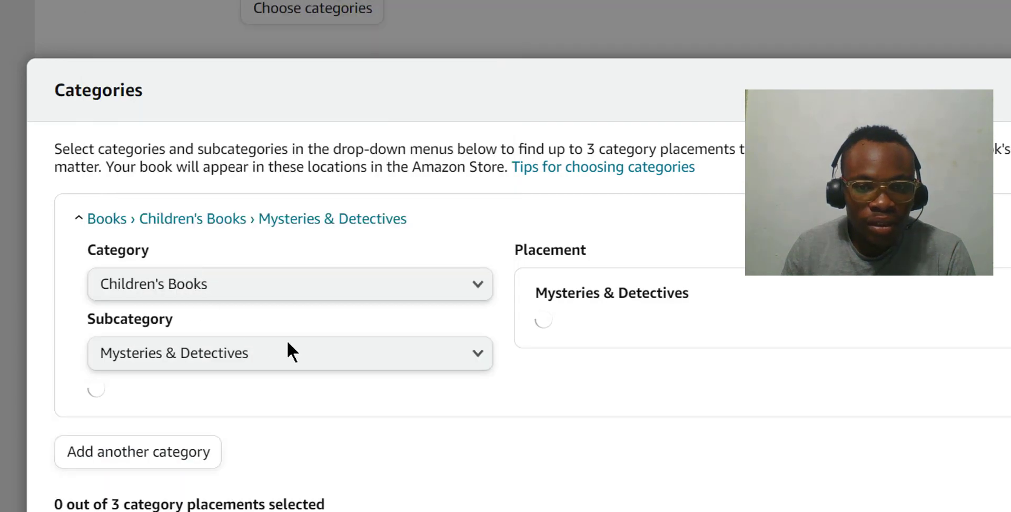
Step: Change the Children's Books subcategory to Growing Up & Facts of Life and check its nested subcategory options
{"action": "left_click", "coordinate": [387, 364]}
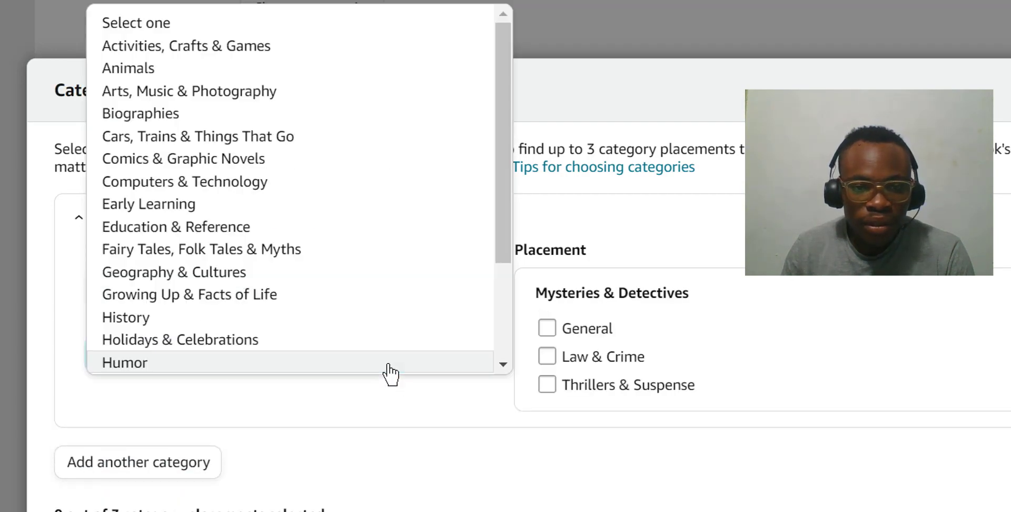
{"action": "scroll", "coordinate": [388, 363], "scroll_direction": "down", "scroll_amount": 3}
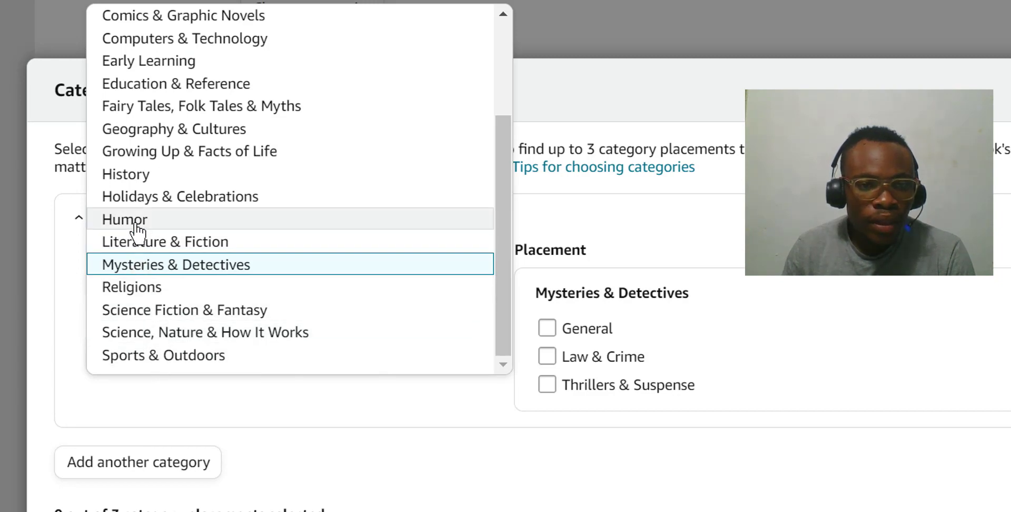
{"action": "scroll", "coordinate": [142, 221], "scroll_direction": "up", "scroll_amount": 2}
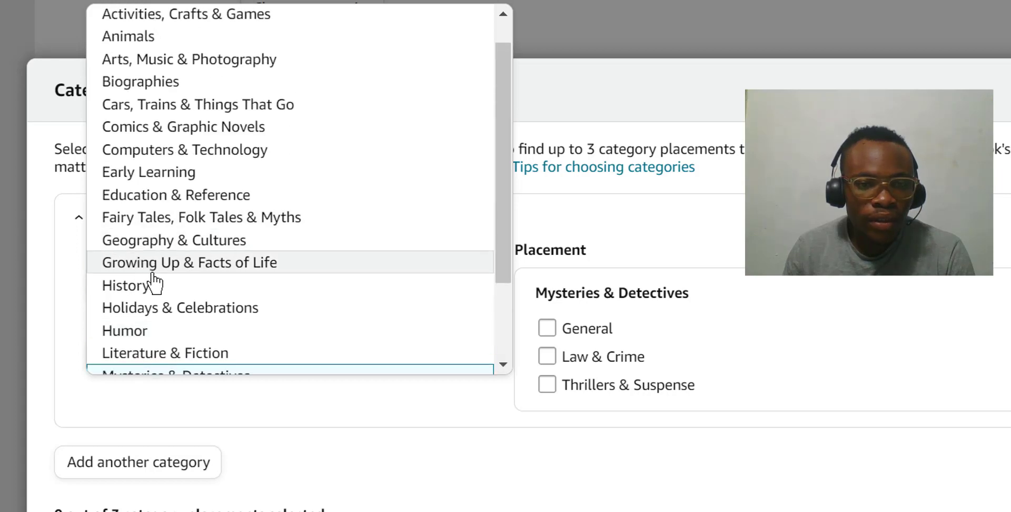
{"action": "left_click", "coordinate": [153, 271]}
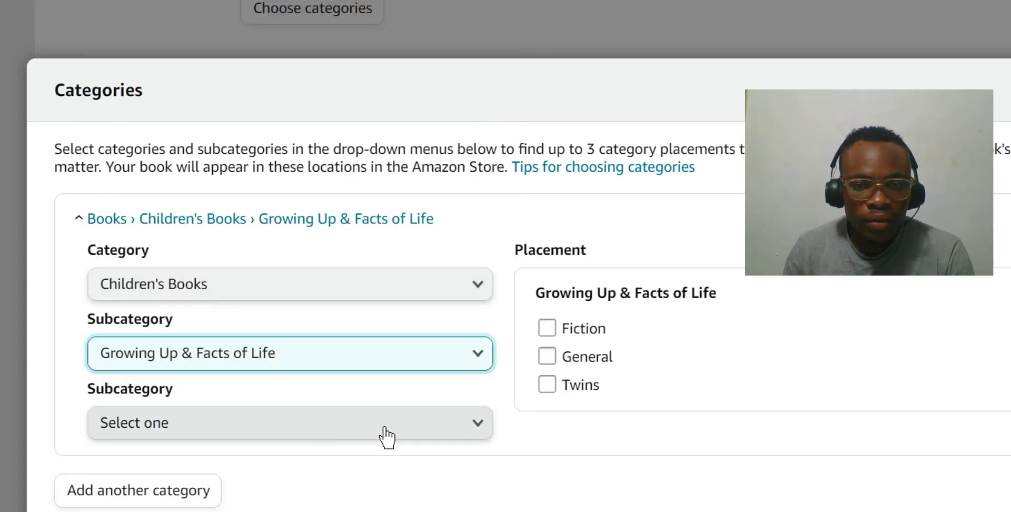
{"action": "left_click", "coordinate": [364, 435]}
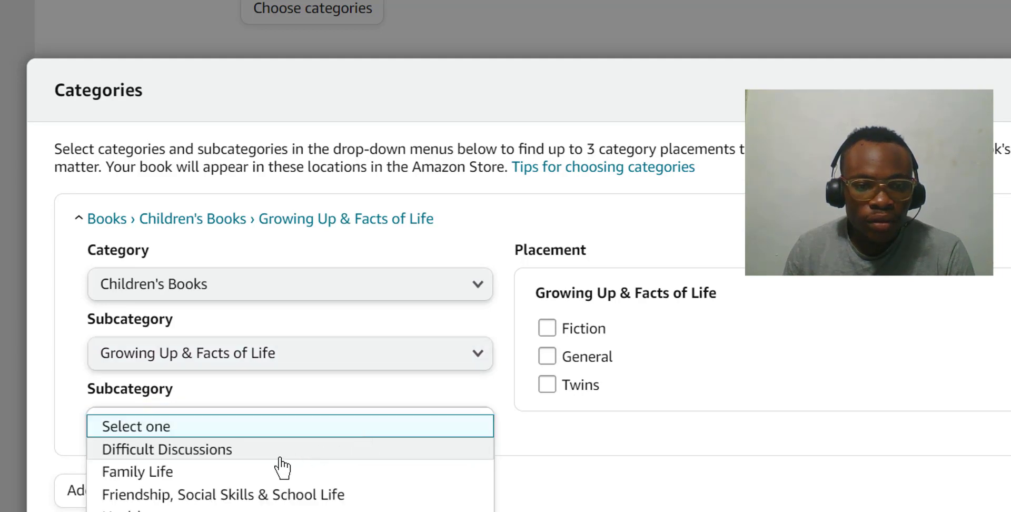
Step: Set the subcategory to Geography & Cultures with Explore the World nested under it, and check the region options below
{"action": "left_click", "coordinate": [189, 367]}
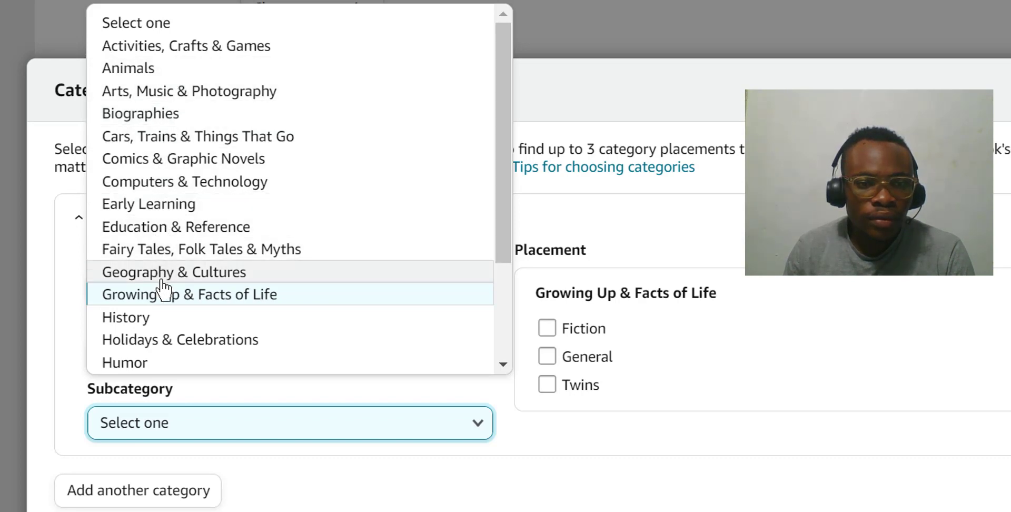
{"action": "mouse_move", "coordinate": [173, 279]}
{"action": "left_mouse_down"}
{"action": "mouse_move", "coordinate": [172, 294]}
{"action": "mouse_move", "coordinate": [174, 279]}
{"action": "left_mouse_up"}
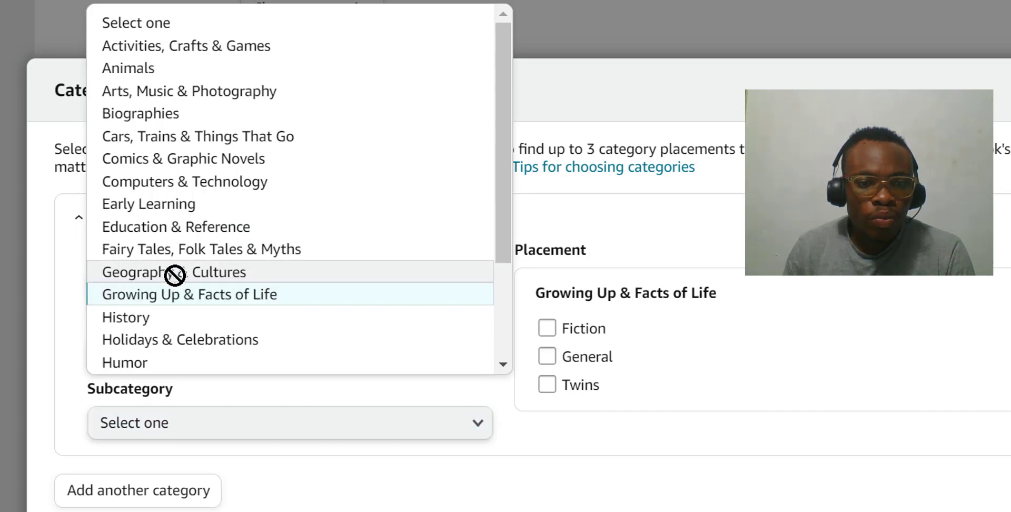
{"action": "left_click", "coordinate": [174, 272]}
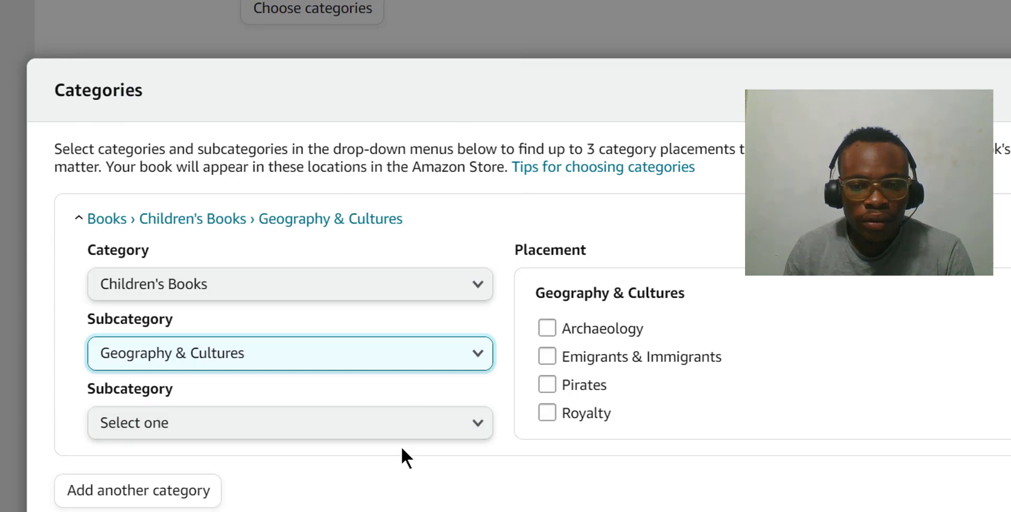
{"action": "left_click", "coordinate": [401, 436]}
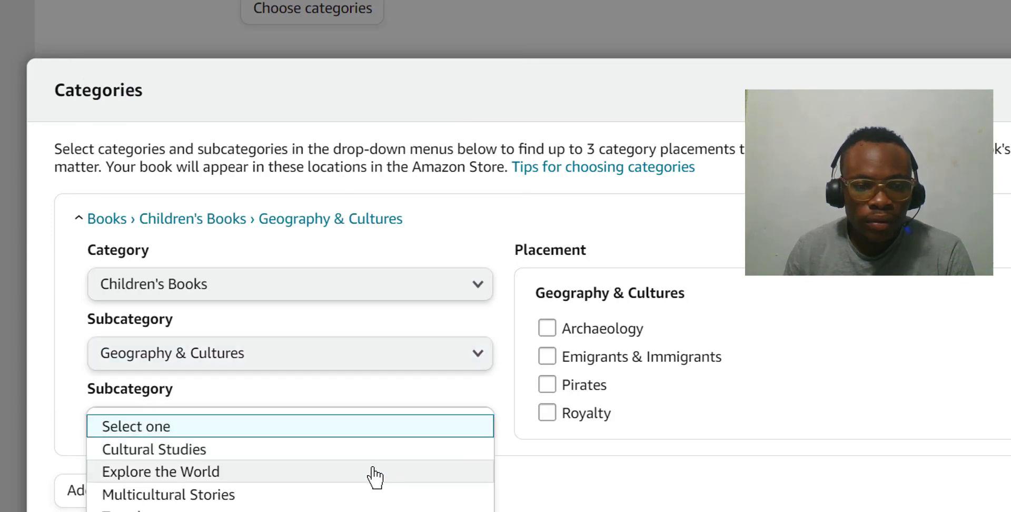
{"action": "left_click", "coordinate": [320, 472]}
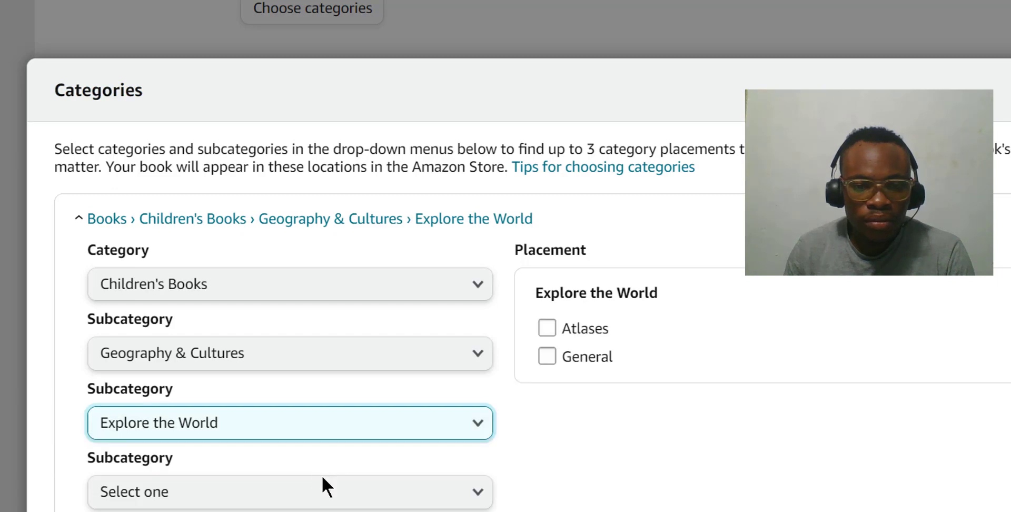
{"action": "left_click", "coordinate": [323, 482]}
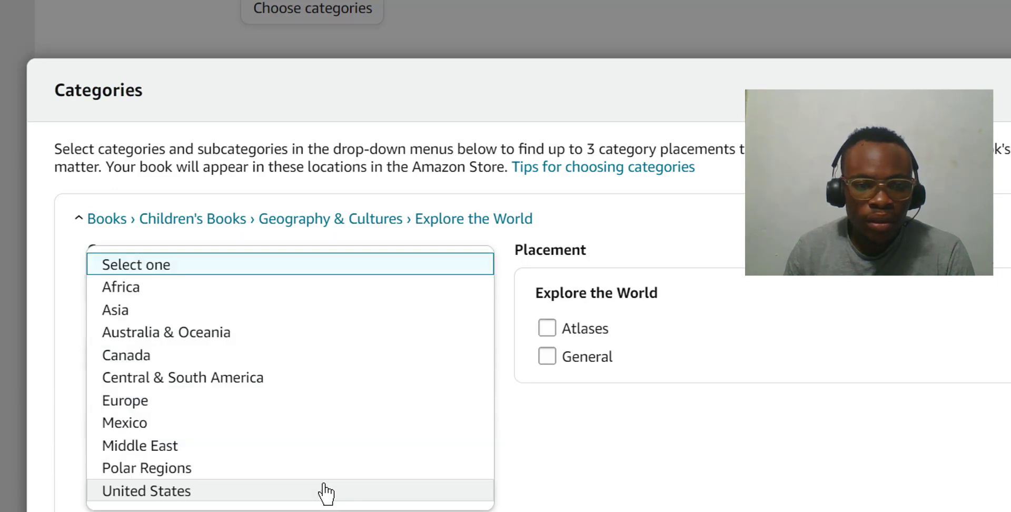
{"action": "left_click", "coordinate": [546, 440]}
Step: Look through the list of main book categories and choose Children's Books
{"action": "left_click", "coordinate": [253, 302]}
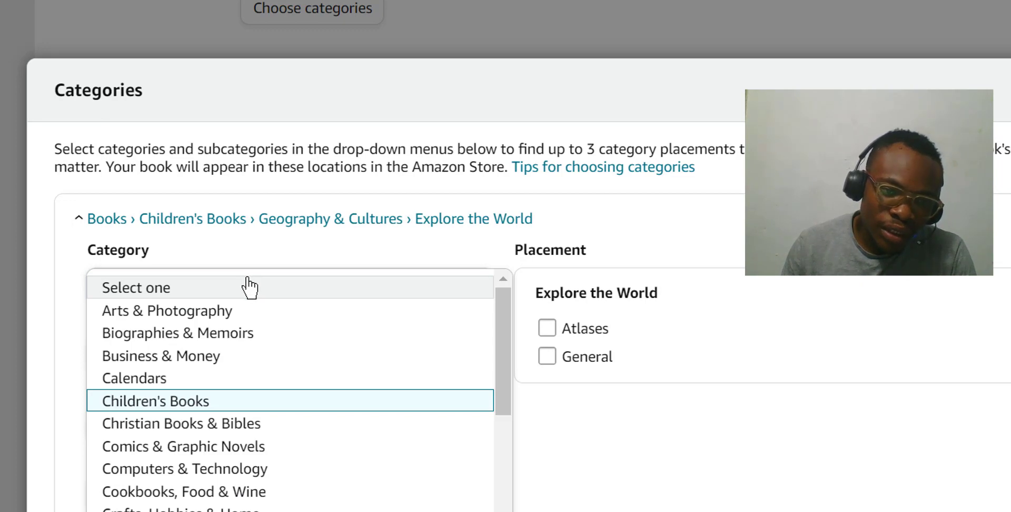
{"action": "scroll", "coordinate": [271, 377], "scroll_direction": "down", "scroll_amount": 5}
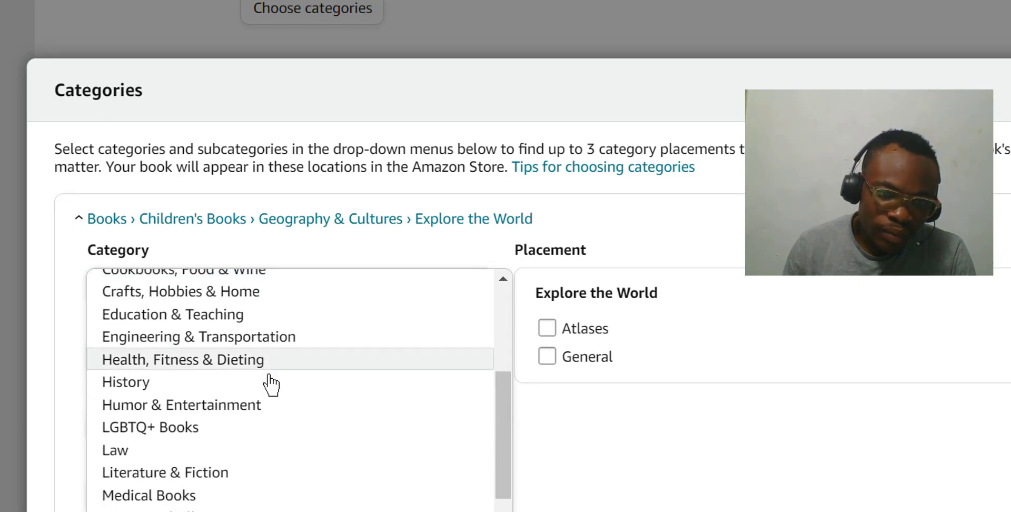
{"action": "scroll", "coordinate": [267, 421], "scroll_direction": "down", "scroll_amount": 3}
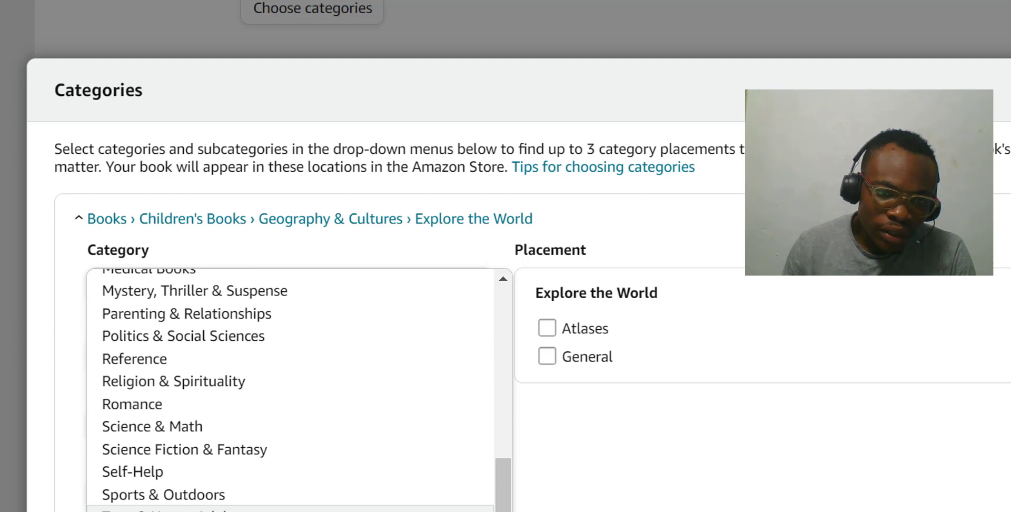
{"action": "scroll", "coordinate": [198, 479], "scroll_direction": "up", "scroll_amount": 8}
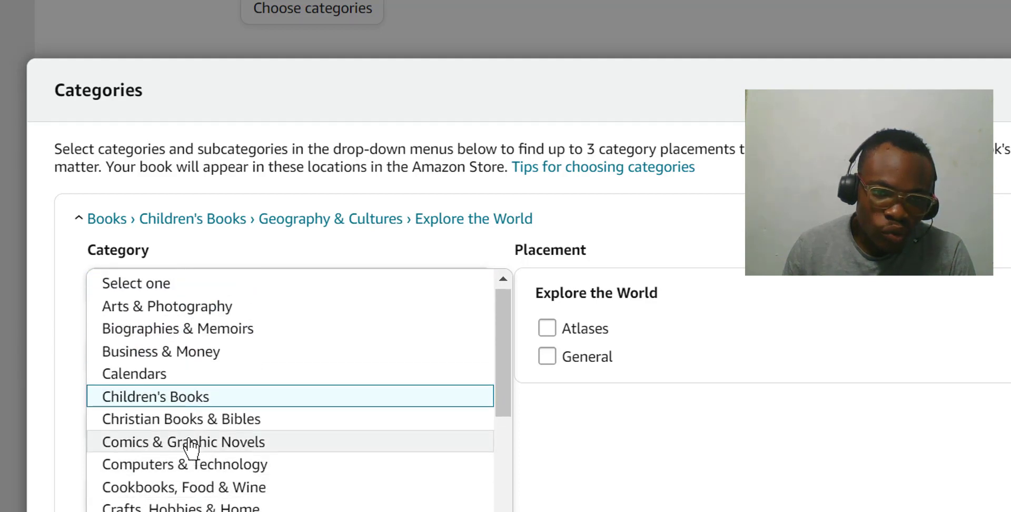
{"action": "left_click", "coordinate": [186, 400]}
Step: Change the Children's Books subcategory to Humor to see its placement options
{"action": "left_click", "coordinate": [203, 358]}
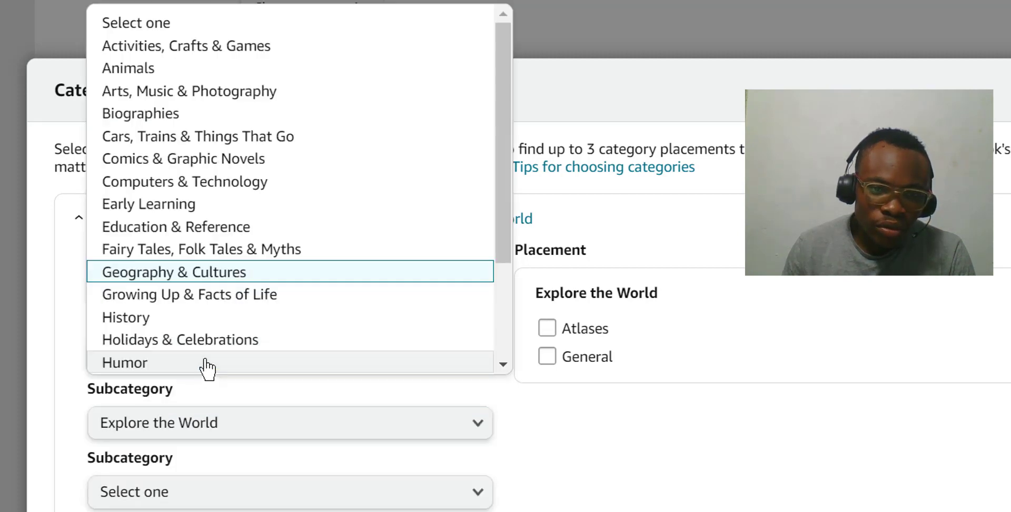
{"action": "scroll", "coordinate": [188, 345], "scroll_direction": "down", "scroll_amount": 3}
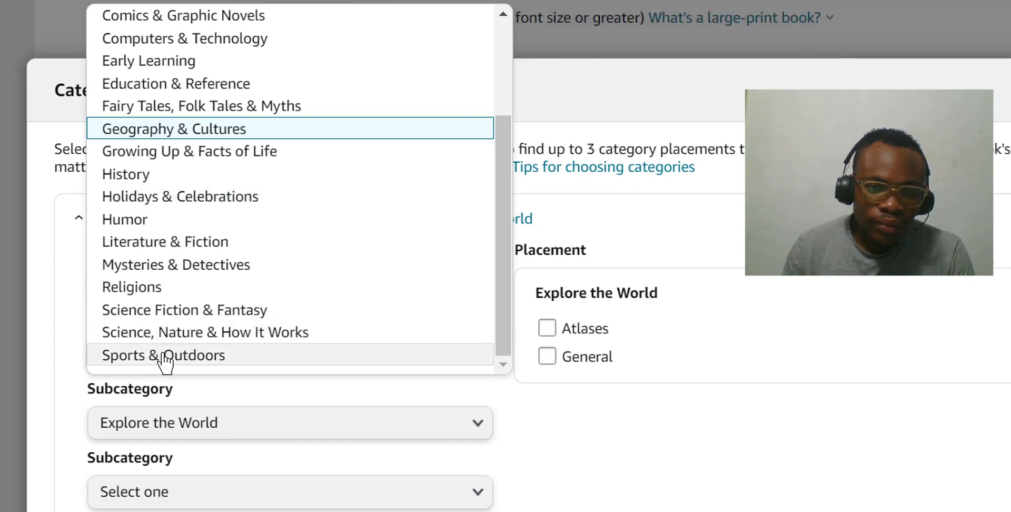
{"action": "left_click", "coordinate": [185, 221]}
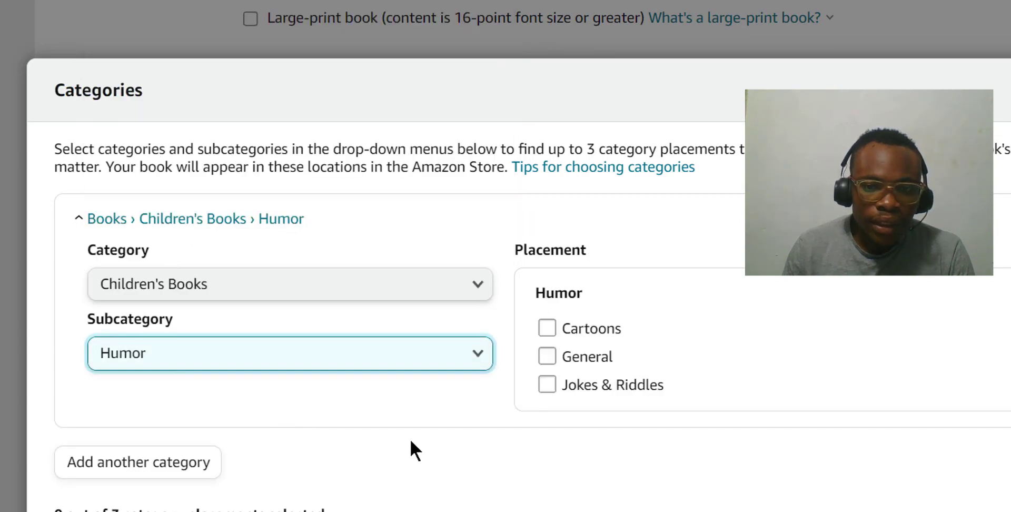
Step: Change the subcategory to Early Learning and check the options of its nested subcategory
{"action": "left_click", "coordinate": [379, 354]}
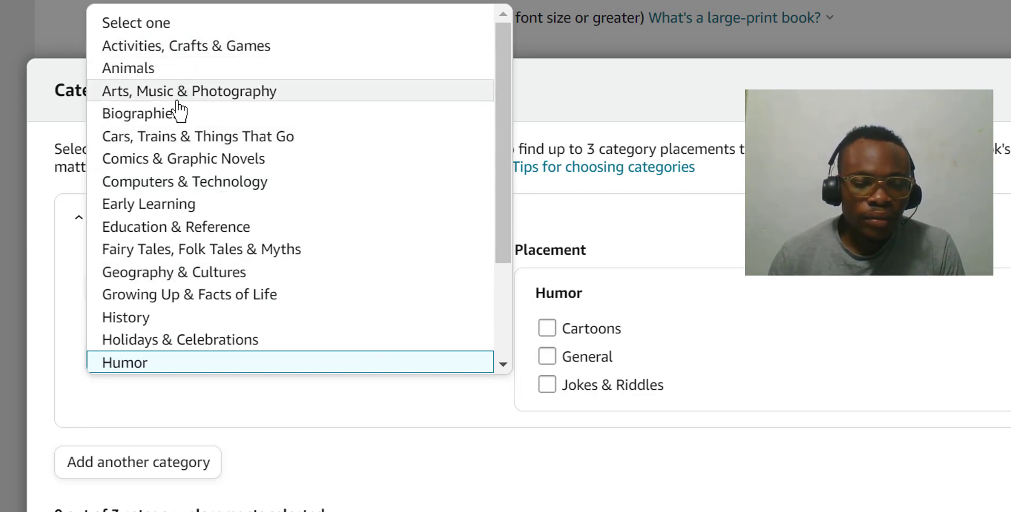
{"action": "left_click", "coordinate": [193, 205]}
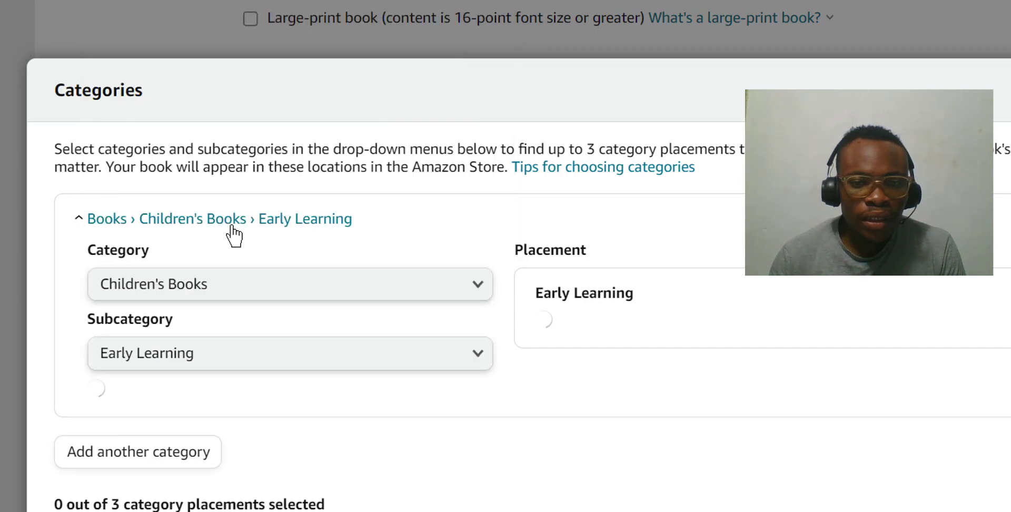
{"action": "left_click", "coordinate": [405, 439]}
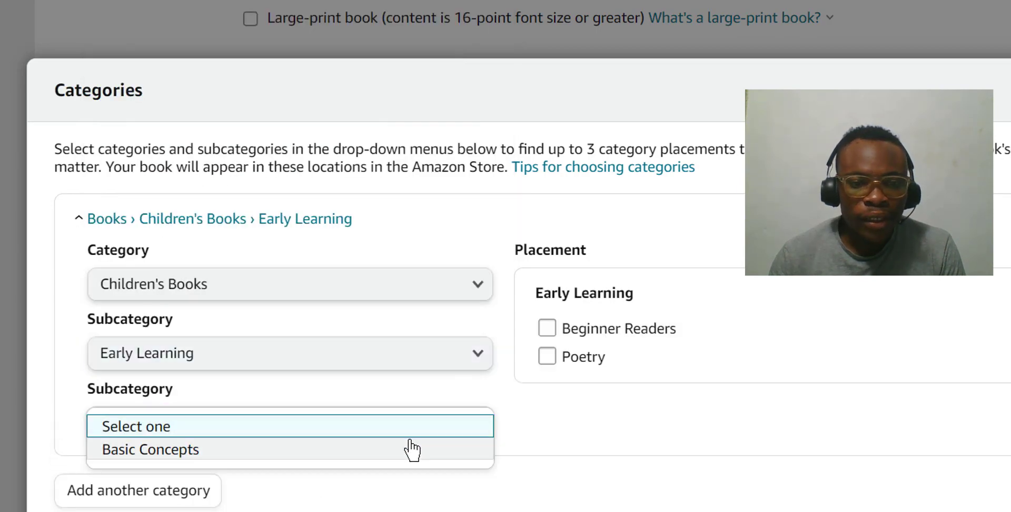
Step: Change the subcategory to Education & Reference and review its nested subcategory options
{"action": "left_click", "coordinate": [338, 366]}
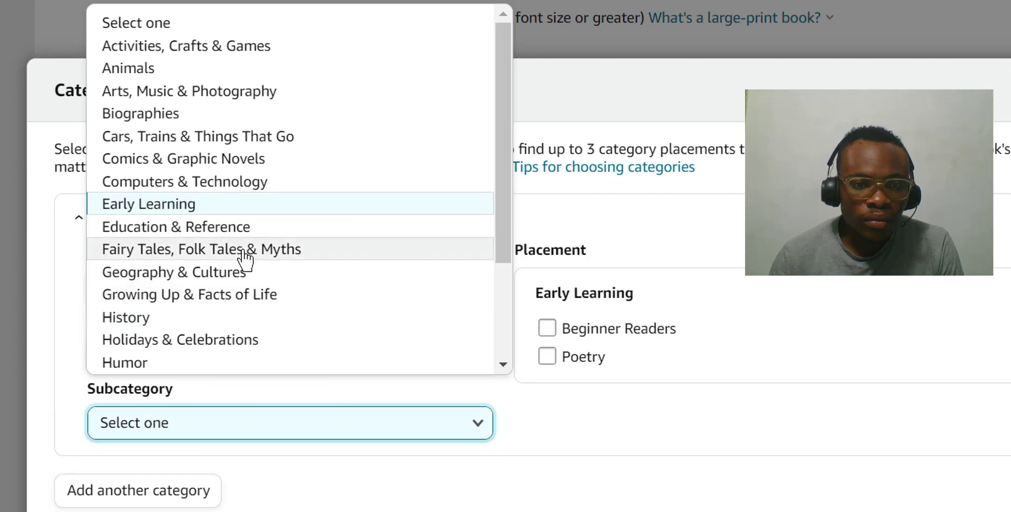
{"action": "left_click", "coordinate": [219, 226]}
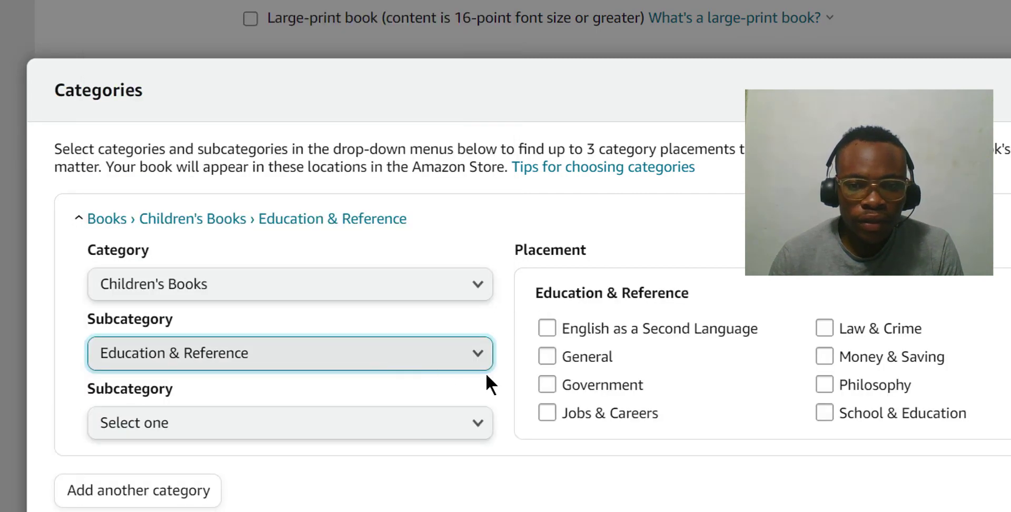
{"action": "left_click", "coordinate": [471, 426]}
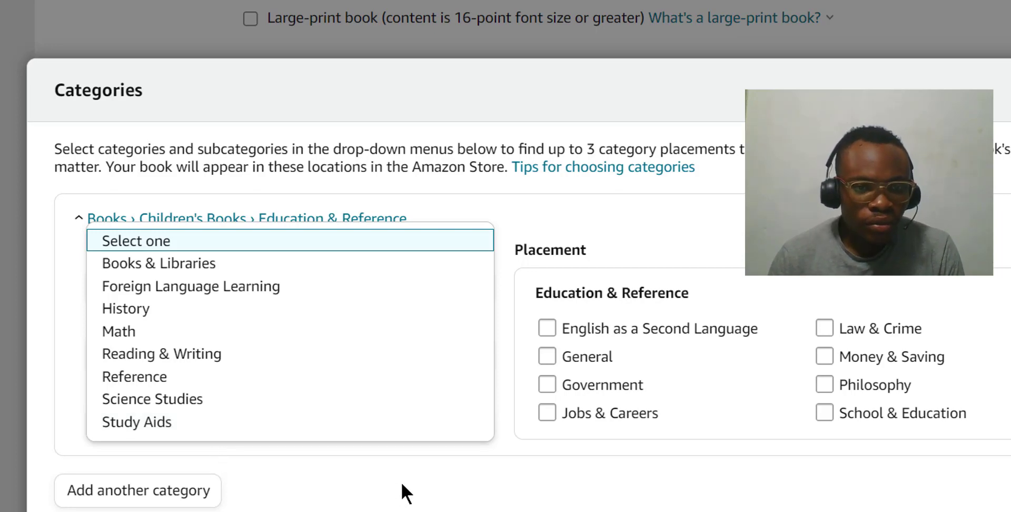
{"action": "left_click", "coordinate": [359, 483]}
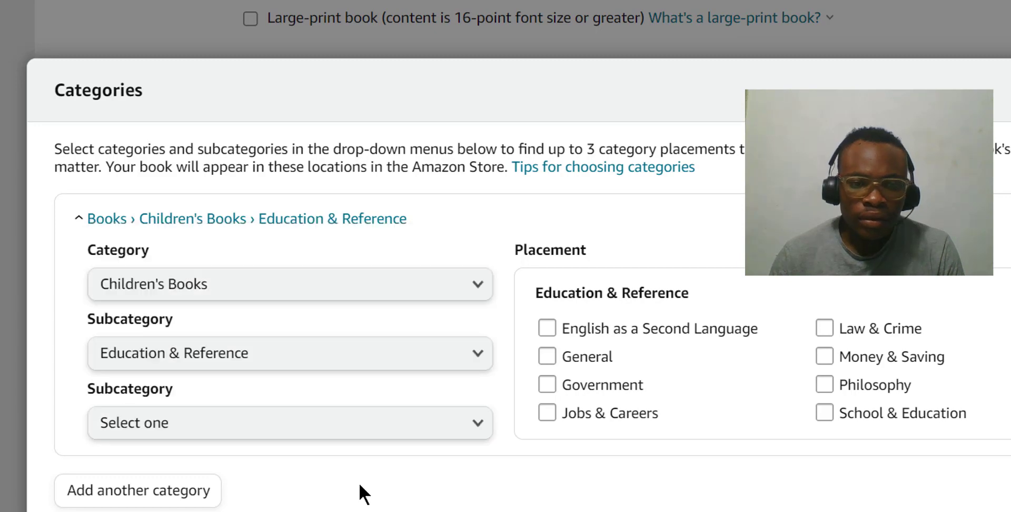
Step: Switch the subcategory back to Fairy Tales, Folk Tales & Myths and check its nested subcategory options
{"action": "left_click", "coordinate": [274, 364]}
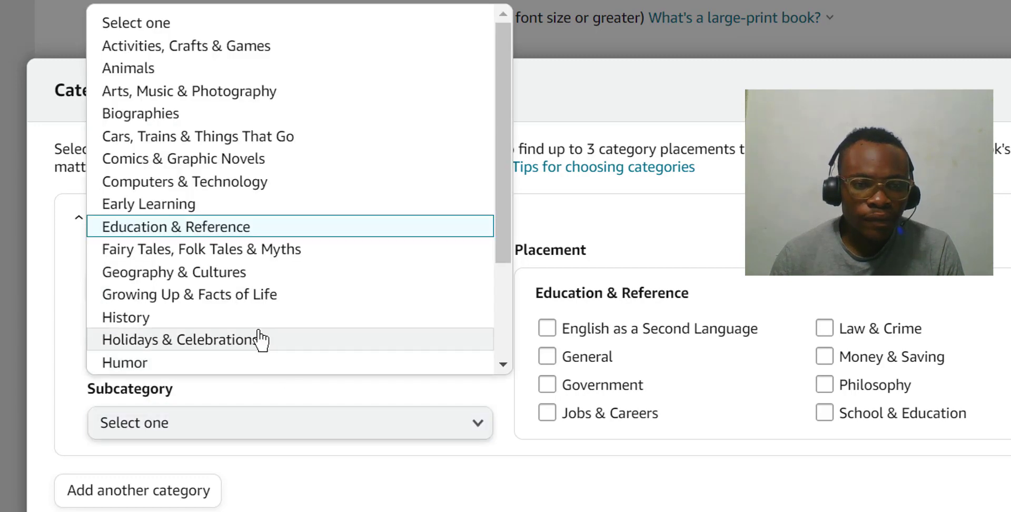
{"action": "left_click", "coordinate": [201, 258]}
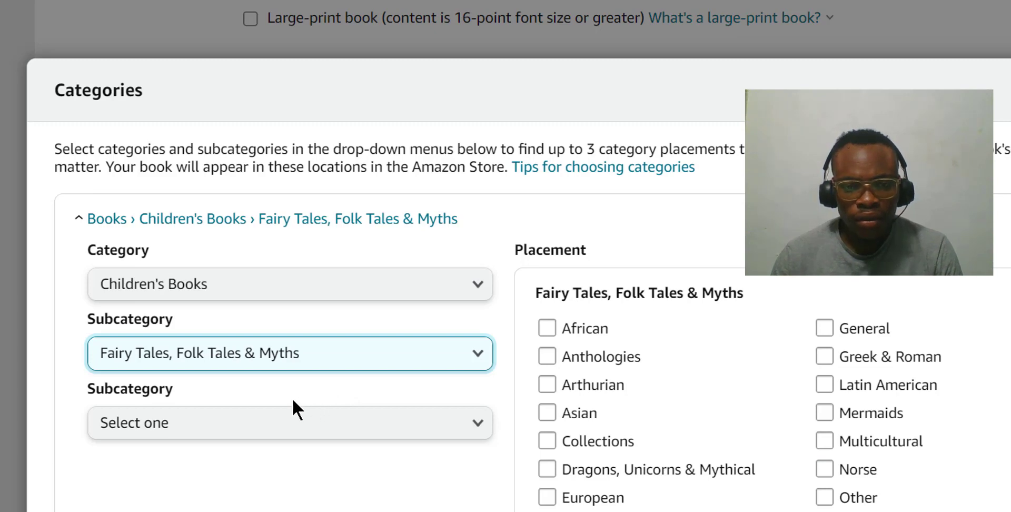
{"action": "left_click", "coordinate": [255, 427]}
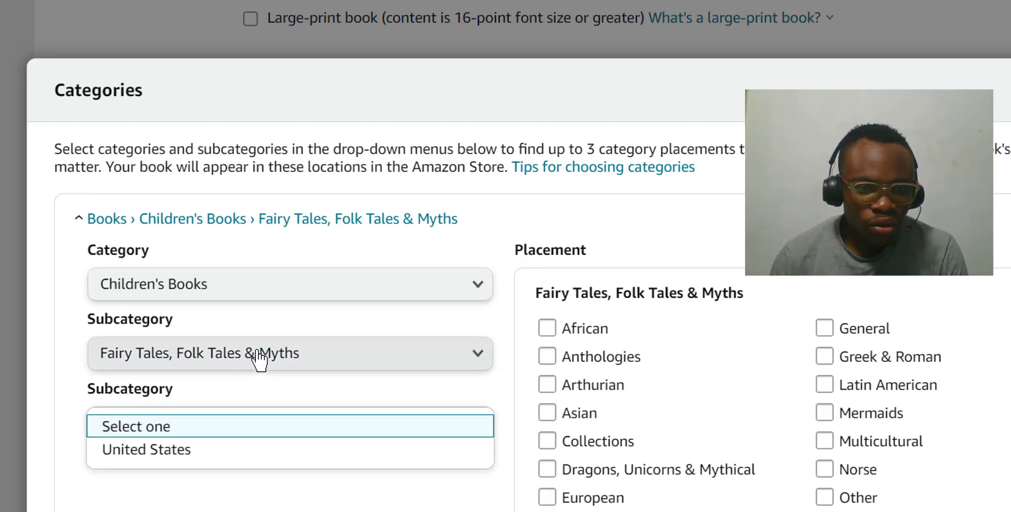
Step: Set the Children's Books subcategory to Literature & Fiction and check its nested subcategory options
{"action": "left_click", "coordinate": [259, 358]}
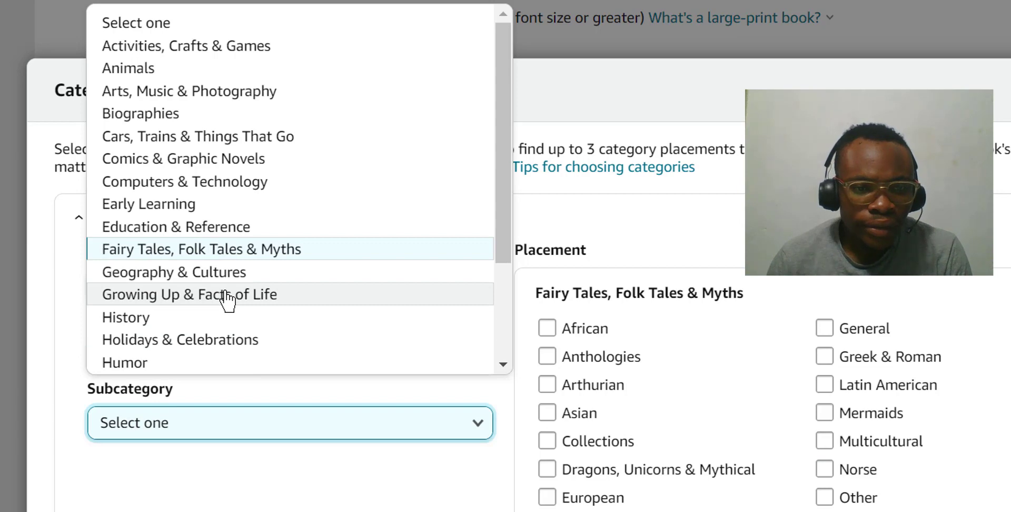
{"action": "scroll", "coordinate": [223, 300], "scroll_direction": "down", "scroll_amount": 2}
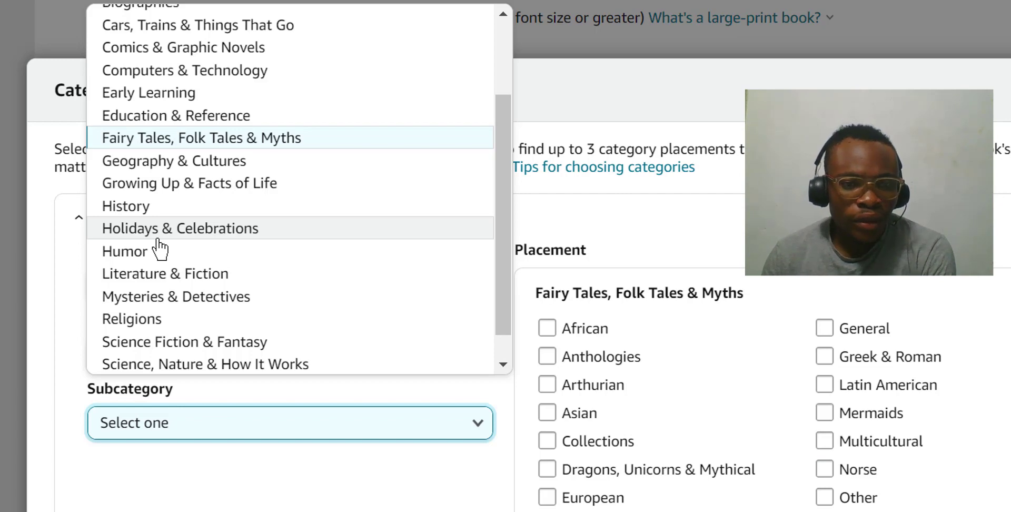
{"action": "left_click", "coordinate": [177, 283]}
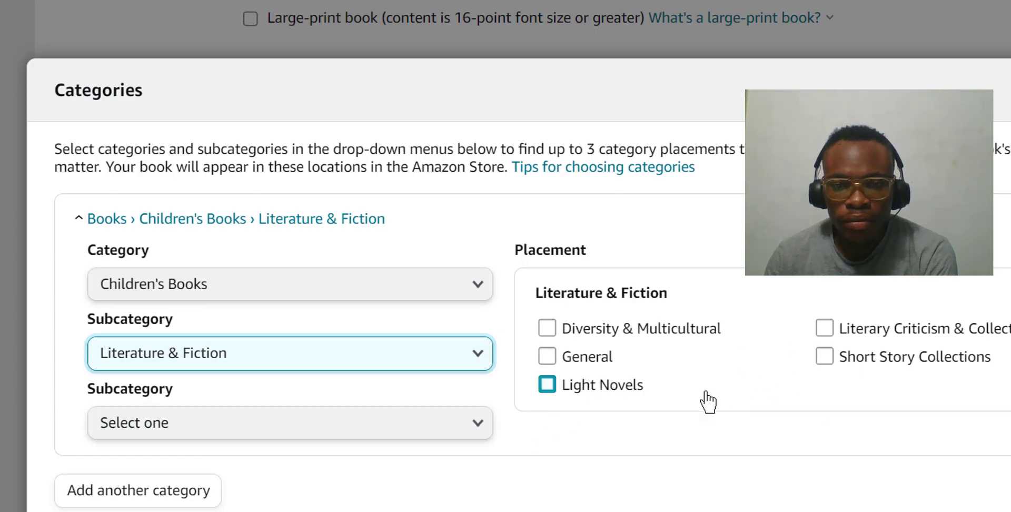
{"action": "left_click", "coordinate": [451, 428]}
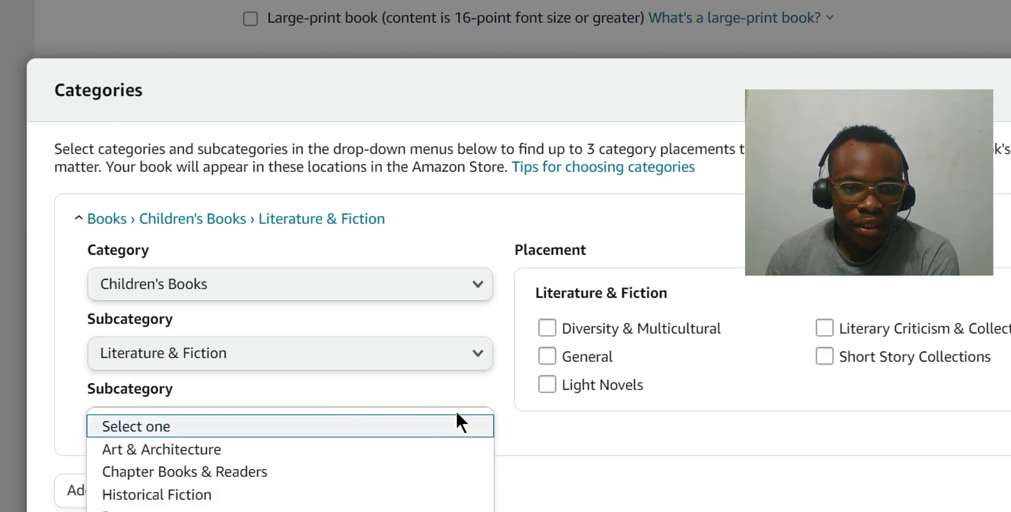
{"action": "left_click", "coordinate": [690, 395]}
Step: Select Light Novels as the category placement under Literature & Fiction
{"action": "left_click", "coordinate": [701, 392]}
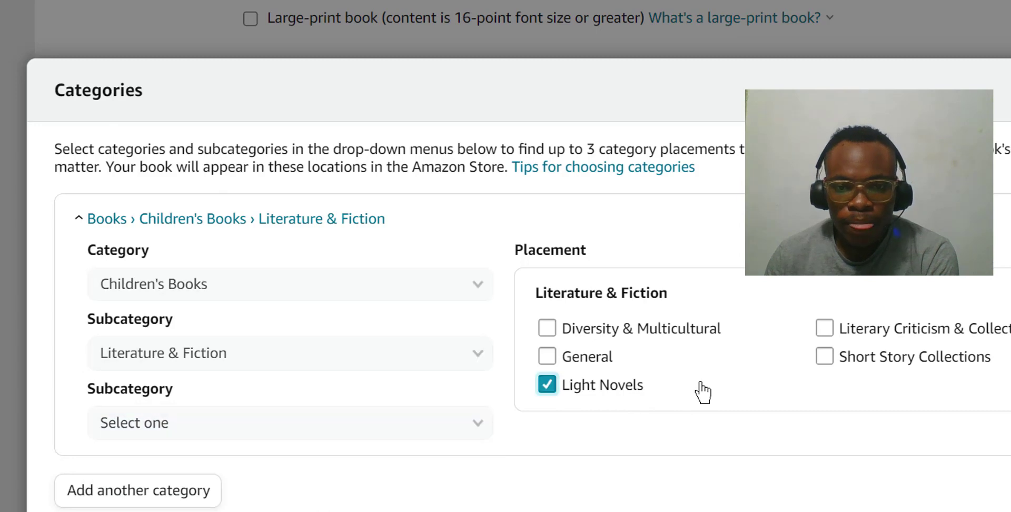
{"action": "left_click", "coordinate": [658, 390]}
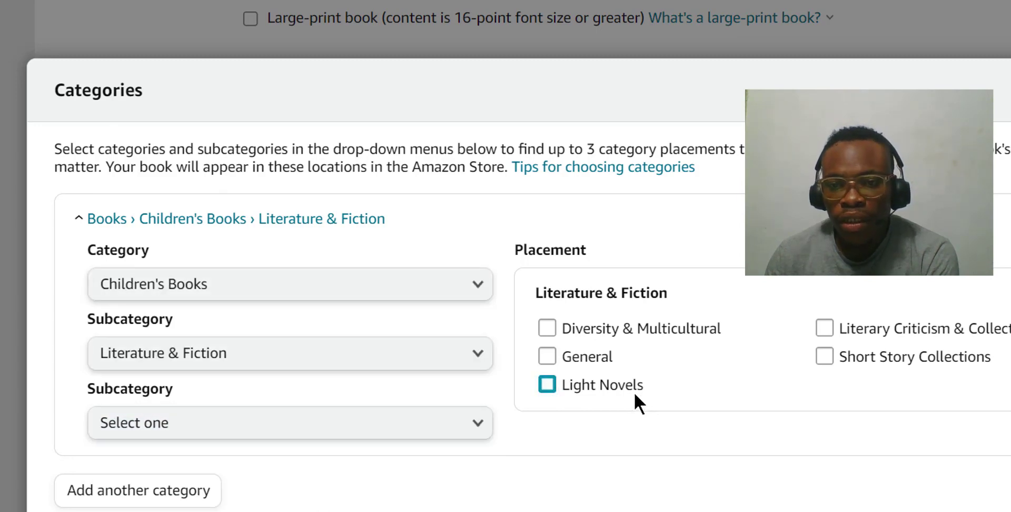
{"action": "left_click", "coordinate": [605, 392]}
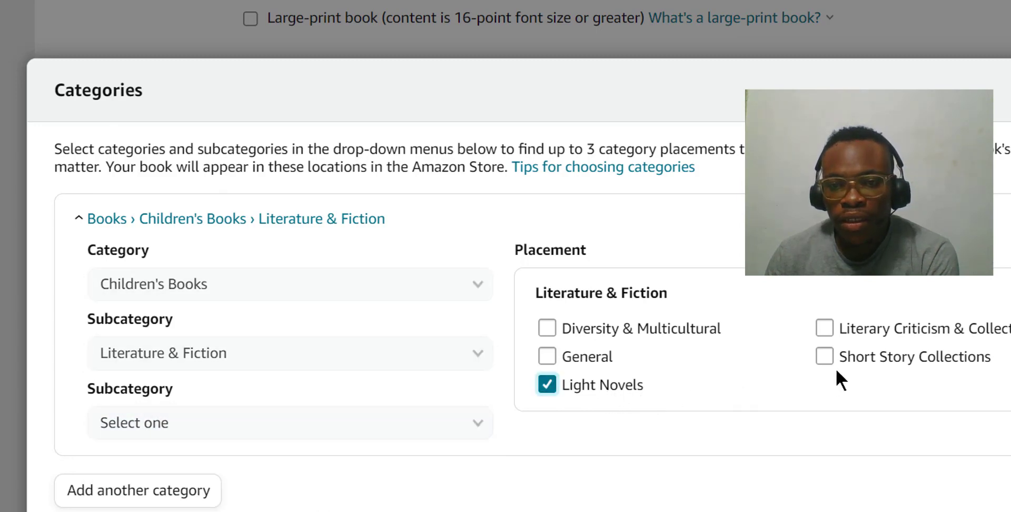
Step: Select the Short Story Collections placement as well, and add another category set to Children's Books
{"action": "left_click", "coordinate": [867, 370]}
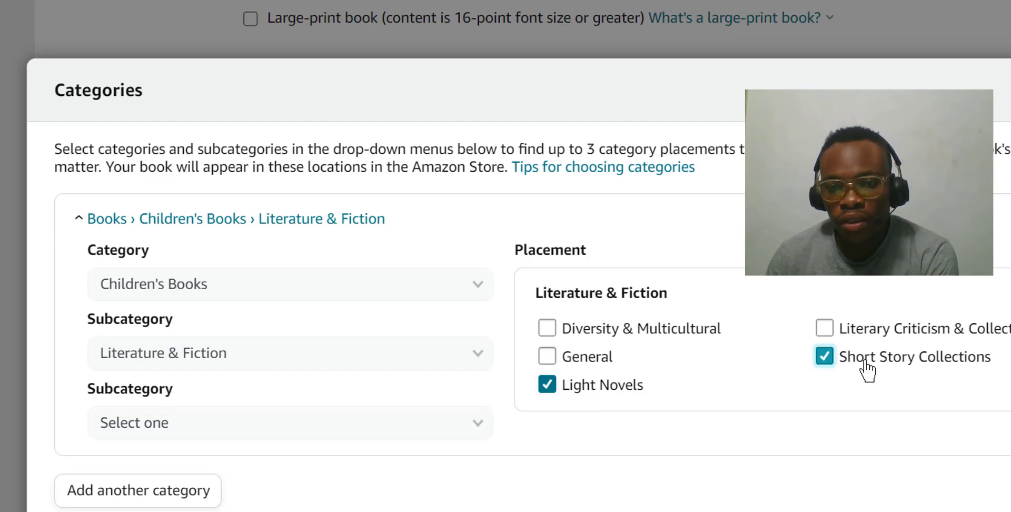
{"action": "scroll", "coordinate": [179, 481], "scroll_direction": "down", "scroll_amount": 1}
{"action": "left_click", "coordinate": [165, 431]}
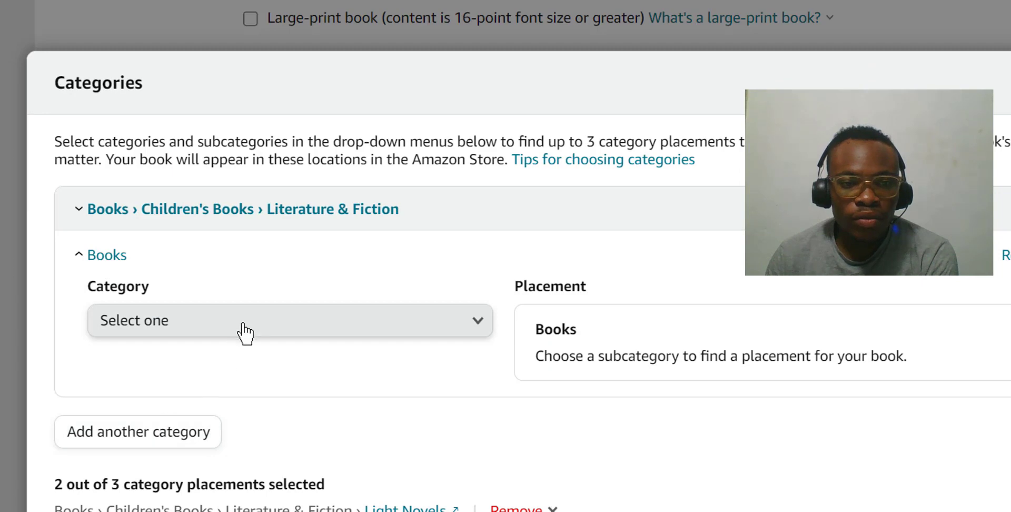
{"action": "left_click", "coordinate": [210, 329]}
{"action": "left_click", "coordinate": [203, 138]}
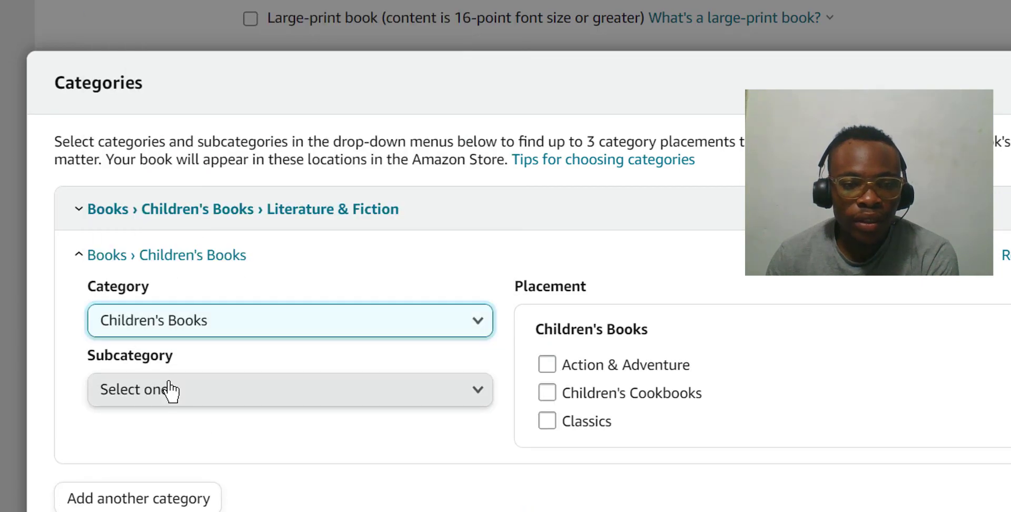
Step: Set the new category's subcategory to Literature & Fiction and its nested subcategory to Chapter Books & Readers
{"action": "left_click", "coordinate": [169, 388]}
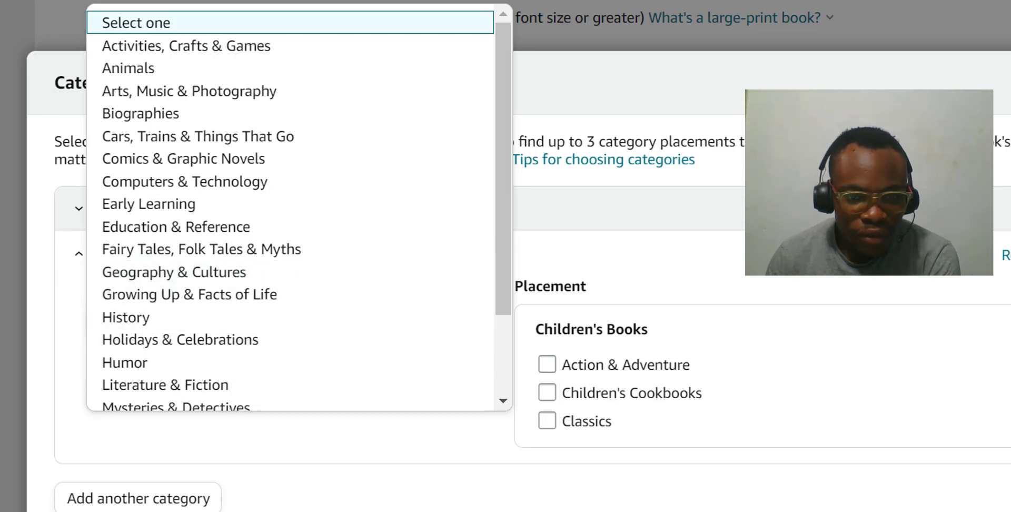
{"action": "scroll", "coordinate": [206, 338], "scroll_direction": "down", "scroll_amount": 2}
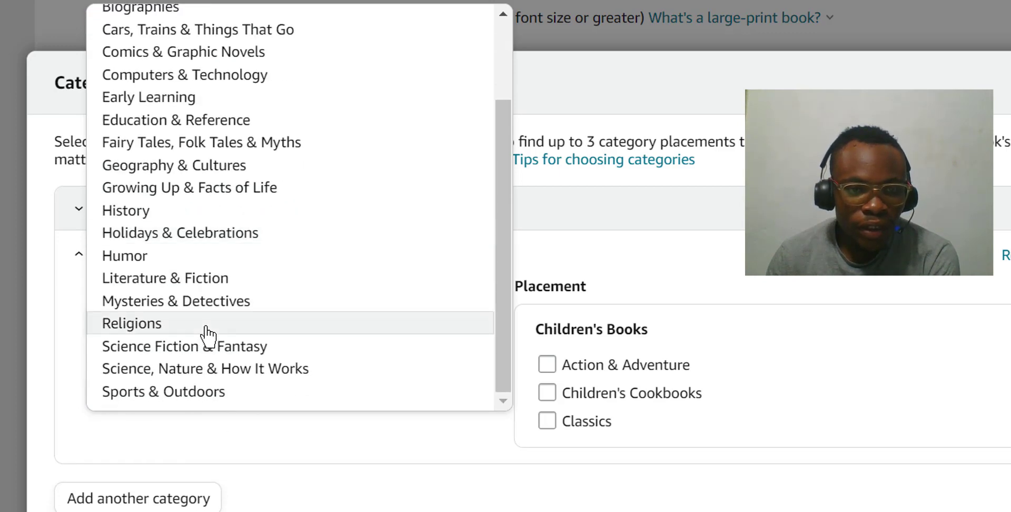
{"action": "left_click", "coordinate": [227, 281]}
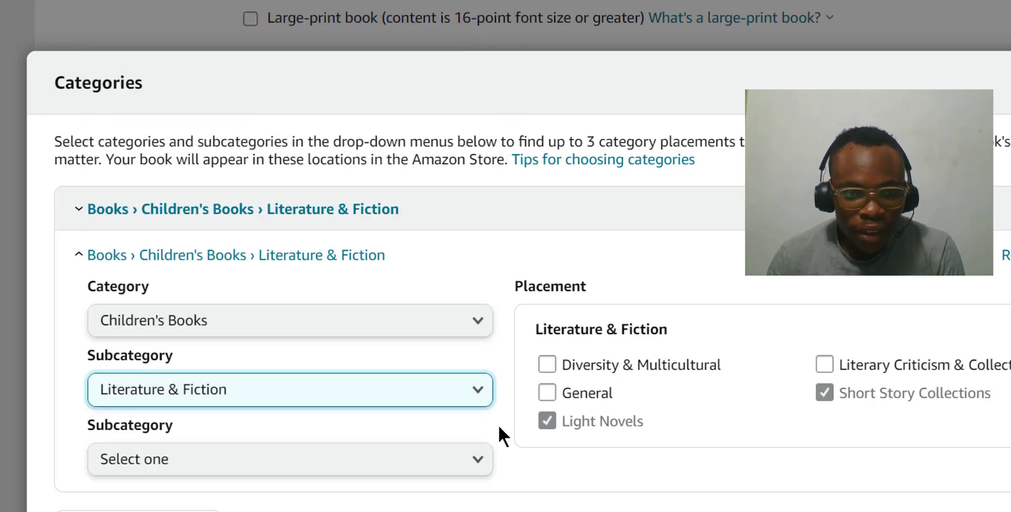
{"action": "left_click", "coordinate": [454, 460]}
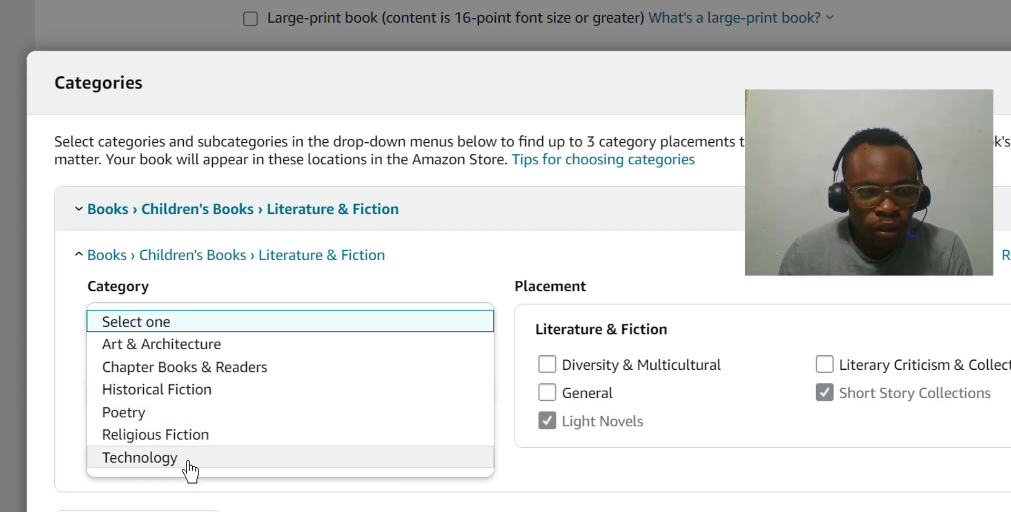
{"action": "left_click", "coordinate": [199, 370]}
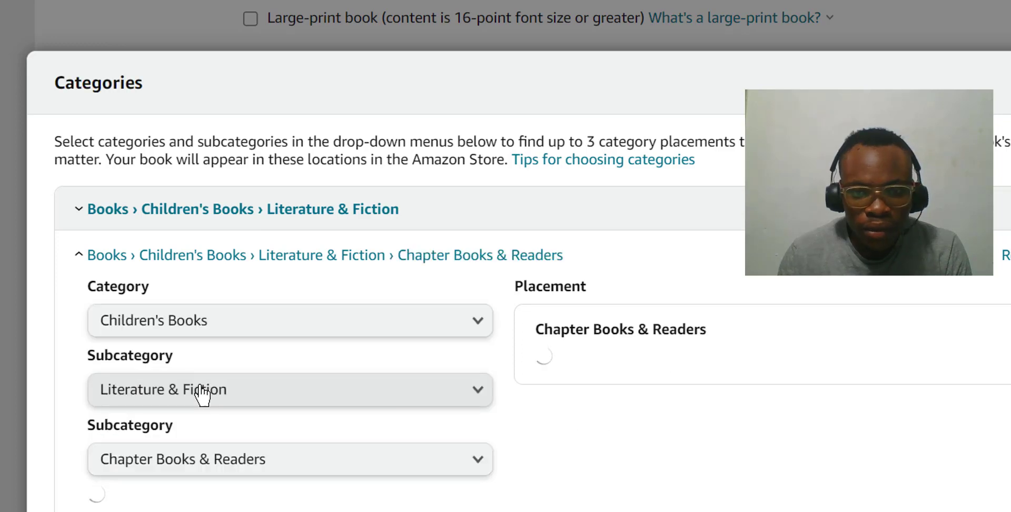
Step: Select the Fiction placement under the Beginner Readers subcategory and save the book's categories
{"action": "left_click", "coordinate": [303, 507]}
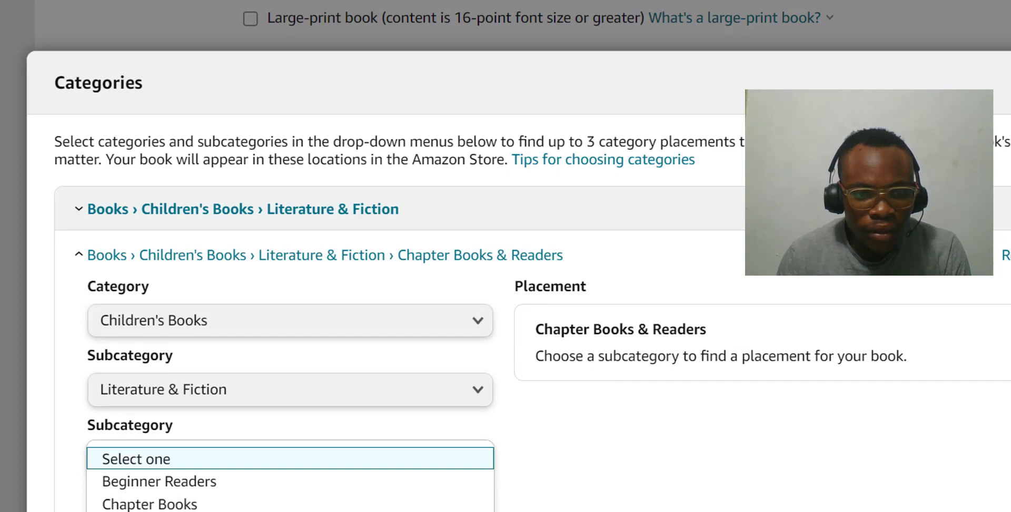
{"action": "left_click", "coordinate": [201, 481]}
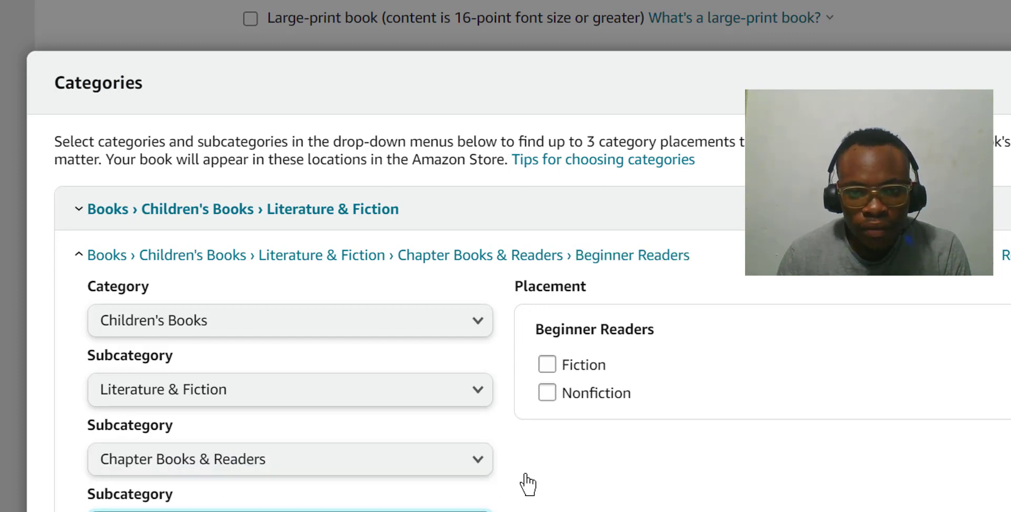
{"action": "left_click", "coordinate": [579, 365]}
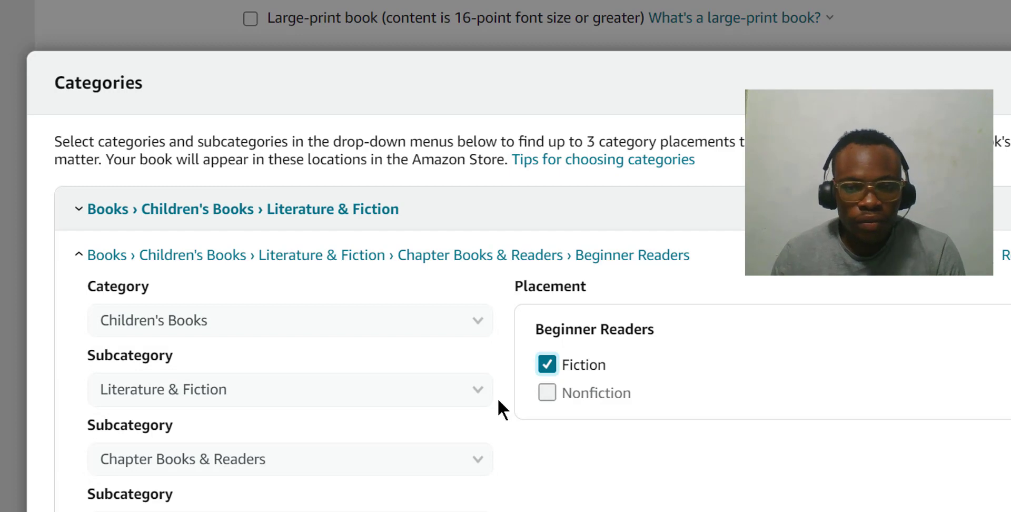
{"action": "scroll", "coordinate": [500, 411], "scroll_direction": "down", "scroll_amount": 2}
{"action": "scroll", "coordinate": [503, 426], "scroll_direction": "down", "scroll_amount": 3}
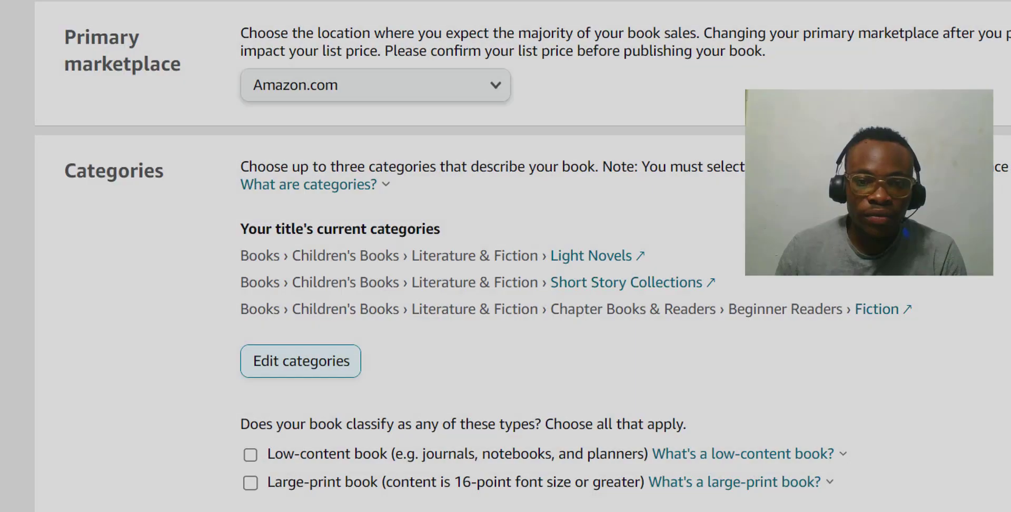
Step: Review the chosen categories and keywords, and save the paperback details to continue to Paperback Content
{"action": "scroll", "coordinate": [820, 384], "scroll_direction": "down", "scroll_amount": 8}
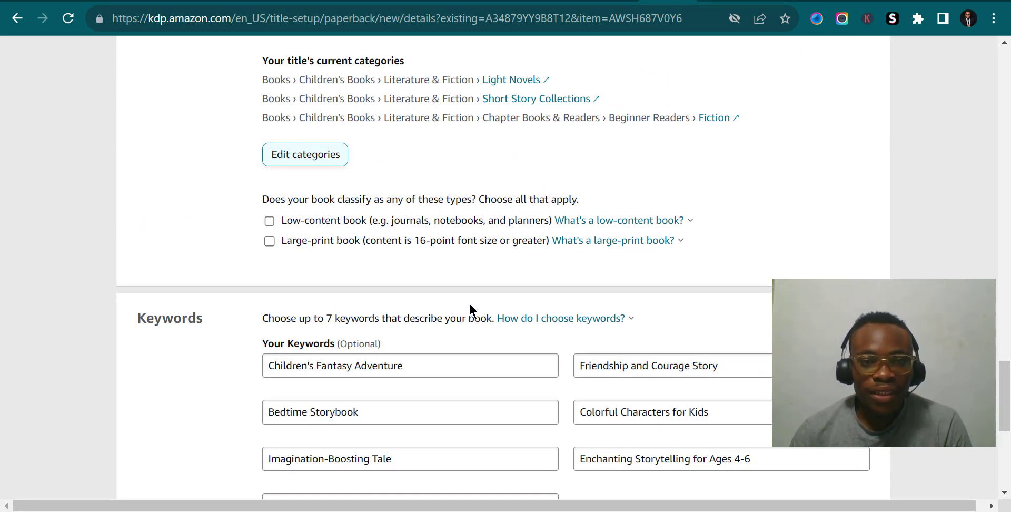
{"action": "scroll", "coordinate": [464, 304], "scroll_direction": "up", "scroll_amount": 5}
{"action": "scroll", "coordinate": [459, 304], "scroll_direction": "down", "scroll_amount": 3}
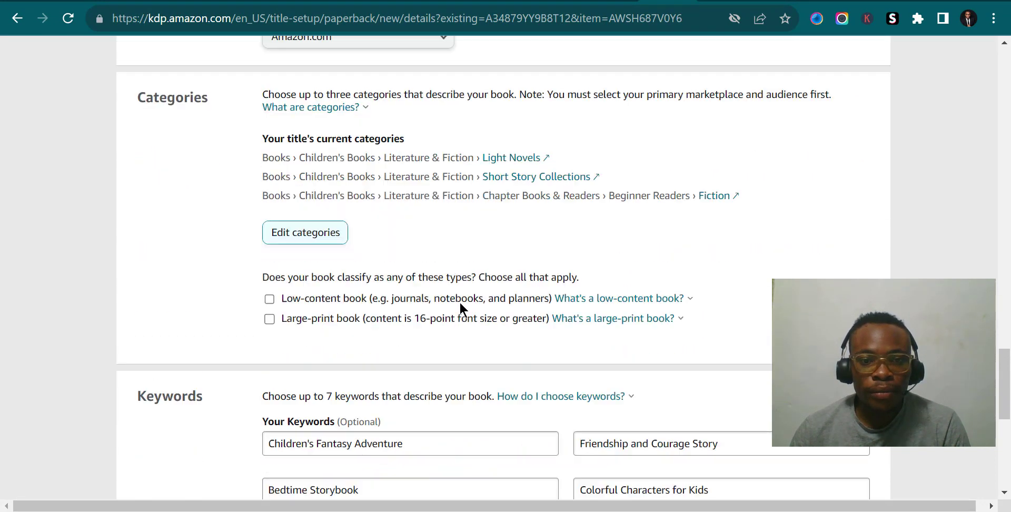
{"action": "scroll", "coordinate": [459, 301], "scroll_direction": "down", "scroll_amount": 5}
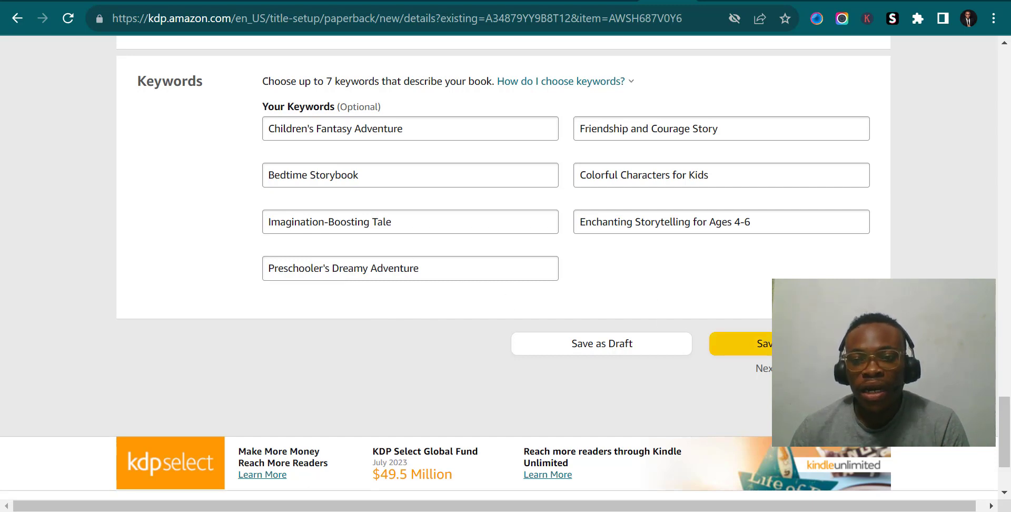
{"action": "left_click", "coordinate": [740, 343]}
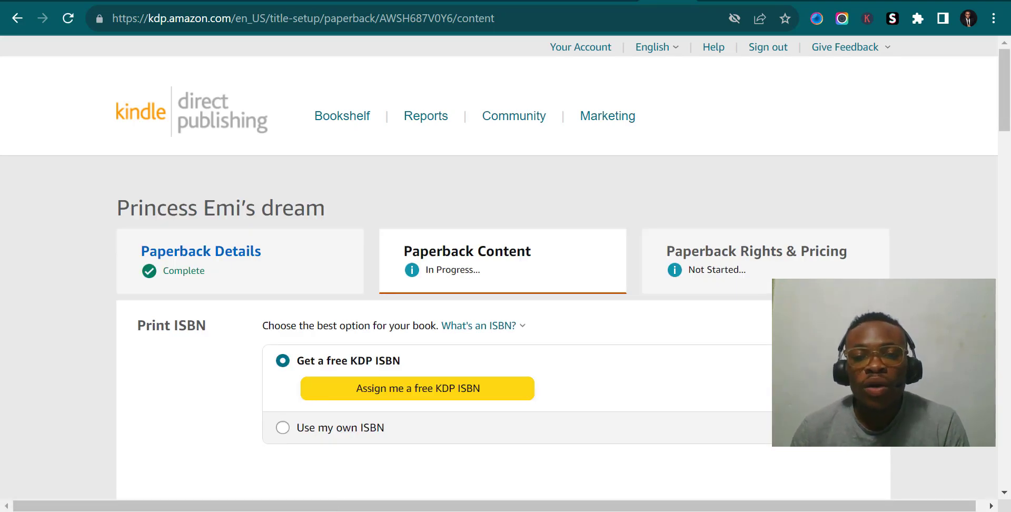
Step: Assign a free KDP ISBN to the paperback and confirm the assignment
{"action": "scroll", "coordinate": [506, 264], "scroll_direction": "down", "scroll_amount": 2}
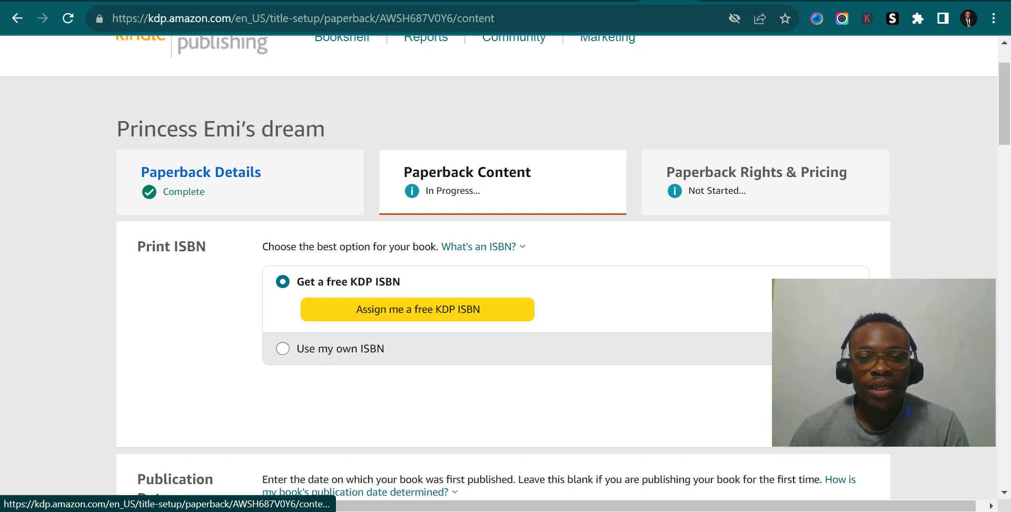
{"action": "scroll", "coordinate": [474, 285], "scroll_direction": "down", "scroll_amount": 2}
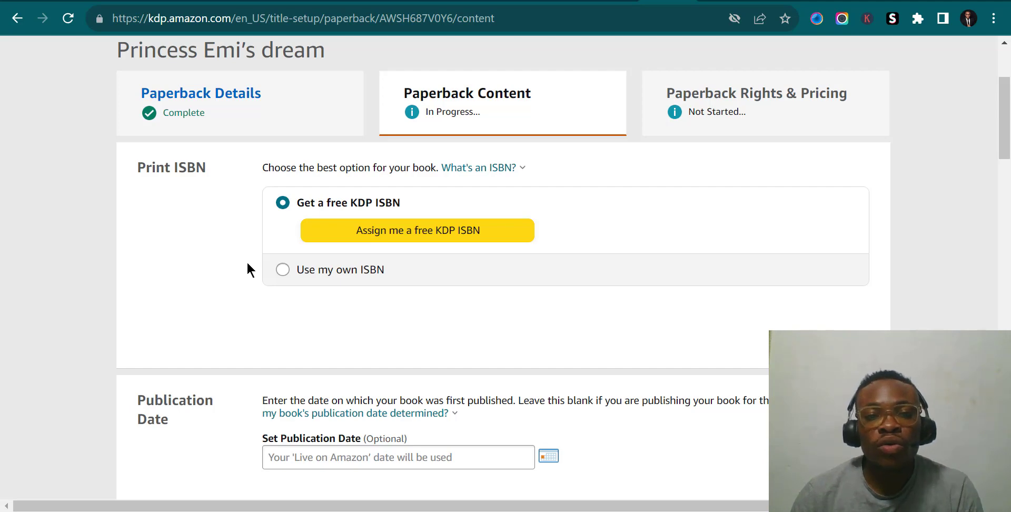
{"action": "left_click", "coordinate": [465, 240]}
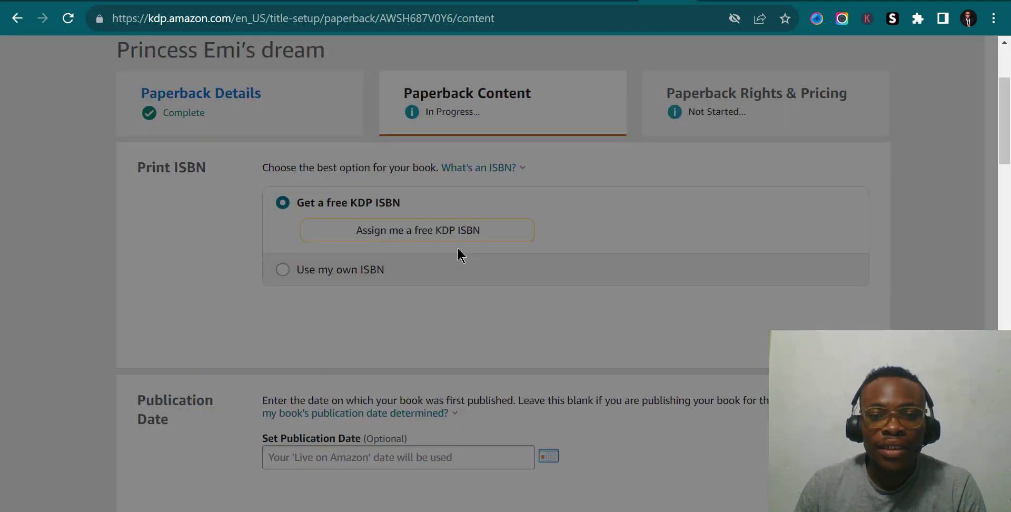
{"action": "left_click", "coordinate": [846, 326]}
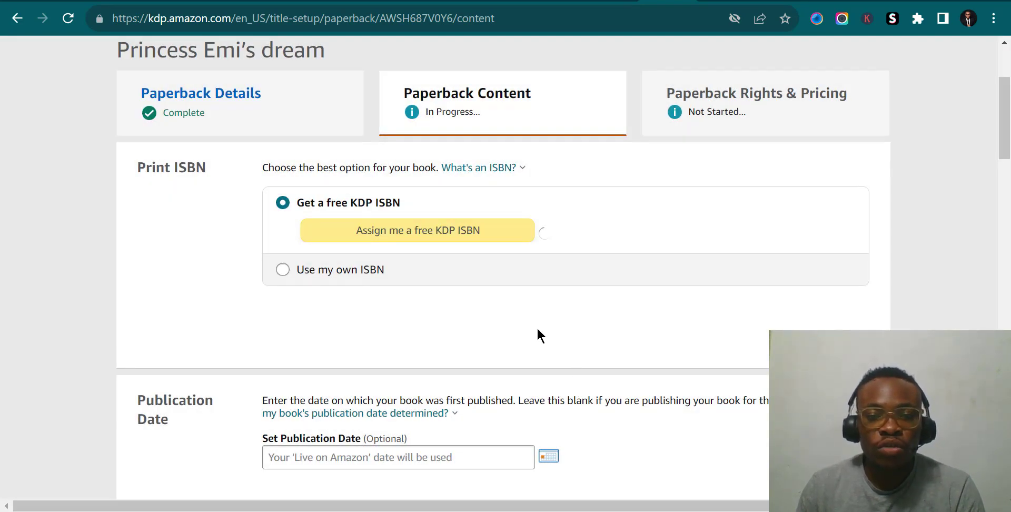
Step: Compare the standard and premium color options, and set the ink and paper type to Standard color interior with white paper
{"action": "scroll", "coordinate": [538, 329], "scroll_direction": "down", "scroll_amount": 1}
{"action": "scroll", "coordinate": [538, 335], "scroll_direction": "down", "scroll_amount": 5}
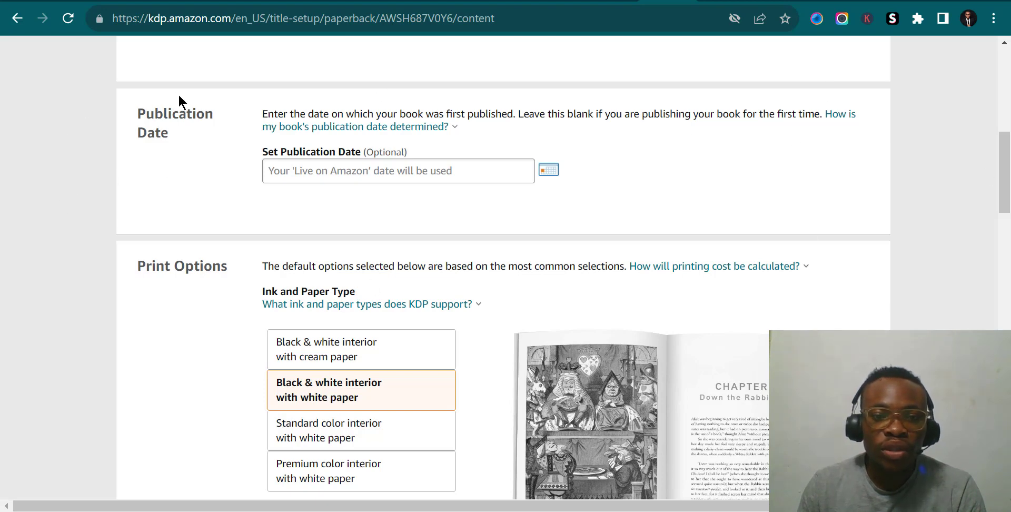
{"action": "scroll", "coordinate": [559, 132], "scroll_direction": "down", "scroll_amount": 3}
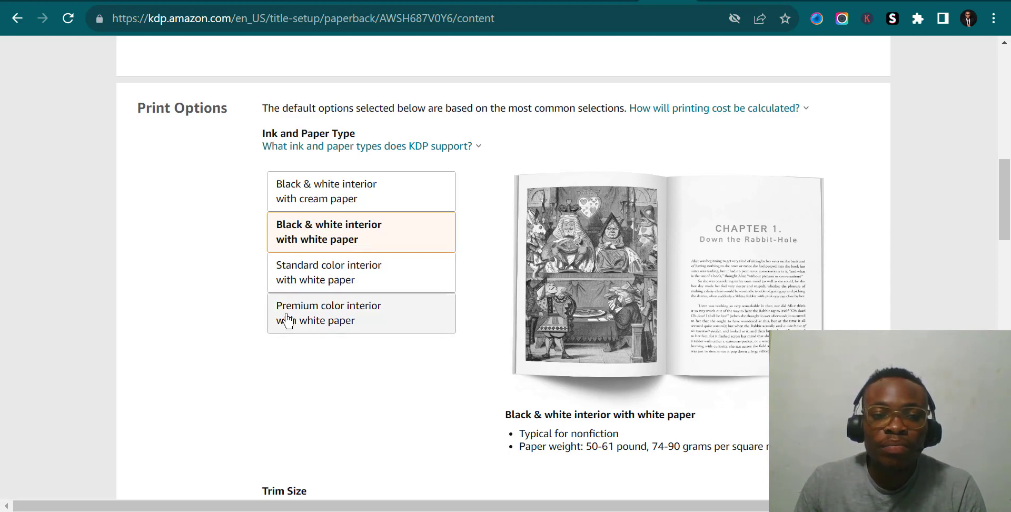
{"action": "left_click", "coordinate": [337, 296]}
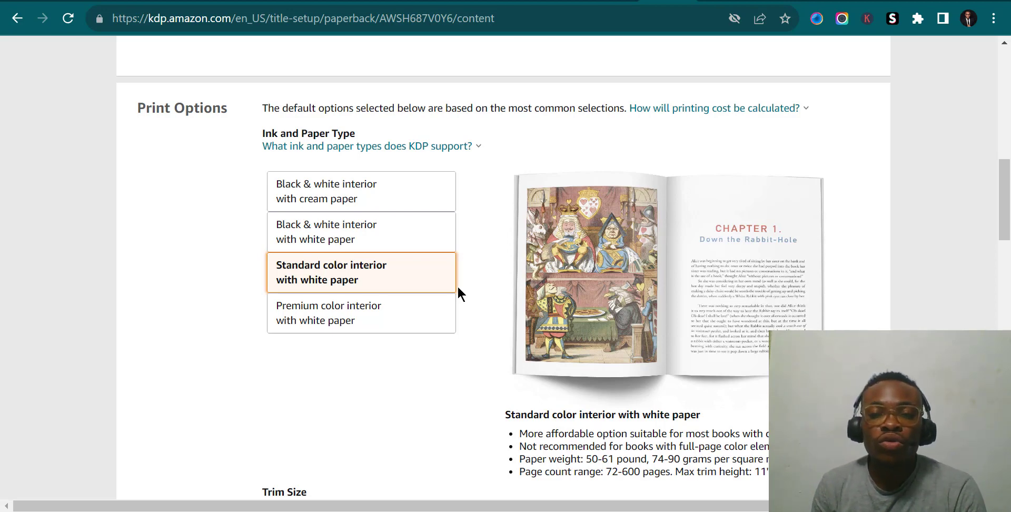
{"action": "left_click", "coordinate": [408, 319]}
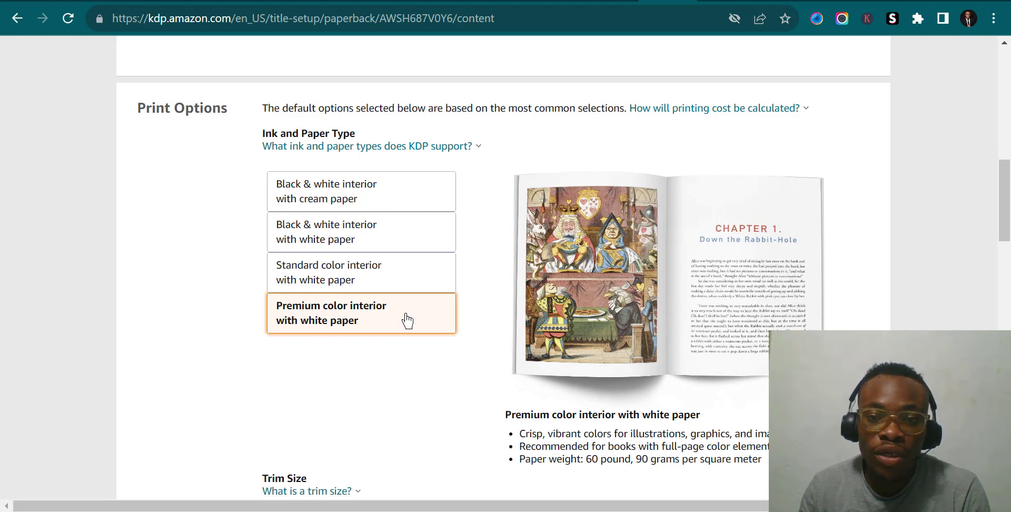
{"action": "left_click", "coordinate": [397, 277]}
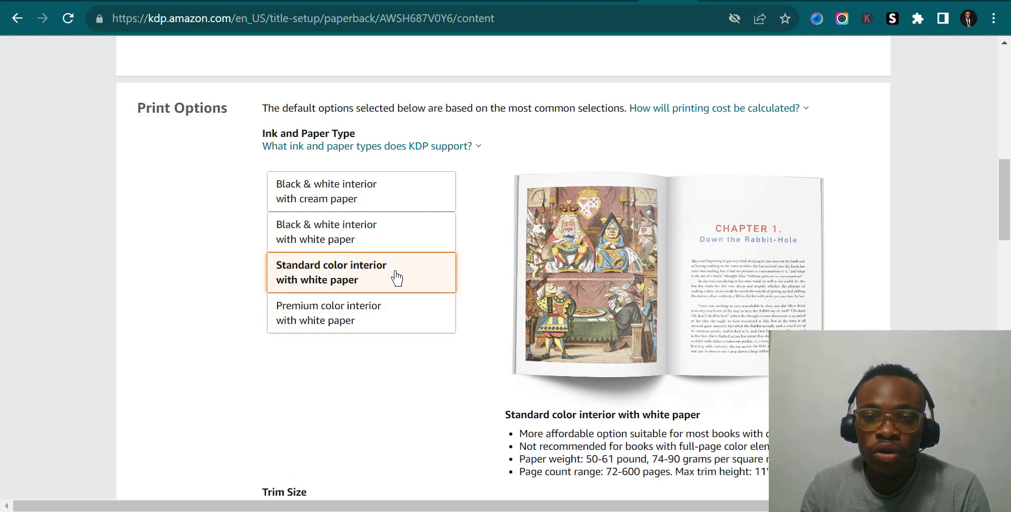
{"action": "left_click", "coordinate": [389, 308]}
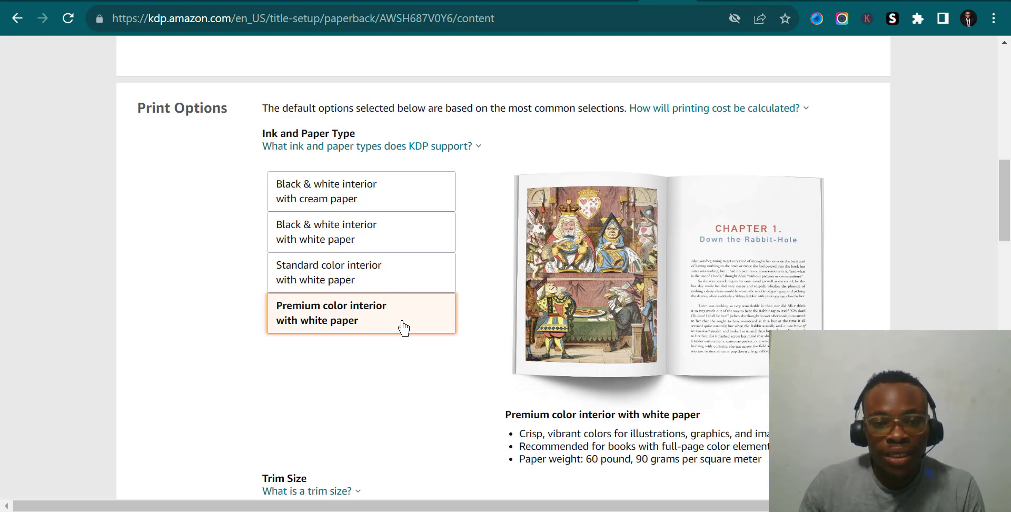
{"action": "left_click", "coordinate": [391, 274]}
Step: Set the trim size to 8.5 x 11 in and the paperback cover finish to Glossy
{"action": "scroll", "coordinate": [399, 272], "scroll_direction": "down", "scroll_amount": 3}
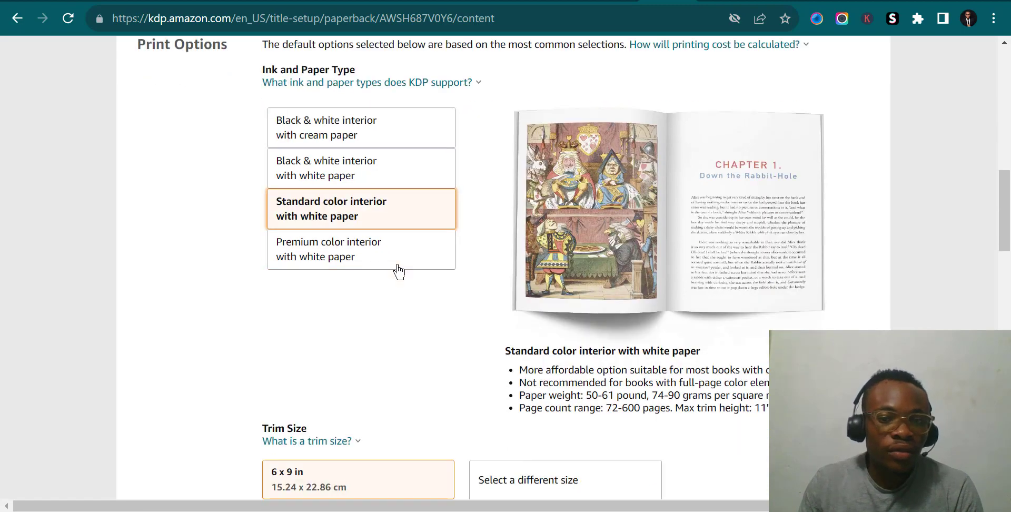
{"action": "scroll", "coordinate": [397, 262], "scroll_direction": "down", "scroll_amount": 3}
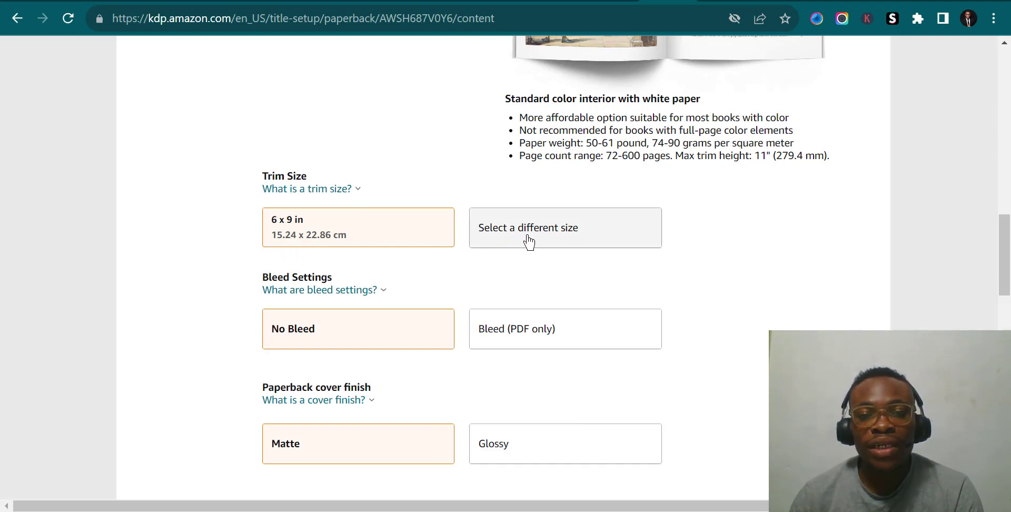
{"action": "left_click", "coordinate": [505, 238]}
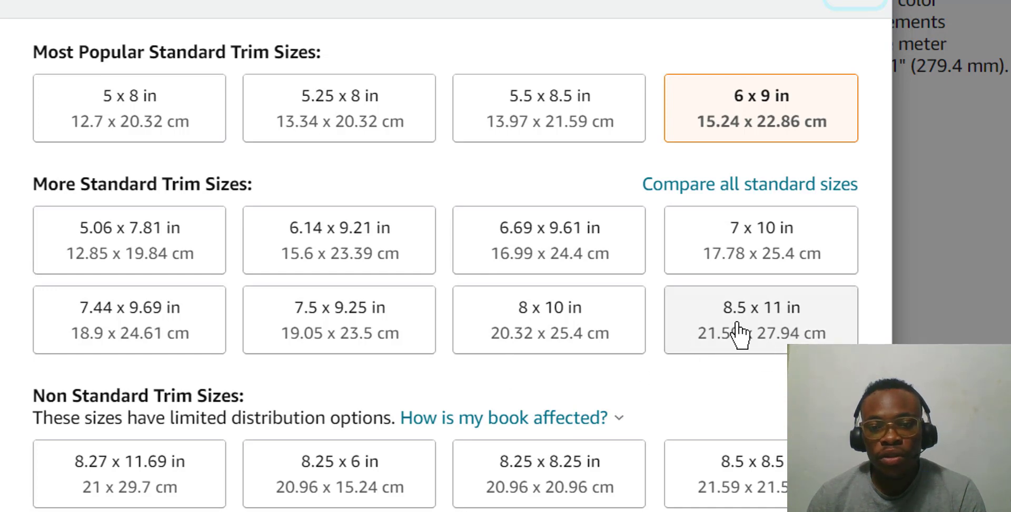
{"action": "left_click", "coordinate": [790, 333]}
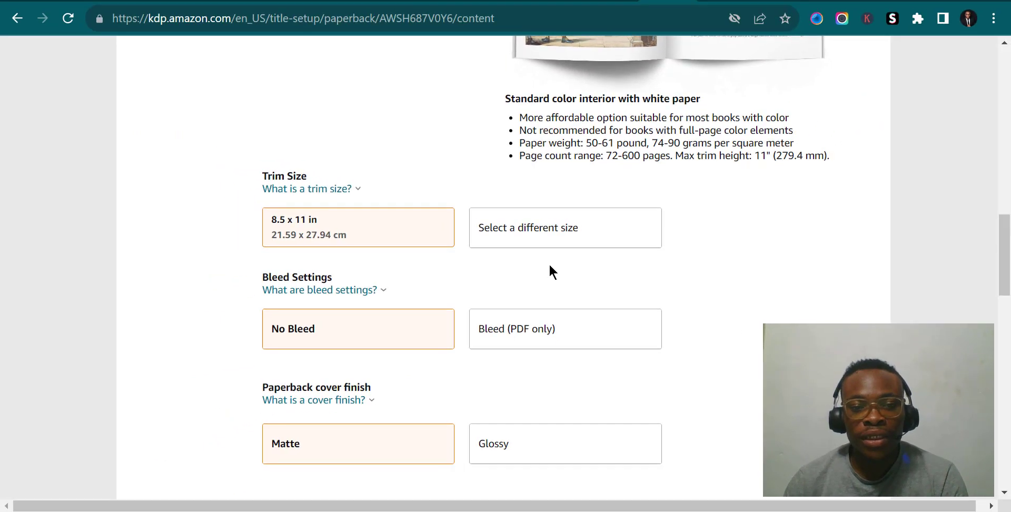
{"action": "scroll", "coordinate": [548, 263], "scroll_direction": "down", "scroll_amount": 2}
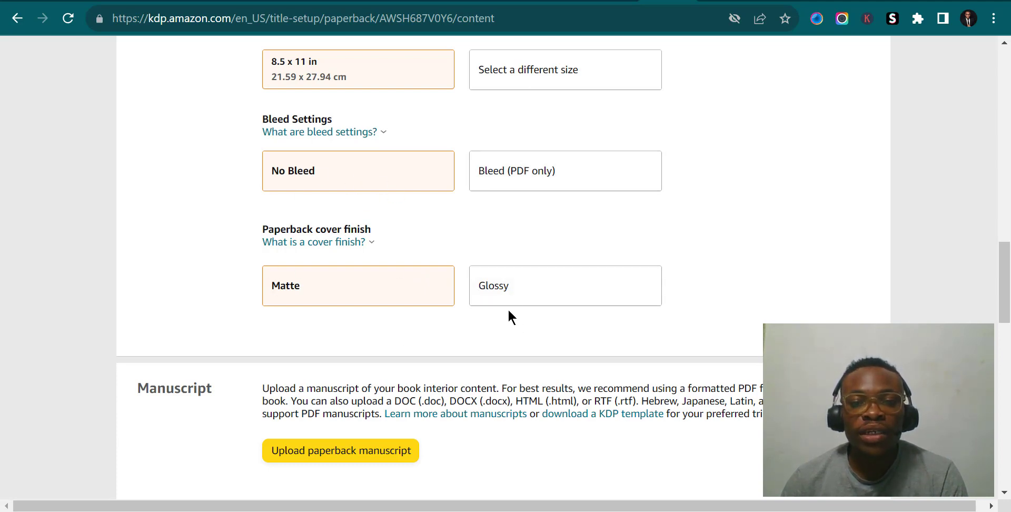
{"action": "left_click", "coordinate": [532, 285]}
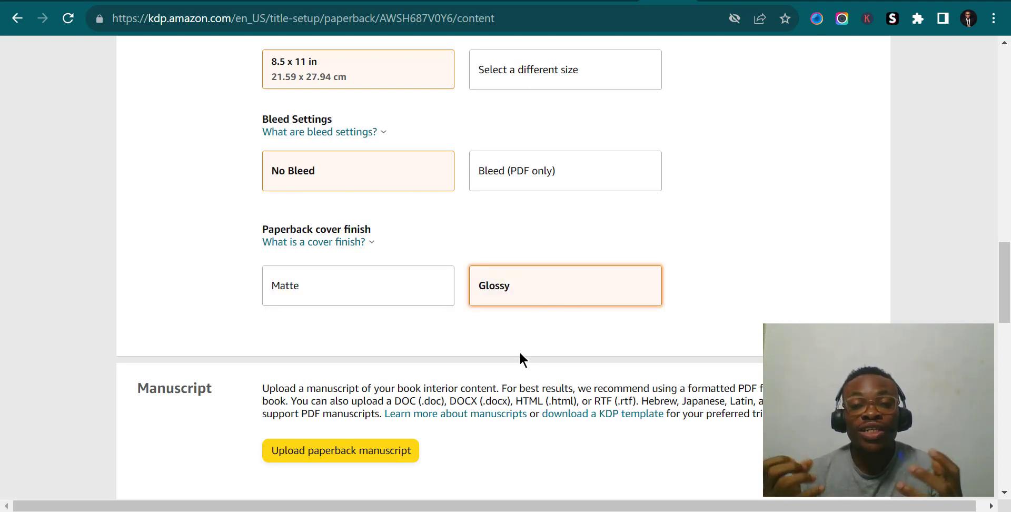
Step: Upload the PDF Divine Life - WC-1 as the paperback manuscript
{"action": "scroll", "coordinate": [520, 354], "scroll_direction": "down", "scroll_amount": 1}
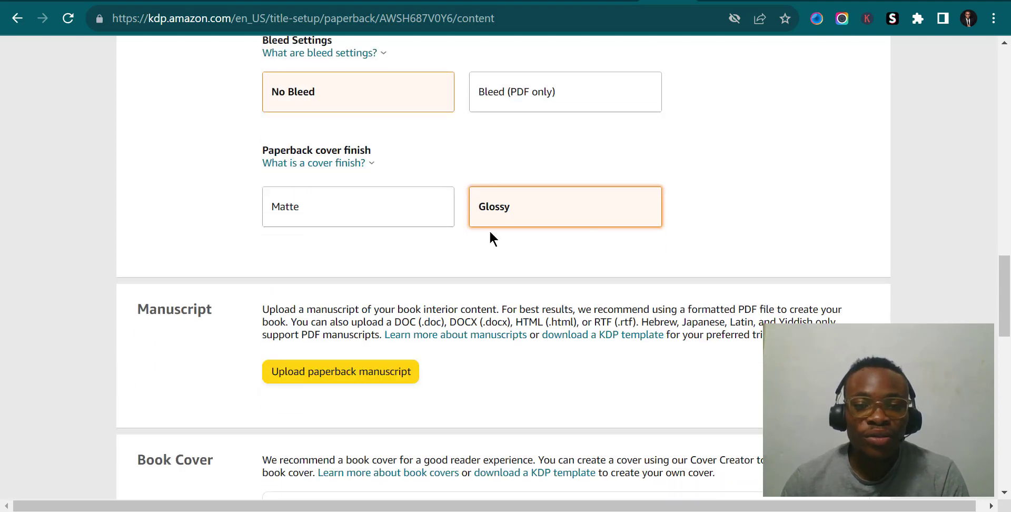
{"action": "scroll", "coordinate": [524, 274], "scroll_direction": "down", "scroll_amount": 3}
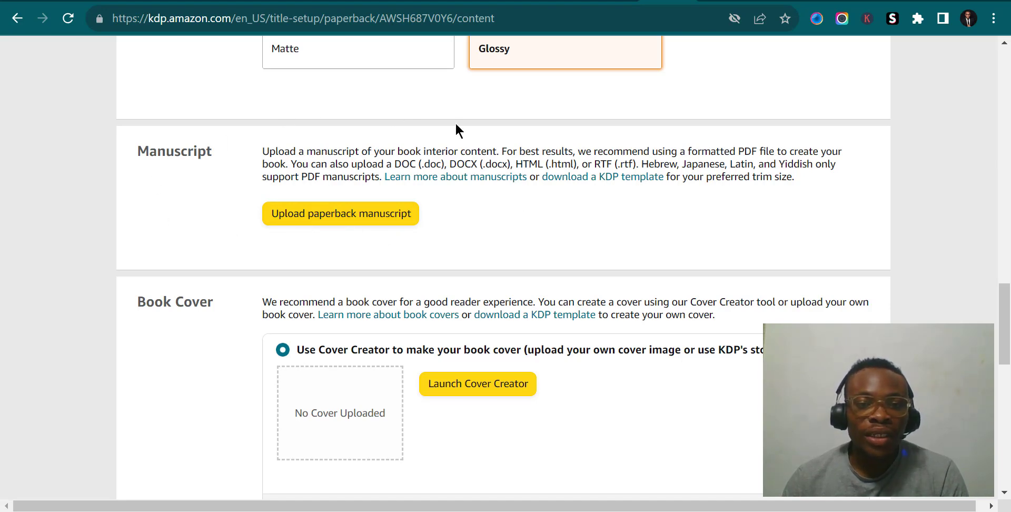
{"action": "left_click", "coordinate": [331, 221]}
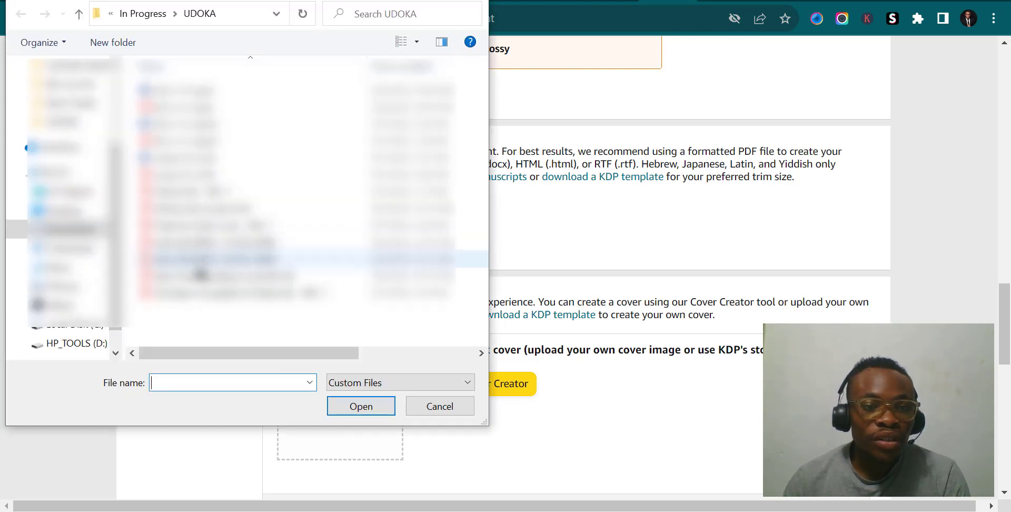
{"action": "left_click", "coordinate": [216, 292]}
{"action": "scroll", "coordinate": [216, 293], "scroll_direction": "up", "scroll_amount": 2}
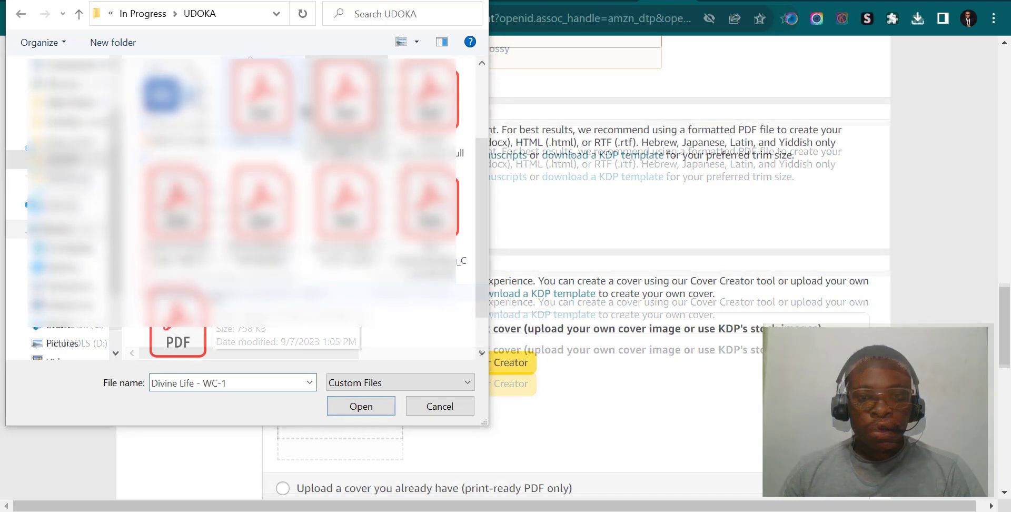
{"action": "left_click", "coordinate": [380, 402]}
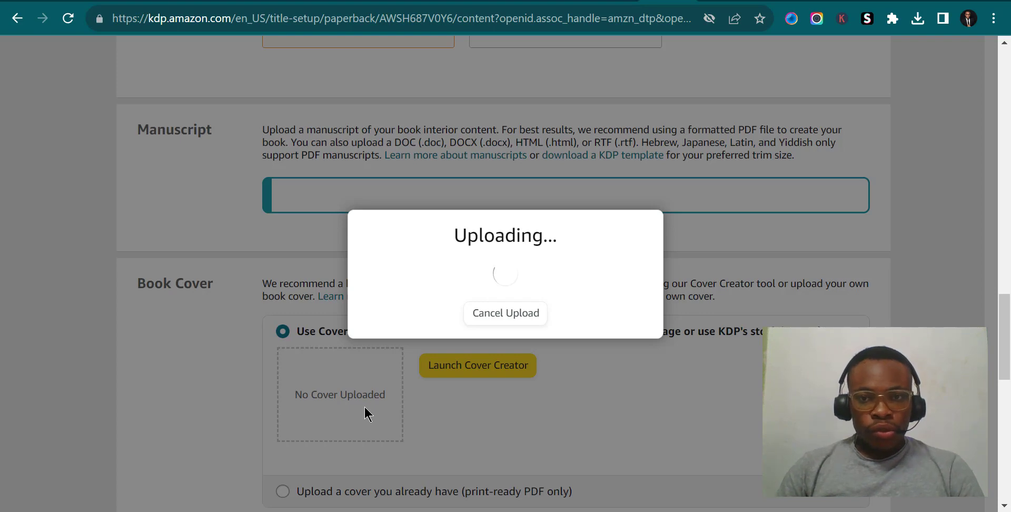
{"action": "scroll", "coordinate": [364, 414], "scroll_direction": "up", "scroll_amount": 1}
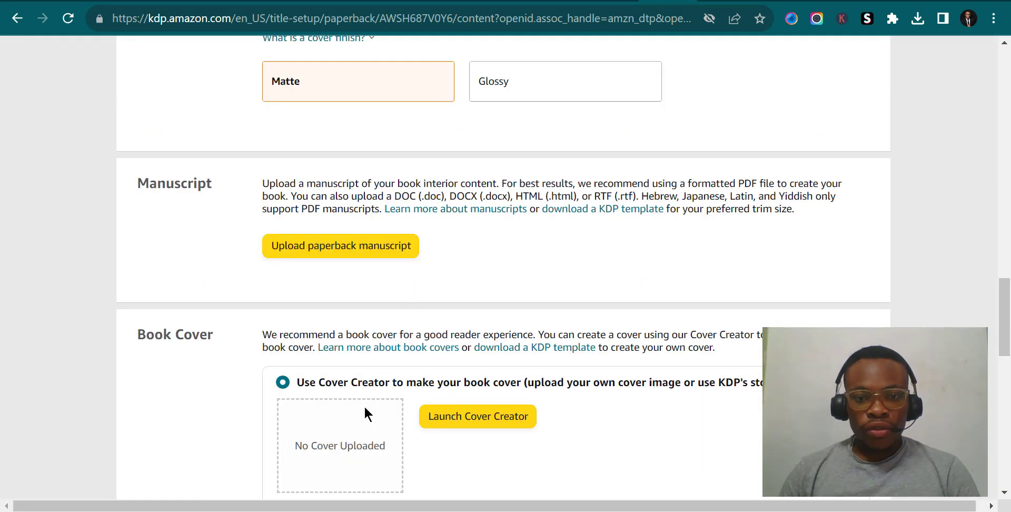
Step: Set the book cover option to uploading an existing print-ready PDF cover
{"action": "scroll", "coordinate": [377, 409], "scroll_direction": "down", "scroll_amount": 3}
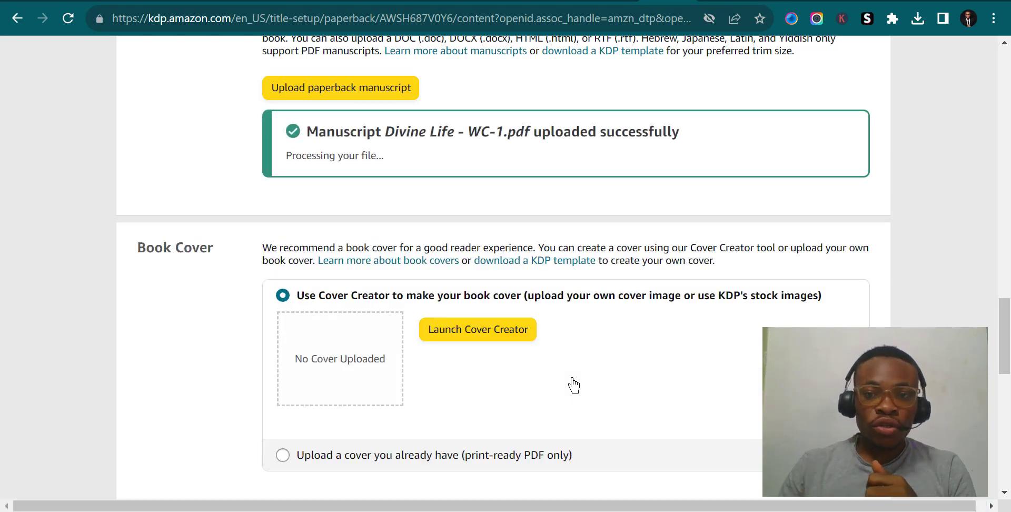
{"action": "scroll", "coordinate": [574, 385], "scroll_direction": "down", "scroll_amount": 3}
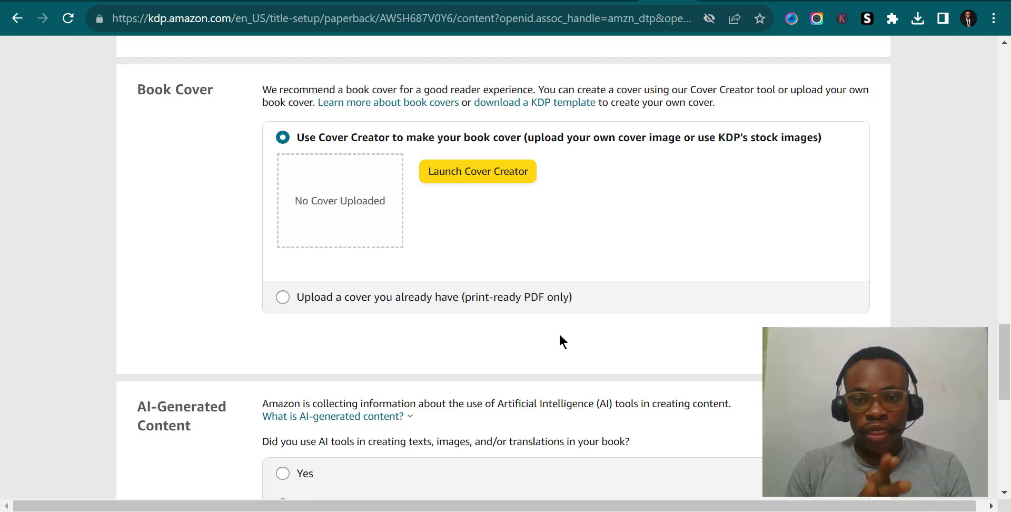
{"action": "left_click", "coordinate": [404, 304]}
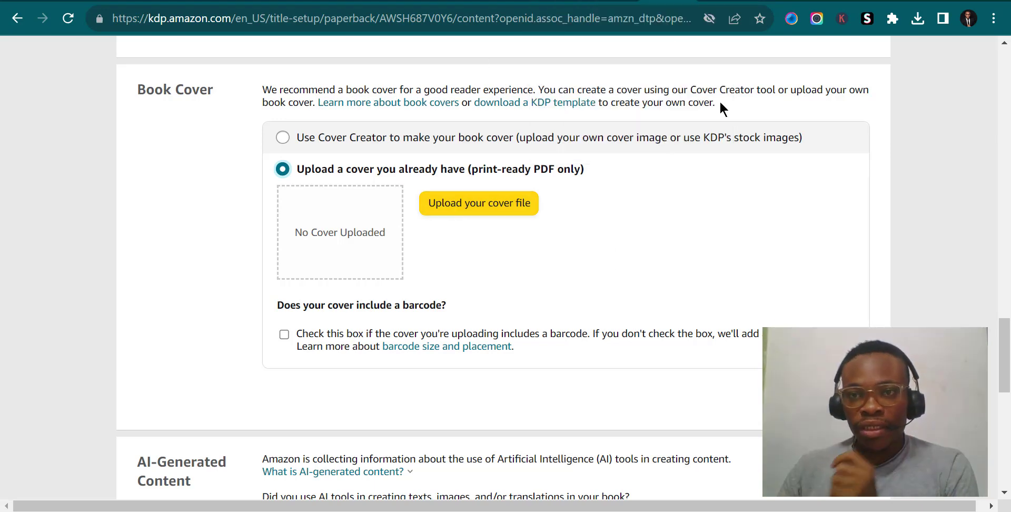
Step: Switch to Canva and open the recent eBook design showing The Magical Kingdom cover
{"action": "left_click", "coordinate": [720, 3]}
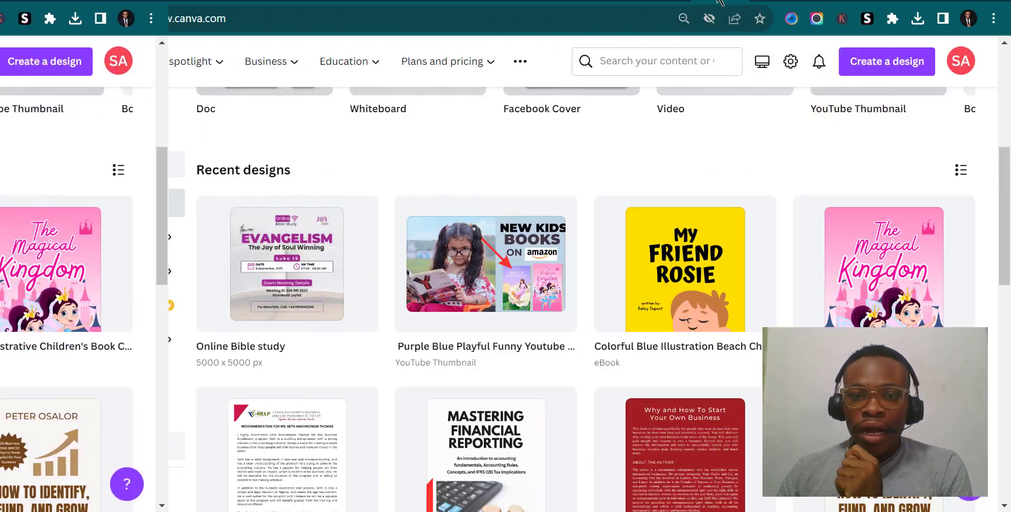
{"action": "scroll", "coordinate": [422, 388], "scroll_direction": "down", "scroll_amount": 3}
{"action": "scroll", "coordinate": [674, 359], "scroll_direction": "up", "scroll_amount": 2}
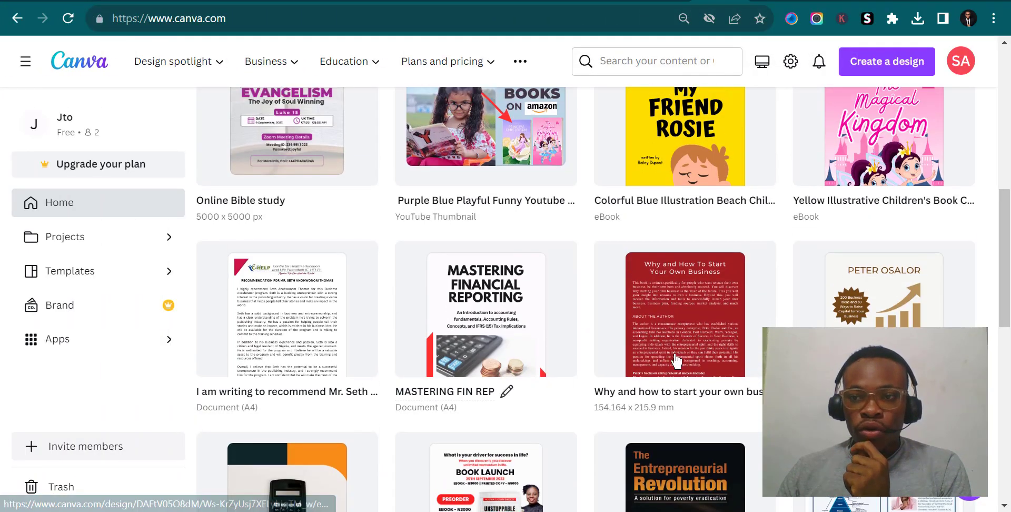
{"action": "left_click", "coordinate": [942, 211]}
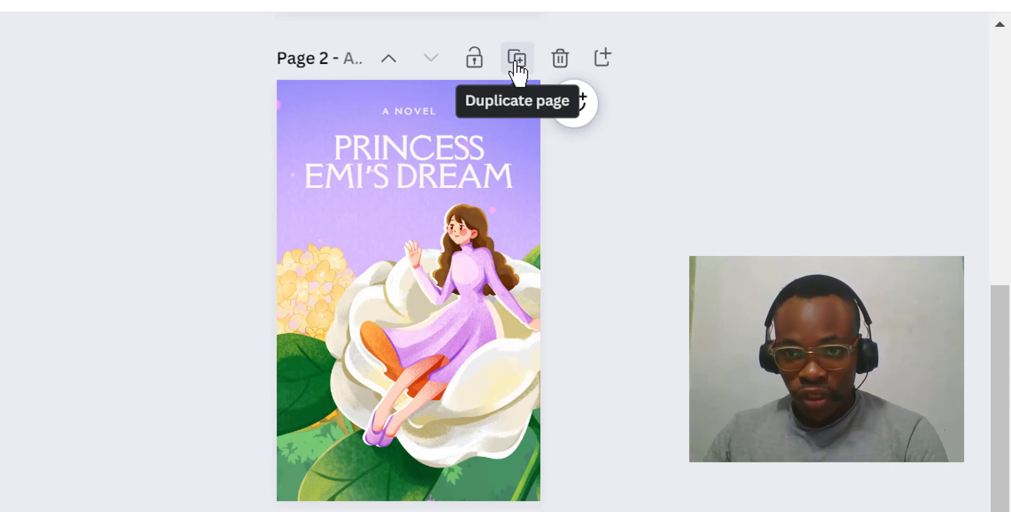
Step: Duplicate page 2, the Princess Emi's Dream front cover, as the basis for a back cover
{"action": "left_click", "coordinate": [517, 59]}
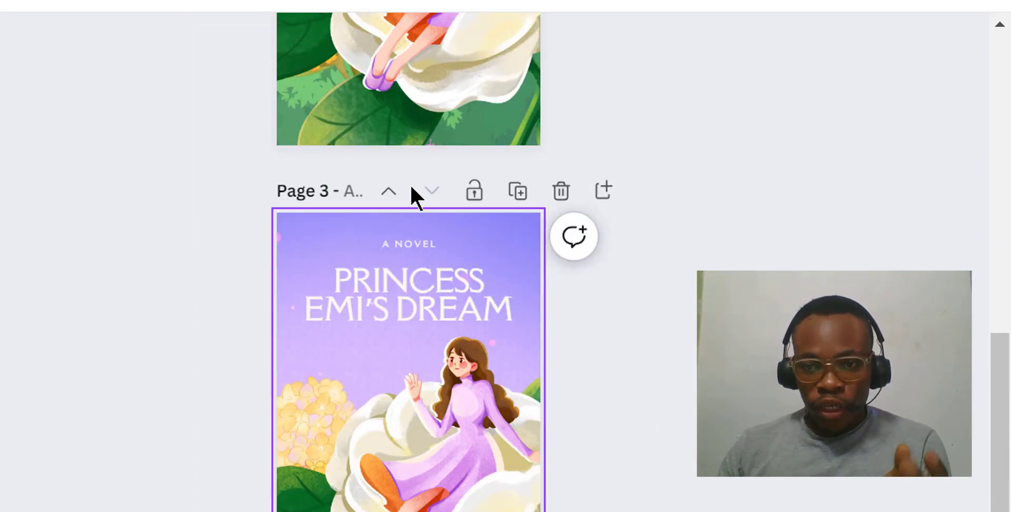
{"action": "left_click", "coordinate": [396, 243]}
{"action": "scroll", "coordinate": [416, 200], "scroll_direction": "up", "scroll_amount": 5}
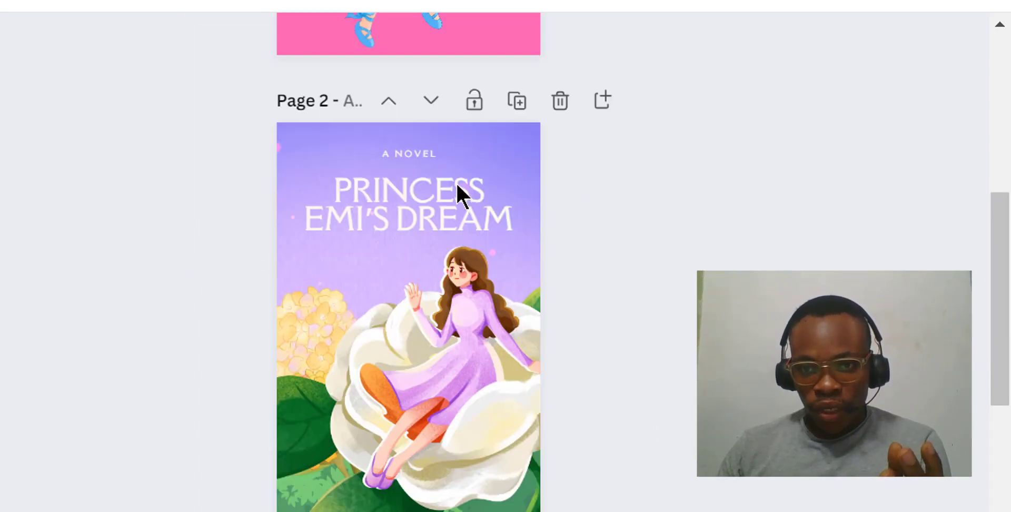
{"action": "scroll", "coordinate": [458, 191], "scroll_direction": "down", "scroll_amount": 5}
{"action": "scroll", "coordinate": [611, 322], "scroll_direction": "down", "scroll_amount": 3}
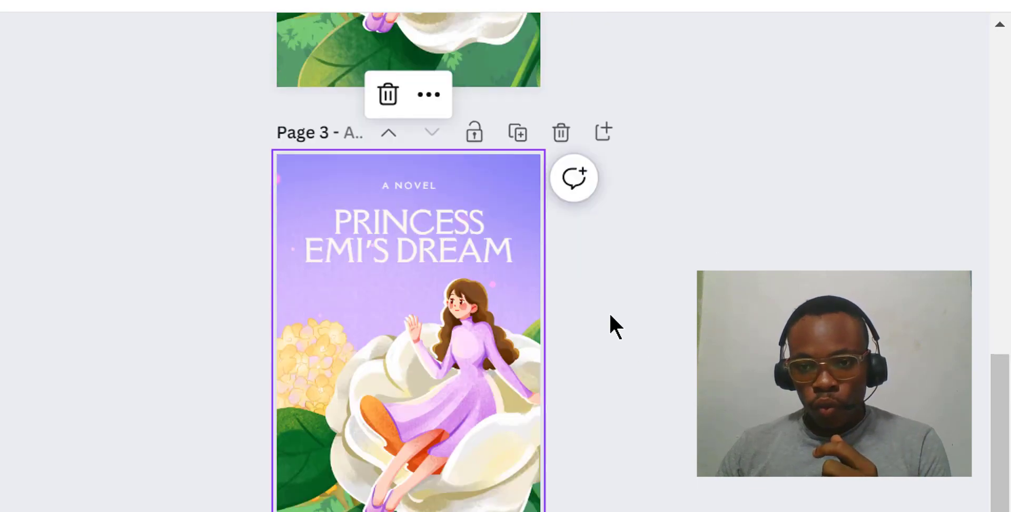
Step: Delete the title "Princess Emi's Dream" and the "A Novel" line from page 3
{"action": "left_click", "coordinate": [397, 176]}
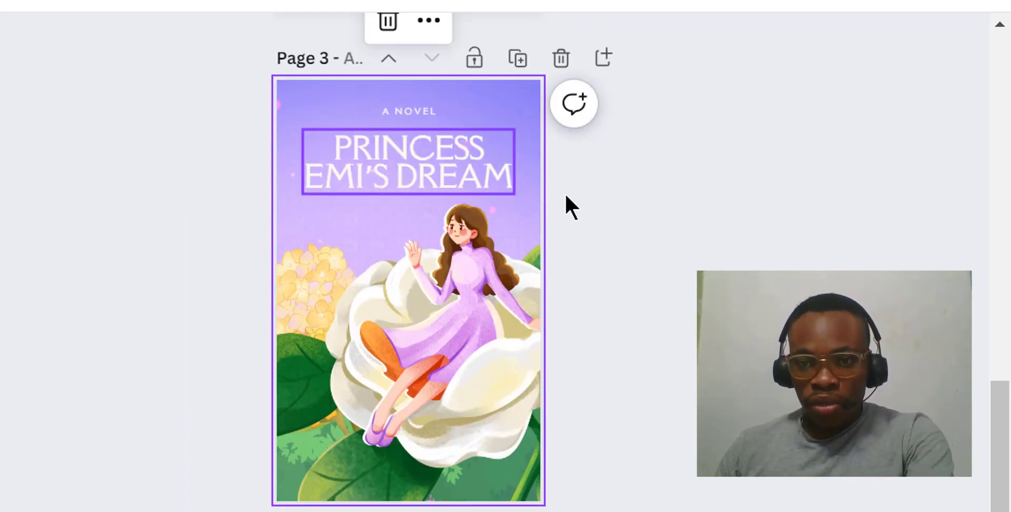
{"action": "left_click", "coordinate": [384, 189]}
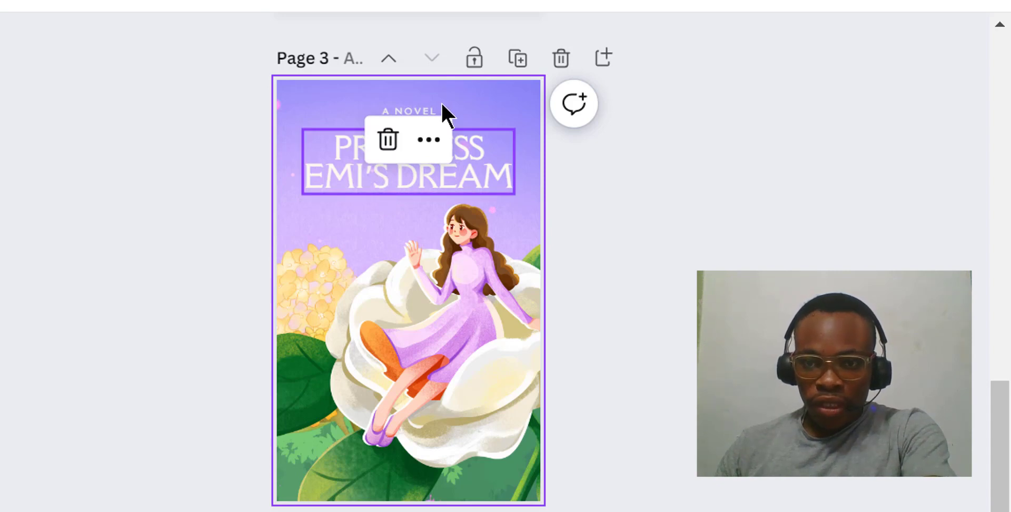
{"action": "key", "text": "Delete"}
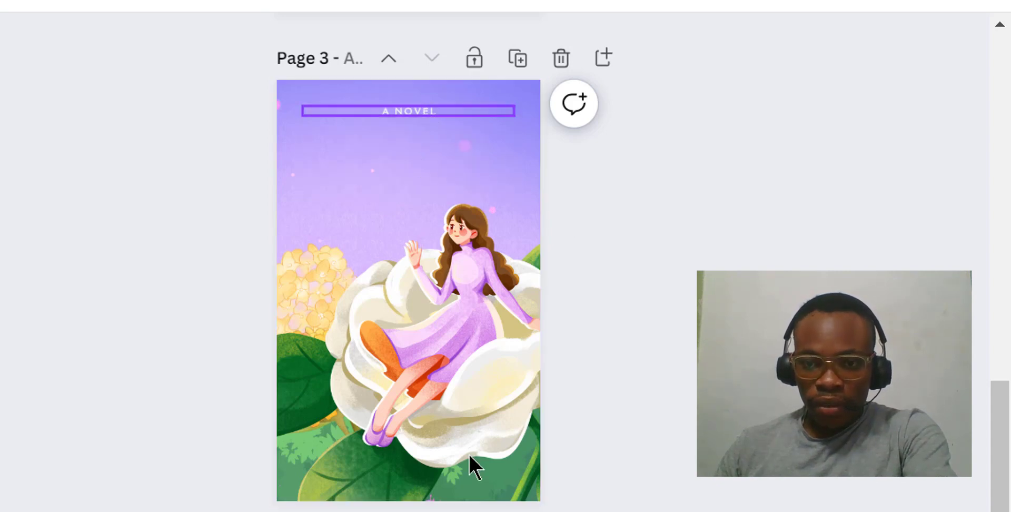
{"action": "left_click", "coordinate": [435, 110]}
{"action": "key", "text": "Delete"}
Step: Delete the illustration of the girl on the white flower from page 3
{"action": "left_click", "coordinate": [501, 322]}
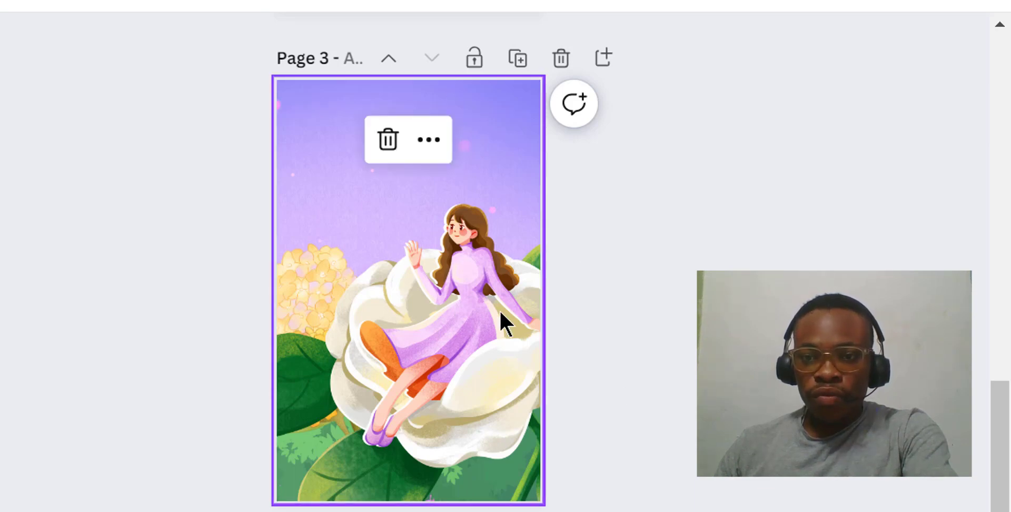
{"action": "left_click", "coordinate": [465, 271]}
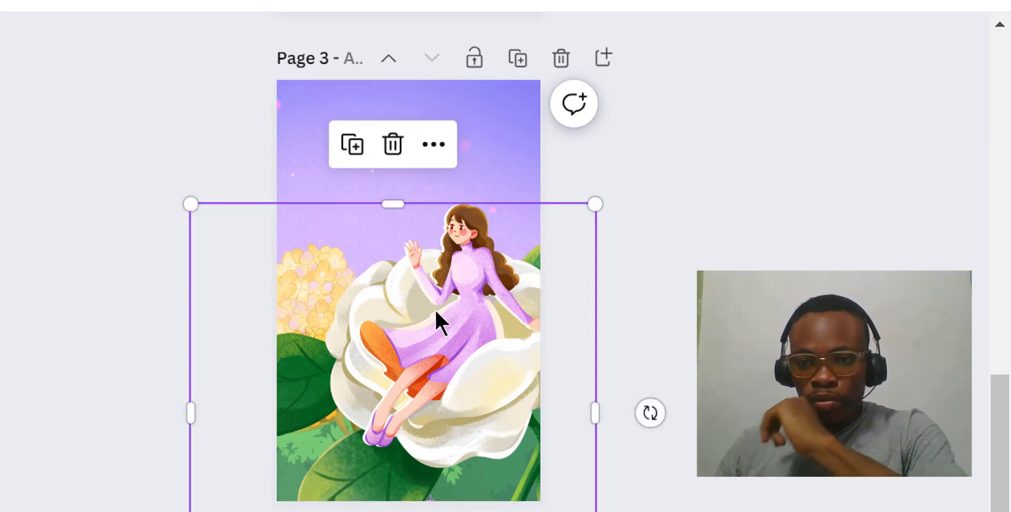
{"action": "key", "text": "Delete"}
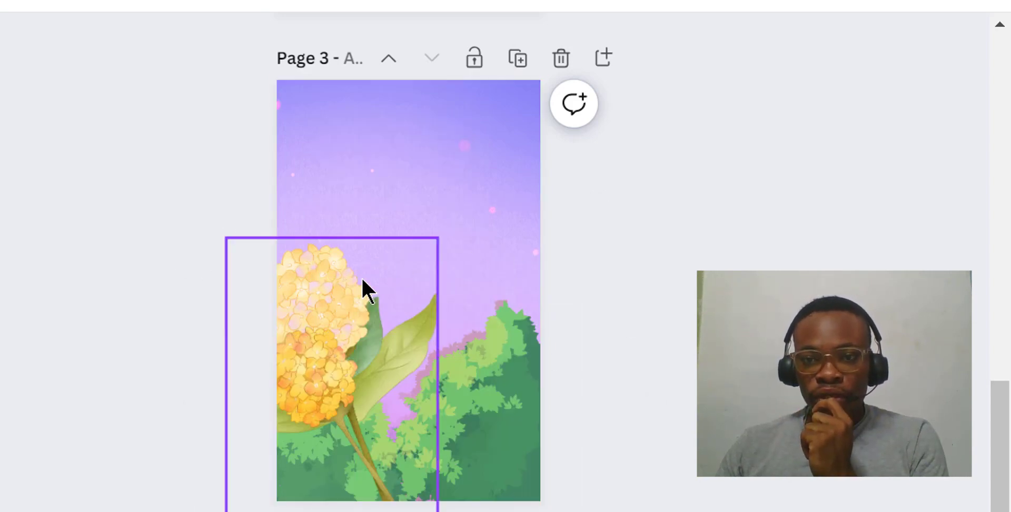
Step: Compare the stripped-down page 3 with the front cover on page 2 and the design on page 1
{"action": "scroll", "coordinate": [411, 276], "scroll_direction": "up", "scroll_amount": 7}
{"action": "scroll", "coordinate": [494, 258], "scroll_direction": "down", "scroll_amount": 7}
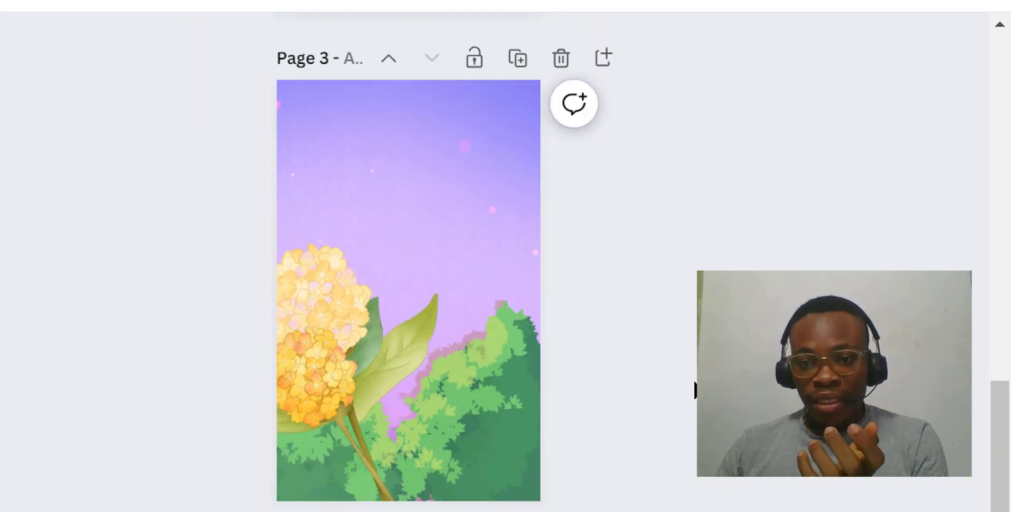
{"action": "scroll", "coordinate": [602, 348], "scroll_direction": "up", "scroll_amount": 7}
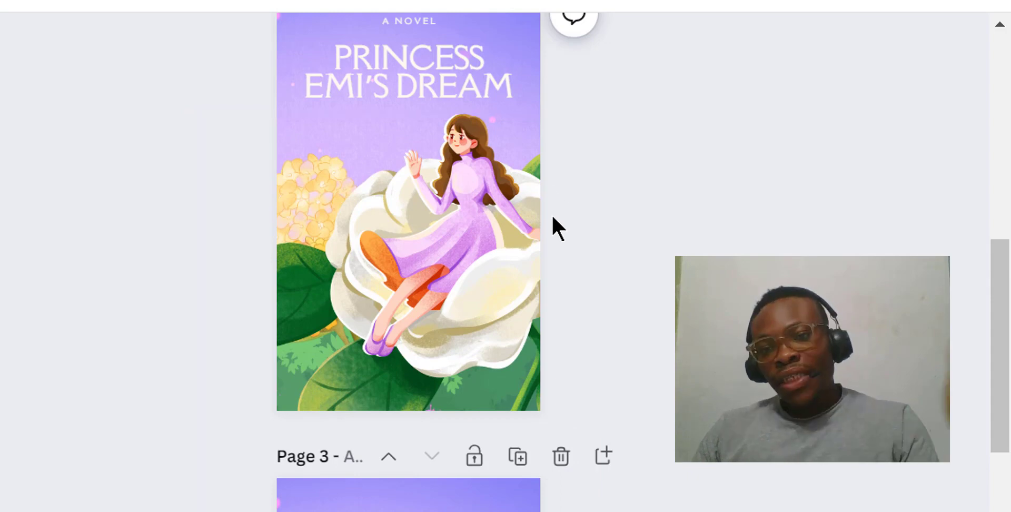
{"action": "scroll", "coordinate": [553, 226], "scroll_direction": "down", "scroll_amount": 7}
{"action": "scroll", "coordinate": [343, 334], "scroll_direction": "up", "scroll_amount": 12}
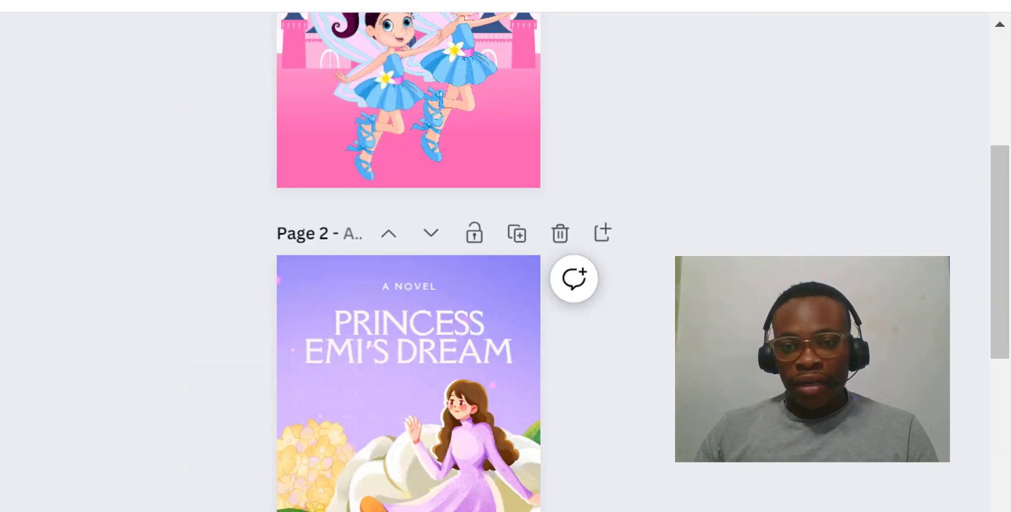
{"action": "scroll", "coordinate": [511, 429], "scroll_direction": "down", "scroll_amount": 9}
{"action": "scroll", "coordinate": [644, 409], "scroll_direction": "down", "scroll_amount": 2}
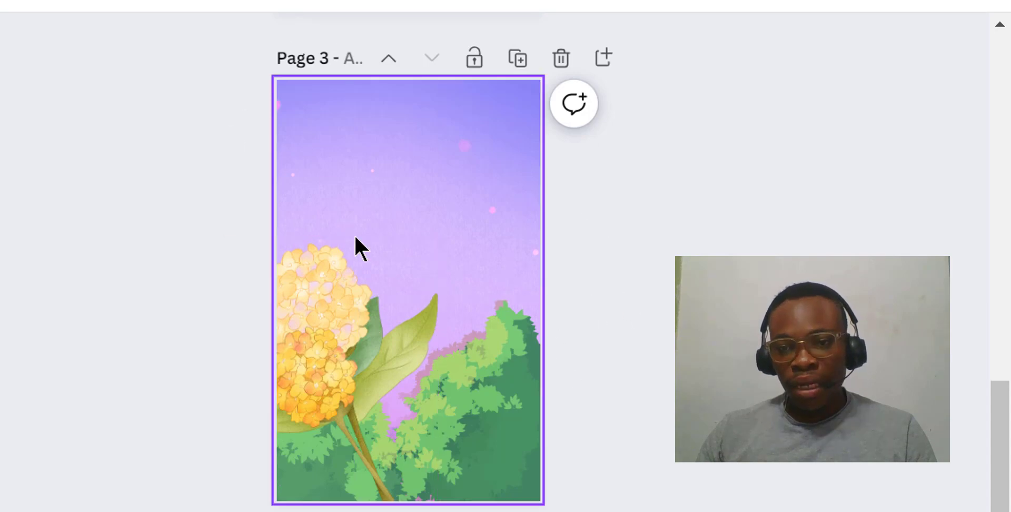
{"action": "scroll", "coordinate": [355, 248], "scroll_direction": "up", "scroll_amount": 2}
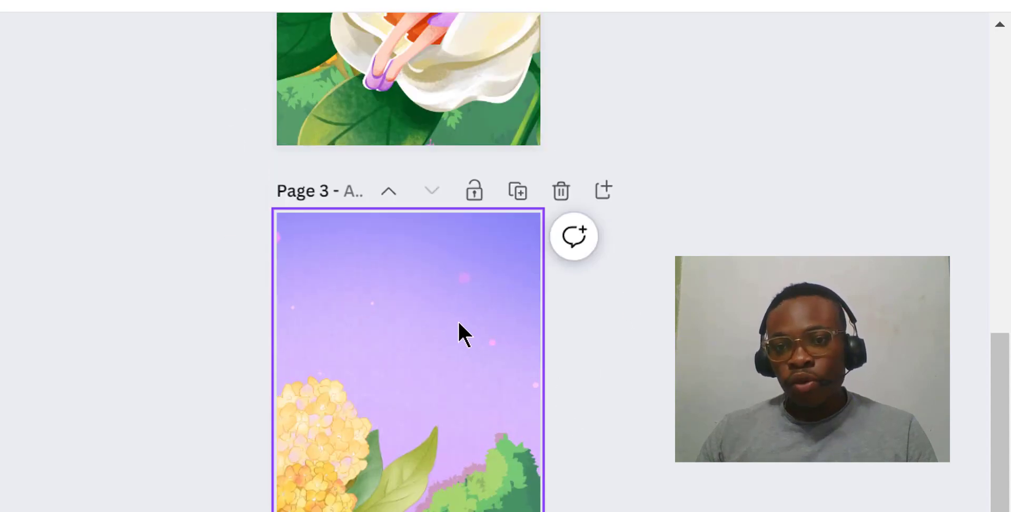
{"action": "scroll", "coordinate": [458, 332], "scroll_direction": "down", "scroll_amount": 2}
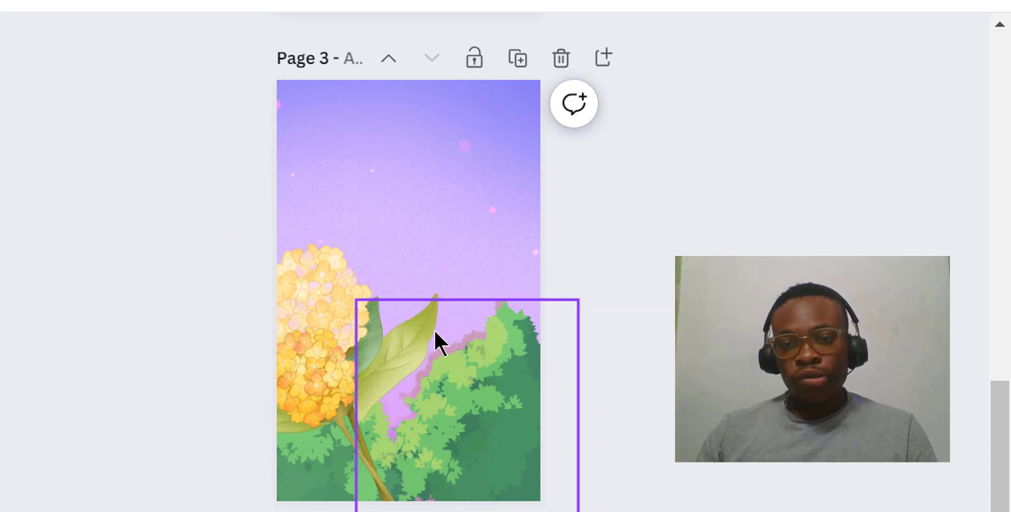
Step: Set the transparency of the yellow flower image on page 3 to 78
{"action": "left_click", "coordinate": [385, 341]}
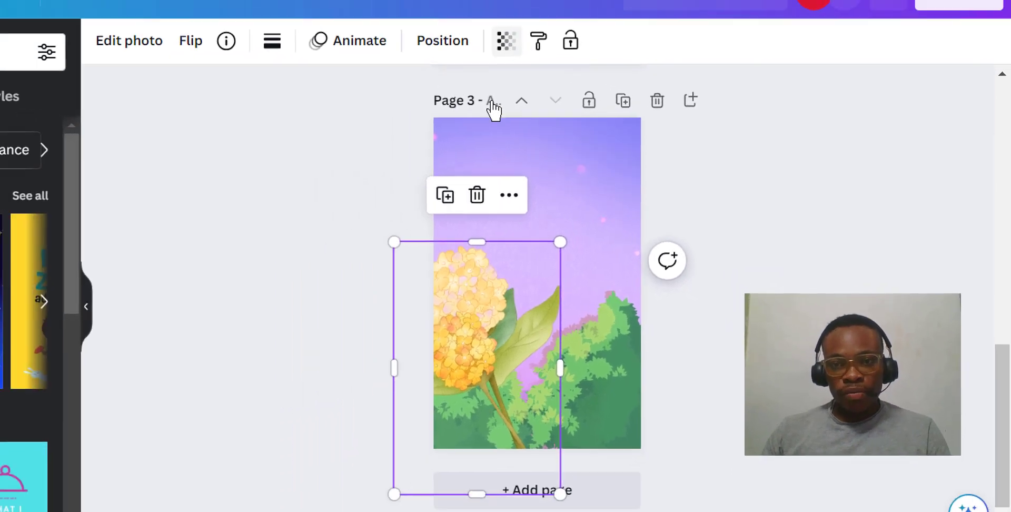
{"action": "left_click", "coordinate": [506, 40]}
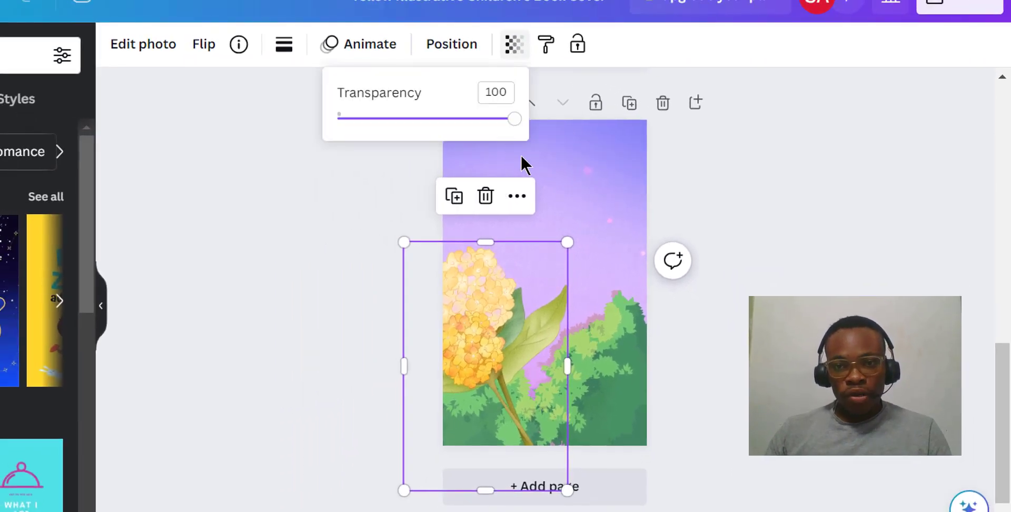
{"action": "left_click_drag", "start_coordinate": [507, 117], "coordinate": [475, 126]}
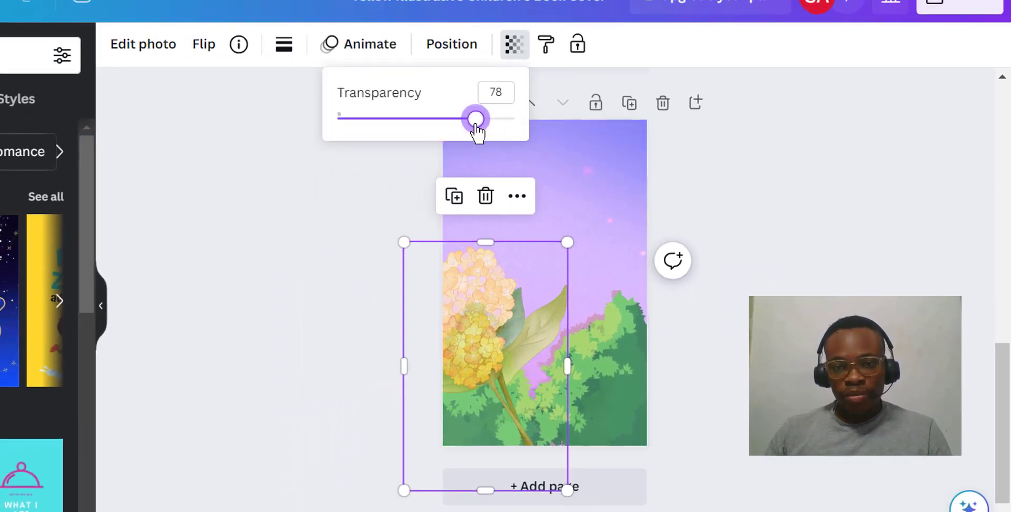
Step: Lower the transparency value of the green bush image on page 3 to fade it like the flowers
{"action": "left_click", "coordinate": [634, 397]}
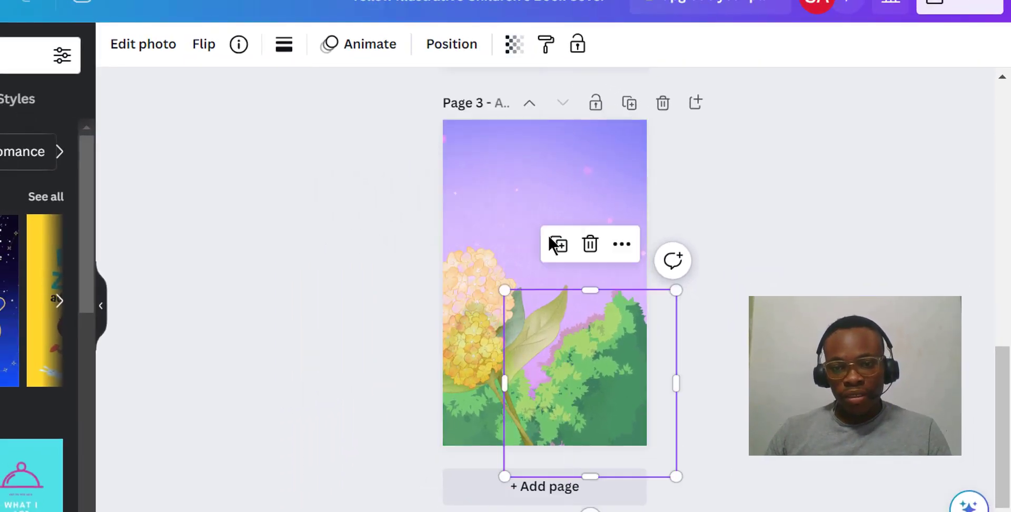
{"action": "left_click", "coordinate": [511, 45]}
{"action": "left_click_drag", "start_coordinate": [510, 134], "coordinate": [478, 129]}
{"action": "left_click", "coordinate": [773, 258]}
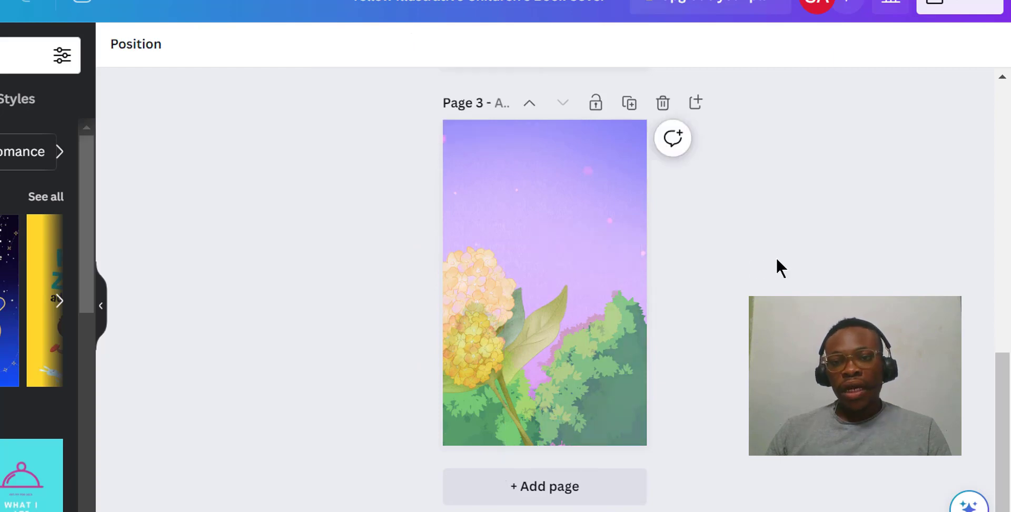
{"action": "scroll", "coordinate": [776, 257], "scroll_direction": "up", "scroll_amount": 4}
{"action": "scroll", "coordinate": [775, 257], "scroll_direction": "down", "scroll_amount": 4}
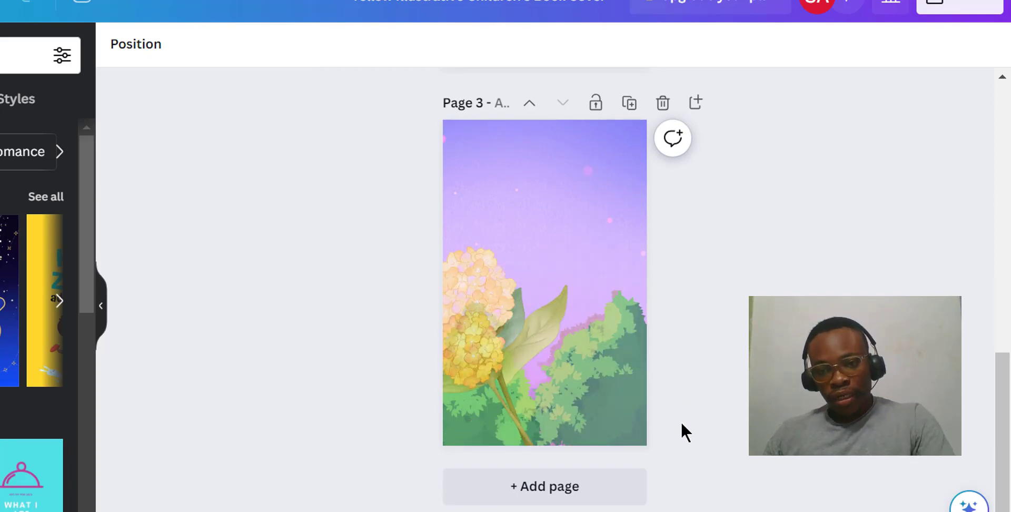
{"action": "scroll", "coordinate": [703, 377], "scroll_direction": "up", "scroll_amount": 2}
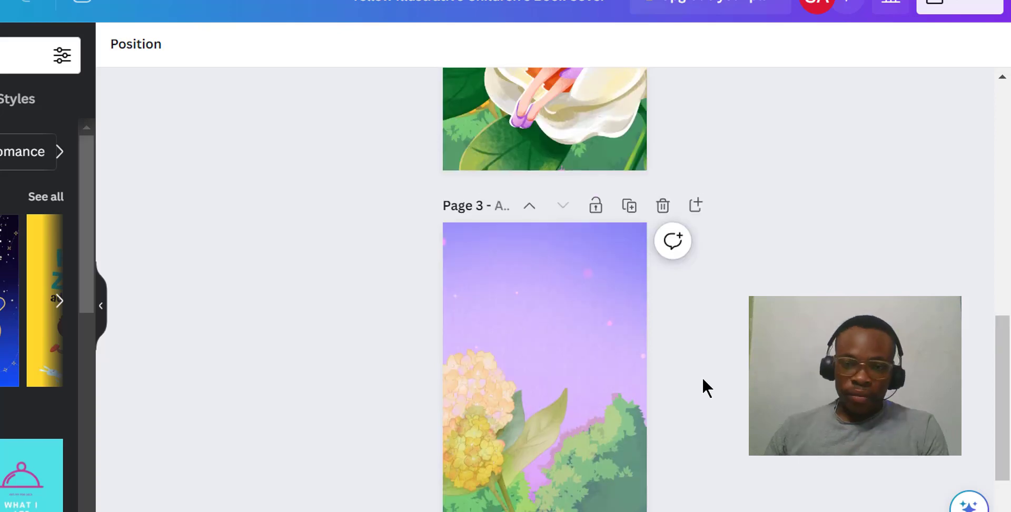
{"action": "scroll", "coordinate": [703, 377], "scroll_direction": "down", "scroll_amount": 2}
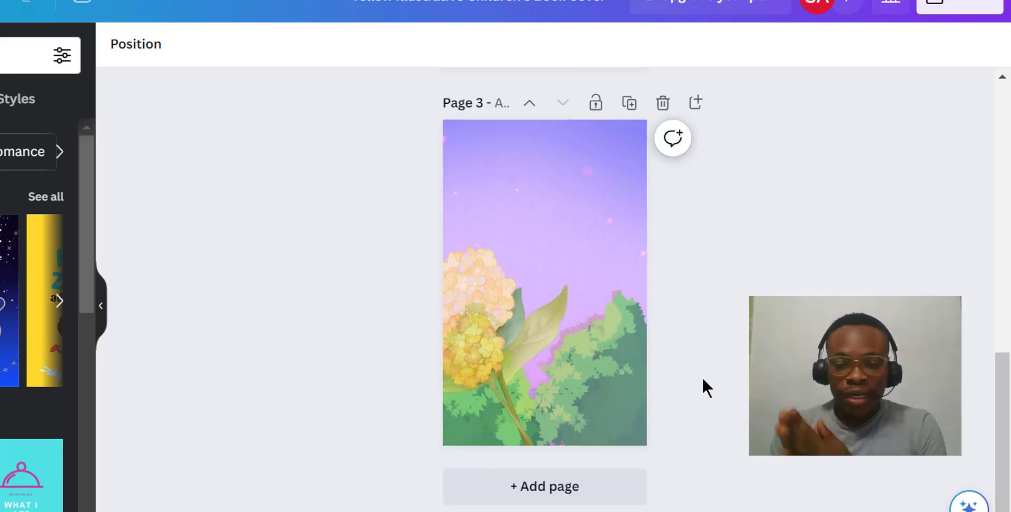
Step: Compare the faded page 3 background with the front cover artwork on page 2
{"action": "scroll", "coordinate": [632, 379], "scroll_direction": "up", "scroll_amount": 4}
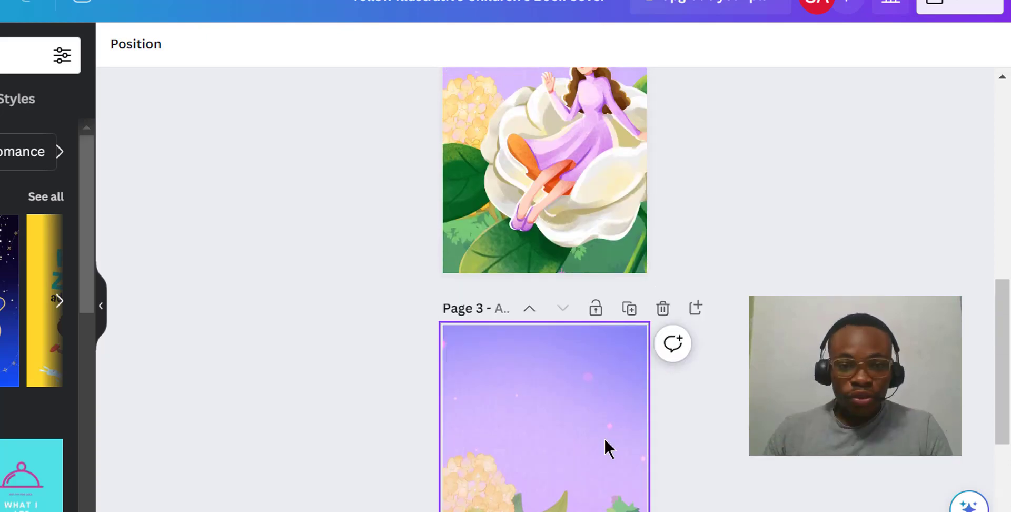
{"action": "scroll", "coordinate": [605, 438], "scroll_direction": "down", "scroll_amount": 4}
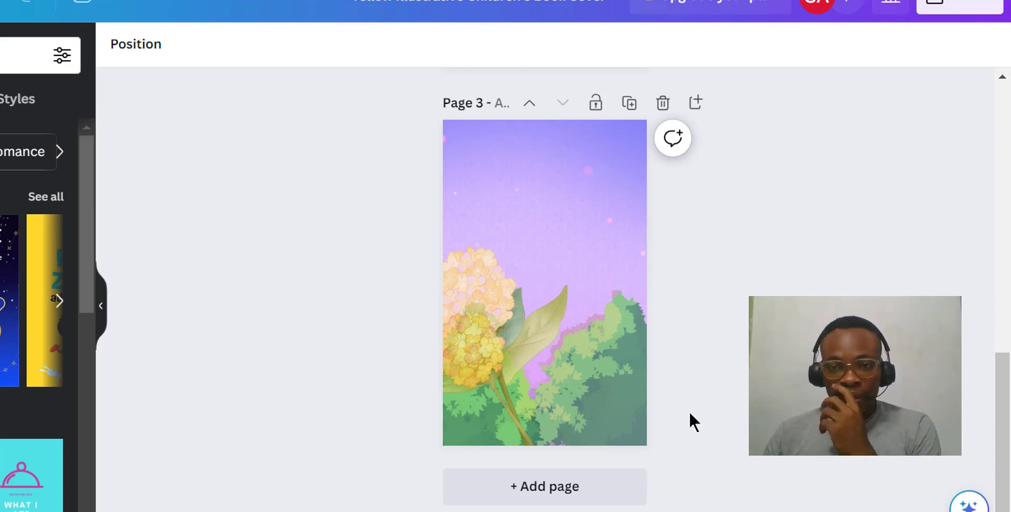
{"action": "scroll", "coordinate": [690, 414], "scroll_direction": "up", "scroll_amount": 2}
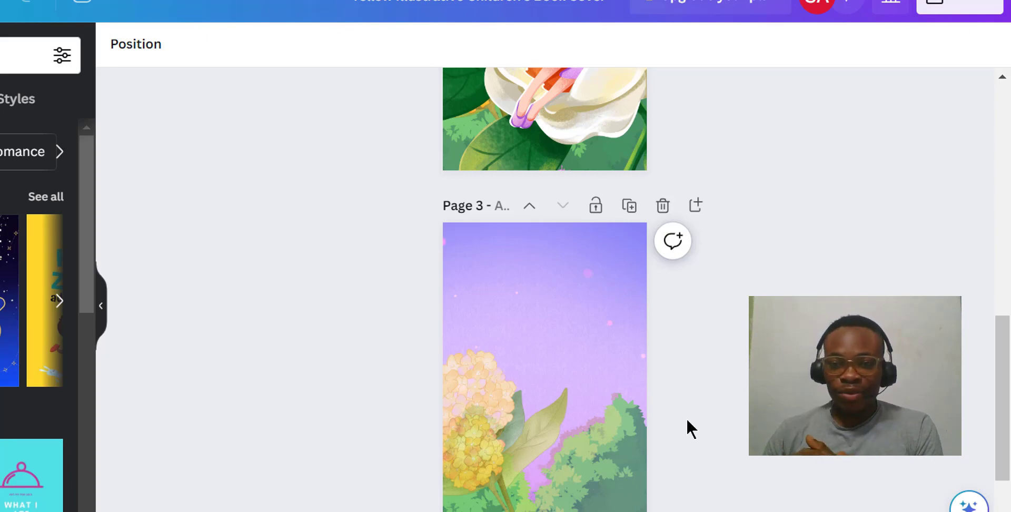
{"action": "scroll", "coordinate": [655, 447], "scroll_direction": "down", "scroll_amount": 2}
{"action": "scroll", "coordinate": [655, 447], "scroll_direction": "up", "scroll_amount": 2}
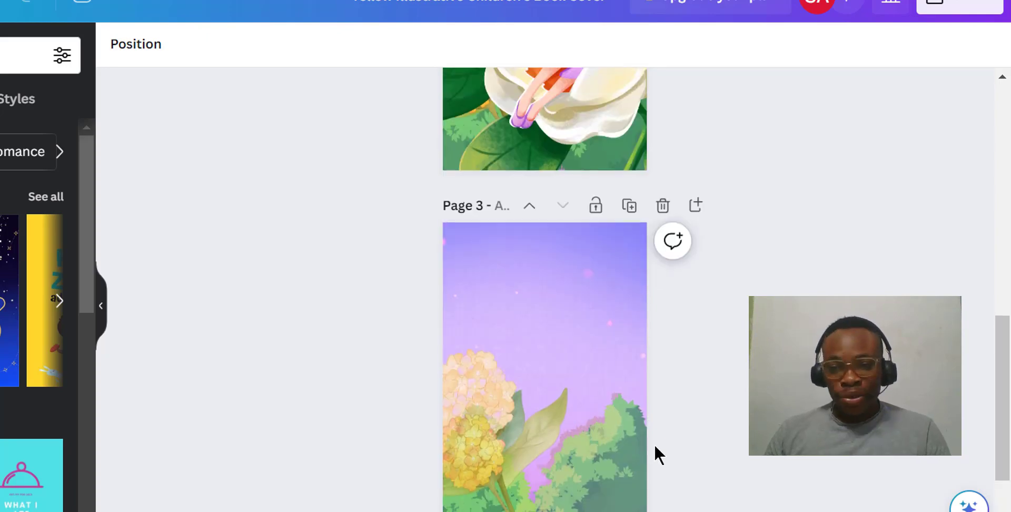
{"action": "scroll", "coordinate": [657, 455], "scroll_direction": "down", "scroll_amount": 2}
{"action": "scroll", "coordinate": [657, 454], "scroll_direction": "up", "scroll_amount": 5}
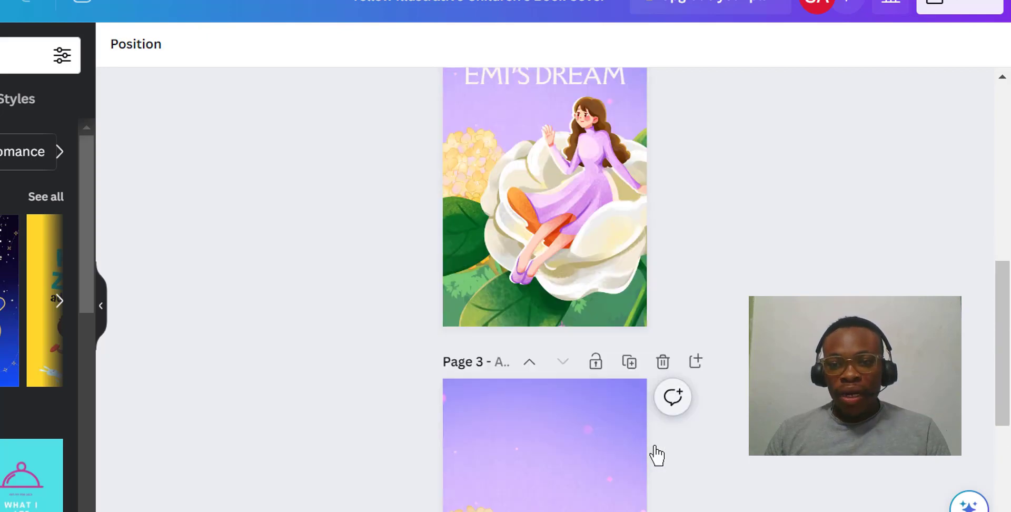
{"action": "scroll", "coordinate": [657, 454], "scroll_direction": "down", "scroll_amount": 5}
{"action": "scroll", "coordinate": [504, 398], "scroll_direction": "up", "scroll_amount": 8}
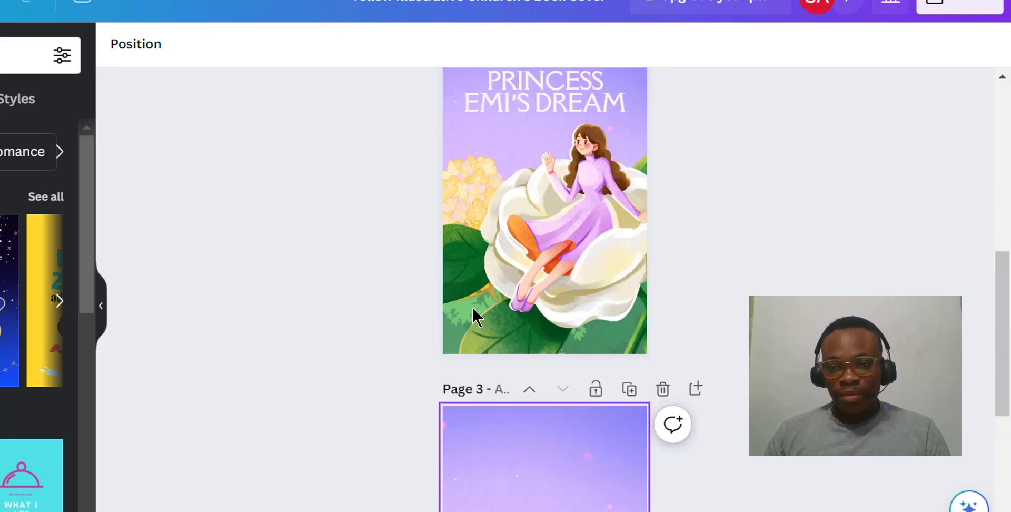
{"action": "scroll", "coordinate": [578, 324], "scroll_direction": "down", "scroll_amount": 8}
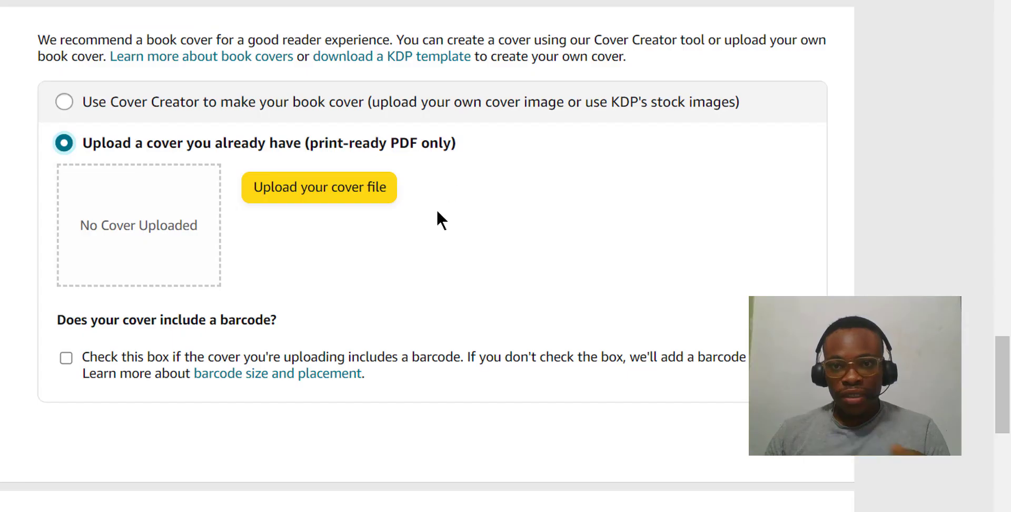
Step: Enlarge the body text on page 3, move it near the page's upper edge, and replace it with the copied book description
{"action": "scroll", "coordinate": [343, 261], "scroll_direction": "up", "scroll_amount": 15}
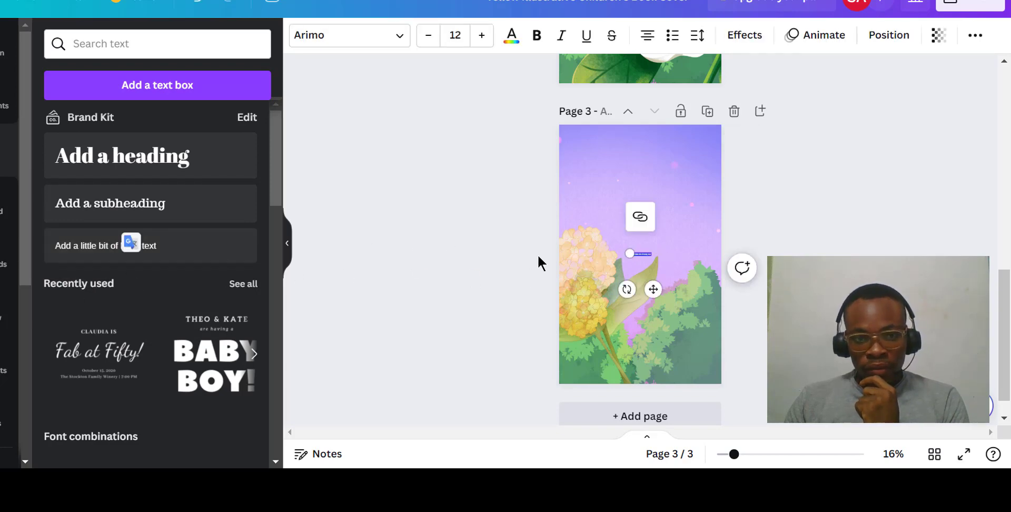
{"action": "left_click_drag", "start_coordinate": [630, 257], "coordinate": [578, 167]}
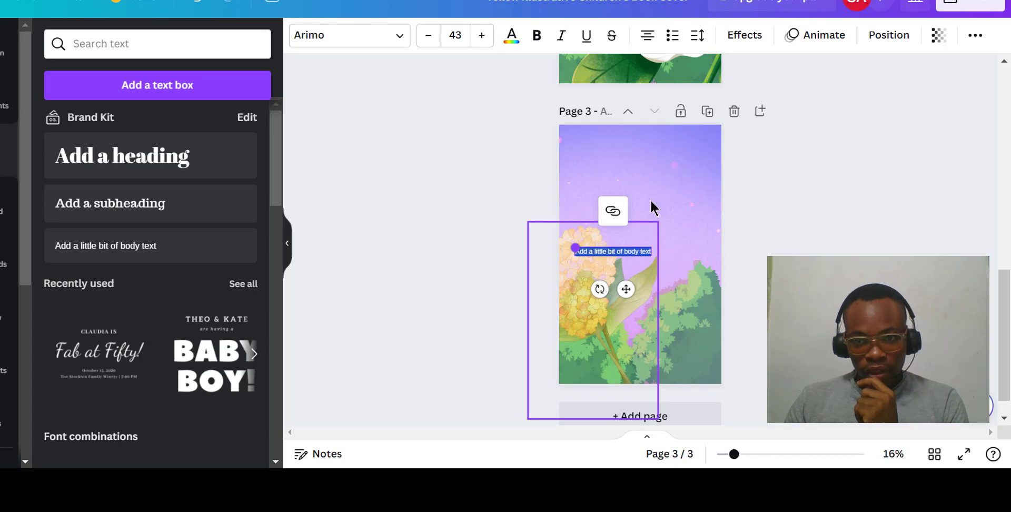
{"action": "left_click_drag", "start_coordinate": [626, 289], "coordinate": [642, 190]}
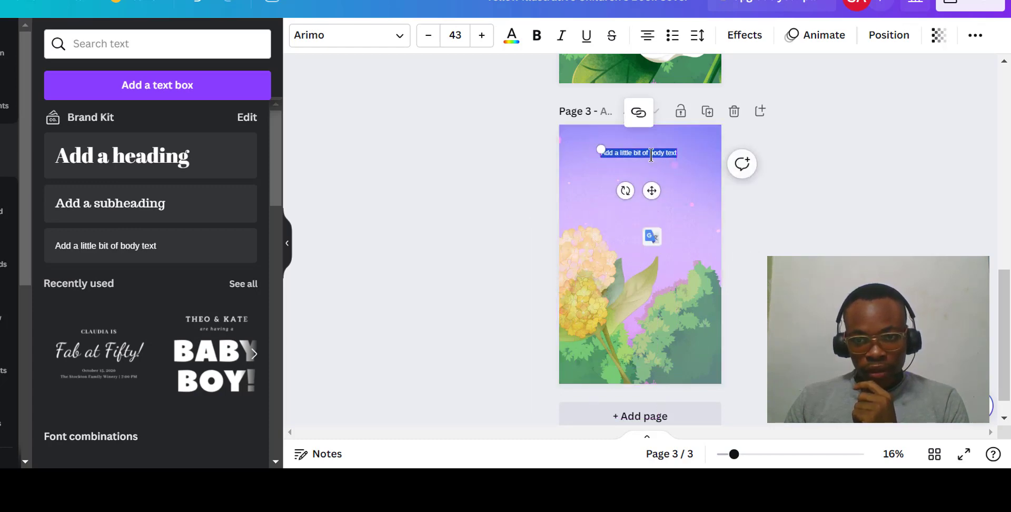
{"action": "double_click", "coordinate": [626, 153]}
{"action": "right_click", "coordinate": [626, 152]}
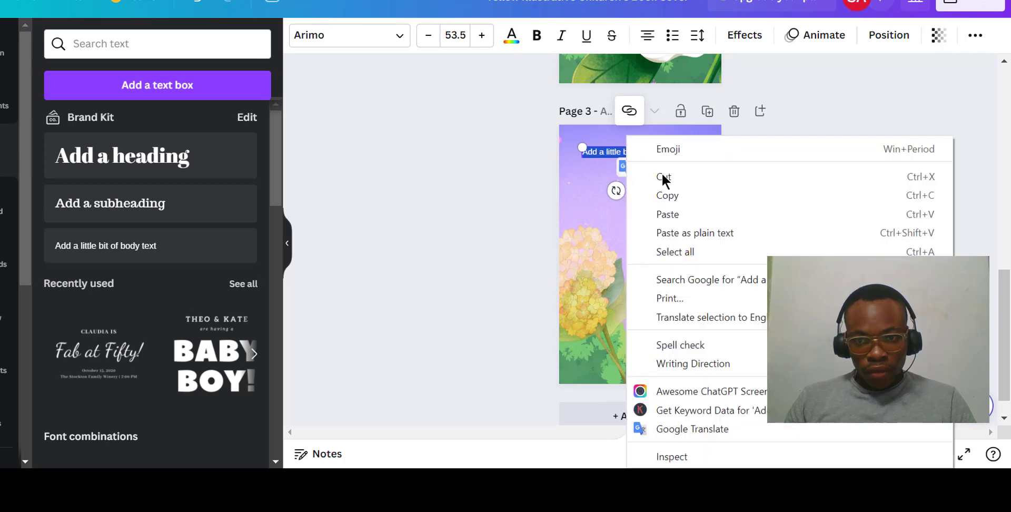
{"action": "left_click", "coordinate": [662, 214]}
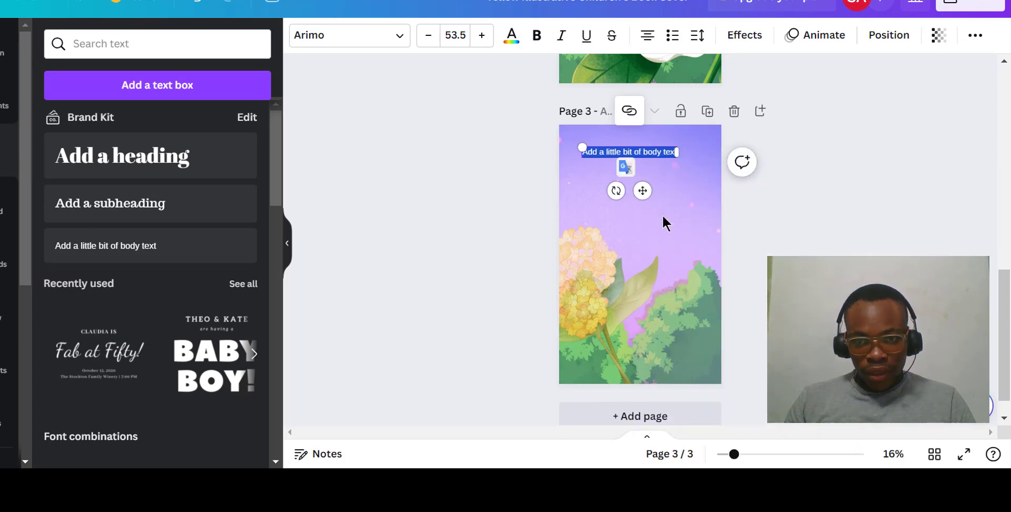
{"action": "key", "text": "Escape"}
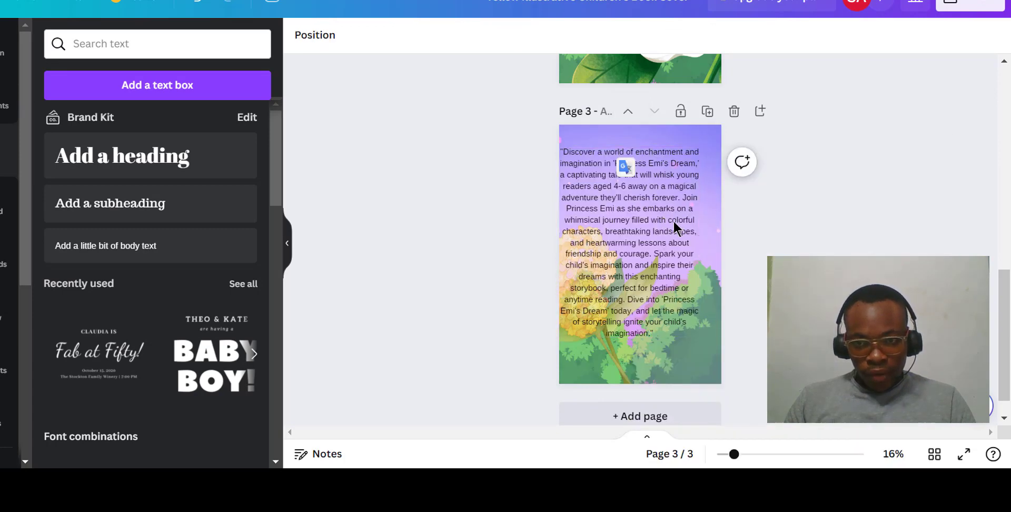
Step: Move the description text block so it is centred horizontally on page 3
{"action": "left_click", "coordinate": [690, 199]}
{"action": "key", "text": "Escape"}
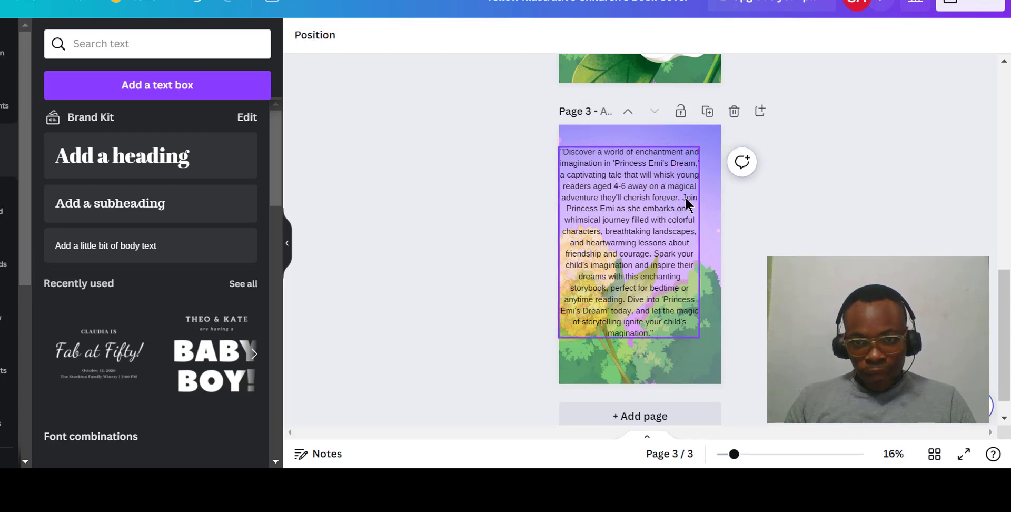
{"action": "left_click", "coordinate": [695, 190]}
{"action": "left_click", "coordinate": [783, 235]}
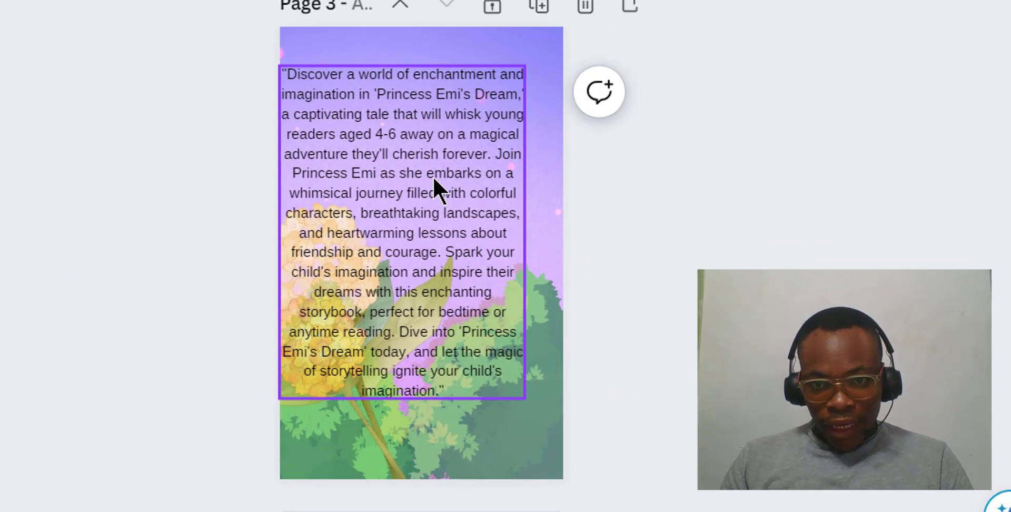
{"action": "left_click", "coordinate": [656, 205]}
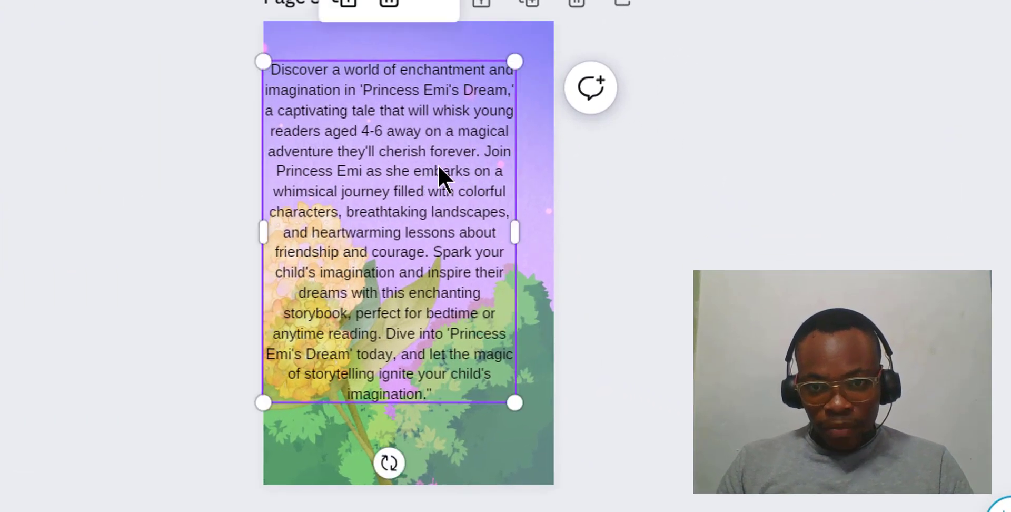
{"action": "left_click", "coordinate": [548, 283]}
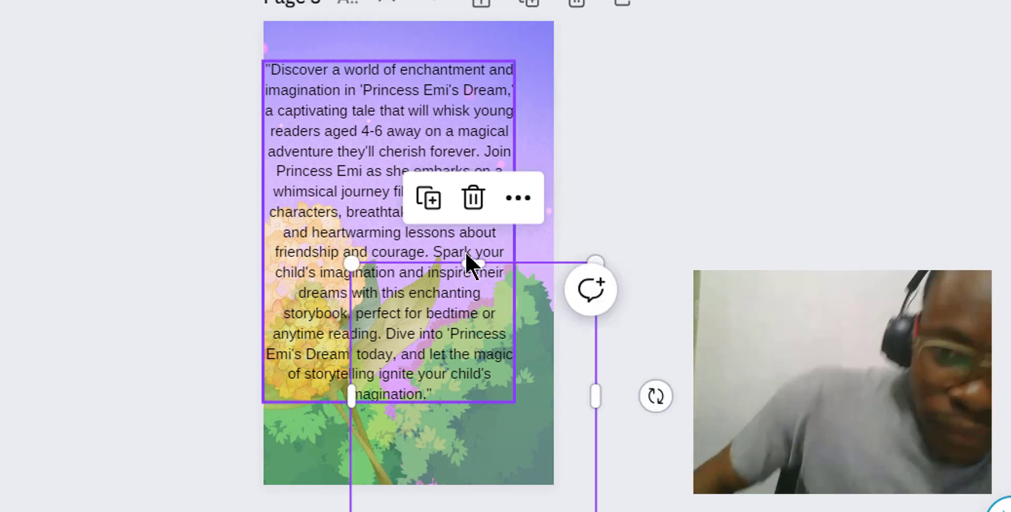
{"action": "left_click", "coordinate": [472, 151]}
{"action": "left_click", "coordinate": [562, 201]}
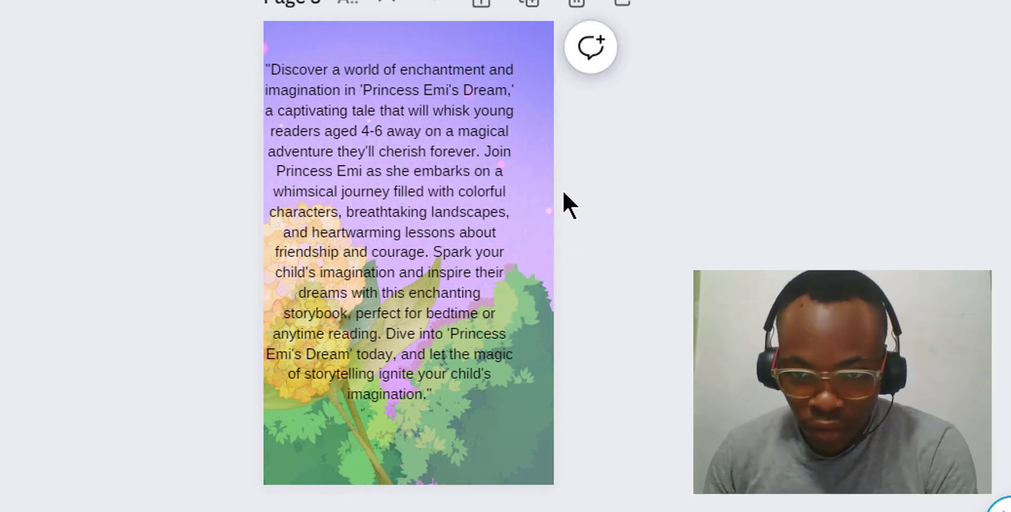
{"action": "left_click_drag", "start_coordinate": [463, 192], "coordinate": [468, 171]}
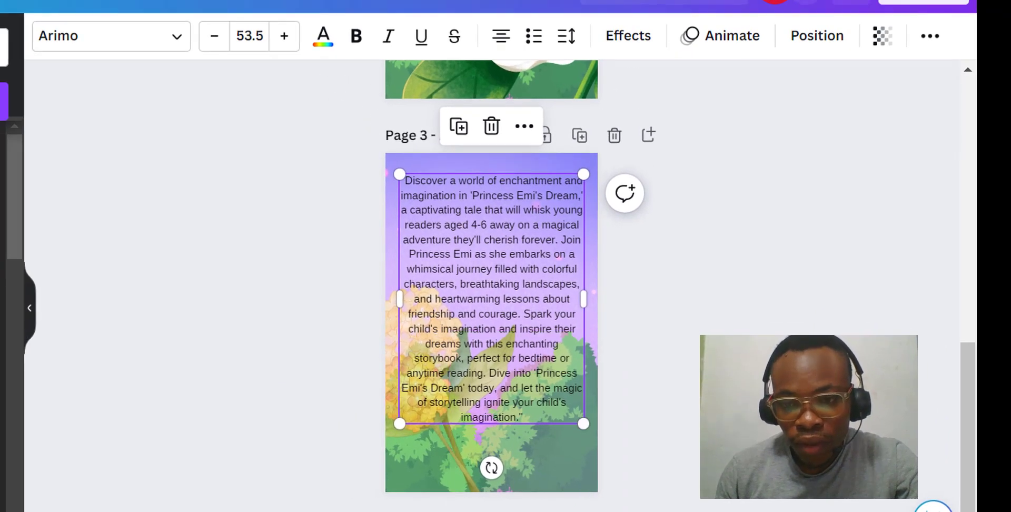
Step: Reduce the font size of the description text on page 3 to 42.5
{"action": "left_click_drag", "start_coordinate": [595, 511], "coordinate": [606, 511]}
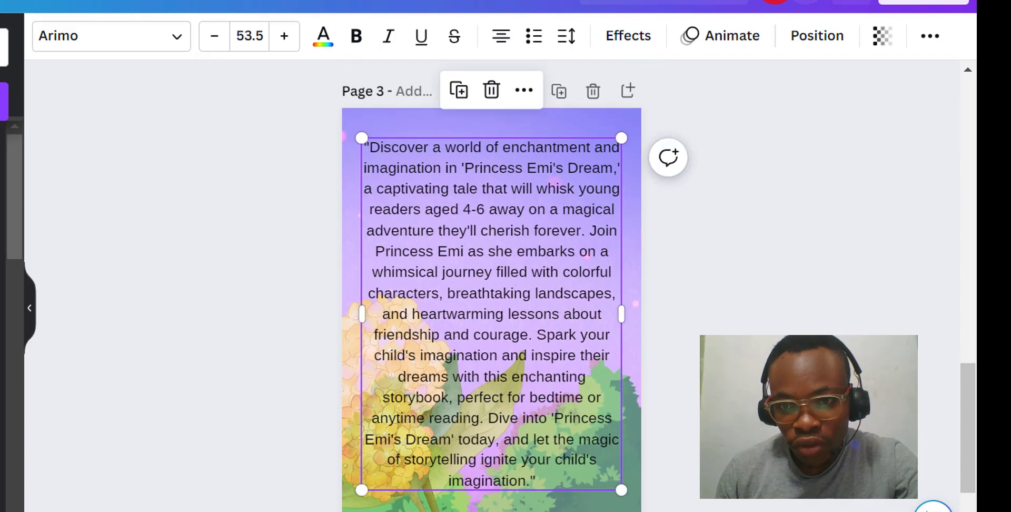
{"action": "left_click", "coordinate": [209, 38]}
{"action": "left_click", "coordinate": [208, 38]}
{"action": "left_click", "coordinate": [208, 36]}
{"action": "left_click", "coordinate": [208, 36]}
{"action": "left_click", "coordinate": [207, 34]}
{"action": "left_click", "coordinate": [208, 38]}
{"action": "left_click", "coordinate": [207, 37]}
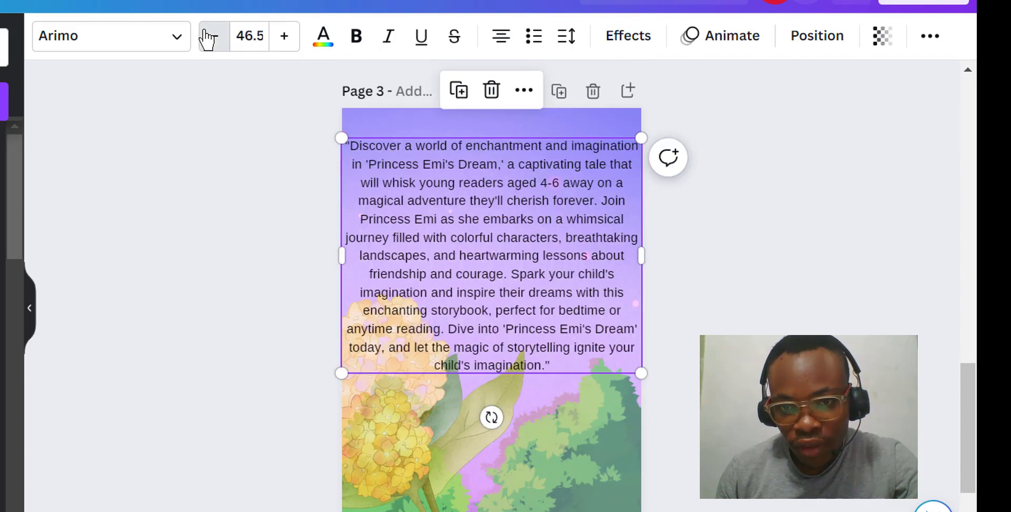
{"action": "left_click", "coordinate": [207, 39]}
{"action": "left_click", "coordinate": [206, 40]}
{"action": "left_click", "coordinate": [206, 43]}
{"action": "left_click", "coordinate": [203, 41]}
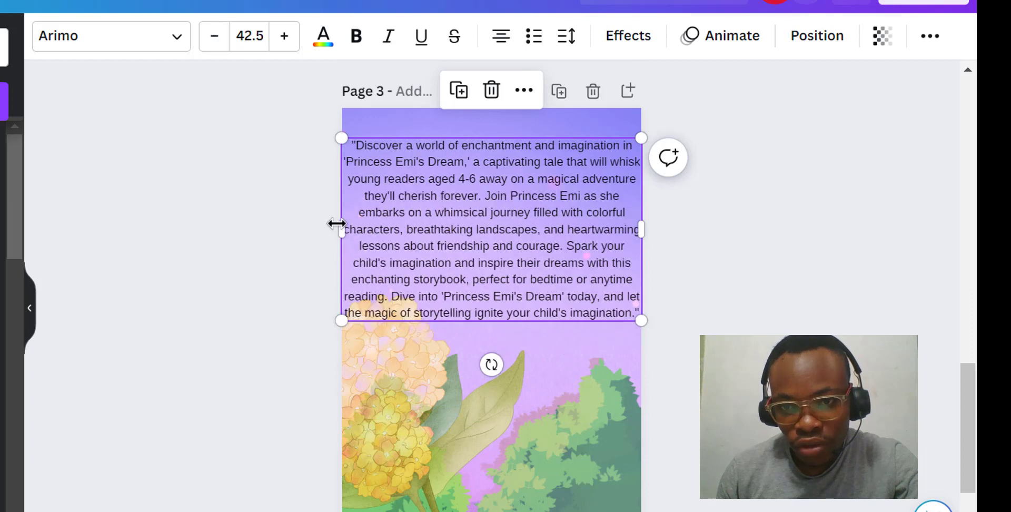
Step: Narrow the description text box from both sides and recentre it slightly lower on page 3
{"action": "left_click_drag", "start_coordinate": [340, 225], "coordinate": [366, 232]}
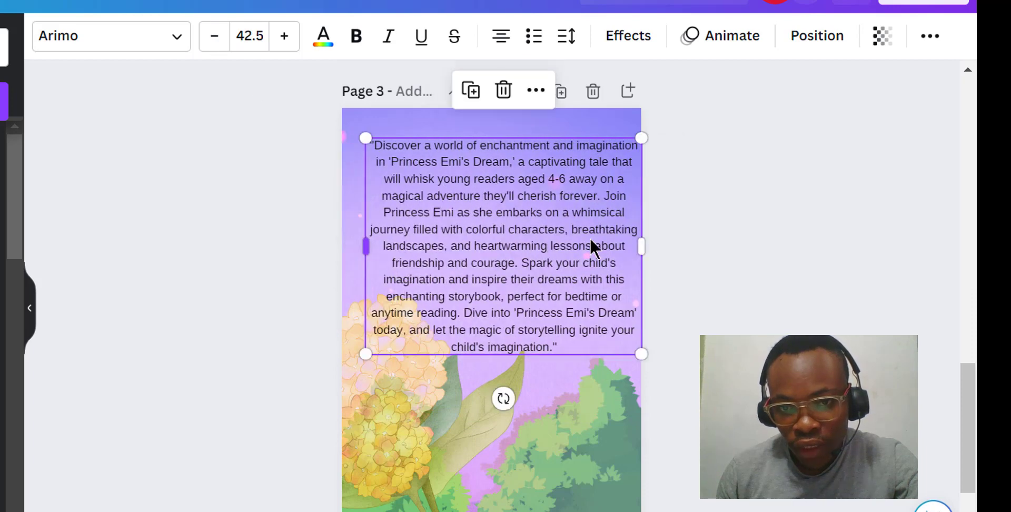
{"action": "left_click_drag", "start_coordinate": [621, 238], "coordinate": [610, 246]}
{"action": "left_click", "coordinate": [748, 261]}
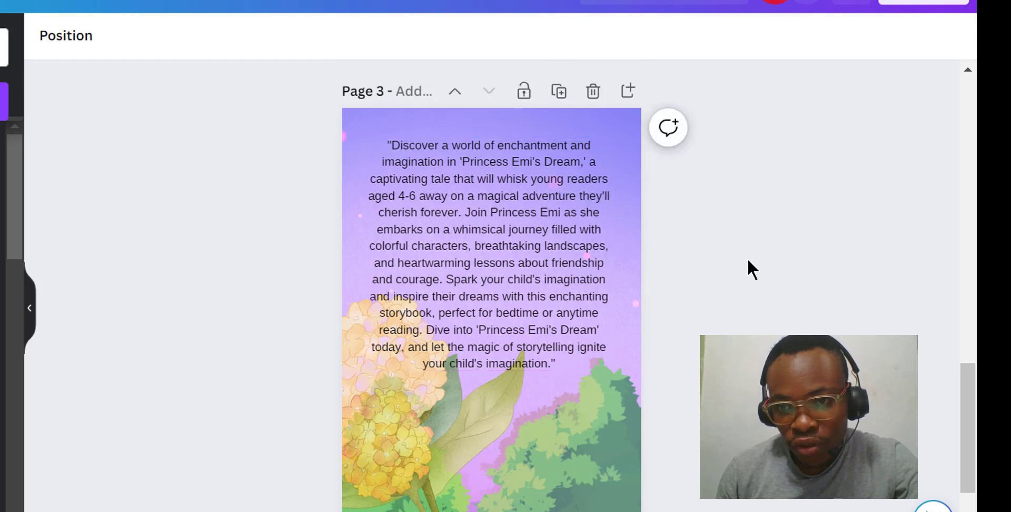
{"action": "left_click", "coordinate": [588, 311]}
{"action": "left_click_drag", "start_coordinate": [591, 309], "coordinate": [591, 310]}
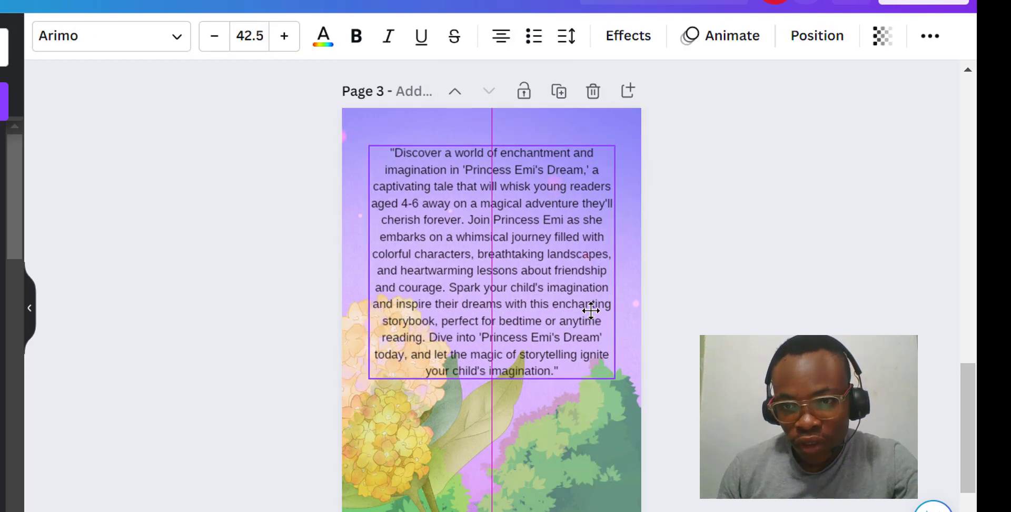
{"action": "left_click", "coordinate": [698, 283]}
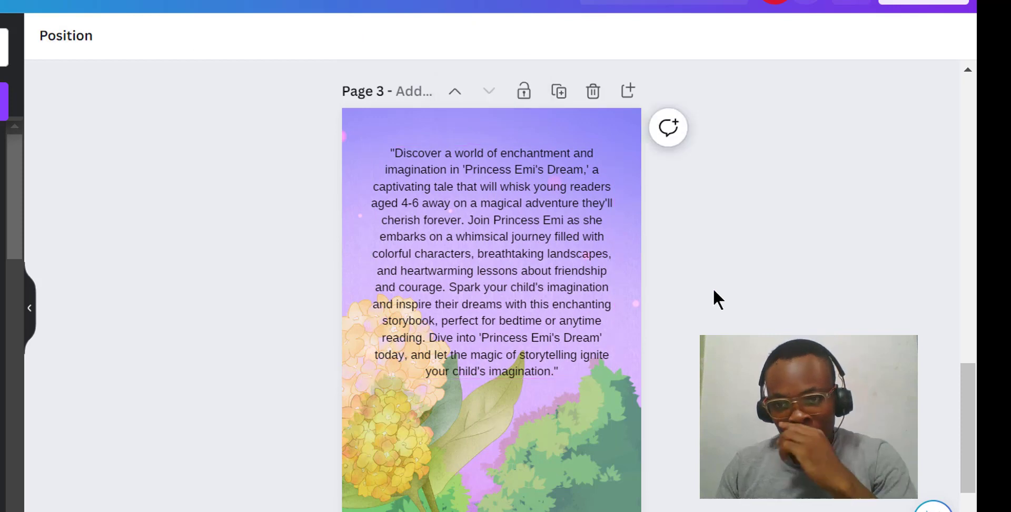
Step: Try bold formatting on the description text and undo it
{"action": "left_click", "coordinate": [542, 256]}
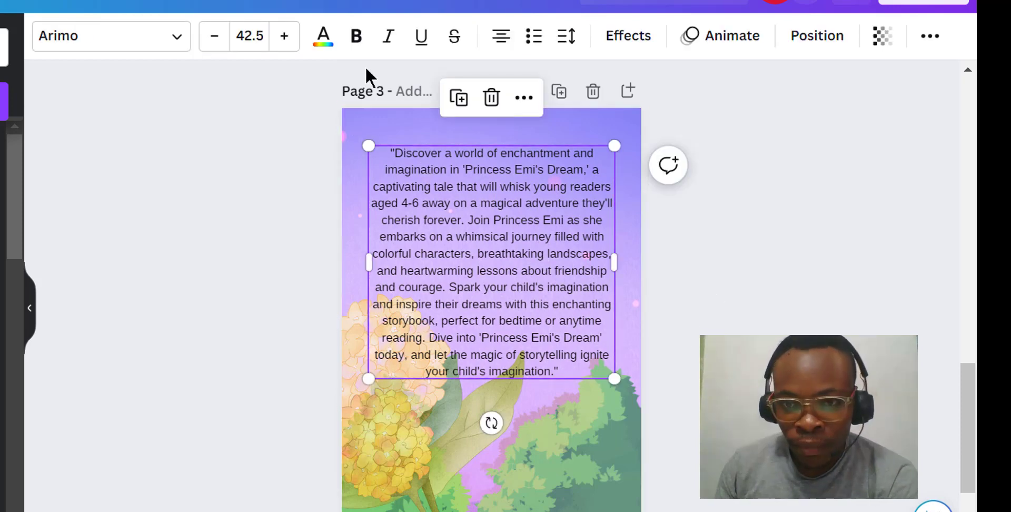
{"action": "left_click", "coordinate": [357, 37]}
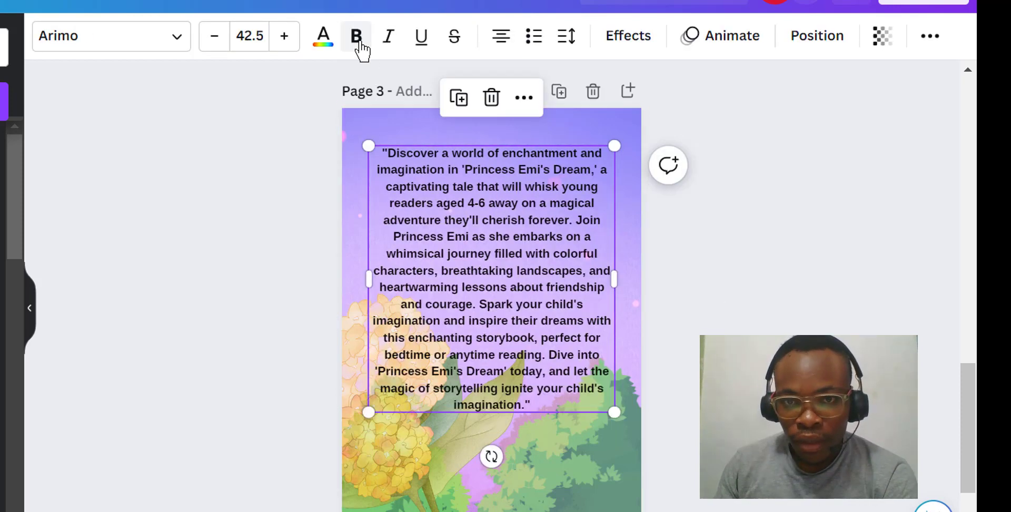
{"action": "left_click", "coordinate": [725, 332]}
{"action": "key", "text": "ctrl+z"}
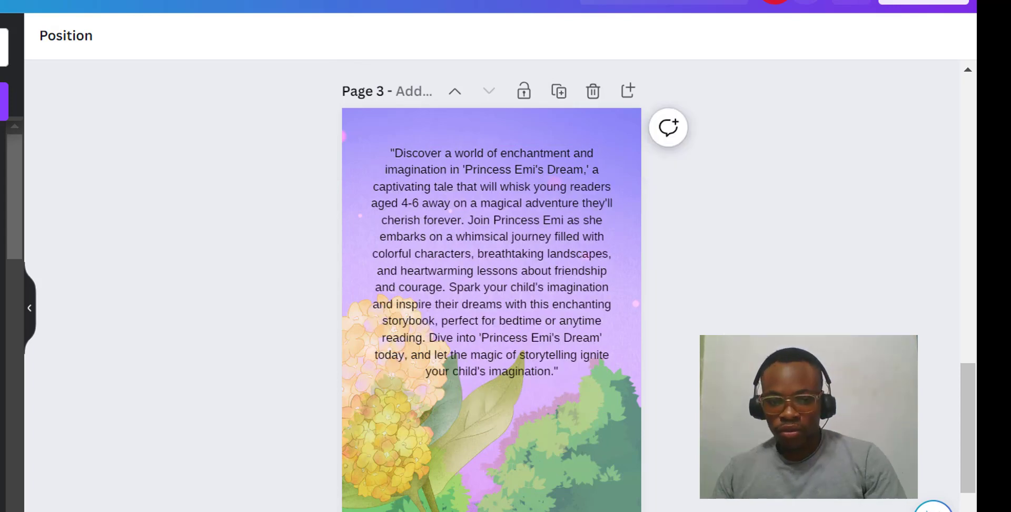
{"action": "left_click", "coordinate": [502, 216]}
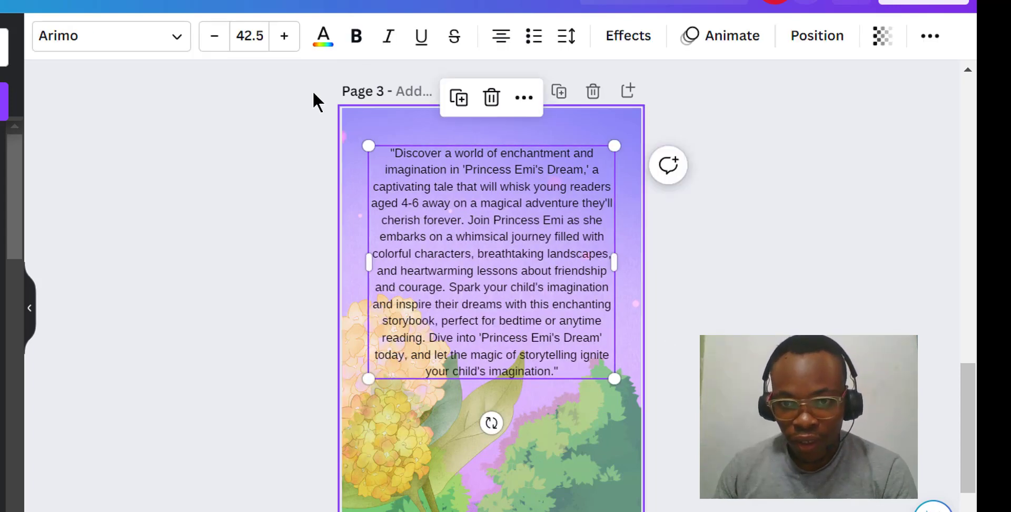
{"action": "left_click", "coordinate": [631, 304]}
{"action": "scroll", "coordinate": [631, 305], "scroll_direction": "down", "scroll_amount": 2}
{"action": "scroll", "coordinate": [629, 293], "scroll_direction": "up", "scroll_amount": 2}
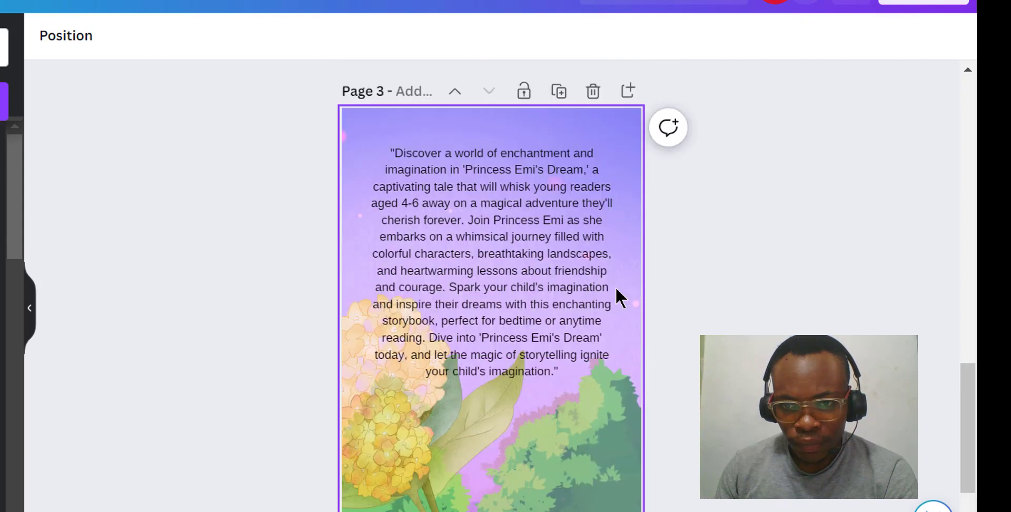
Step: Apply the Background effect to the description text on page 3 and colour it light purple
{"action": "left_click", "coordinate": [538, 284]}
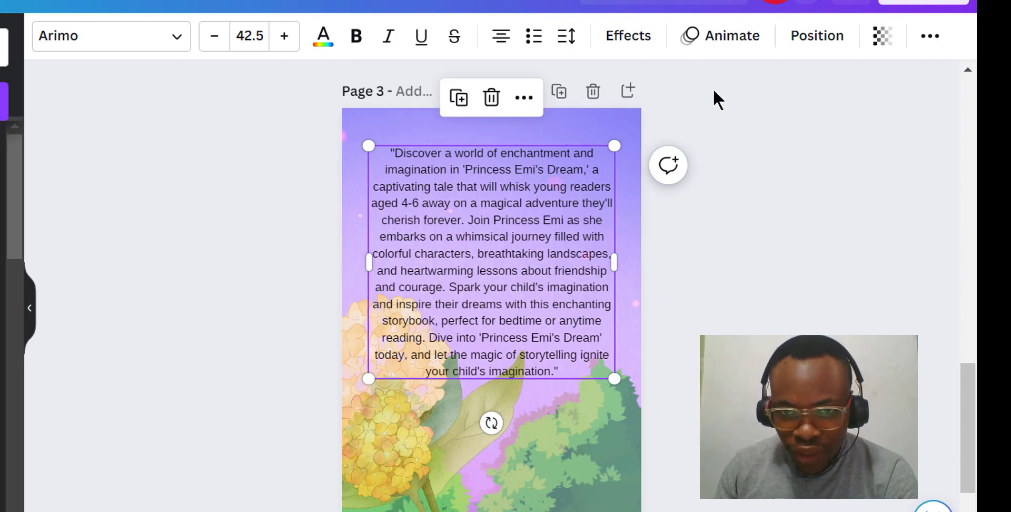
{"action": "left_click", "coordinate": [659, 47]}
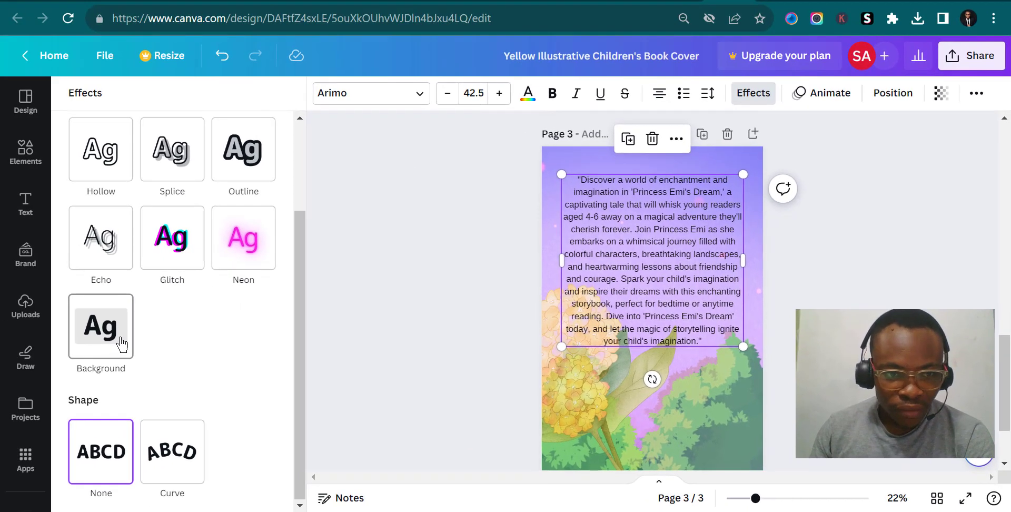
{"action": "left_click", "coordinate": [59, 347]}
{"action": "scroll", "coordinate": [190, 426], "scroll_direction": "down", "scroll_amount": 3}
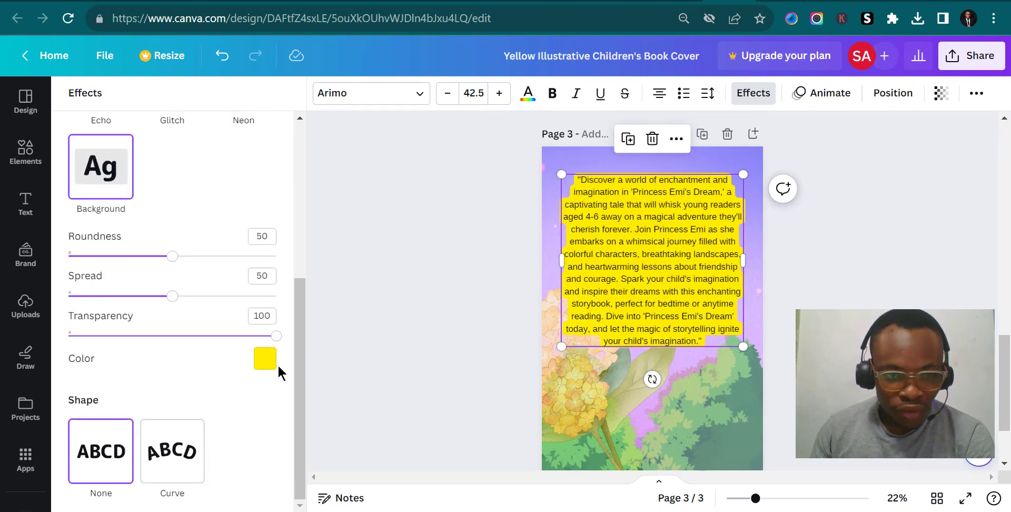
{"action": "left_click", "coordinate": [265, 359]}
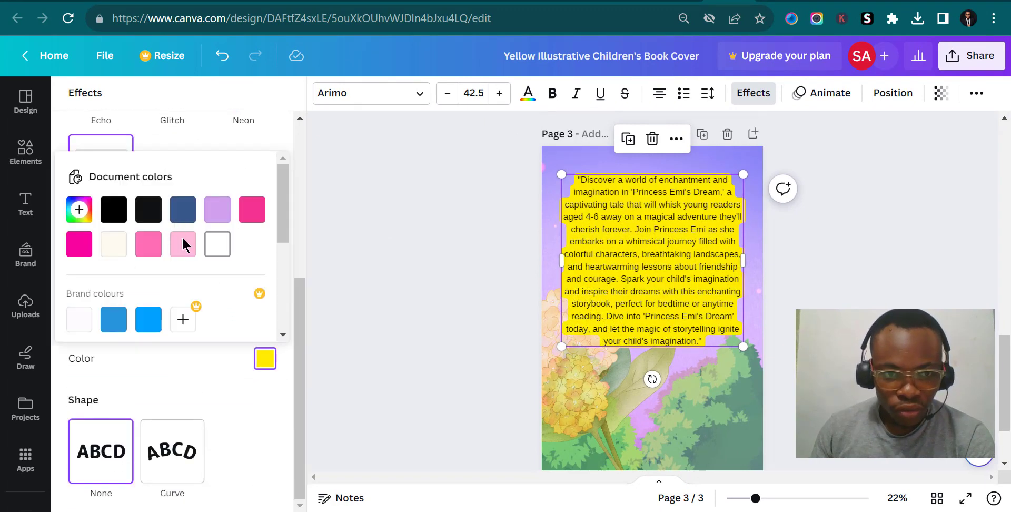
{"action": "left_click", "coordinate": [218, 211]}
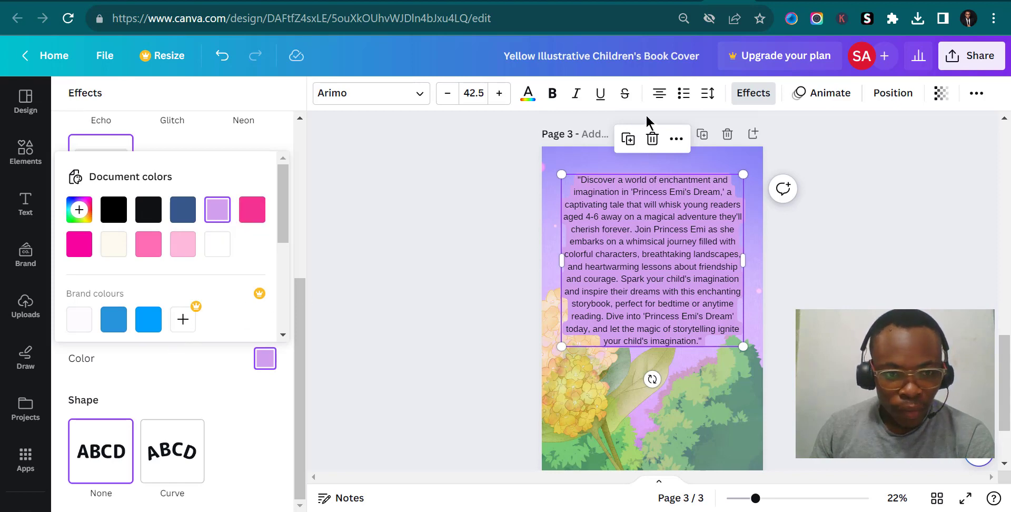
Step: Try left, justified and right alignment on the description text, set its background roundness to 28, and restore centre alignment
{"action": "left_click", "coordinate": [660, 93]}
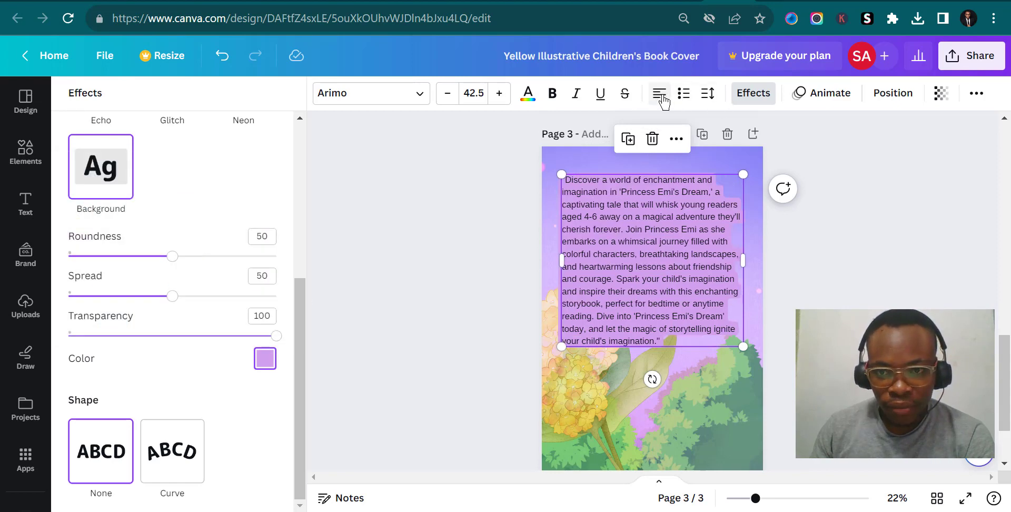
{"action": "left_click", "coordinate": [661, 94]}
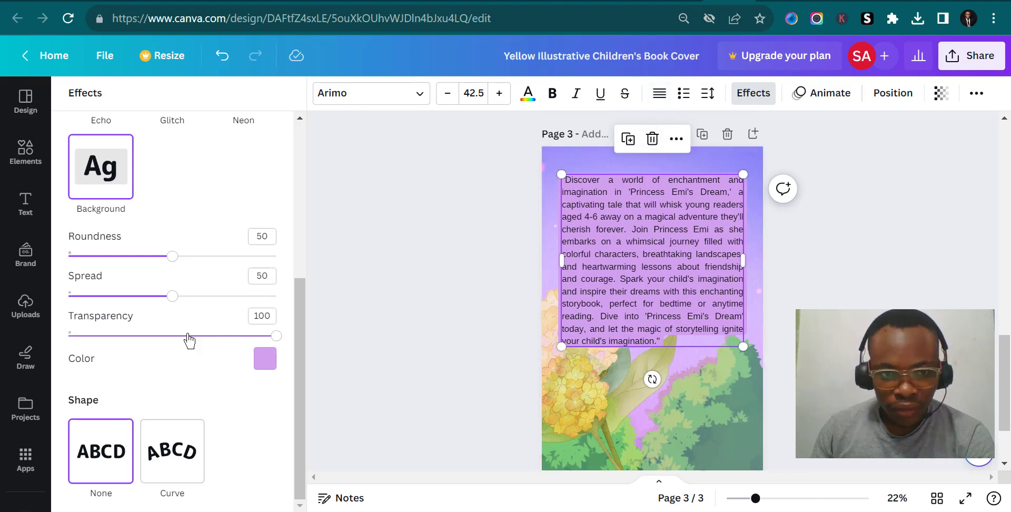
{"action": "left_click_drag", "start_coordinate": [171, 266], "coordinate": [129, 269]}
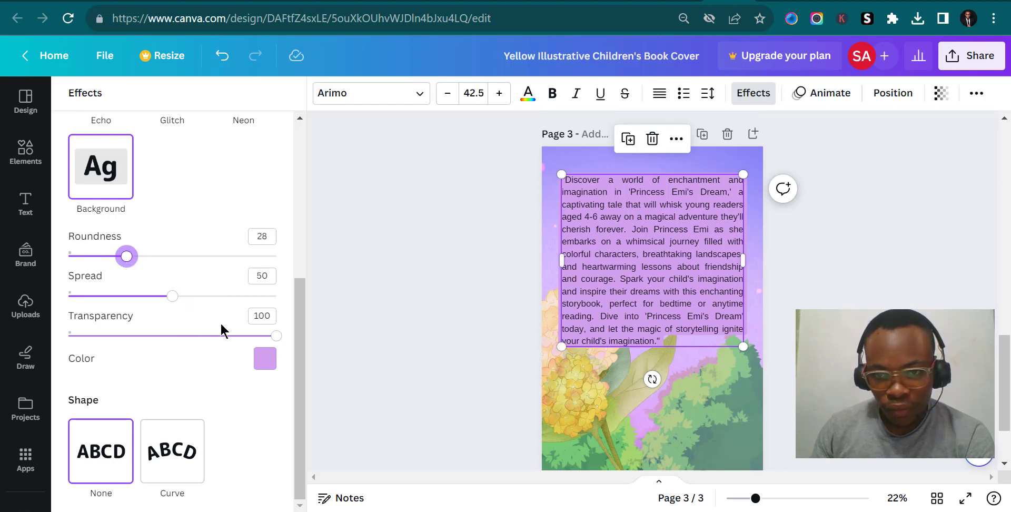
{"action": "left_click", "coordinate": [658, 96]}
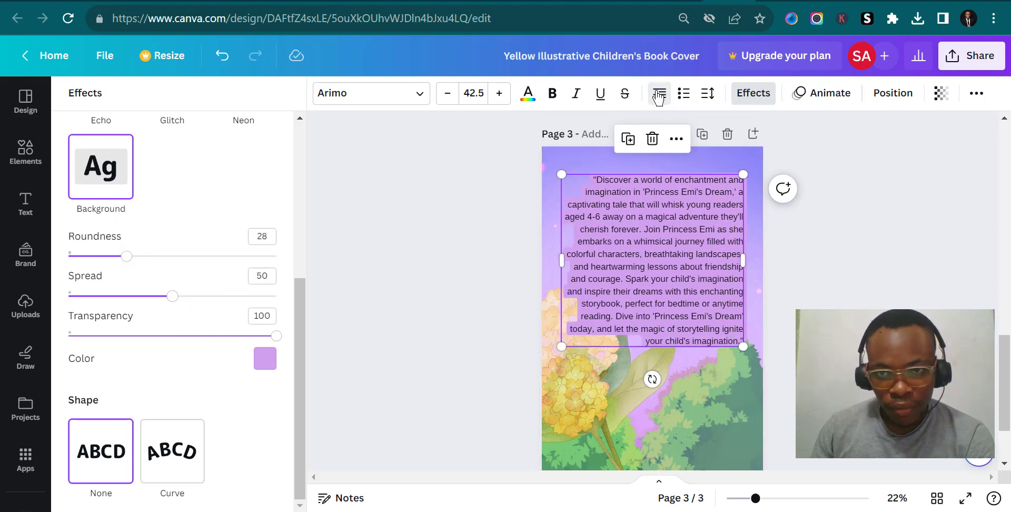
{"action": "left_click", "coordinate": [659, 96]}
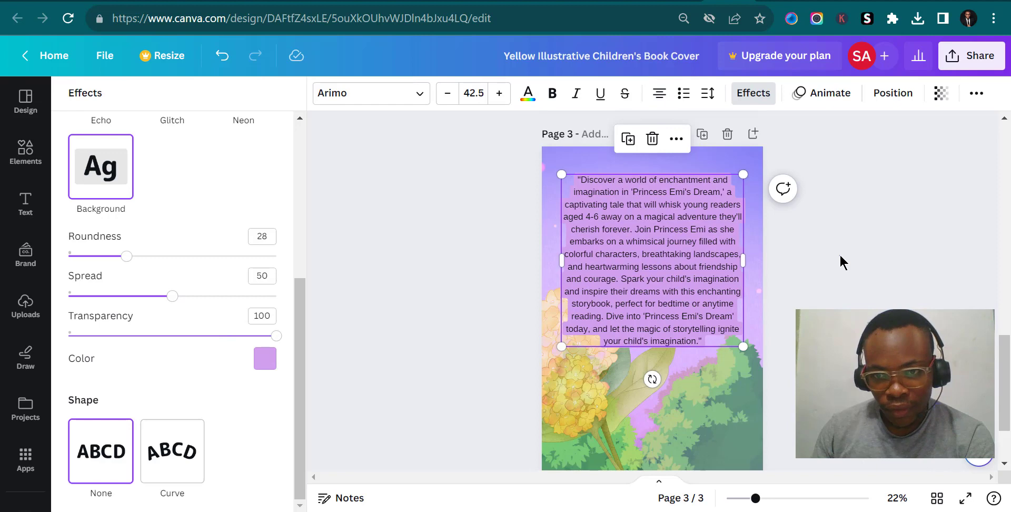
Step: Try adjusting the overall transparency of the description text and leave it at 100
{"action": "left_click", "coordinate": [761, 266]}
{"action": "left_click", "coordinate": [706, 313]}
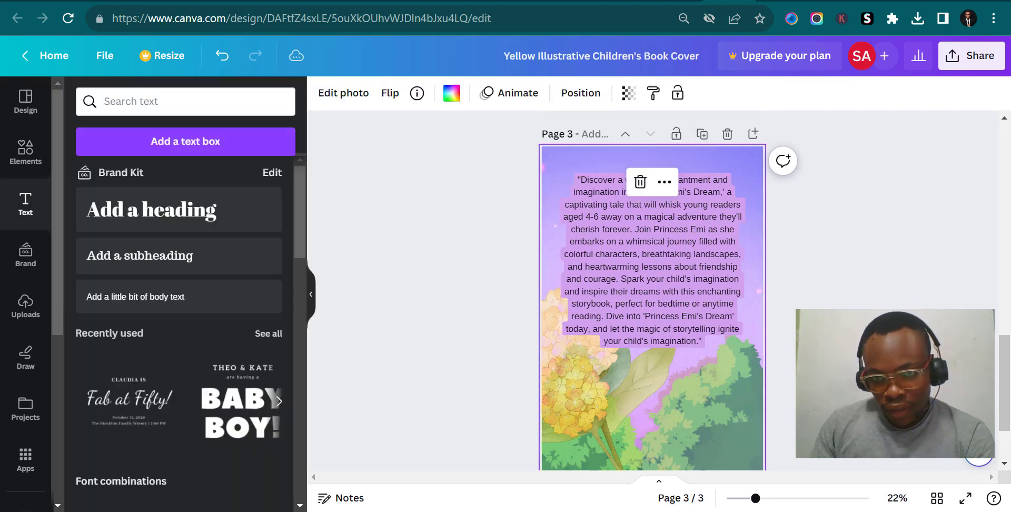
{"action": "left_click", "coordinate": [669, 203]}
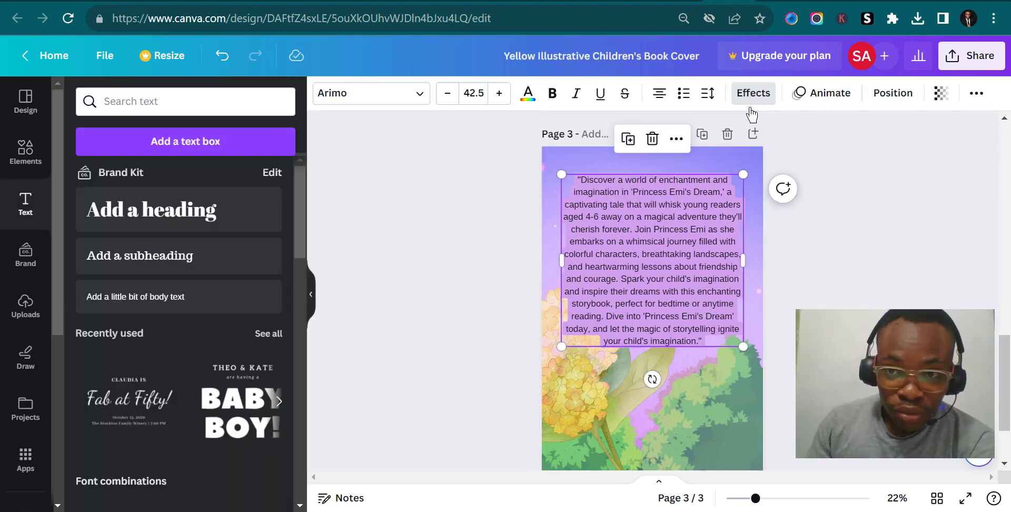
{"action": "left_click", "coordinate": [941, 93]}
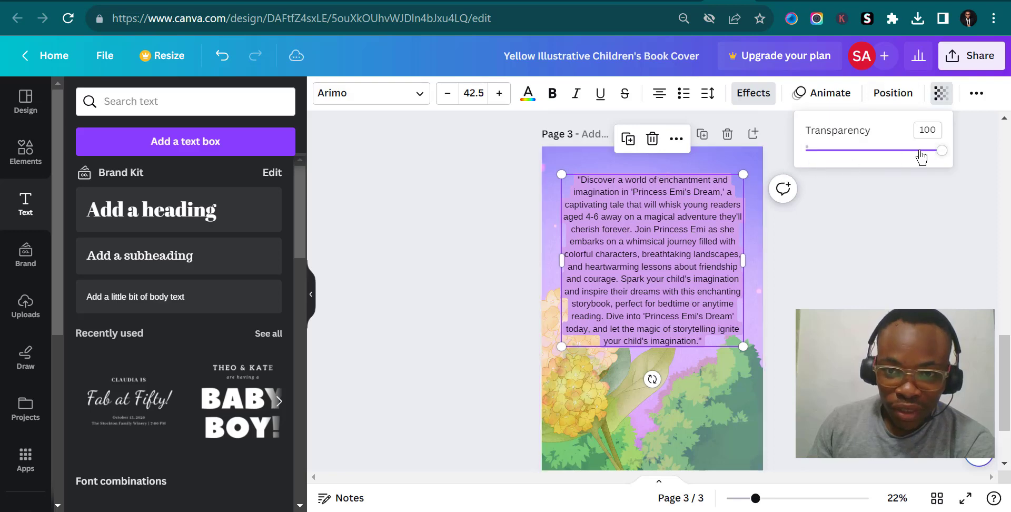
{"action": "left_click_drag", "start_coordinate": [899, 158], "coordinate": [1009, 158]}
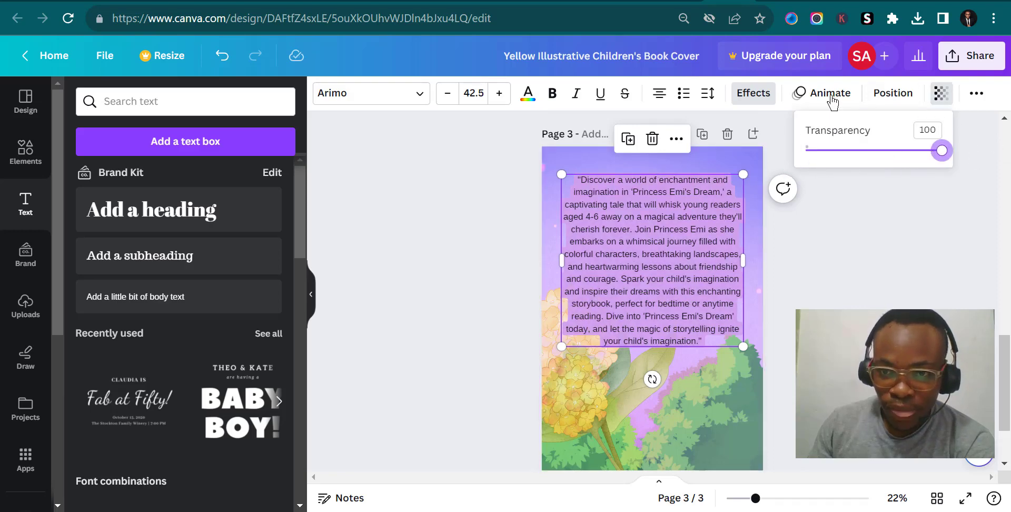
Step: Try bright pink as the description text's background effect colour and settle on light pink
{"action": "left_click", "coordinate": [753, 93]}
{"action": "scroll", "coordinate": [195, 326], "scroll_direction": "down", "scroll_amount": 3}
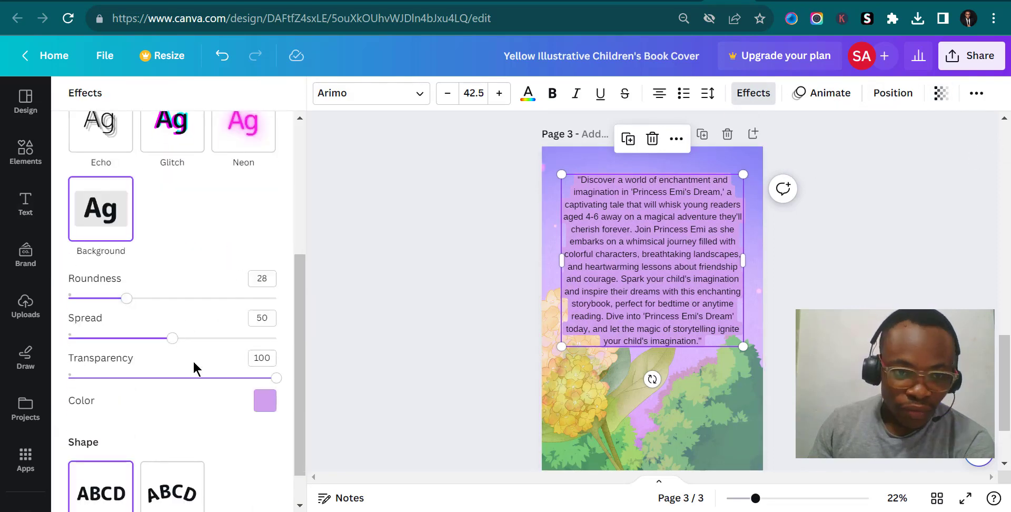
{"action": "left_click", "coordinate": [265, 400]}
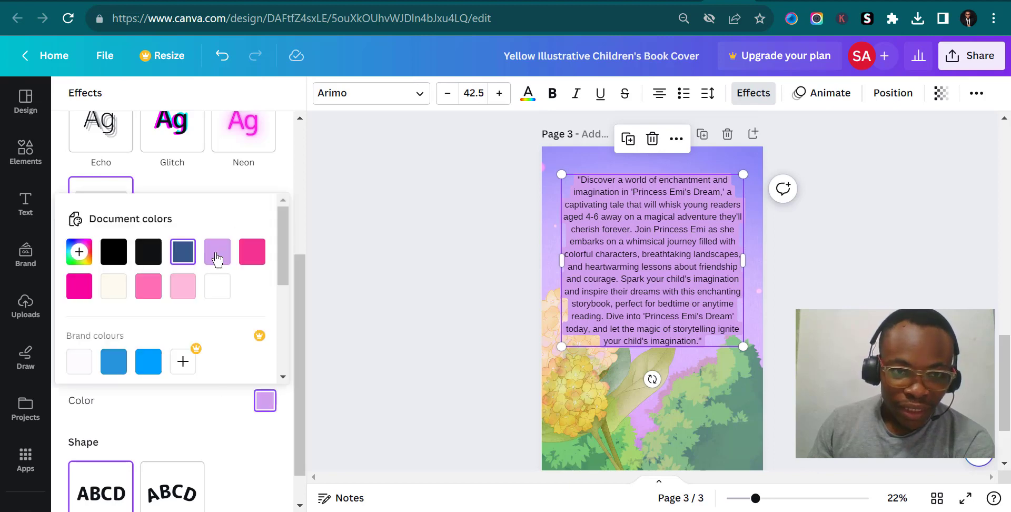
{"action": "left_click", "coordinate": [252, 252]}
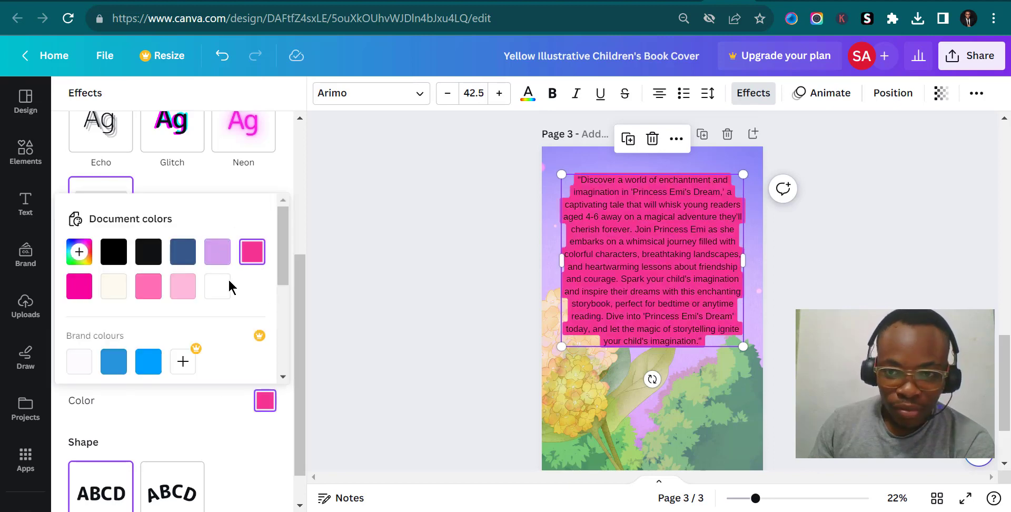
{"action": "left_click", "coordinate": [185, 284]}
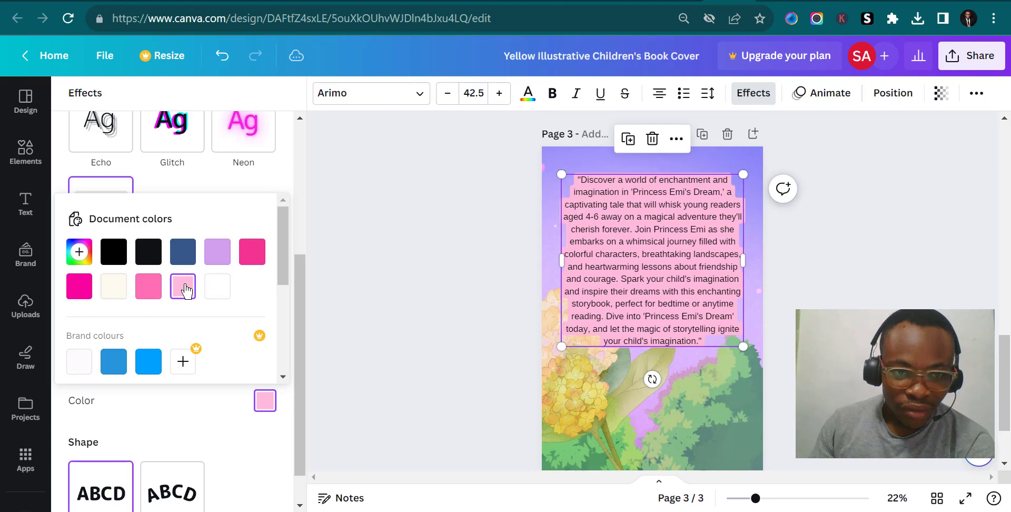
{"action": "left_click", "coordinate": [105, 294]}
{"action": "left_click", "coordinate": [174, 293]}
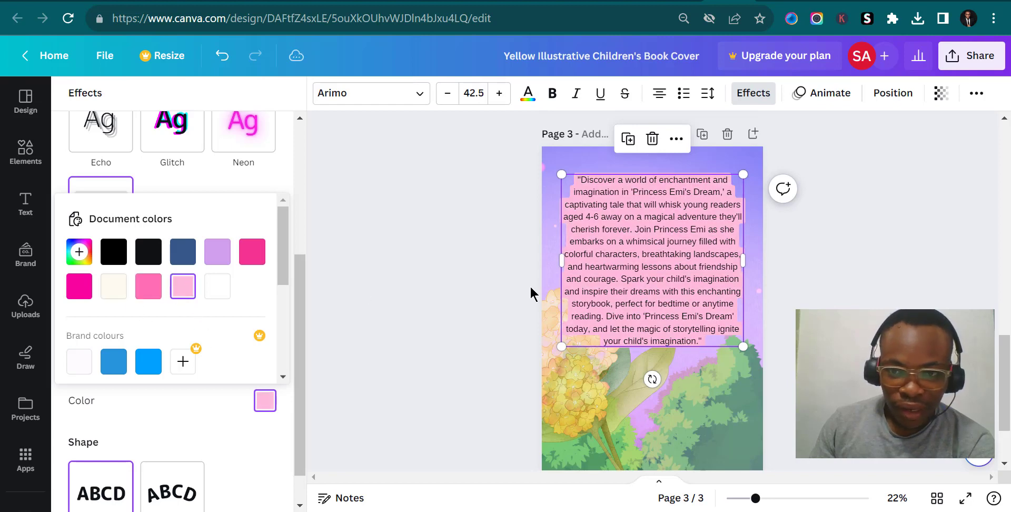
Step: Remove the background effect from the description text on page 3 by setting its effect style to None
{"action": "left_click", "coordinate": [773, 260]}
{"action": "left_click", "coordinate": [768, 280]}
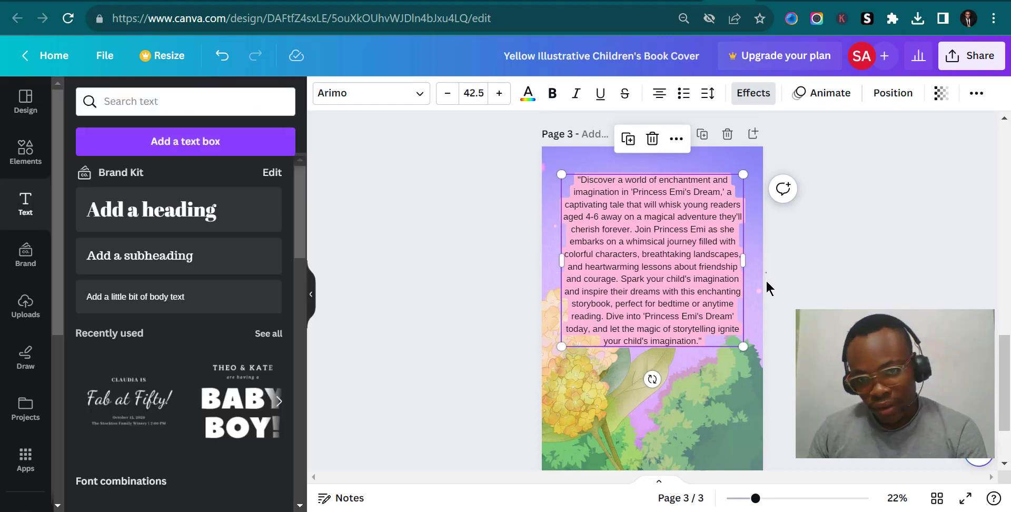
{"action": "left_click", "coordinate": [753, 314]}
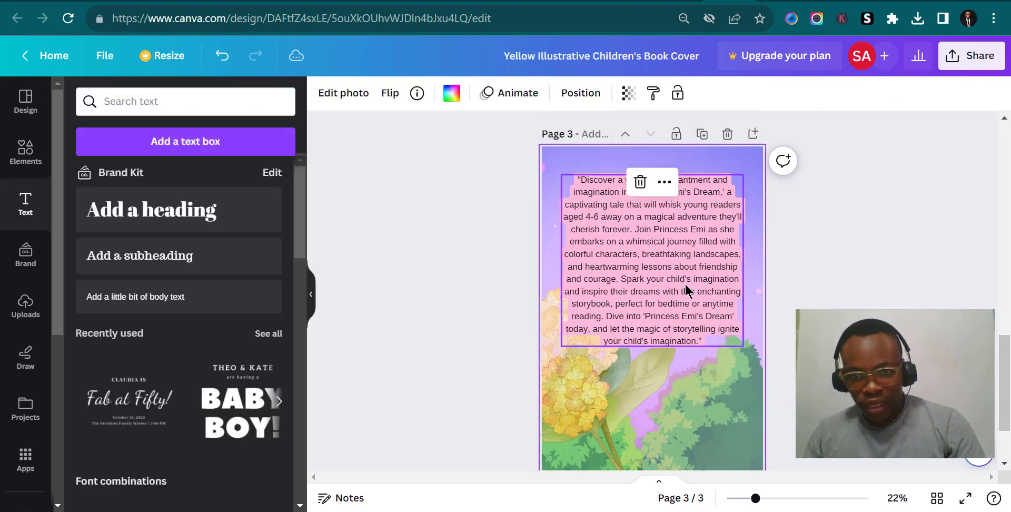
{"action": "left_click", "coordinate": [686, 291]}
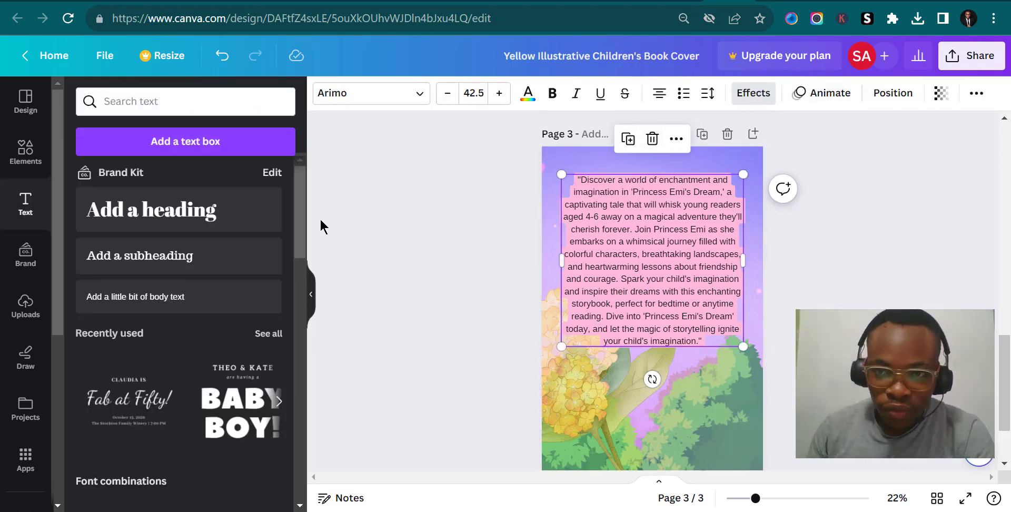
{"action": "left_click", "coordinate": [105, 192]}
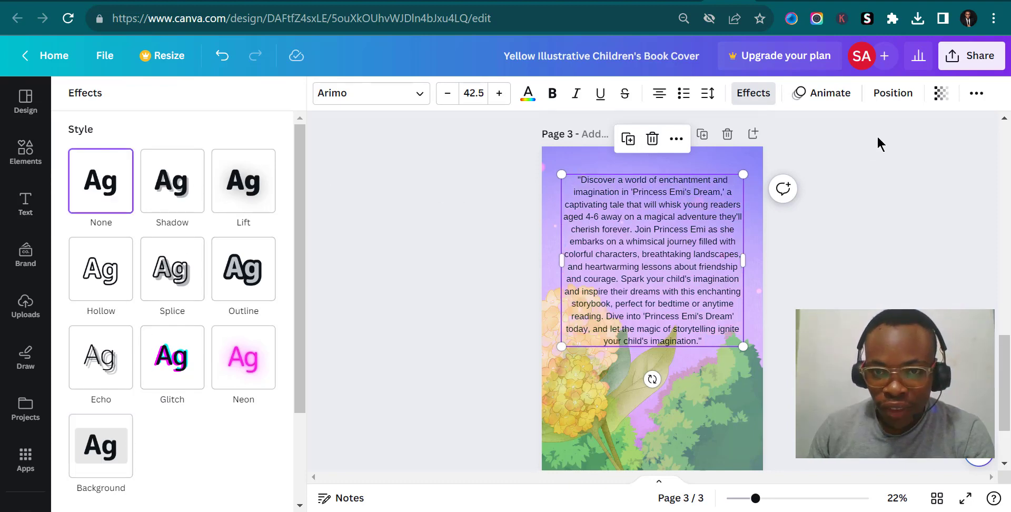
{"action": "left_click", "coordinate": [870, 152]}
{"action": "left_click", "coordinate": [864, 174]}
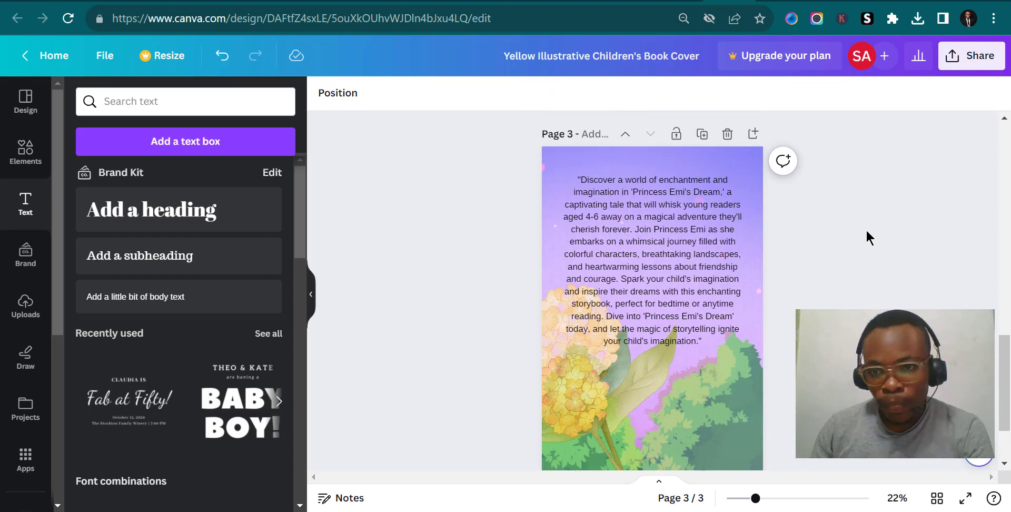
Step: Review the back cover on page 3 and compare its look with the front cover on page 2
{"action": "scroll", "coordinate": [866, 237], "scroll_direction": "up", "scroll_amount": 3}
{"action": "scroll", "coordinate": [867, 235], "scroll_direction": "down", "scroll_amount": 5}
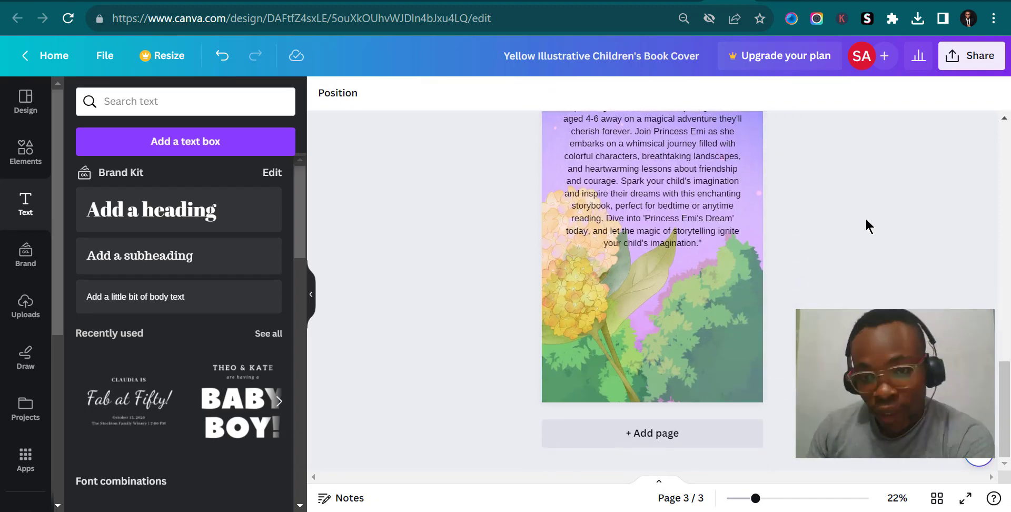
{"action": "scroll", "coordinate": [819, 238], "scroll_direction": "up", "scroll_amount": 3}
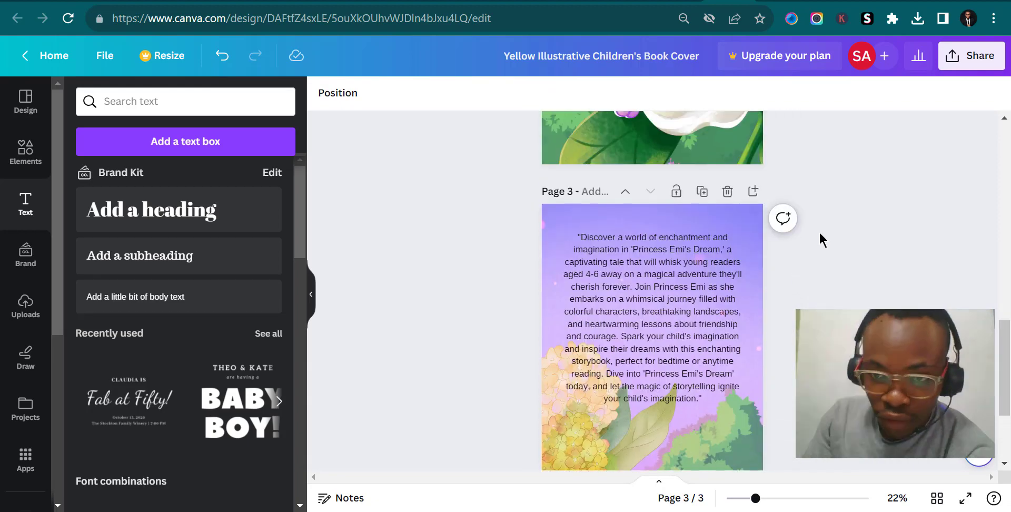
{"action": "left_click", "coordinate": [705, 274]}
{"action": "left_click", "coordinate": [857, 257]}
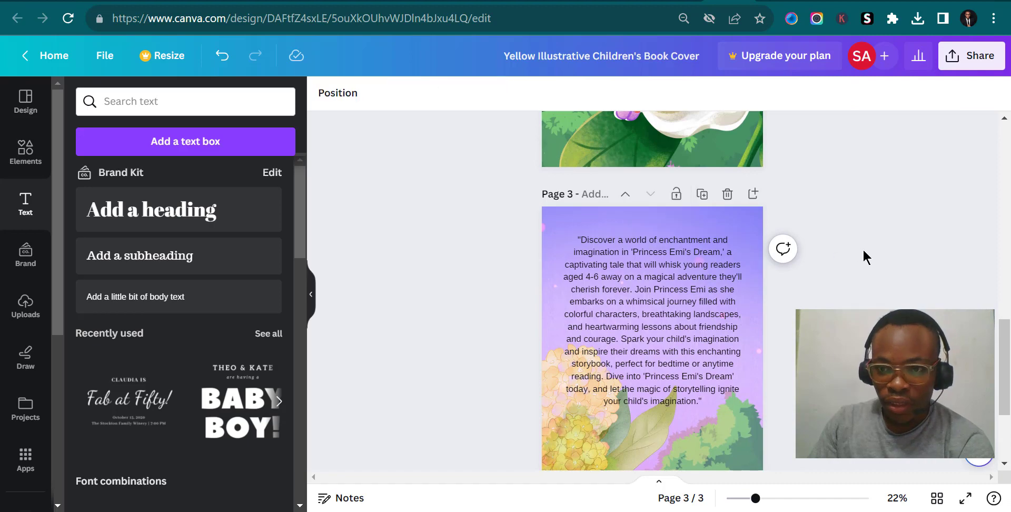
{"action": "scroll", "coordinate": [722, 255], "scroll_direction": "up", "scroll_amount": 5}
{"action": "scroll", "coordinate": [696, 258], "scroll_direction": "down", "scroll_amount": 7}
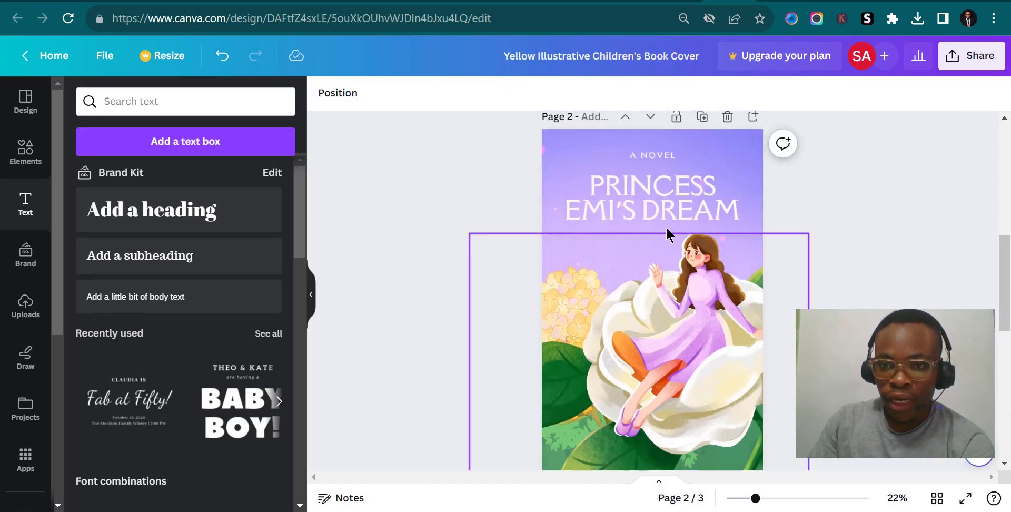
{"action": "scroll", "coordinate": [673, 248], "scroll_direction": "up", "scroll_amount": 2}
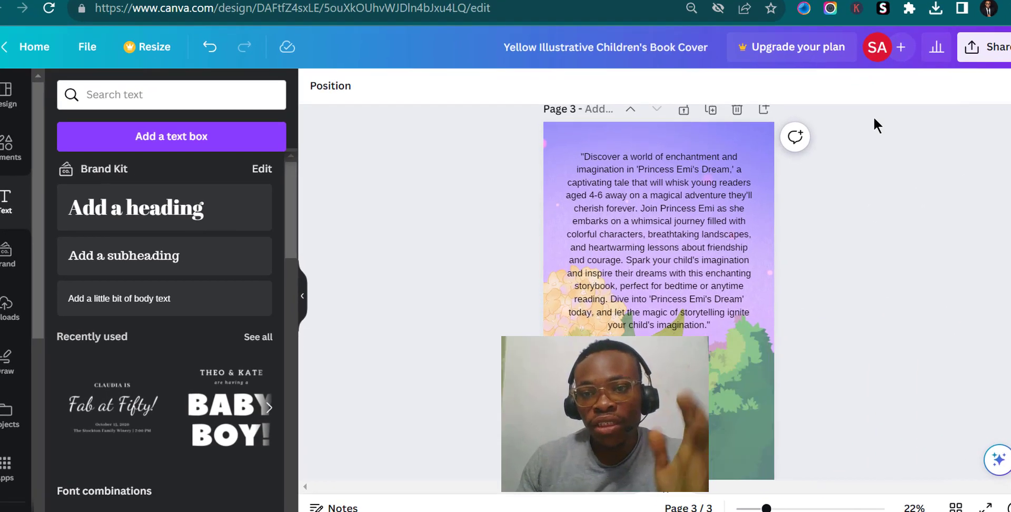
Step: Open the design's download settings and set the file type to PNG
{"action": "left_click", "coordinate": [985, 46]}
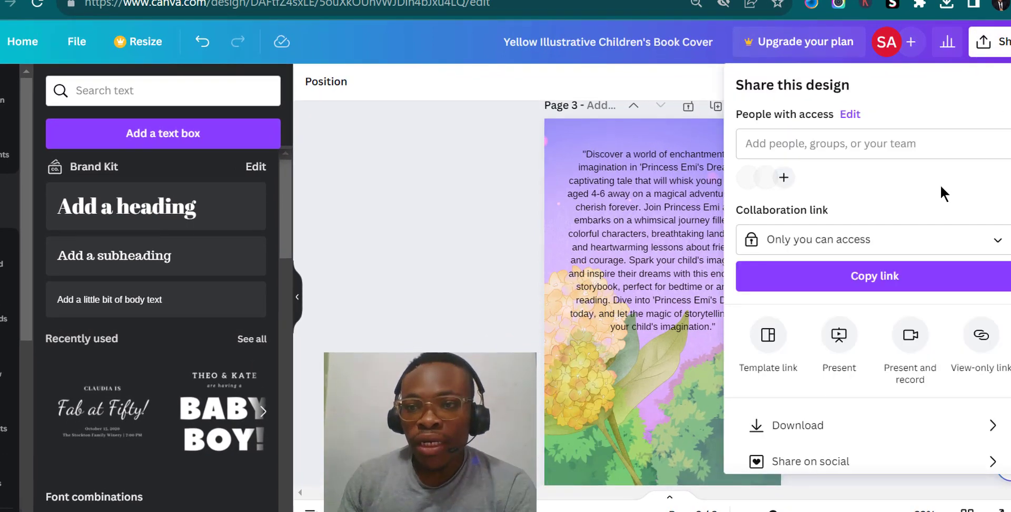
{"action": "scroll", "coordinate": [895, 227], "scroll_direction": "down", "scroll_amount": 1}
{"action": "left_click", "coordinate": [798, 375]}
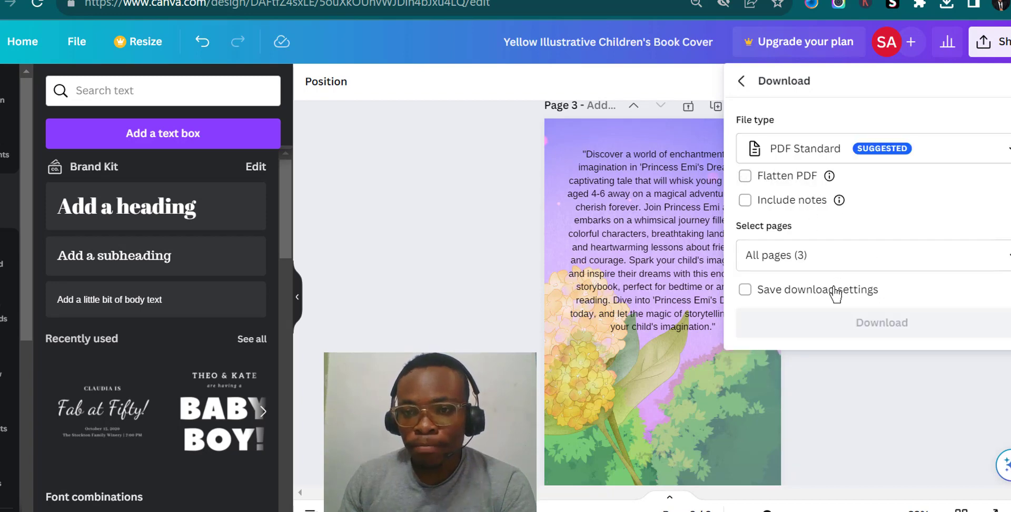
{"action": "left_click", "coordinate": [842, 147]}
{"action": "left_click", "coordinate": [840, 149]}
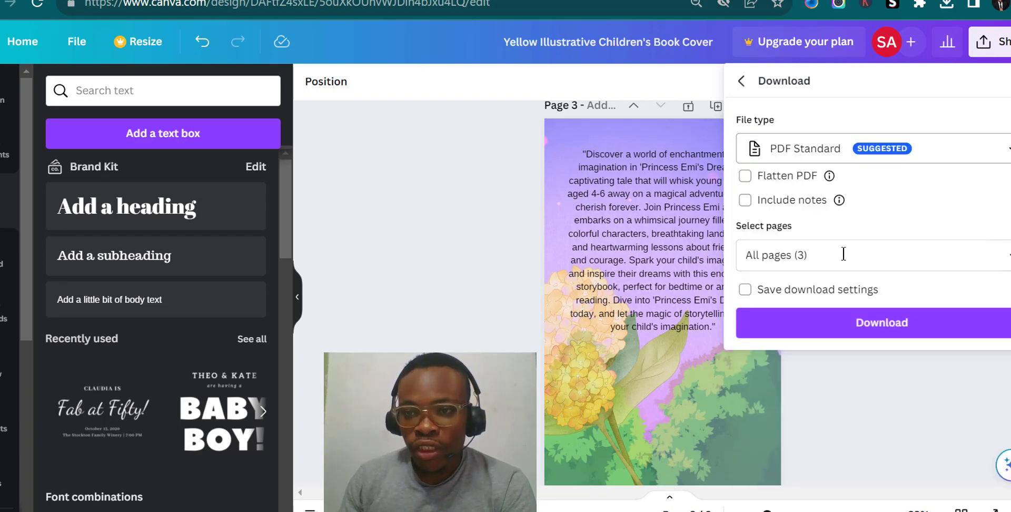
{"action": "left_click", "coordinate": [824, 158]}
{"action": "left_click", "coordinate": [809, 247]}
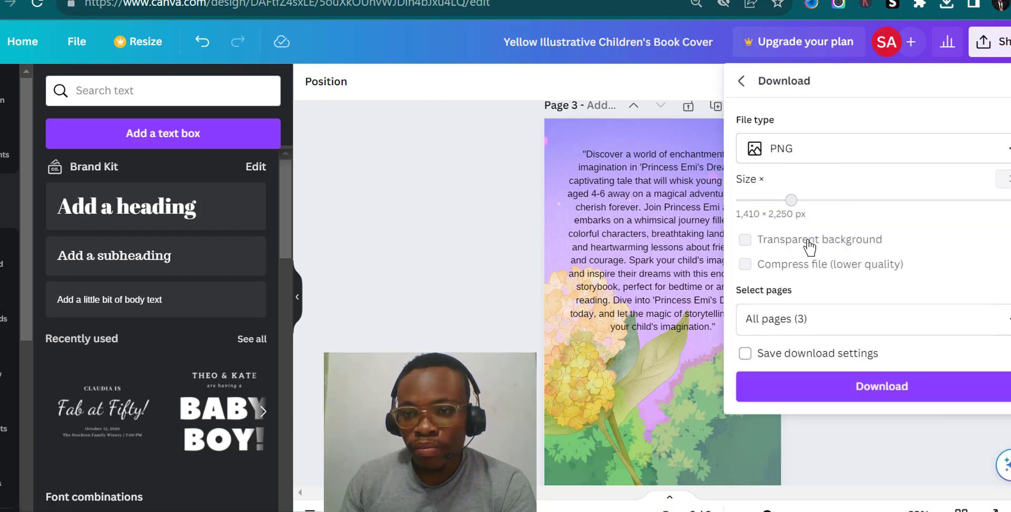
Step: Limit the download to page 3 by deselecting pages 1 and 2 and confirm the page selection
{"action": "left_click", "coordinate": [826, 324]}
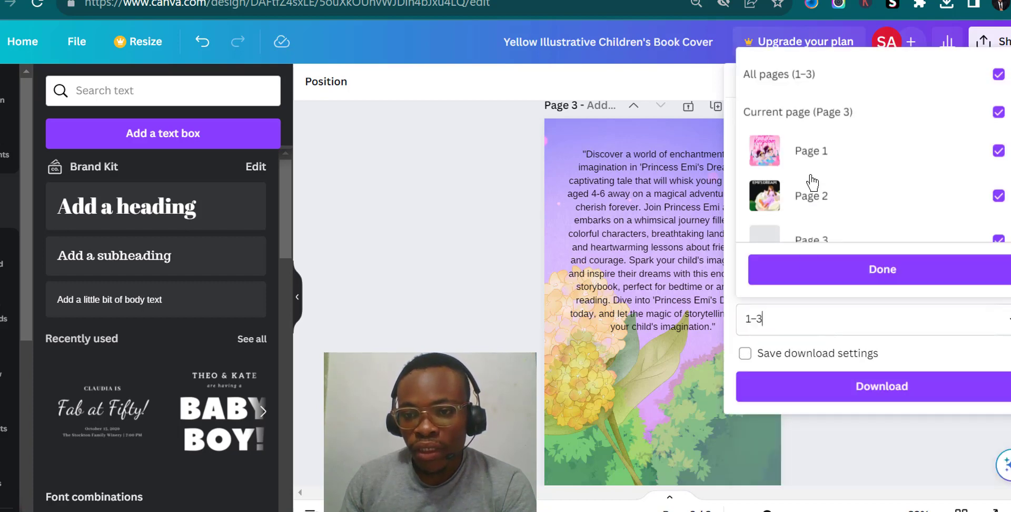
{"action": "left_click", "coordinate": [806, 154]}
{"action": "left_click", "coordinate": [814, 198]}
{"action": "scroll", "coordinate": [818, 227], "scroll_direction": "down", "scroll_amount": 1}
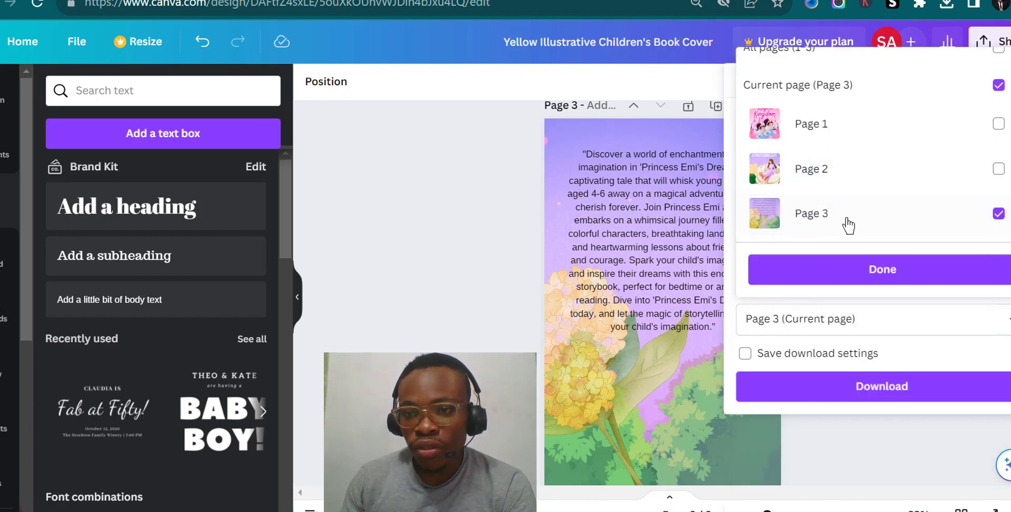
{"action": "left_click", "coordinate": [830, 270]}
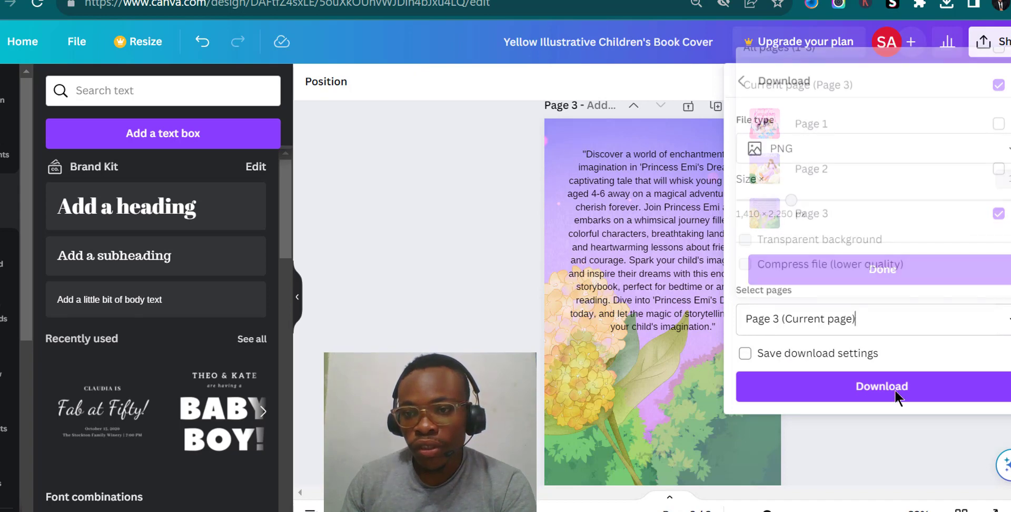
Step: Download the page as PNG and enter kids as the file name in the Downloads folder
{"action": "left_click", "coordinate": [826, 384]}
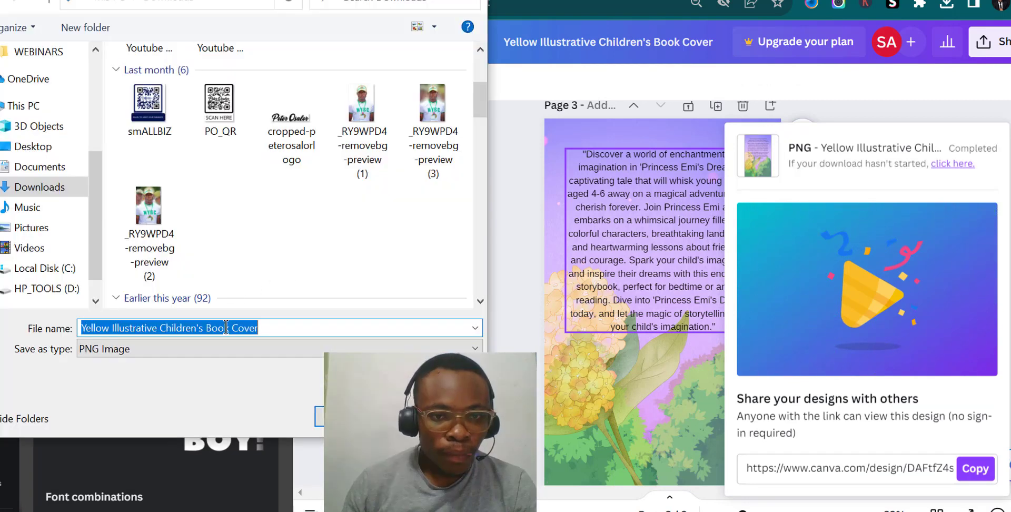
{"action": "scroll", "coordinate": [235, 247], "scroll_direction": "up", "scroll_amount": 3}
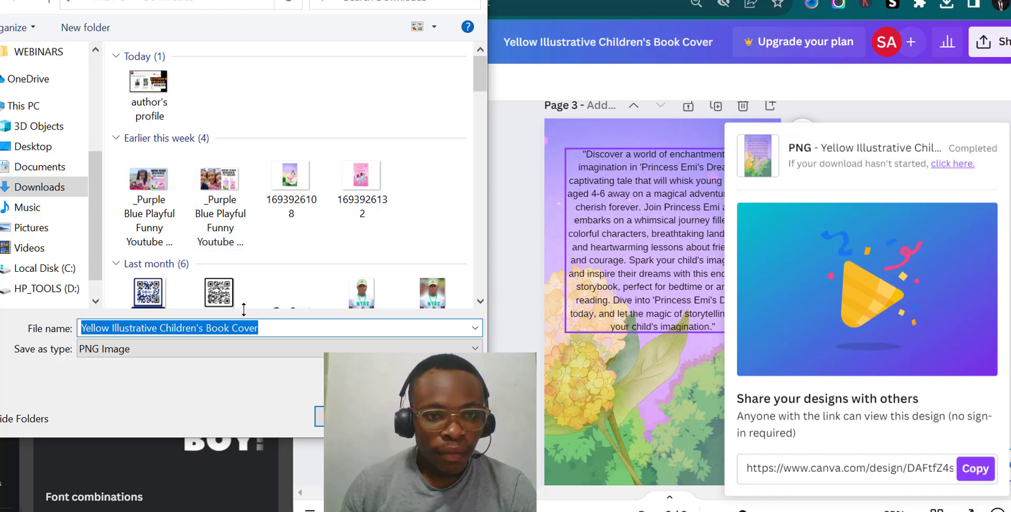
{"action": "type", "text": "kids"}
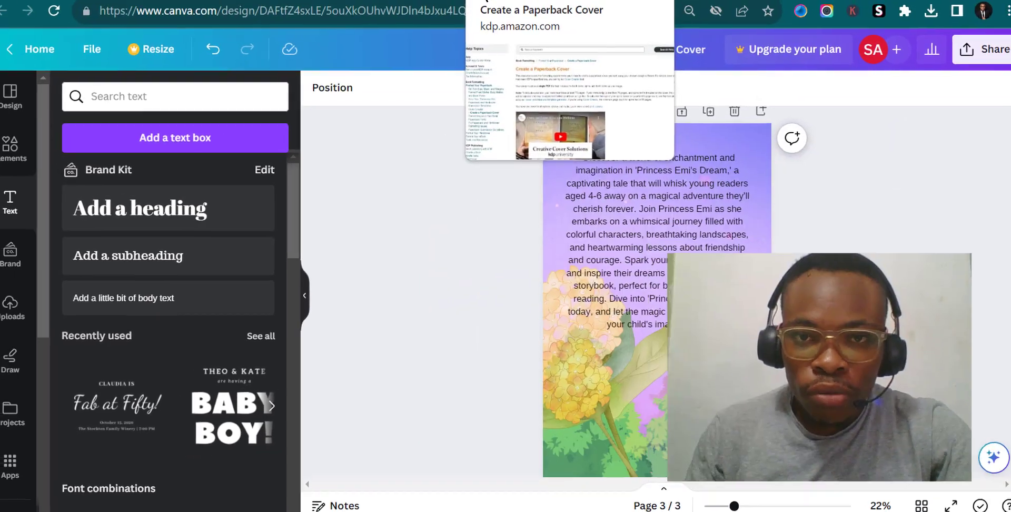
Step: Switch to the KDP paperback cover help page, go to the Print Cover Calculator page and select its web address
{"action": "left_click", "coordinate": [569, 6]}
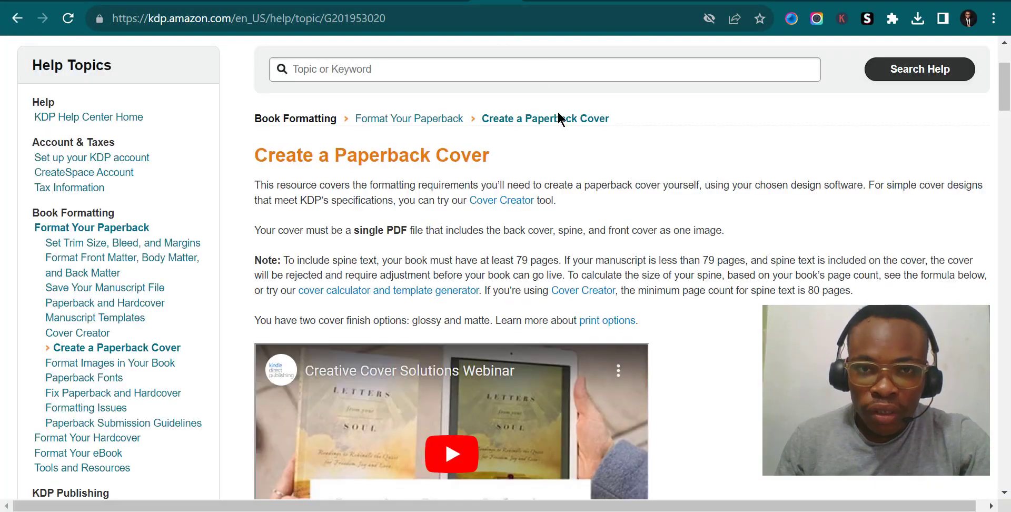
{"action": "key", "text": "ctrl+l"}
{"action": "left_click", "coordinate": [548, 1]}
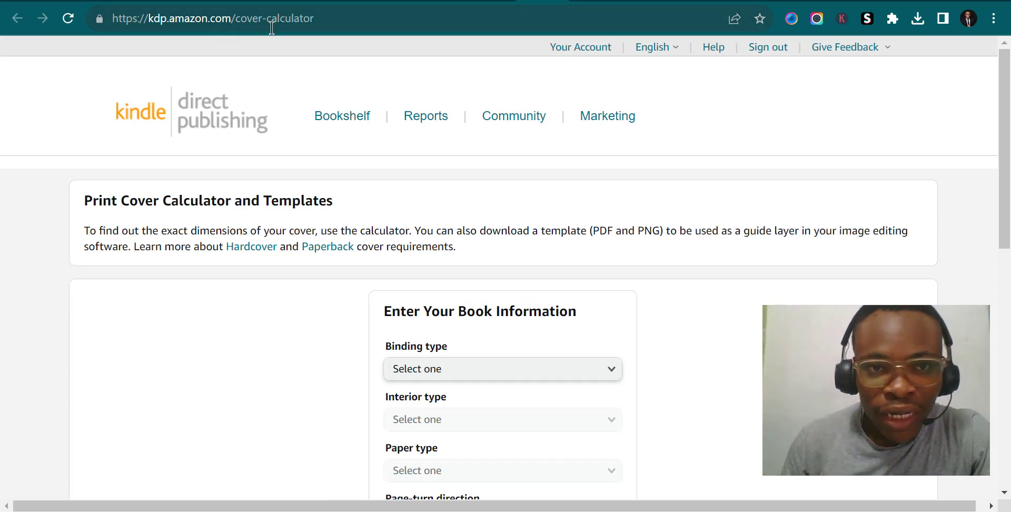
{"action": "left_click", "coordinate": [321, 20]}
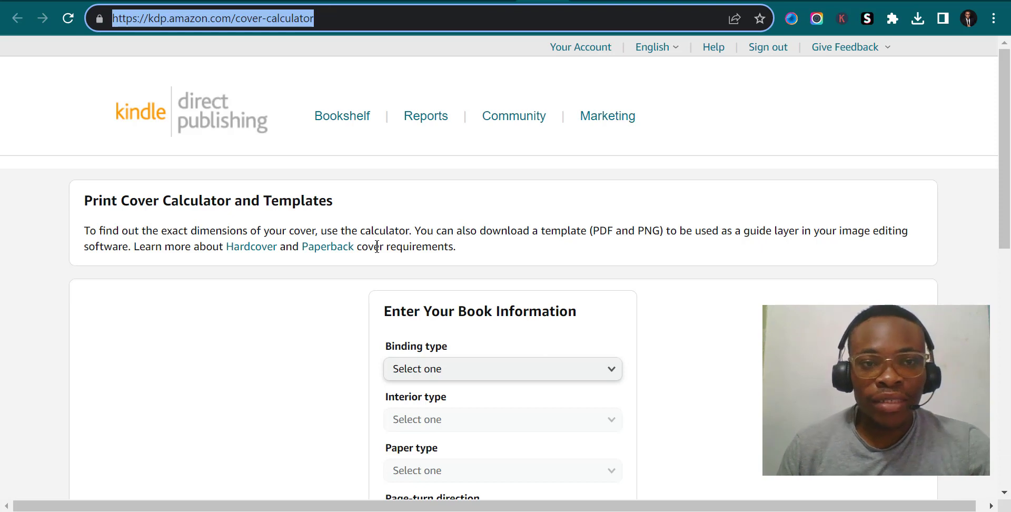
Step: Set the book's binding type to Paperback and its interior type to Standard color in the cover calculator
{"action": "scroll", "coordinate": [377, 246], "scroll_direction": "down", "scroll_amount": 5}
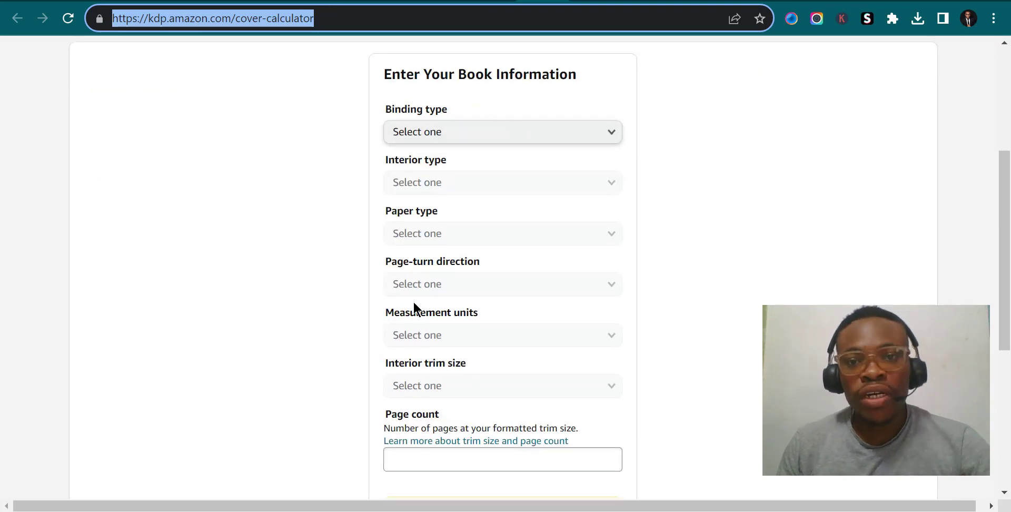
{"action": "scroll", "coordinate": [413, 303], "scroll_direction": "up", "scroll_amount": 2}
{"action": "scroll", "coordinate": [413, 303], "scroll_direction": "down", "scroll_amount": 2}
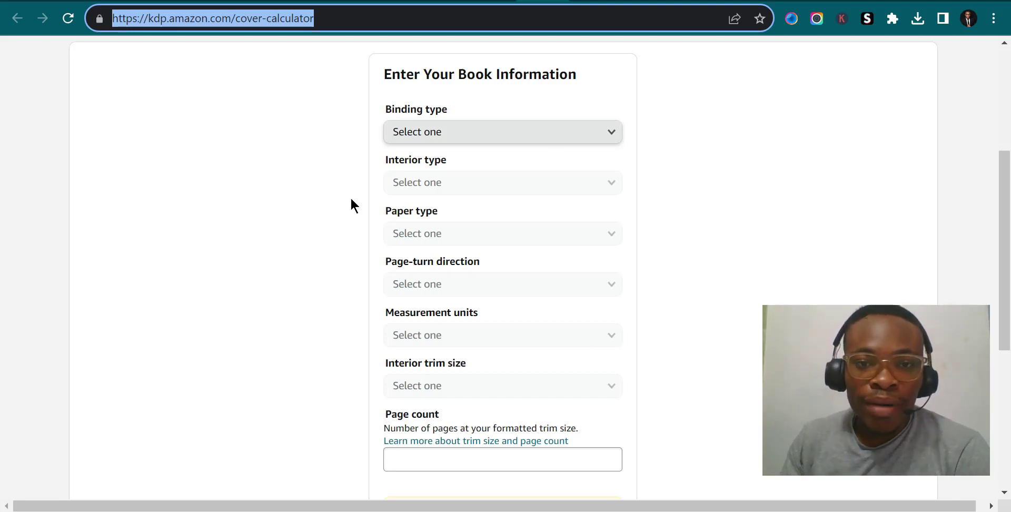
{"action": "scroll", "coordinate": [349, 206], "scroll_direction": "up", "scroll_amount": 5}
{"action": "scroll", "coordinate": [347, 209], "scroll_direction": "down", "scroll_amount": 3}
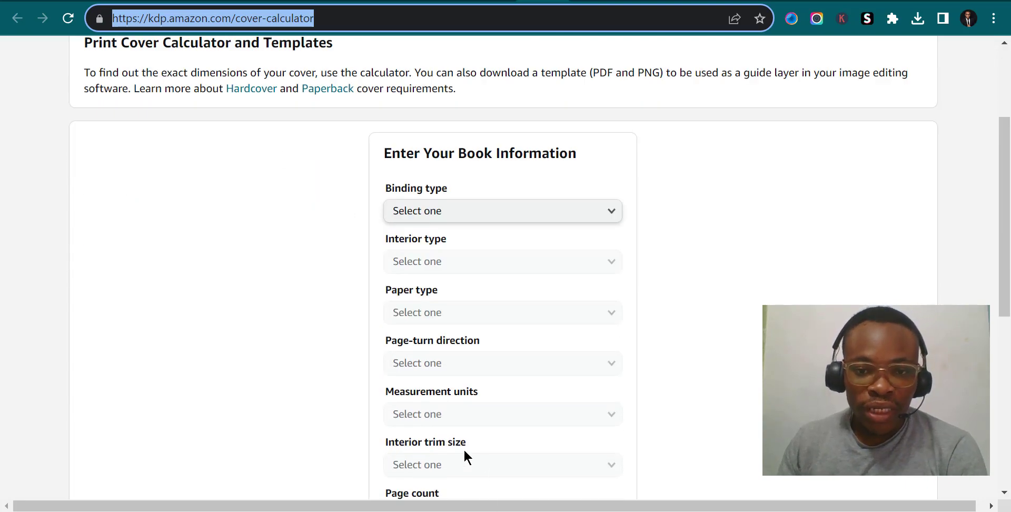
{"action": "left_click", "coordinate": [464, 217]}
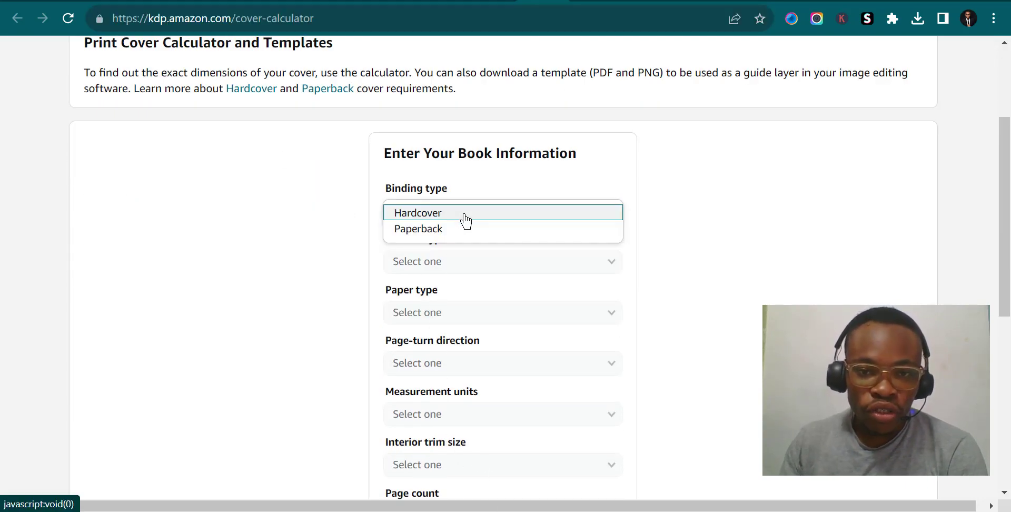
{"action": "left_click", "coordinate": [437, 229]}
{"action": "scroll", "coordinate": [456, 226], "scroll_direction": "down", "scroll_amount": 3}
{"action": "left_click", "coordinate": [456, 185]}
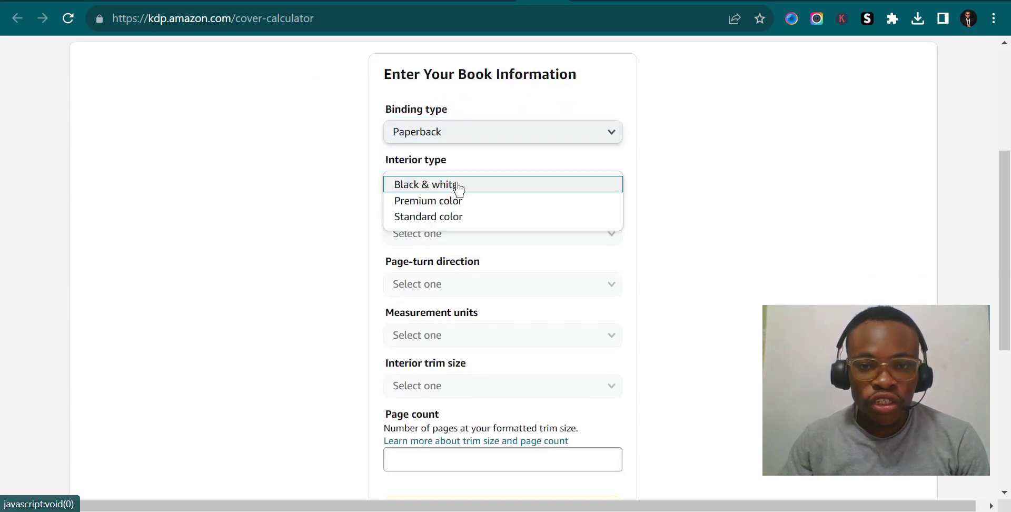
{"action": "left_click", "coordinate": [435, 227]}
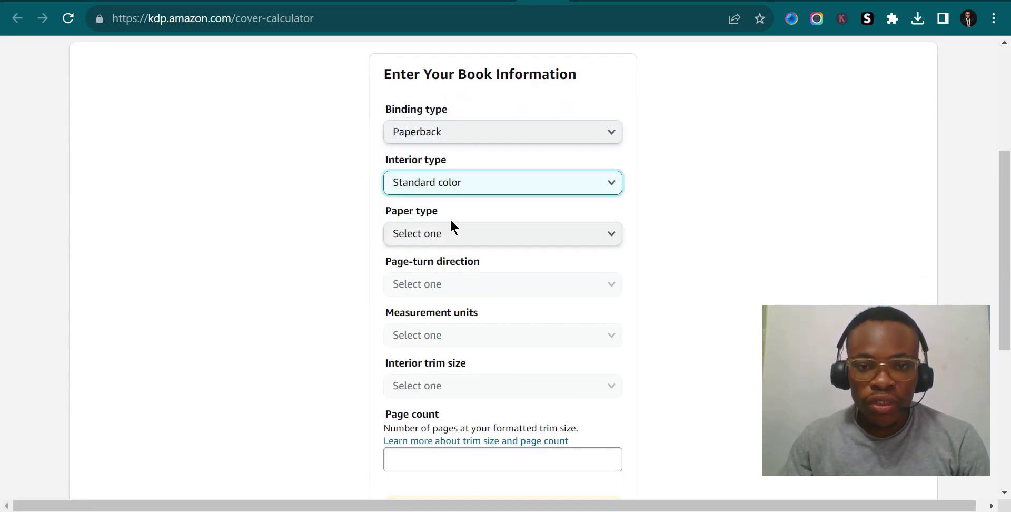
Step: Set the paper type to White paper and the page-turn direction to Right to Left
{"action": "left_click", "coordinate": [421, 240]}
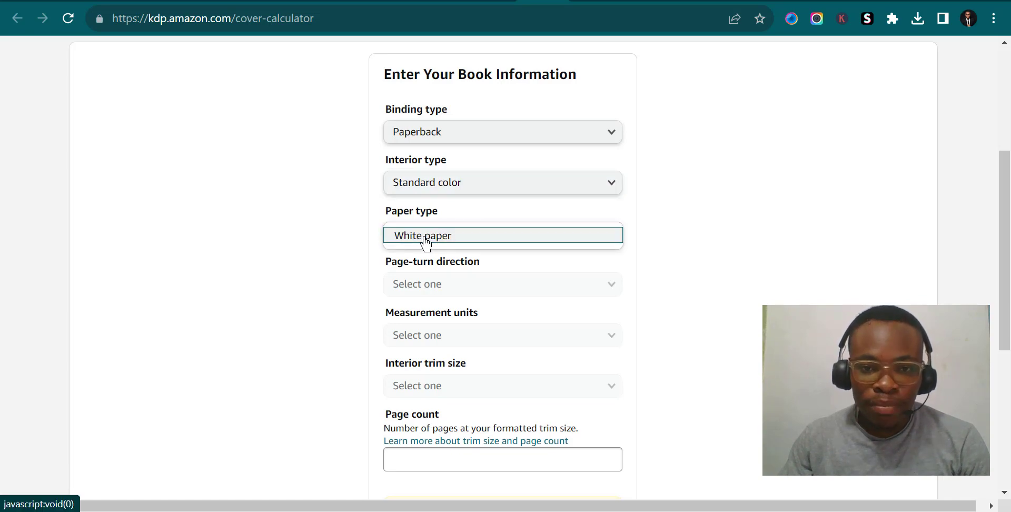
{"action": "left_click", "coordinate": [440, 238]}
{"action": "scroll", "coordinate": [444, 240], "scroll_direction": "down", "scroll_amount": 1}
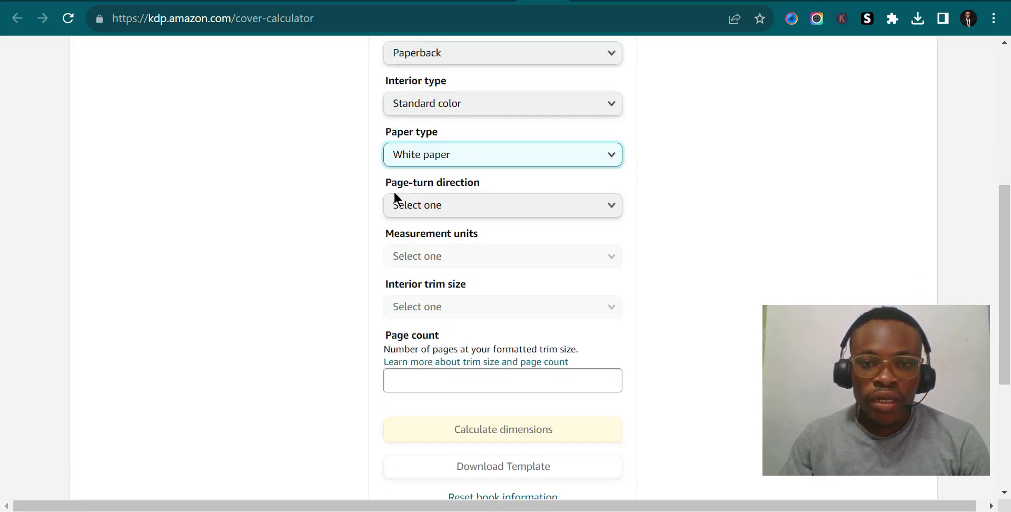
{"action": "left_click", "coordinate": [447, 206]}
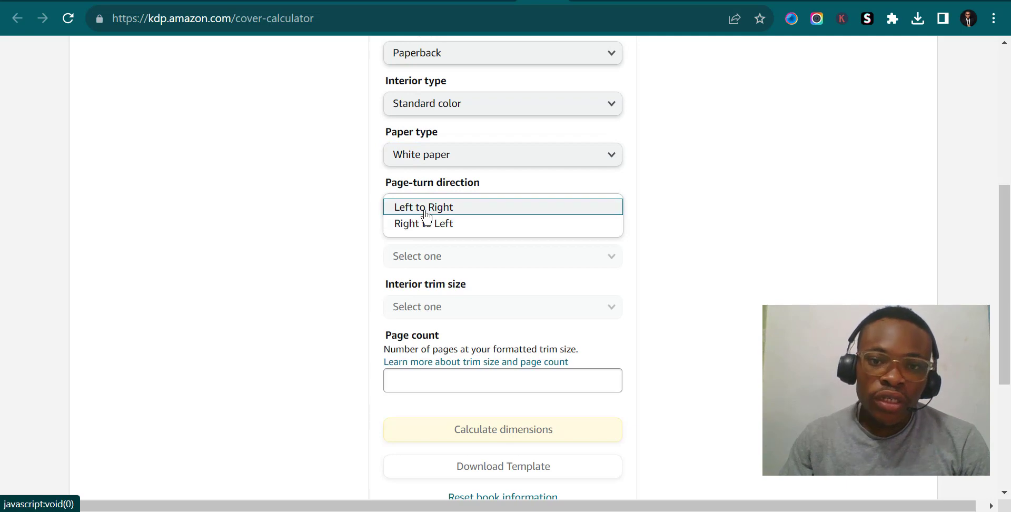
{"action": "left_click", "coordinate": [427, 208]}
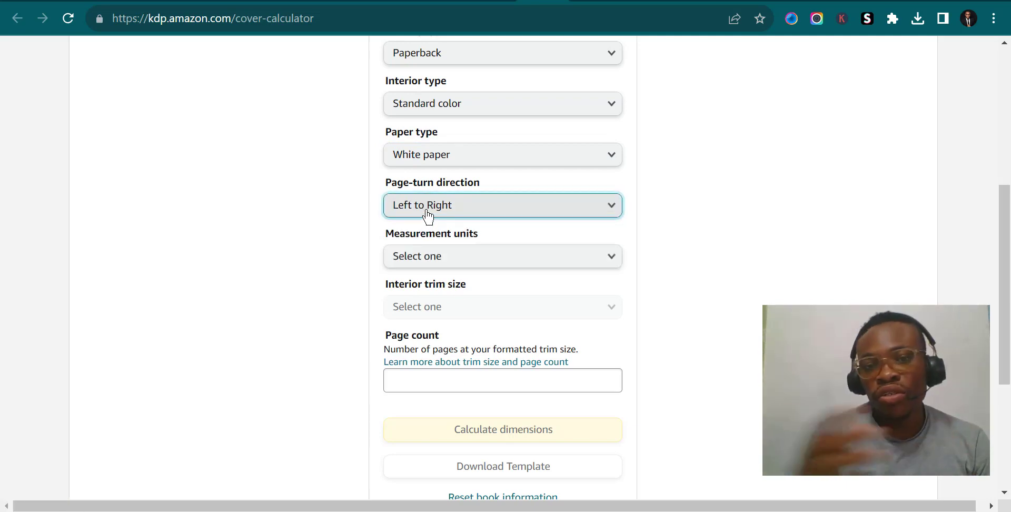
{"action": "key", "text": "Down"}
{"action": "left_click", "coordinate": [613, 257]}
{"action": "left_click", "coordinate": [627, 281]}
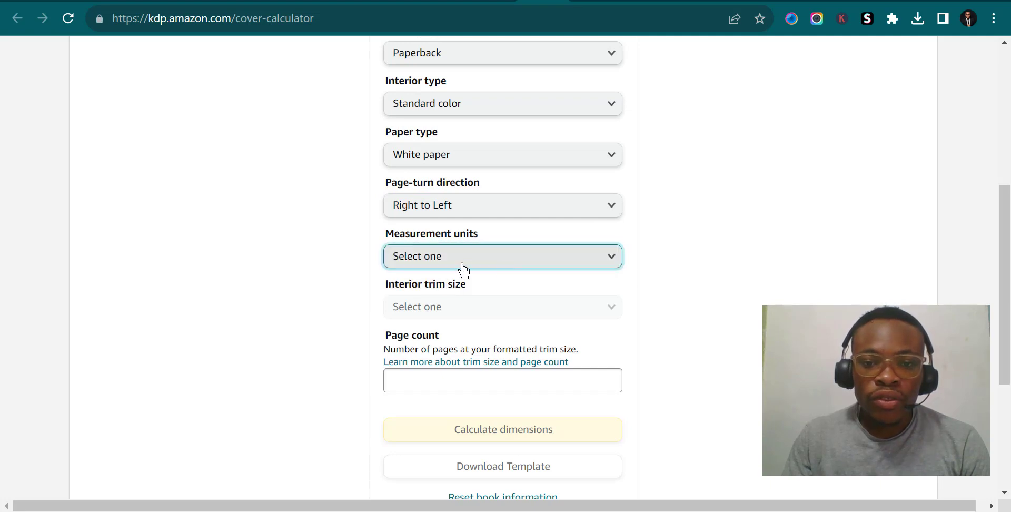
Step: Set the measurement units to Inches and the interior trim size to 8.5 x 11 in
{"action": "left_click", "coordinate": [459, 267]}
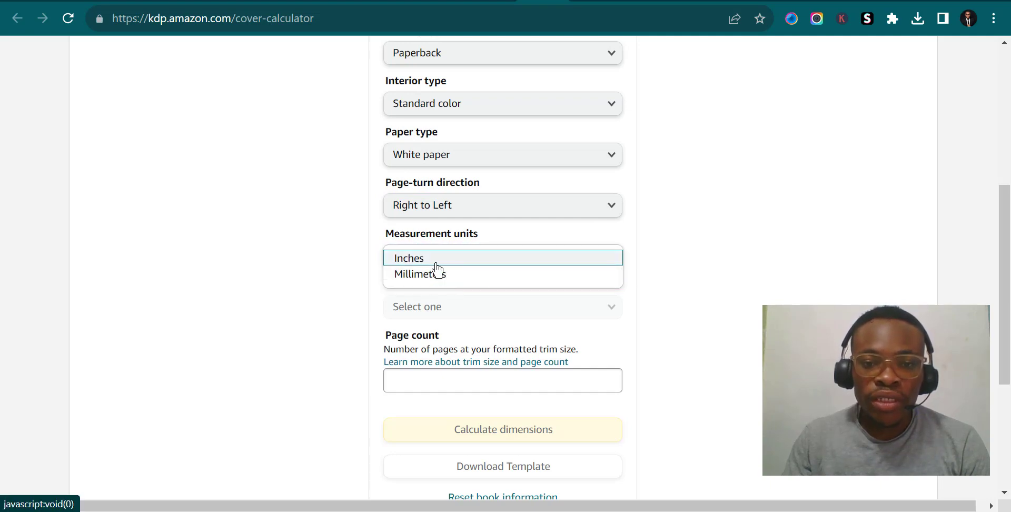
{"action": "left_click", "coordinate": [436, 260]}
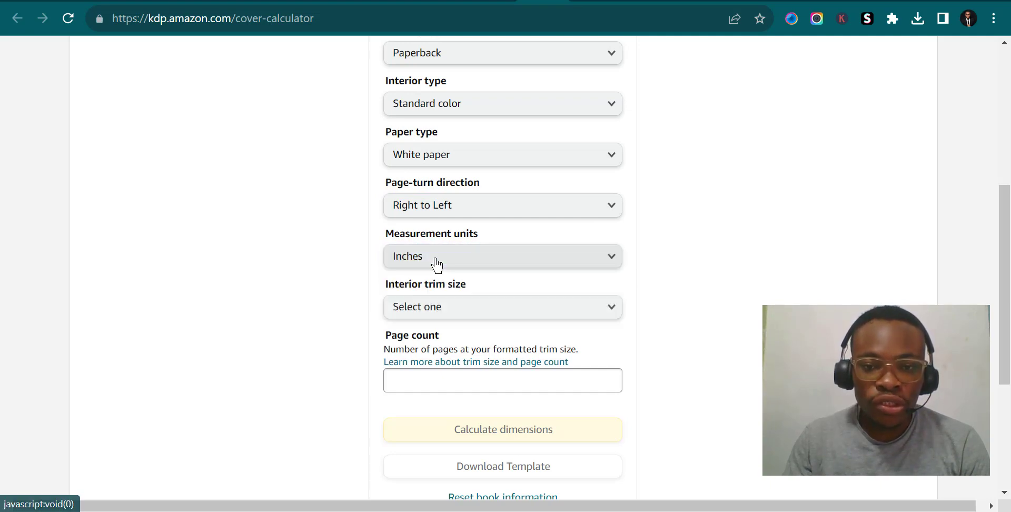
{"action": "left_click", "coordinate": [442, 308]}
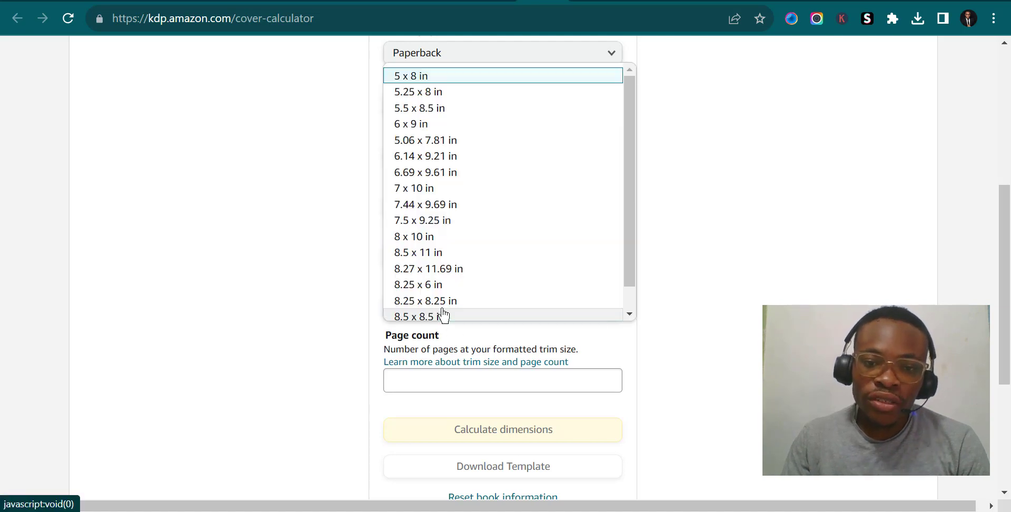
{"action": "left_click", "coordinate": [452, 253]}
Step: Enter a page count of 248 and calculate the cover dimensions
{"action": "left_click", "coordinate": [438, 383]}
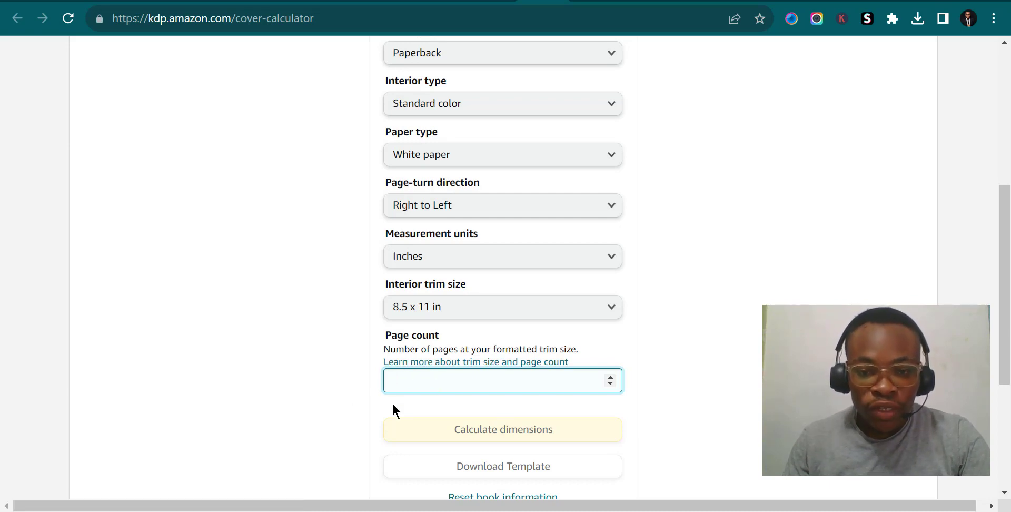
{"action": "type", "text": "248"}
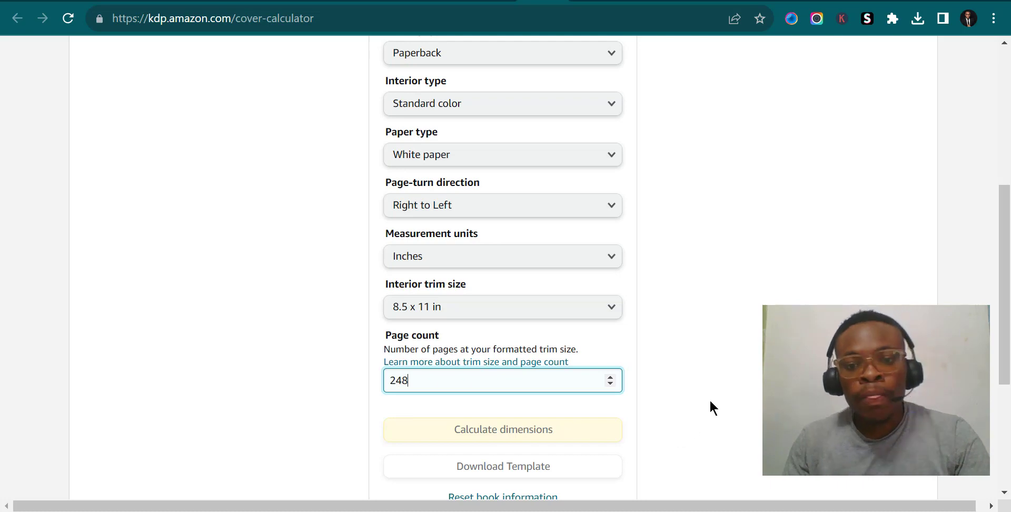
{"action": "scroll", "coordinate": [711, 409], "scroll_direction": "down", "scroll_amount": 4}
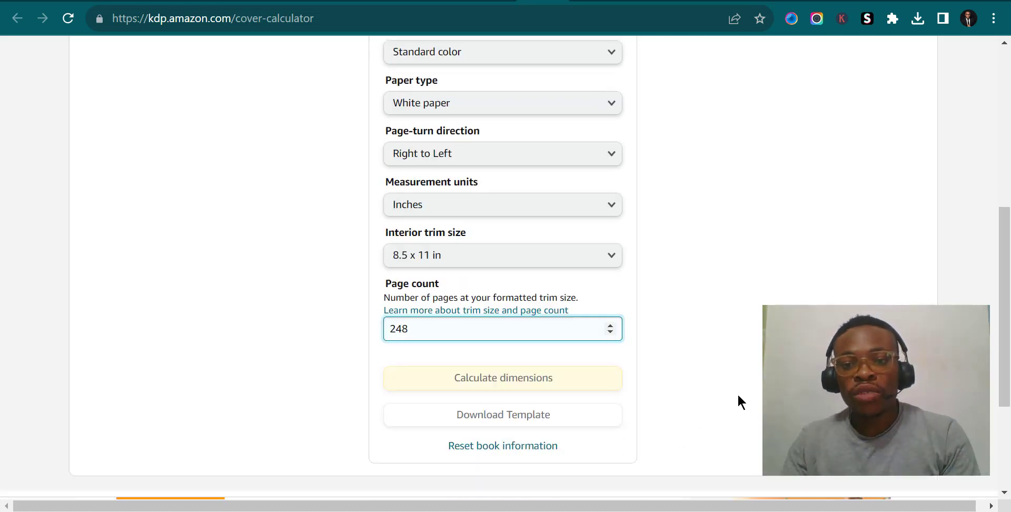
{"action": "scroll", "coordinate": [672, 282], "scroll_direction": "up", "scroll_amount": 1}
{"action": "scroll", "coordinate": [671, 278], "scroll_direction": "up", "scroll_amount": 1}
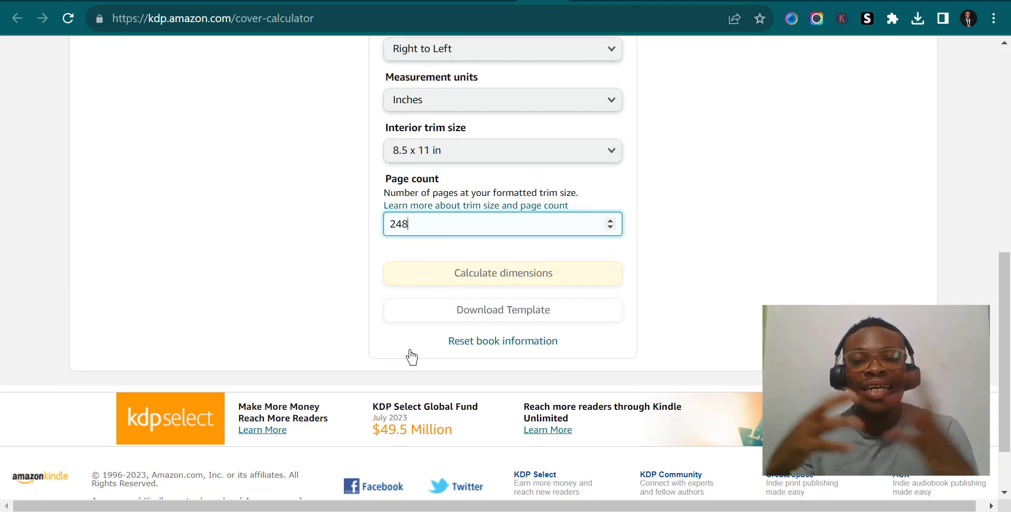
{"action": "left_click", "coordinate": [685, 241]}
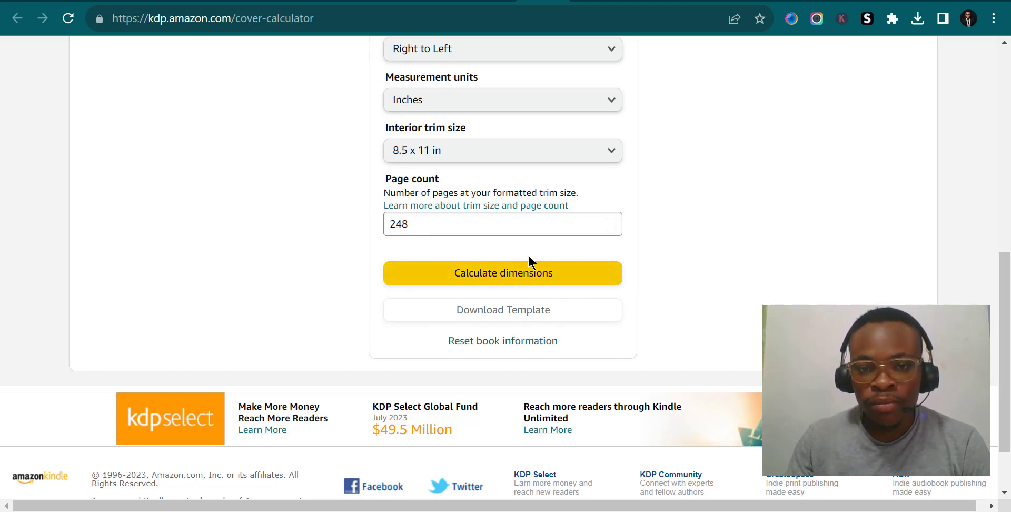
{"action": "left_click", "coordinate": [545, 279]}
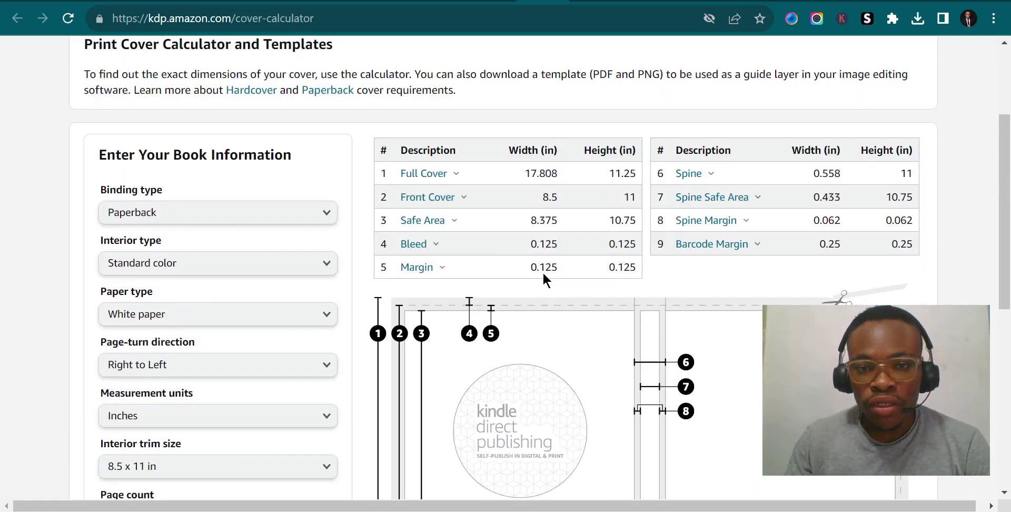
Step: Examine the calculated cover, spine and margin dimensions and the reference diagram with its barcode area
{"action": "scroll", "coordinate": [468, 273], "scroll_direction": "down", "scroll_amount": 8}
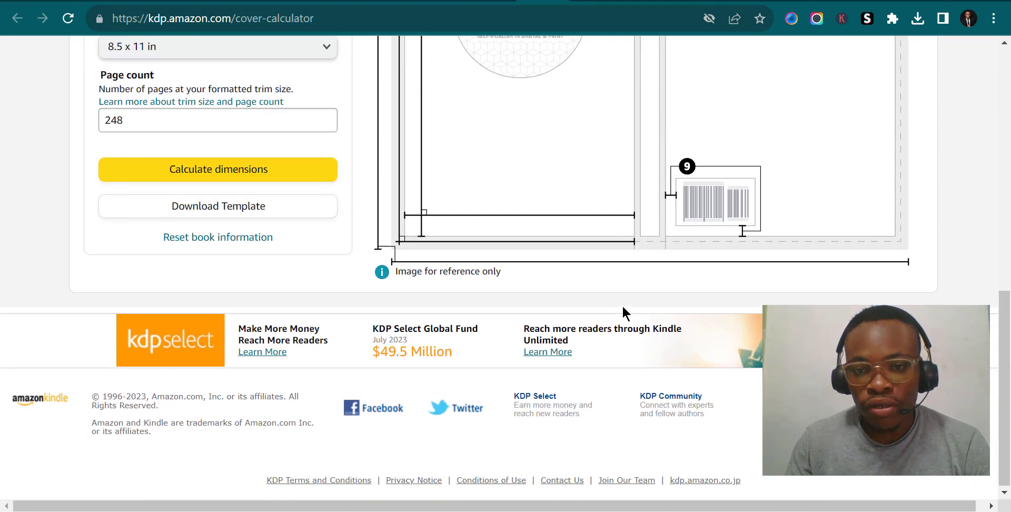
{"action": "scroll", "coordinate": [624, 311], "scroll_direction": "up", "scroll_amount": 9}
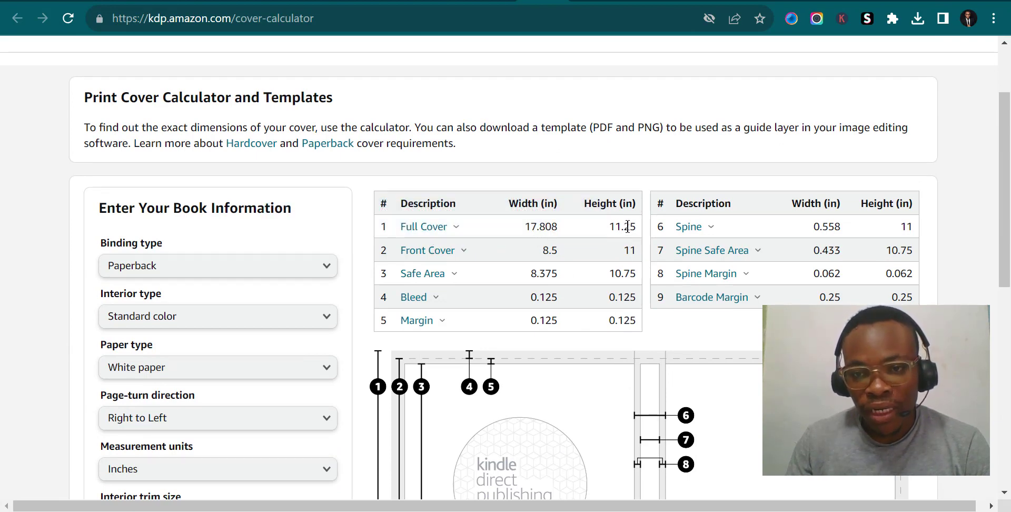
{"action": "scroll", "coordinate": [649, 238], "scroll_direction": "down", "scroll_amount": 2}
{"action": "scroll", "coordinate": [606, 290], "scroll_direction": "down", "scroll_amount": 5}
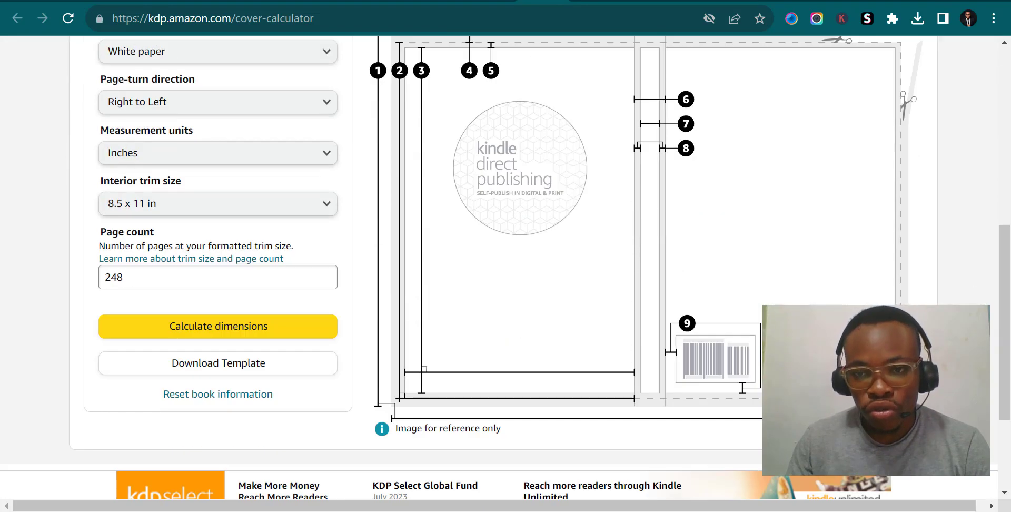
{"action": "scroll", "coordinate": [596, 355], "scroll_direction": "up", "scroll_amount": 5}
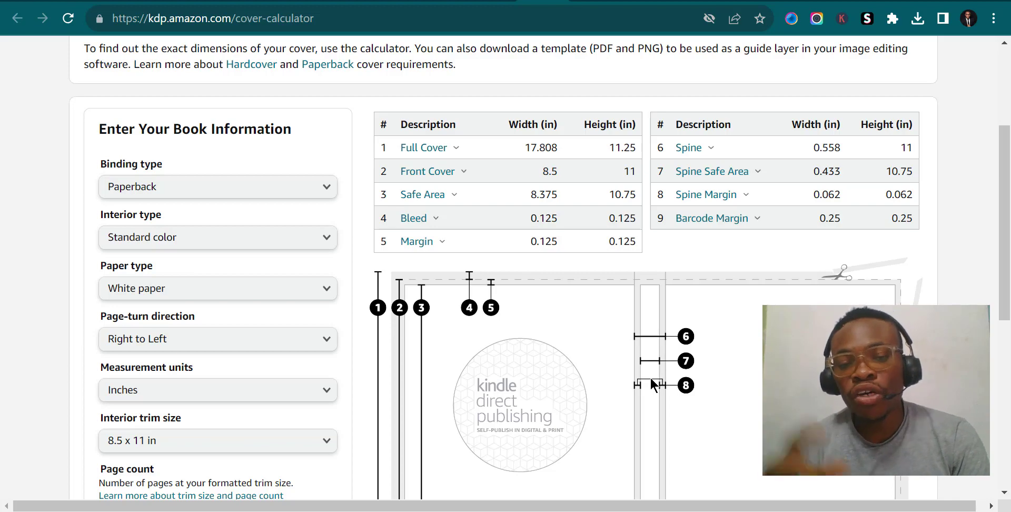
{"action": "scroll", "coordinate": [653, 384], "scroll_direction": "down", "scroll_amount": 6}
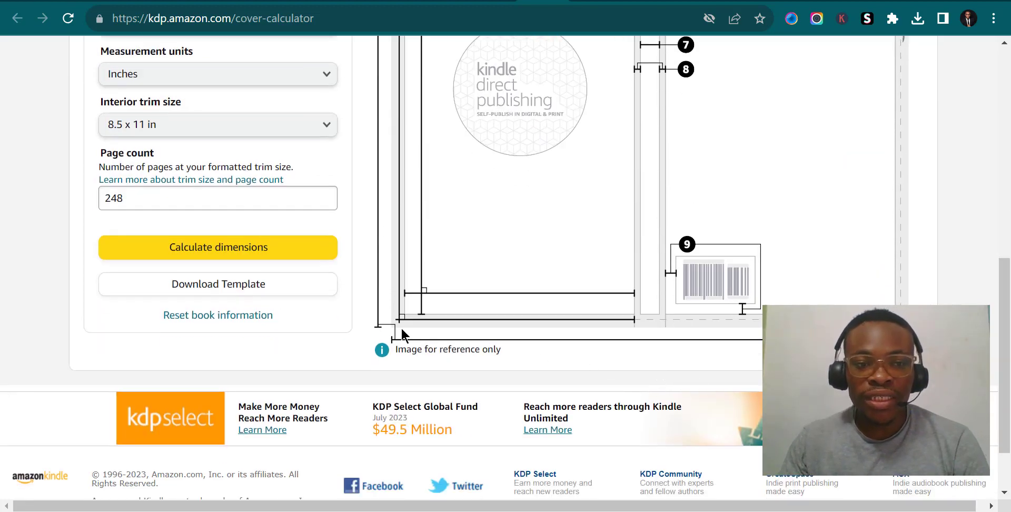
{"action": "scroll", "coordinate": [544, 234], "scroll_direction": "up", "scroll_amount": 3}
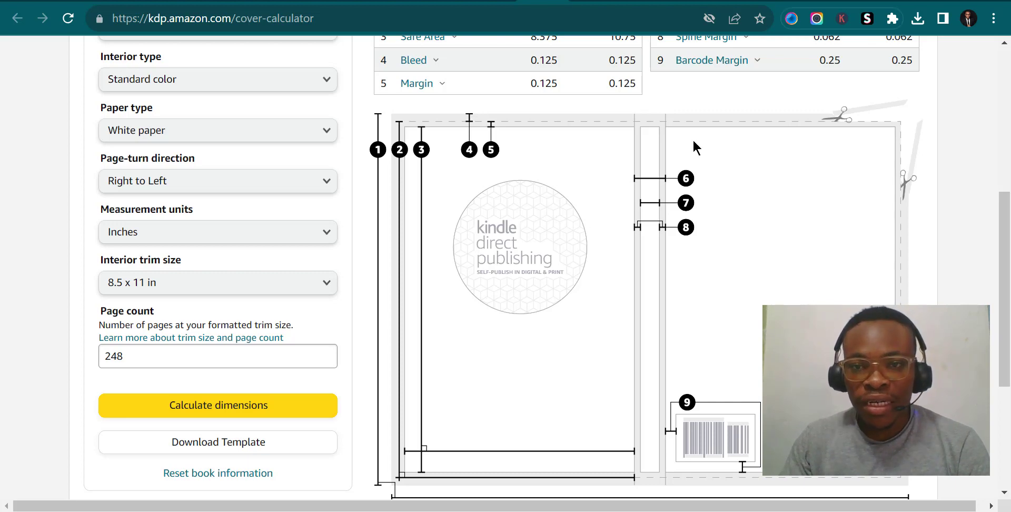
Step: Download the calculated cover template as a ZIP archive to Downloads and show it in its folder
{"action": "scroll", "coordinate": [671, 175], "scroll_direction": "down", "scroll_amount": 2}
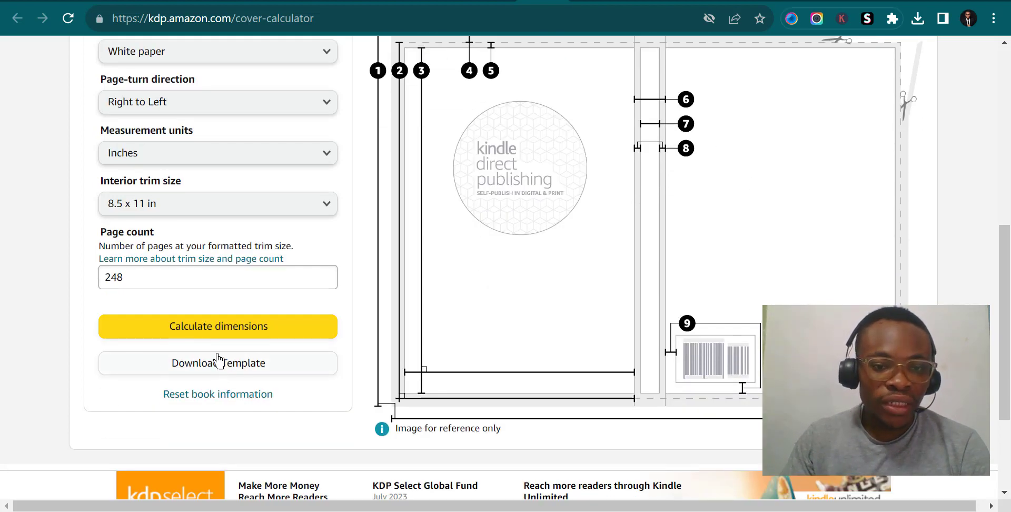
{"action": "left_click", "coordinate": [205, 370]}
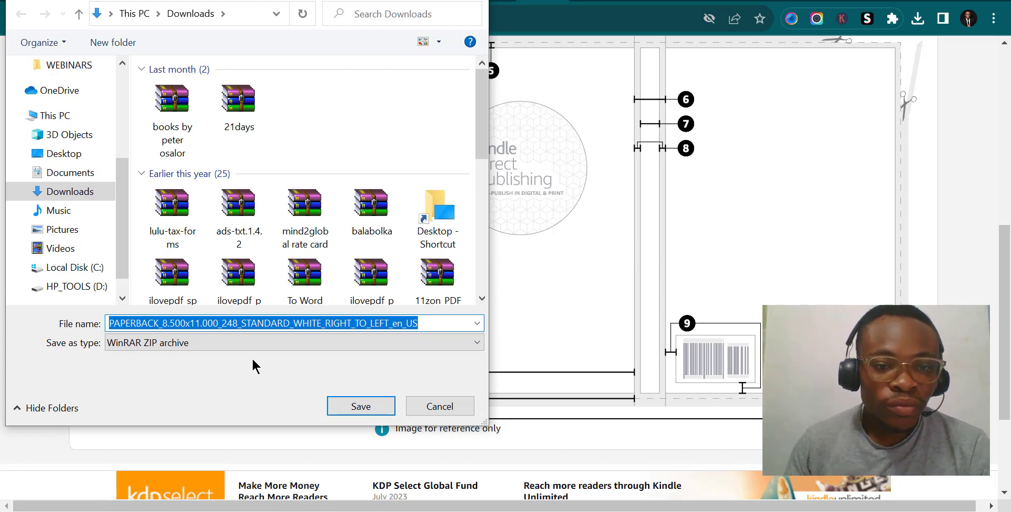
{"action": "left_click", "coordinate": [357, 407]}
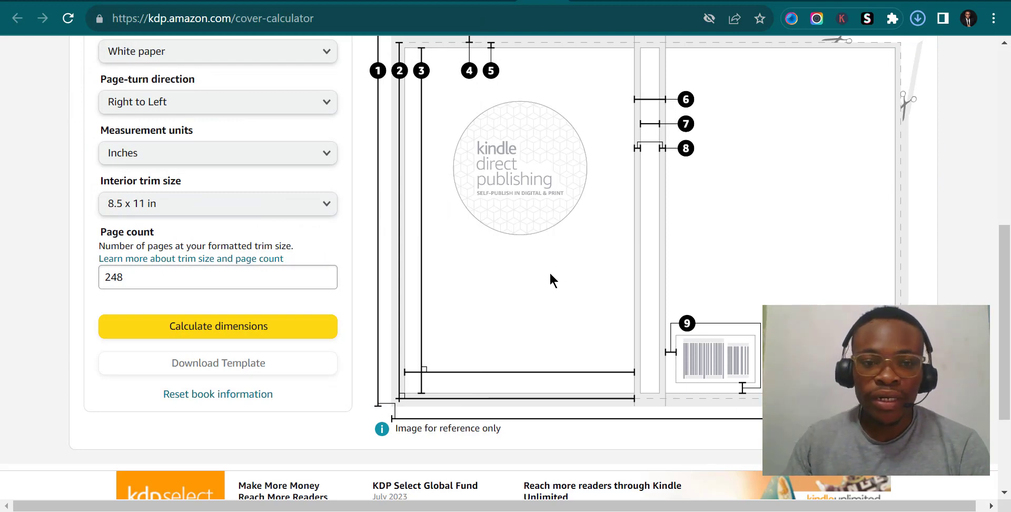
{"action": "left_click", "coordinate": [918, 19]}
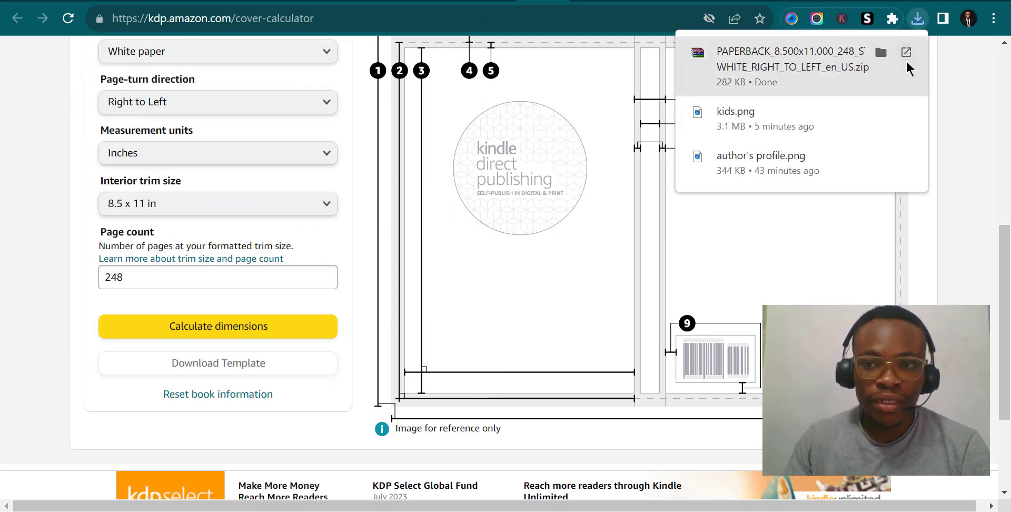
{"action": "left_click", "coordinate": [880, 53]}
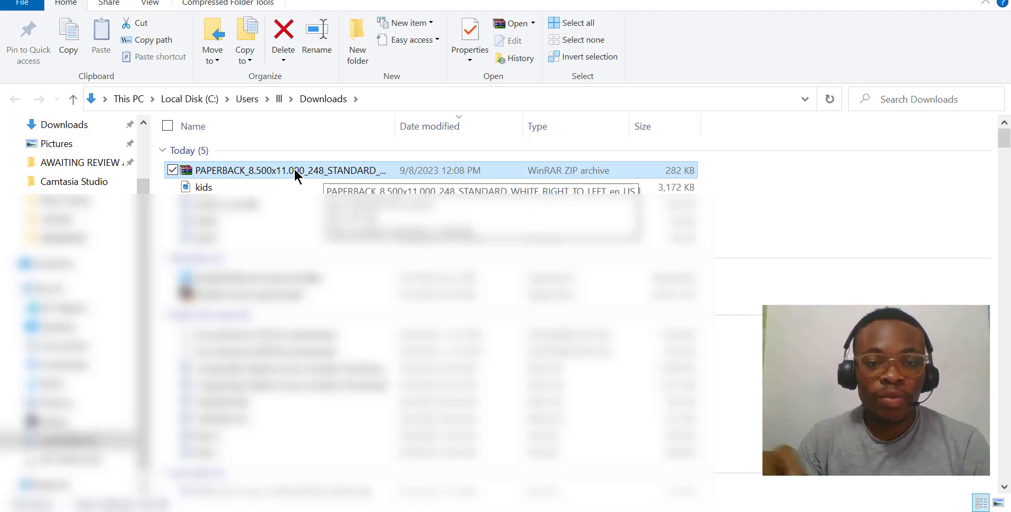
Step: Extract the downloaded PAPERBACK_8.500x11.000_248 cover template archive into a folder in Downloads
{"action": "double_click", "coordinate": [293, 167]}
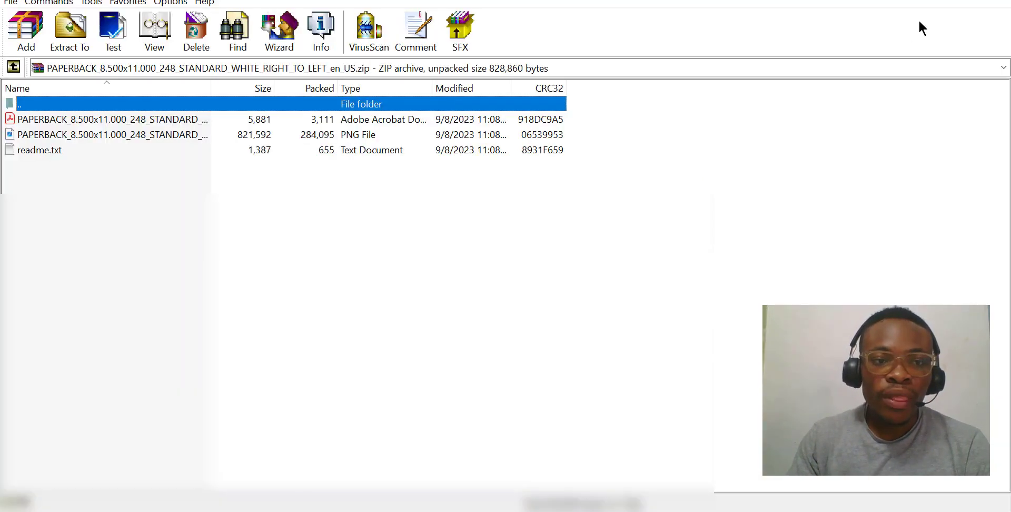
{"action": "key", "text": "Escape"}
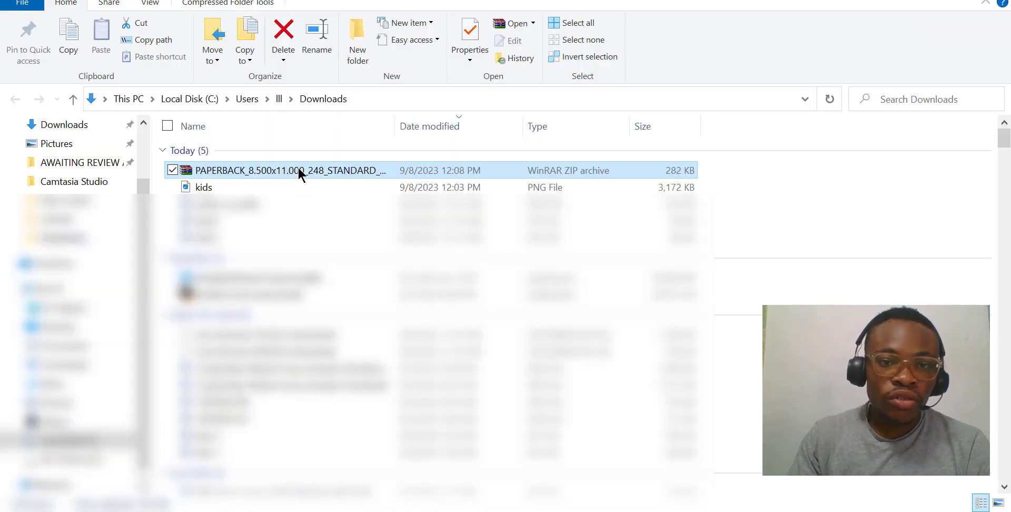
{"action": "right_click", "coordinate": [298, 165]}
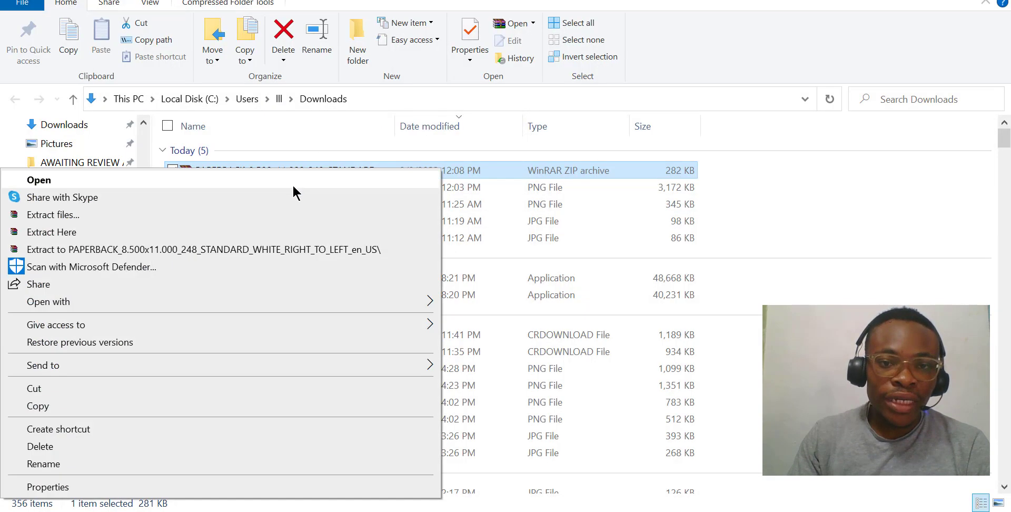
{"action": "left_click", "coordinate": [112, 234]}
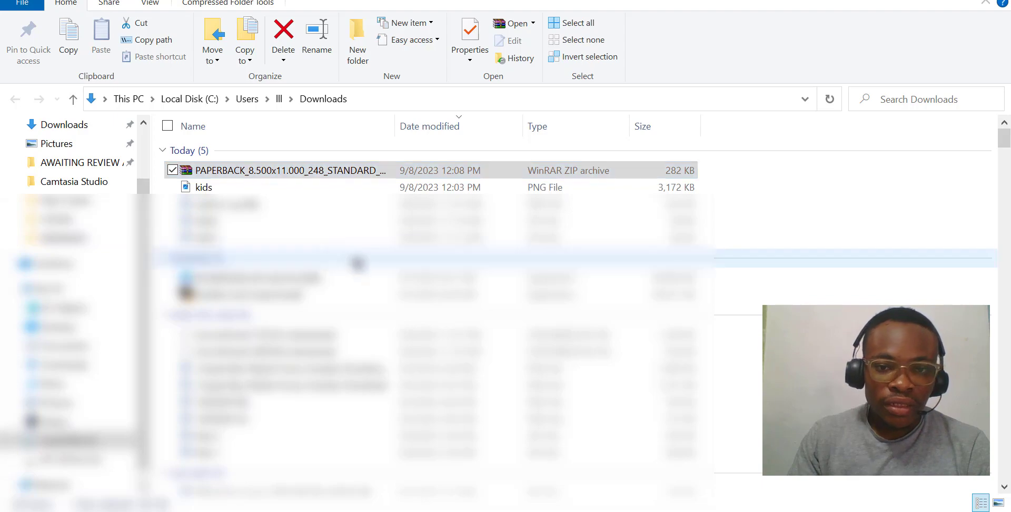
{"action": "left_click", "coordinate": [559, 414]}
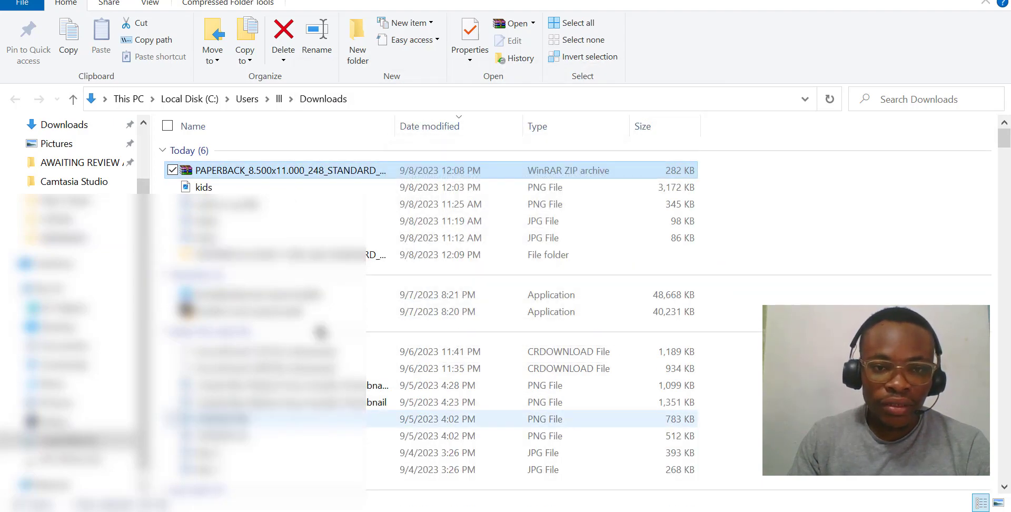
Step: Open the extracted template folder and examine its PDF and PNG paperback cover templates
{"action": "double_click", "coordinate": [259, 255]}
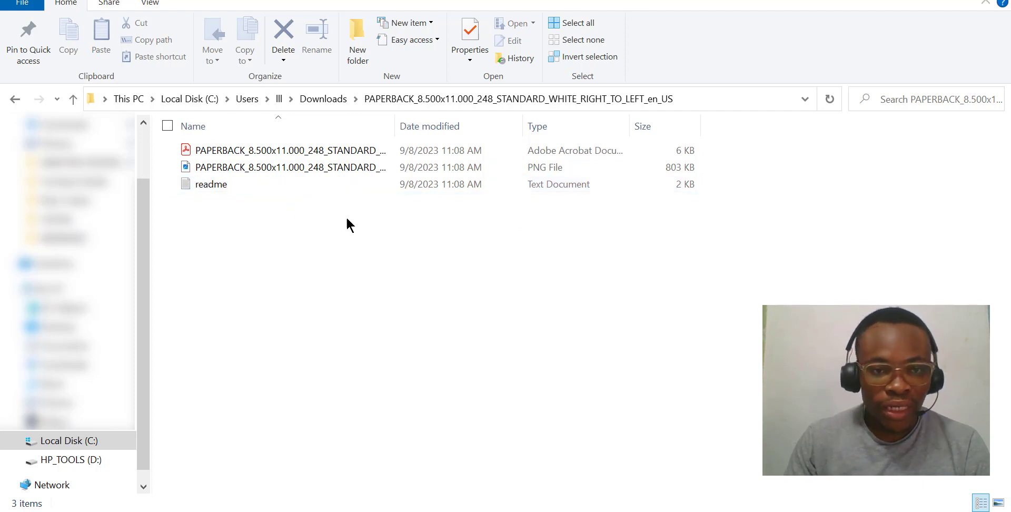
{"action": "left_click", "coordinate": [226, 153]}
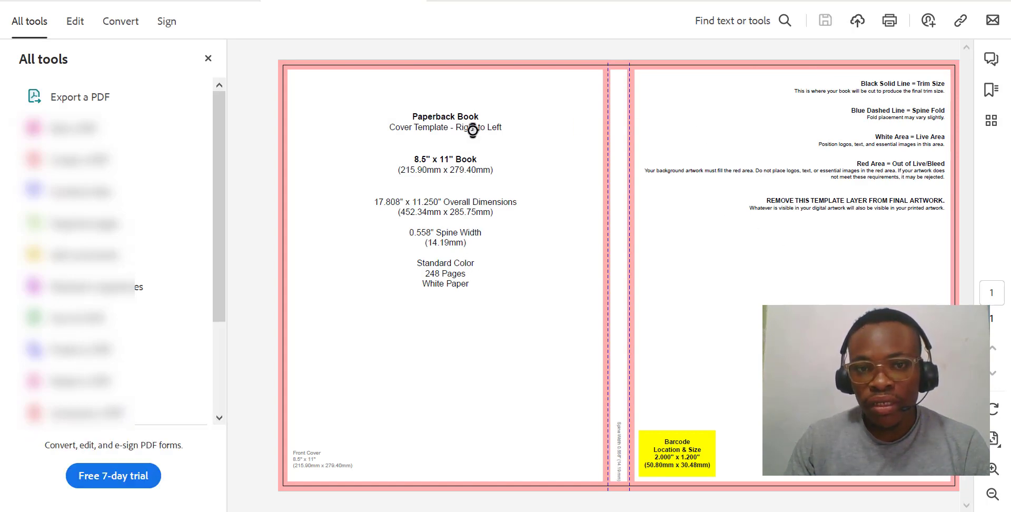
{"action": "key", "text": "alt+Tab"}
{"action": "left_click", "coordinate": [246, 170]}
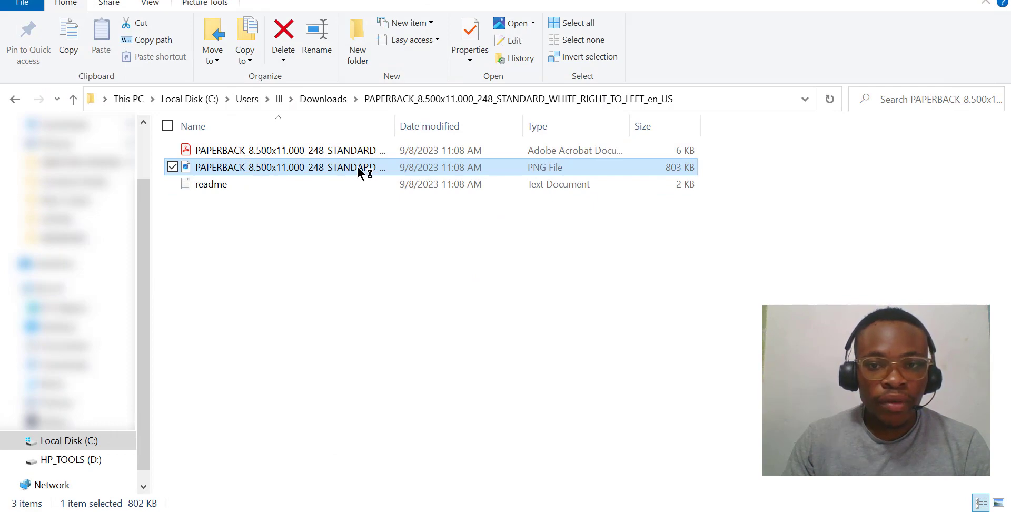
{"action": "double_click", "coordinate": [384, 167]}
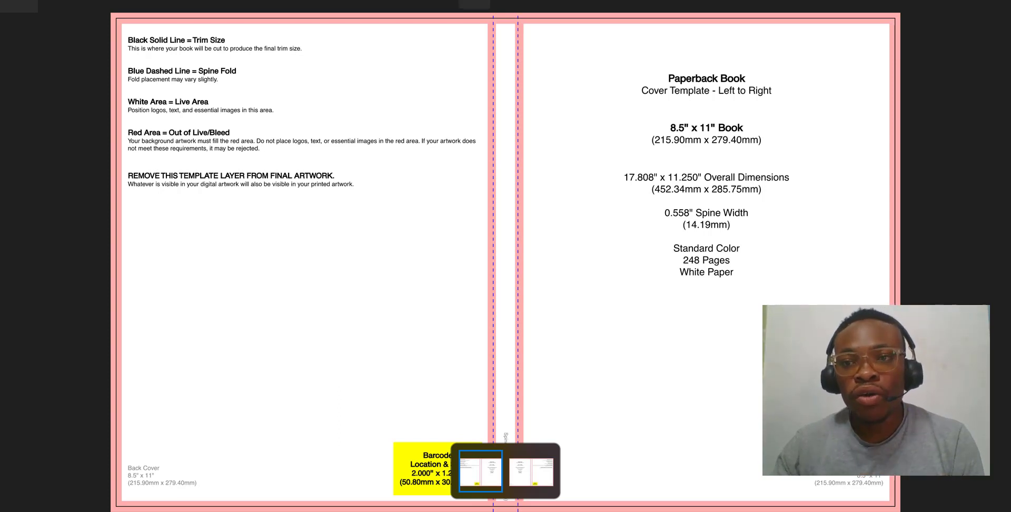
Step: Switch to Canva and start a custom-size design with inches as the unit
{"action": "key", "text": "ctrl+Right"}
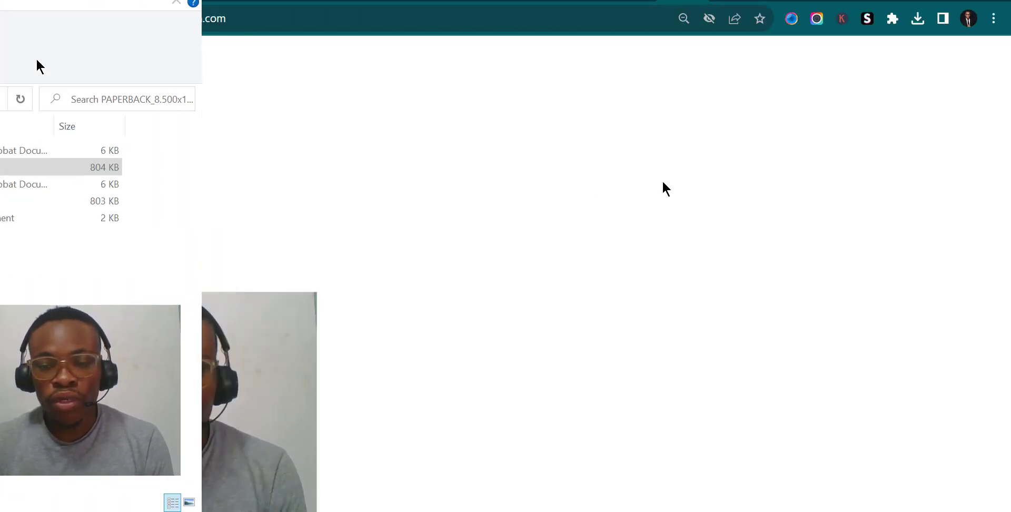
{"action": "scroll", "coordinate": [668, 221], "scroll_direction": "up", "scroll_amount": 2}
{"action": "scroll", "coordinate": [669, 221], "scroll_direction": "up", "scroll_amount": 5}
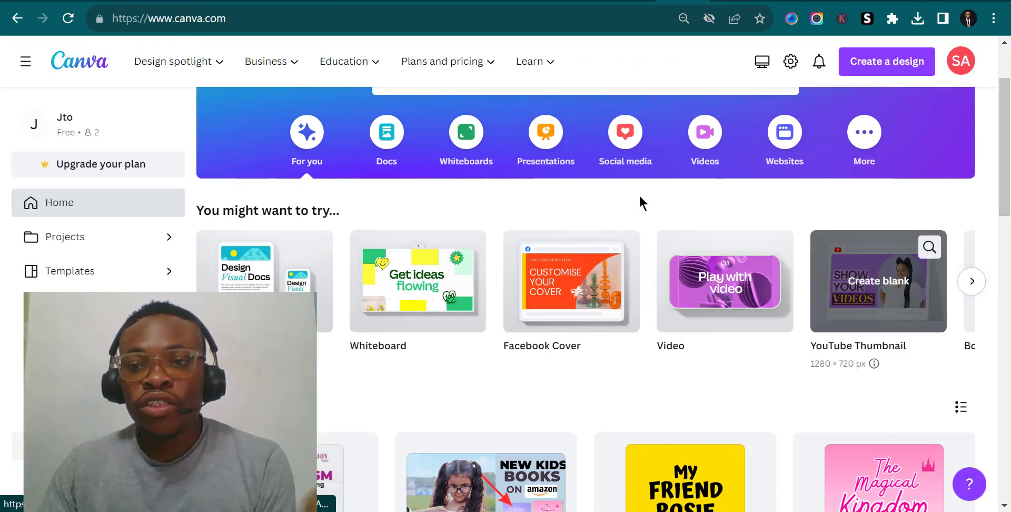
{"action": "scroll", "coordinate": [671, 227], "scroll_direction": "up", "scroll_amount": 2}
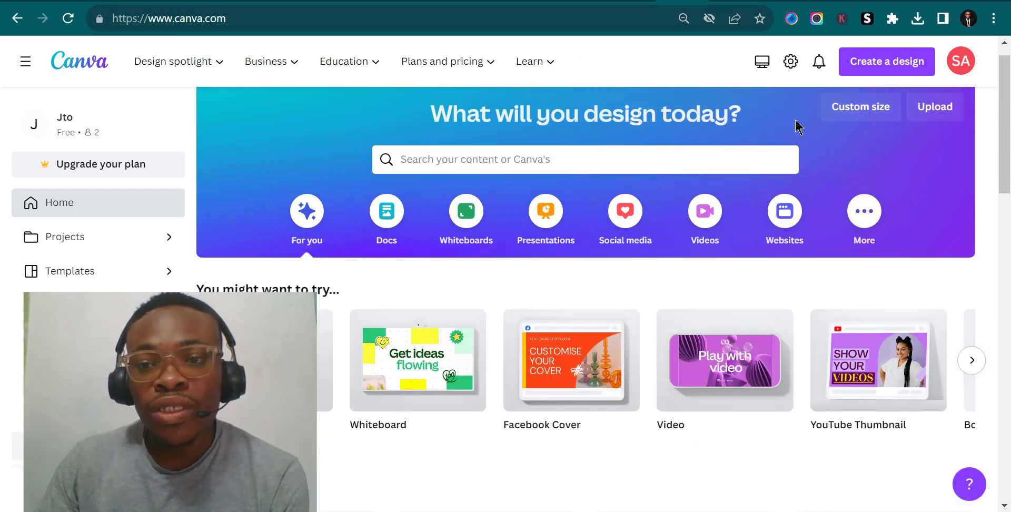
{"action": "left_click", "coordinate": [876, 69]}
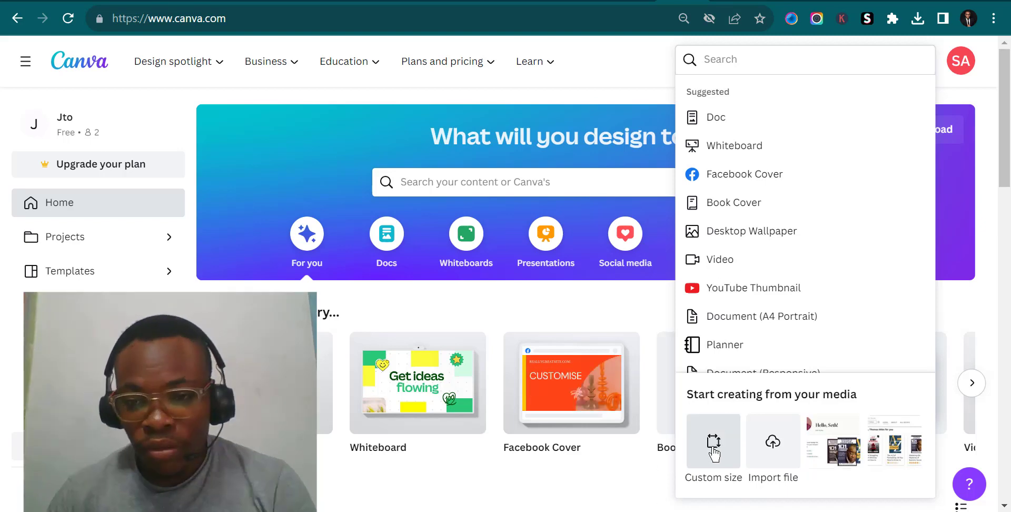
{"action": "left_click", "coordinate": [711, 458]}
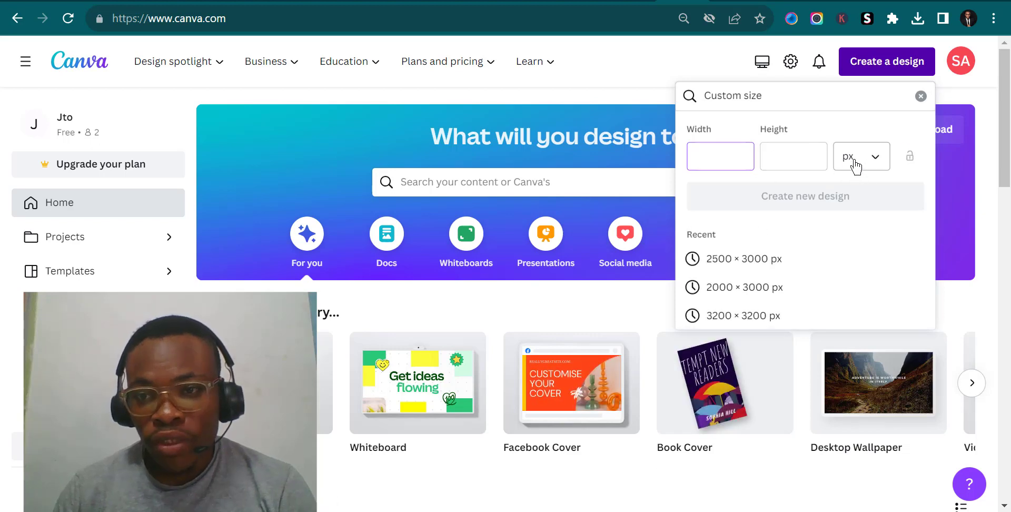
{"action": "left_click", "coordinate": [858, 161]}
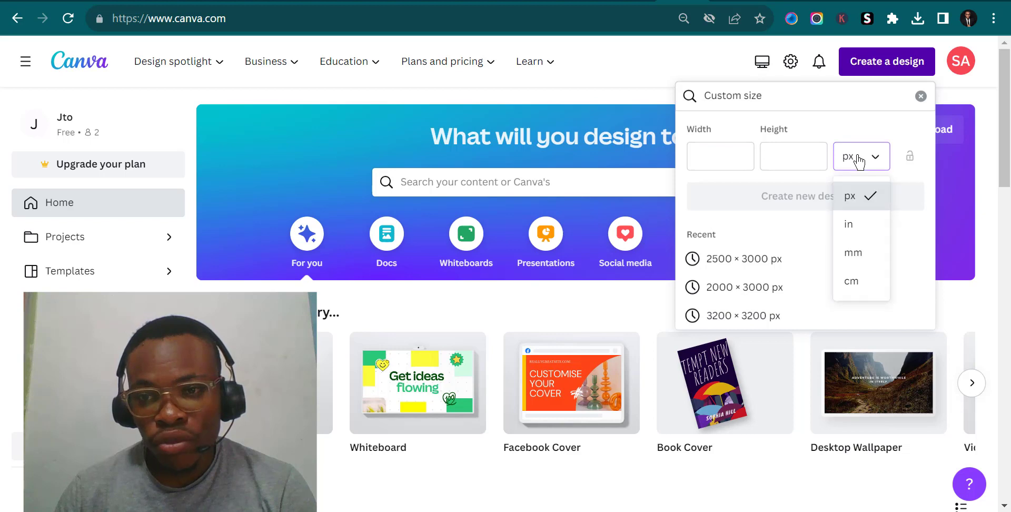
{"action": "left_click", "coordinate": [860, 231]}
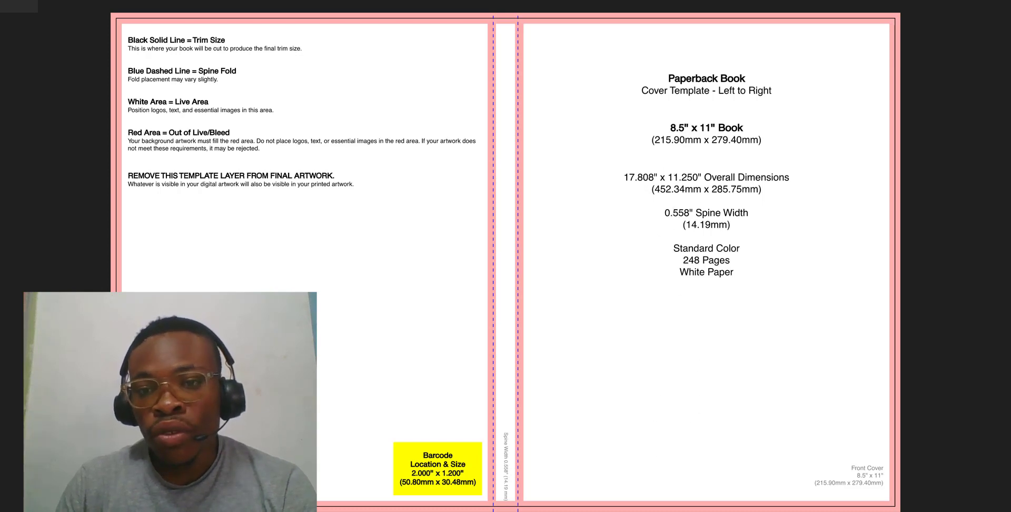
Step: Check the overall dimensions on the cover template and set the custom design's width to 17.9 in
{"action": "left_click", "coordinate": [617, 483]}
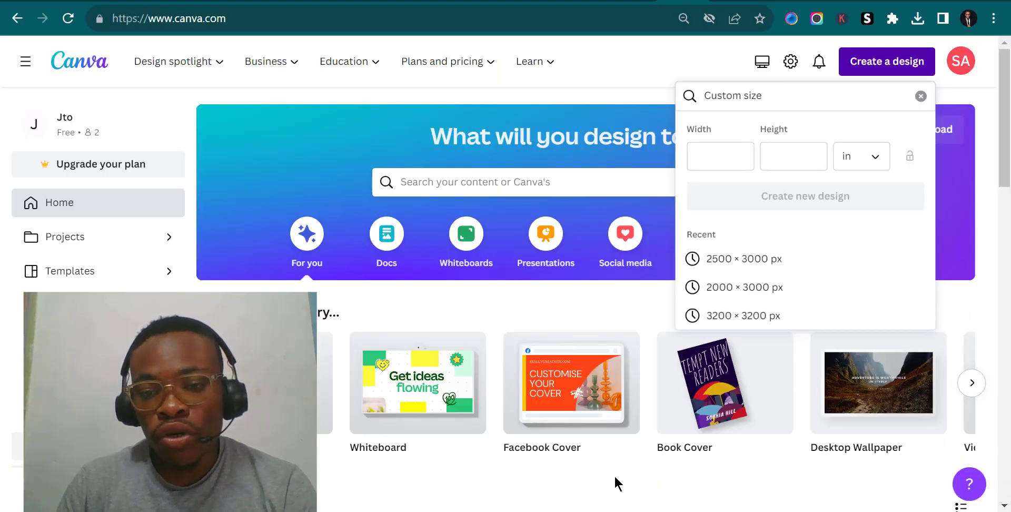
{"action": "left_click", "coordinate": [711, 154]}
{"action": "type", "text": "1"}
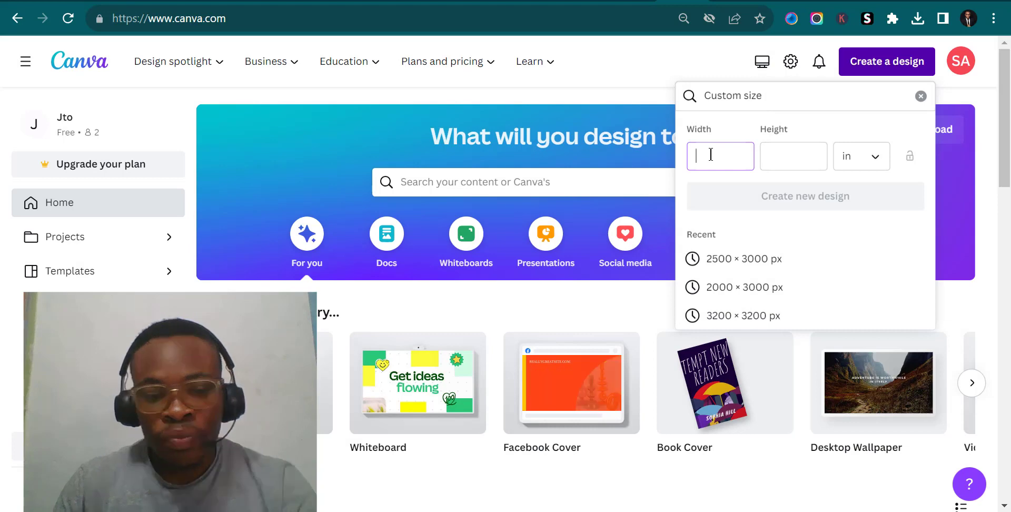
{"action": "type", "text": "7"}
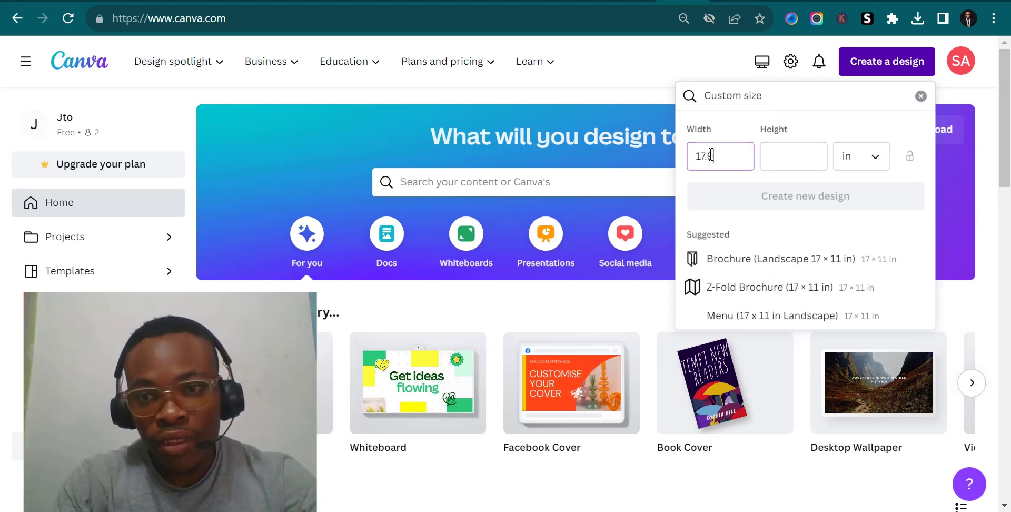
{"action": "type", "text": ".9"}
Step: Check the cover template again, set the height to 11.25 in and create the new design
{"action": "left_click", "coordinate": [772, 156]}
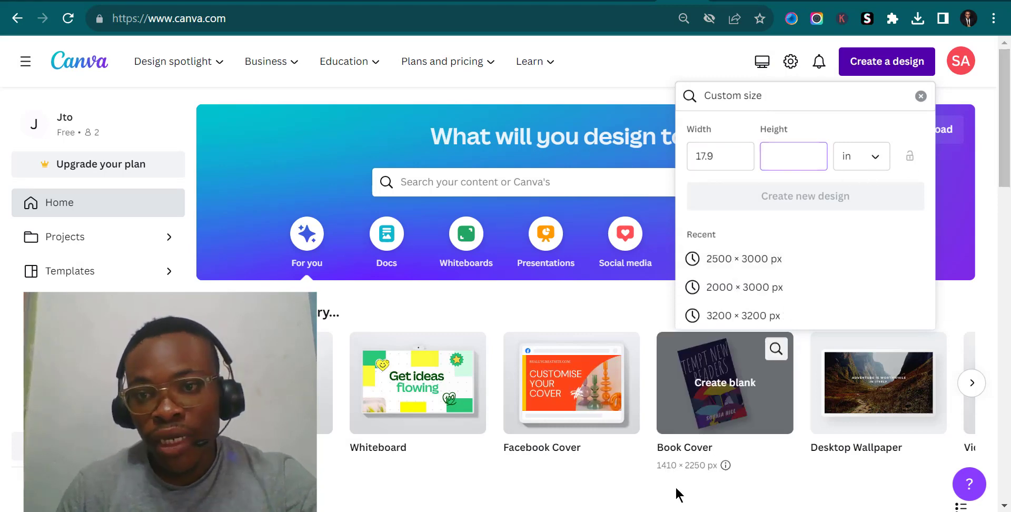
{"action": "key", "text": "alt+Tab"}
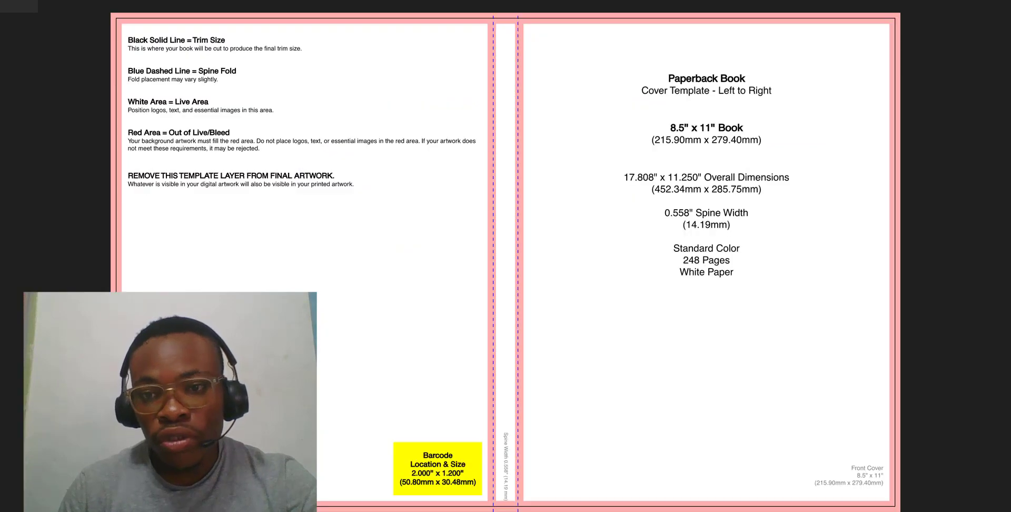
{"action": "key", "text": "alt+Tab"}
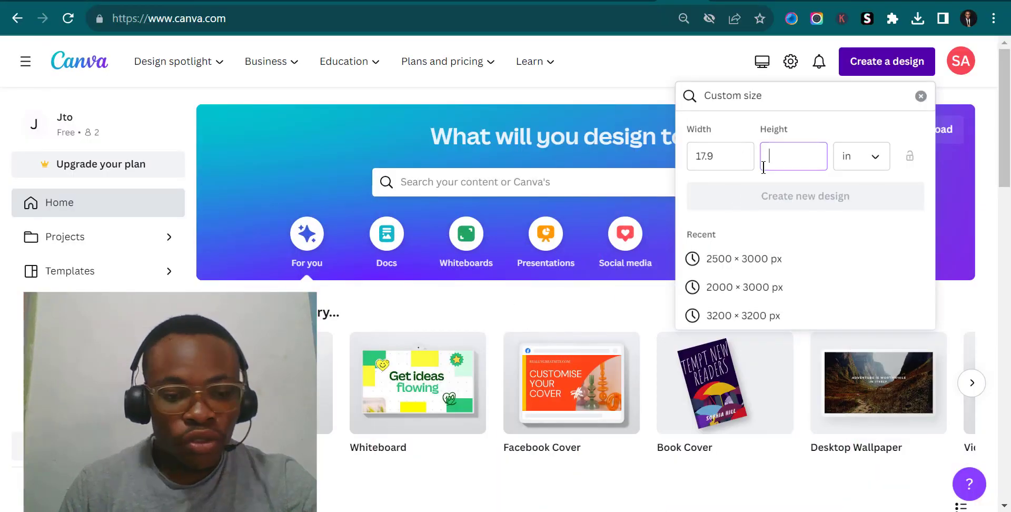
{"action": "type", "text": "11."}
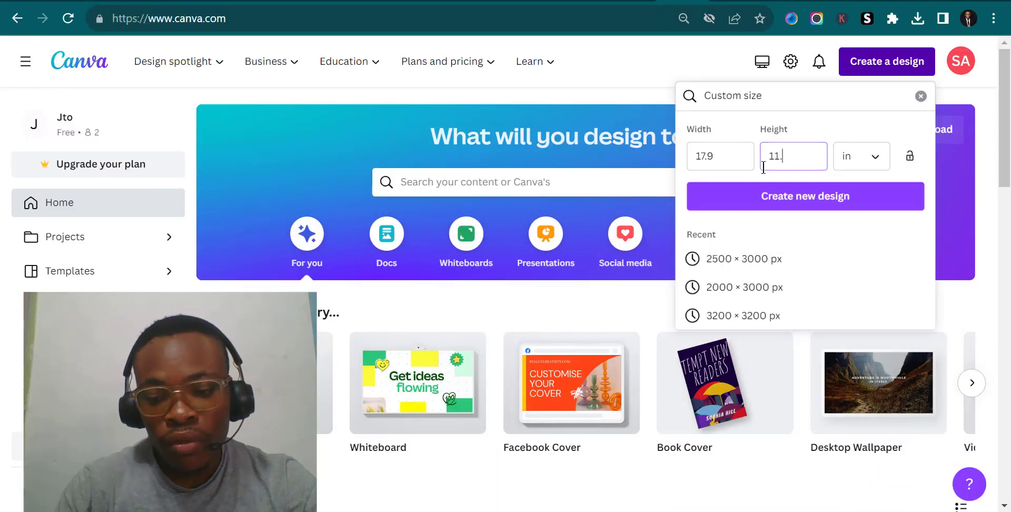
{"action": "type", "text": "25"}
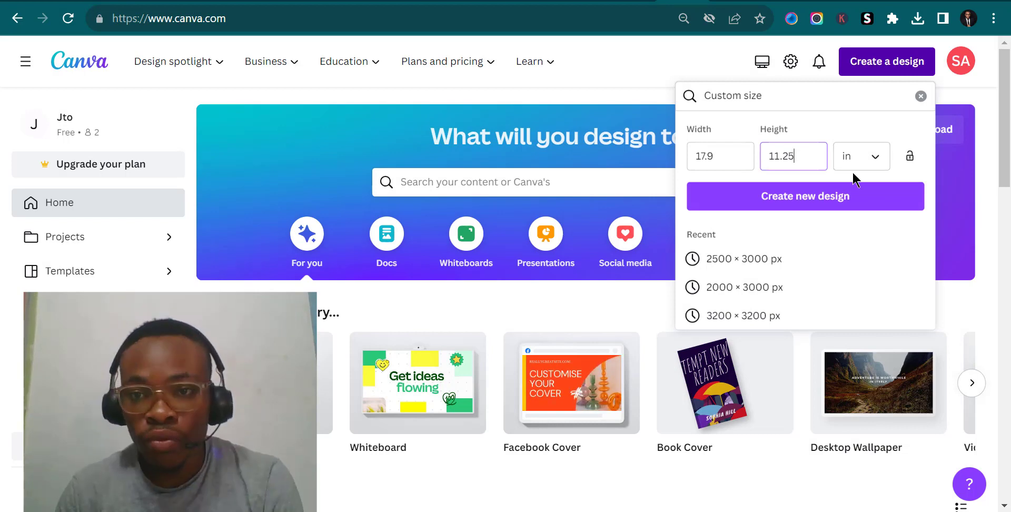
{"action": "left_click", "coordinate": [801, 198]}
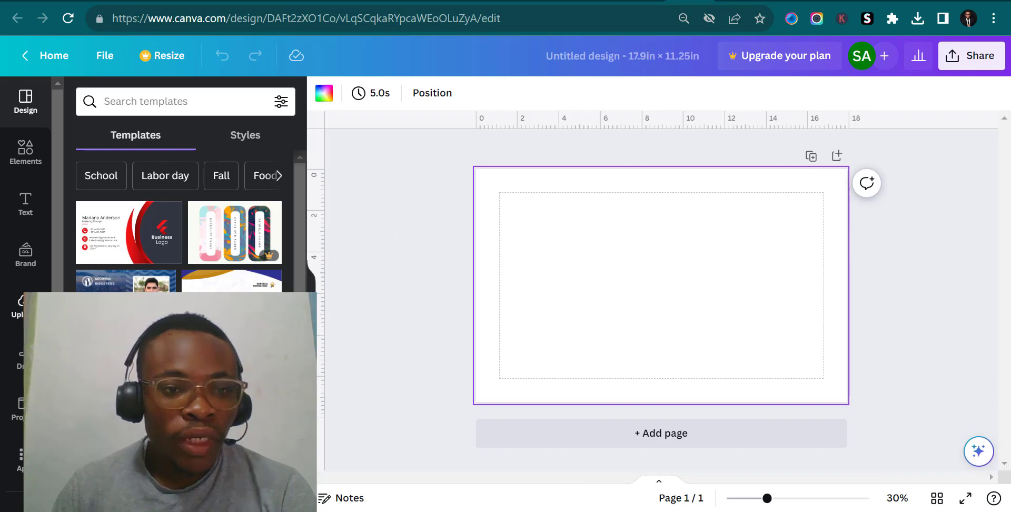
Step: Upload the left-to-right PNG cover template PAPERBACK_8.500x11.000_248_STANDARD_WHITE_en_US from its folder in Downloads and place it on the page
{"action": "left_click", "coordinate": [21, 305]}
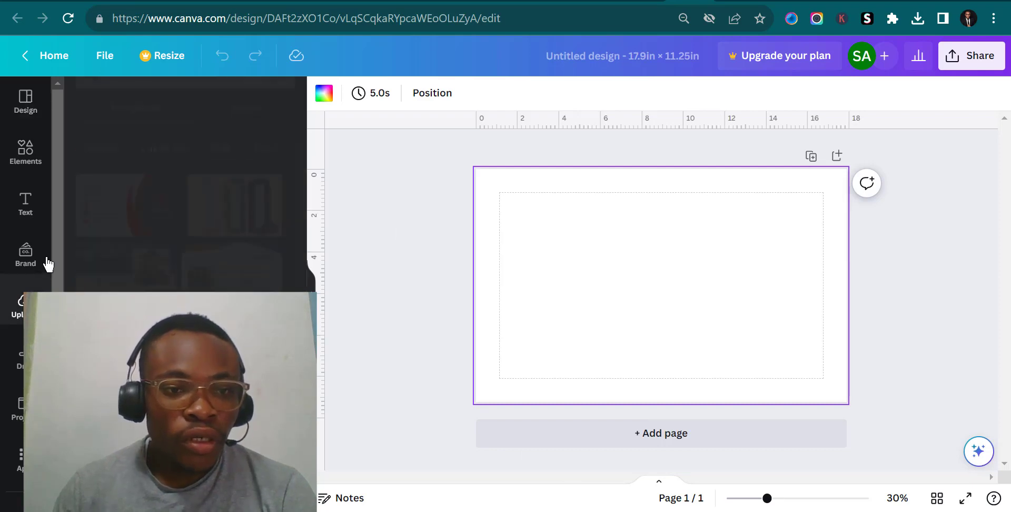
{"action": "left_click", "coordinate": [151, 131]}
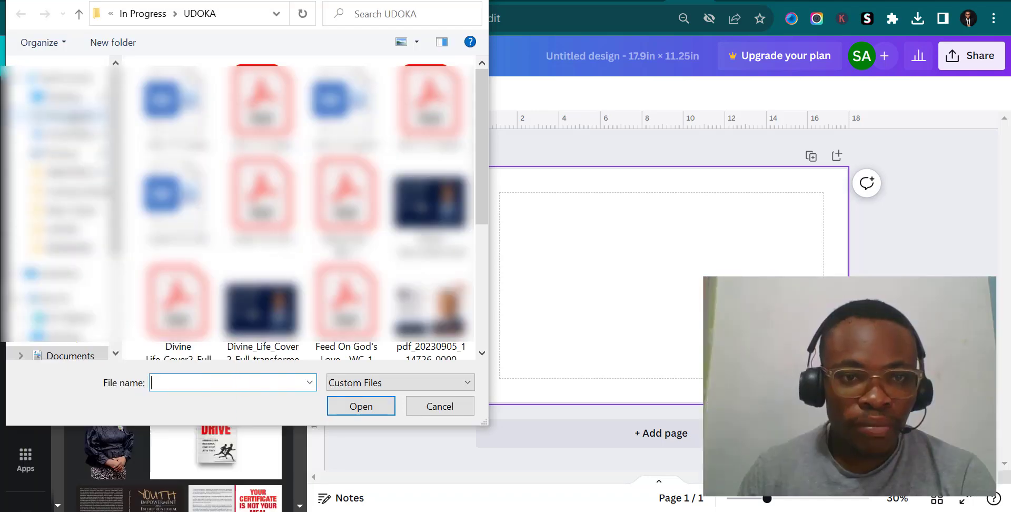
{"action": "left_click", "coordinate": [58, 135]}
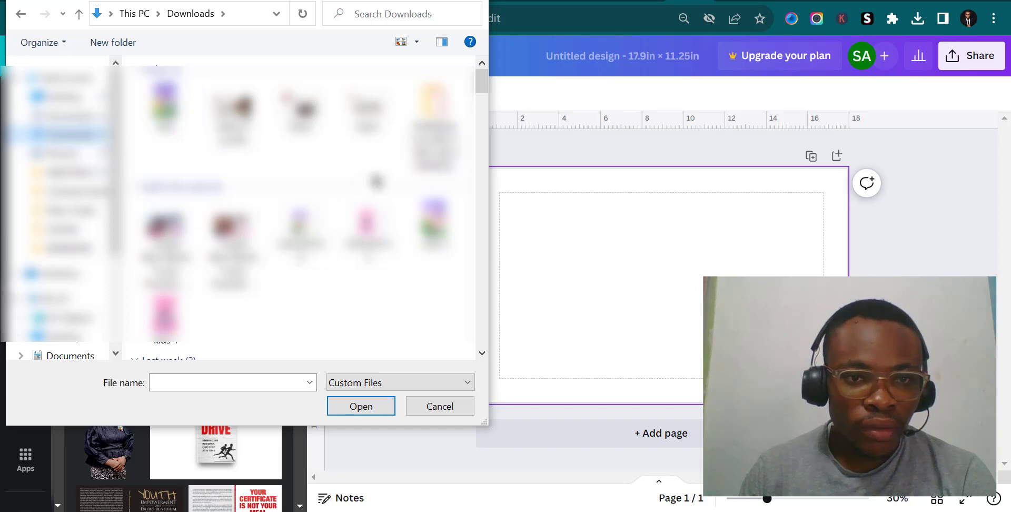
{"action": "double_click", "coordinate": [433, 124]}
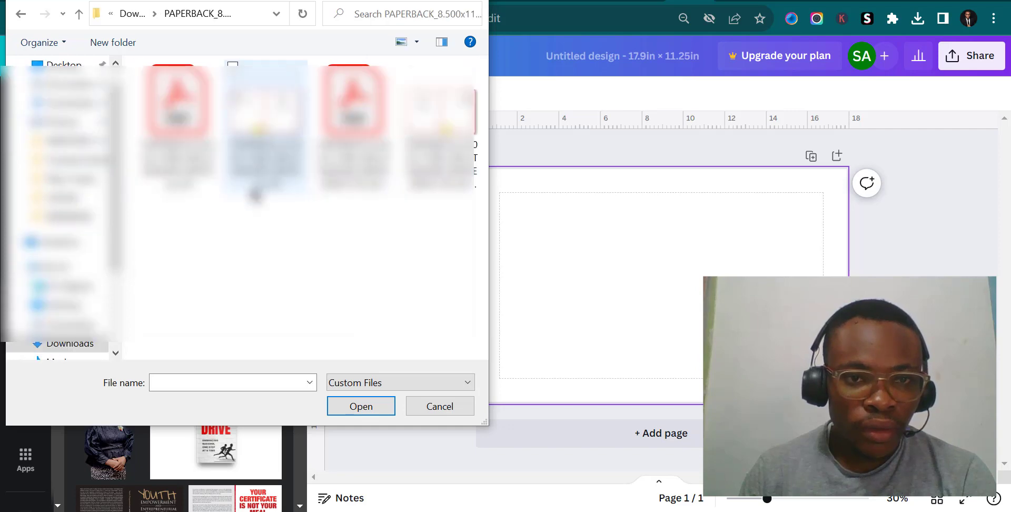
{"action": "left_click", "coordinate": [259, 162]}
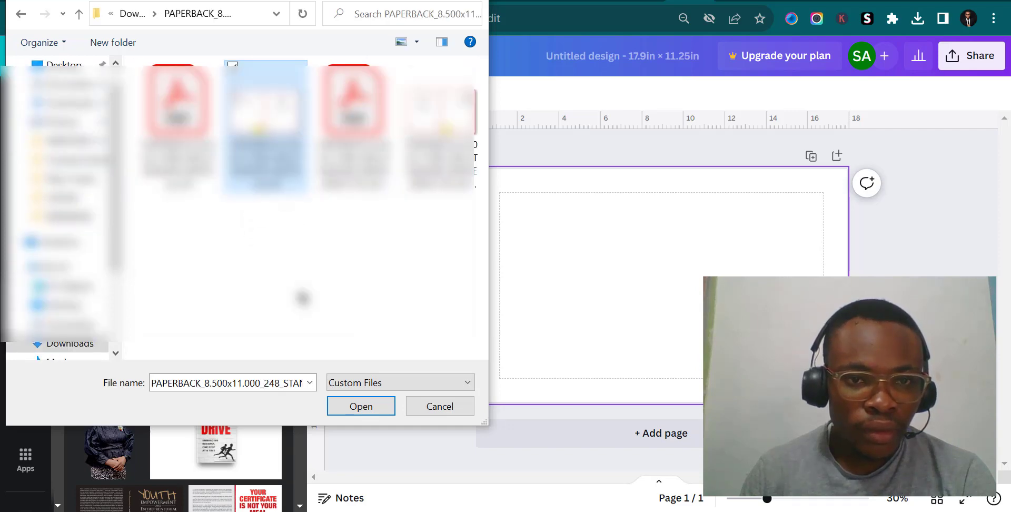
{"action": "left_click", "coordinate": [361, 406]}
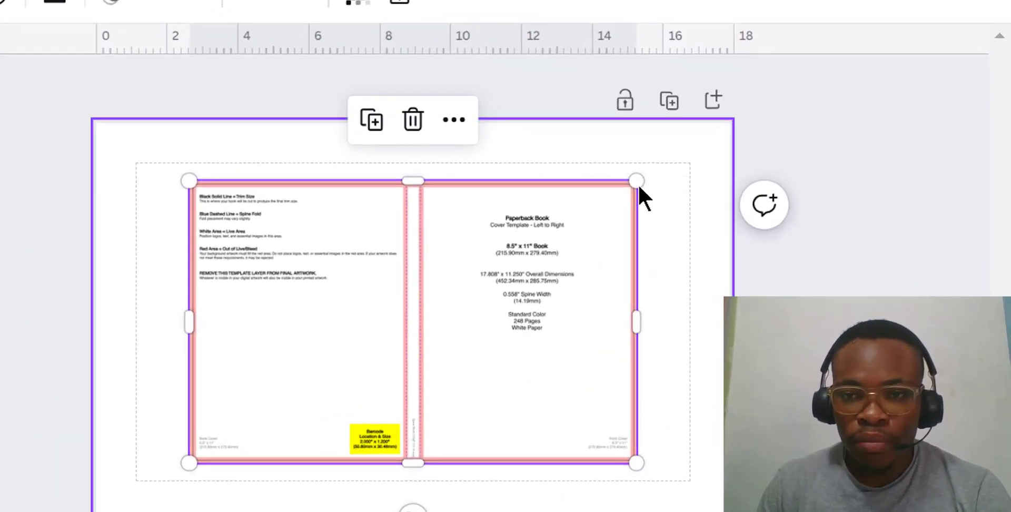
Step: Enlarge the cover template image from its opposite corners until it fills the whole page
{"action": "left_click_drag", "start_coordinate": [641, 181], "coordinate": [675, 181]}
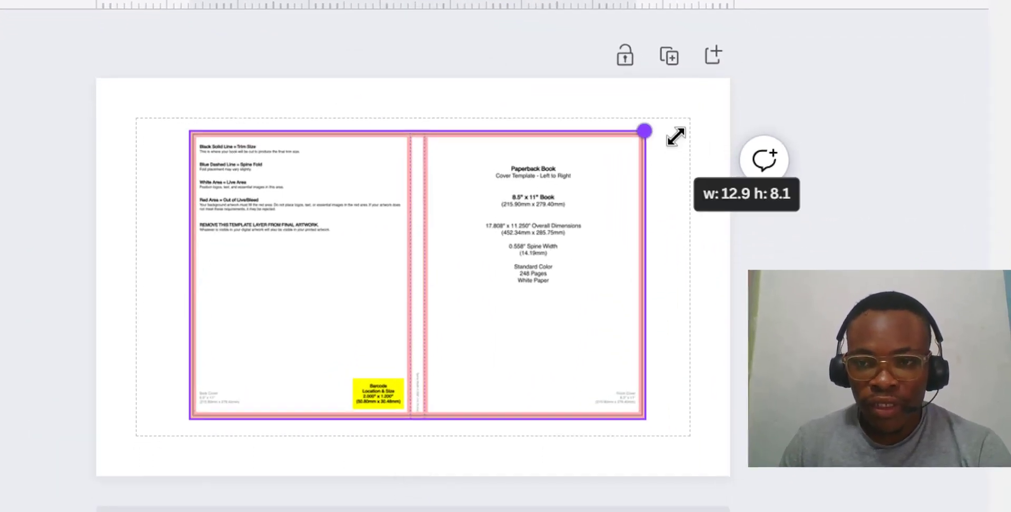
{"action": "left_click_drag", "start_coordinate": [676, 137], "coordinate": [732, 76]}
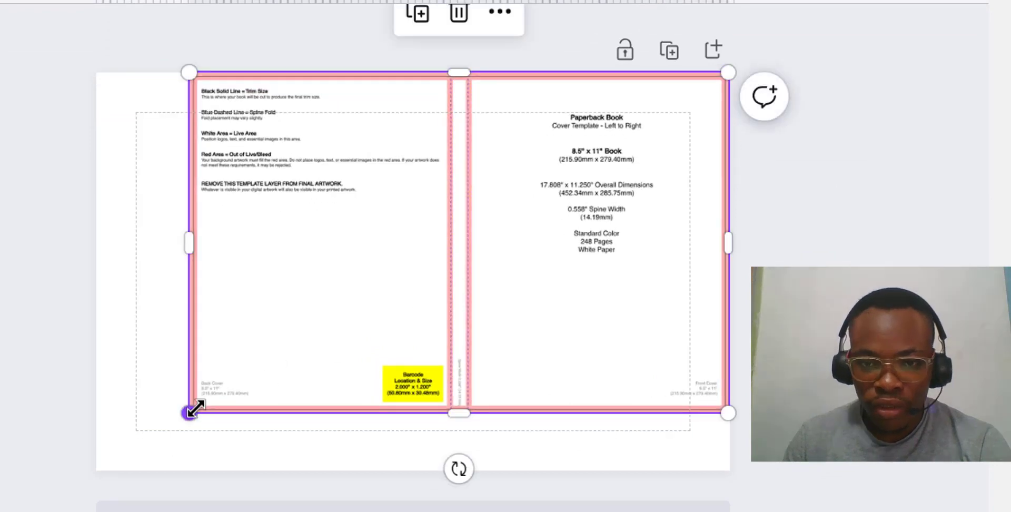
{"action": "left_click_drag", "start_coordinate": [195, 408], "coordinate": [85, 448]}
{"action": "key", "text": "Escape"}
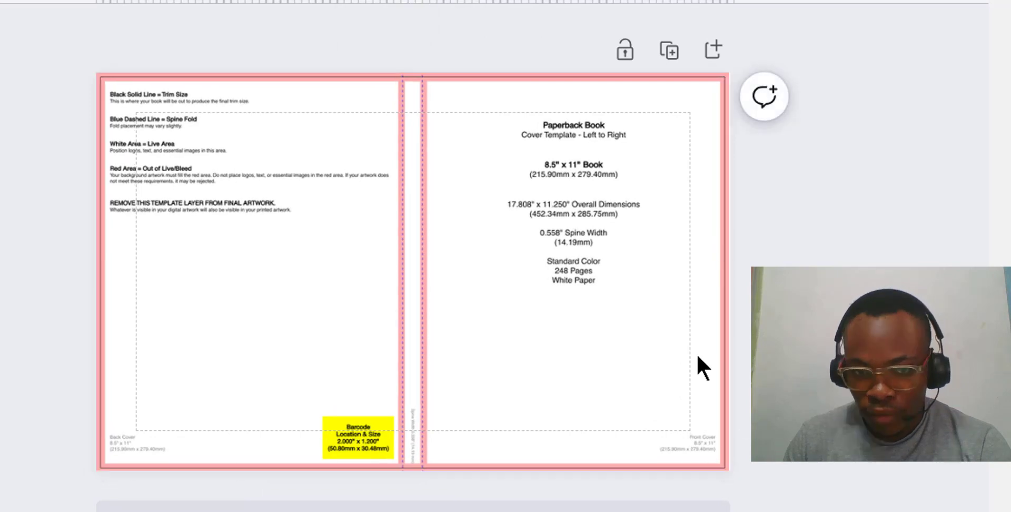
Step: Nudge the template image slightly right and up to align it with the page edges, and check the fit up close
{"action": "left_click", "coordinate": [655, 304]}
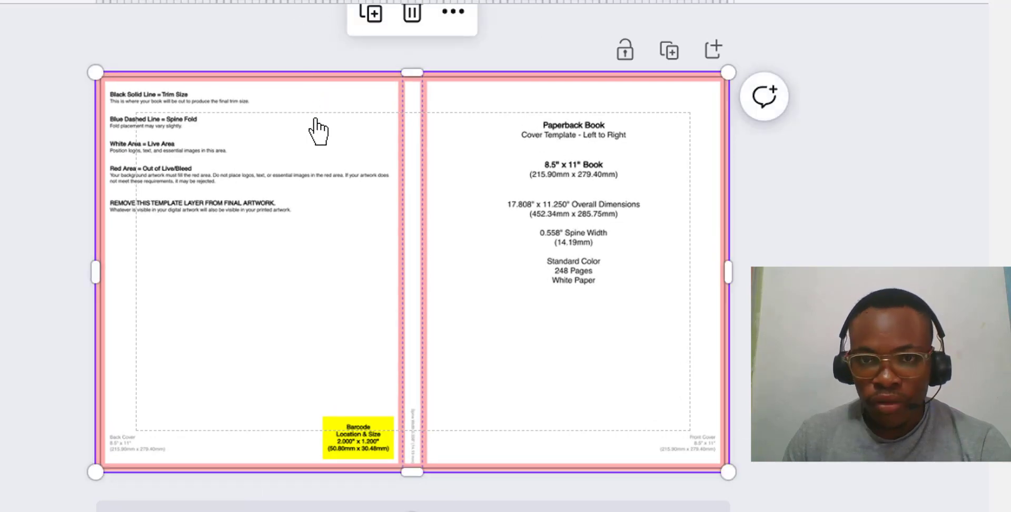
{"action": "key", "text": "Right"}
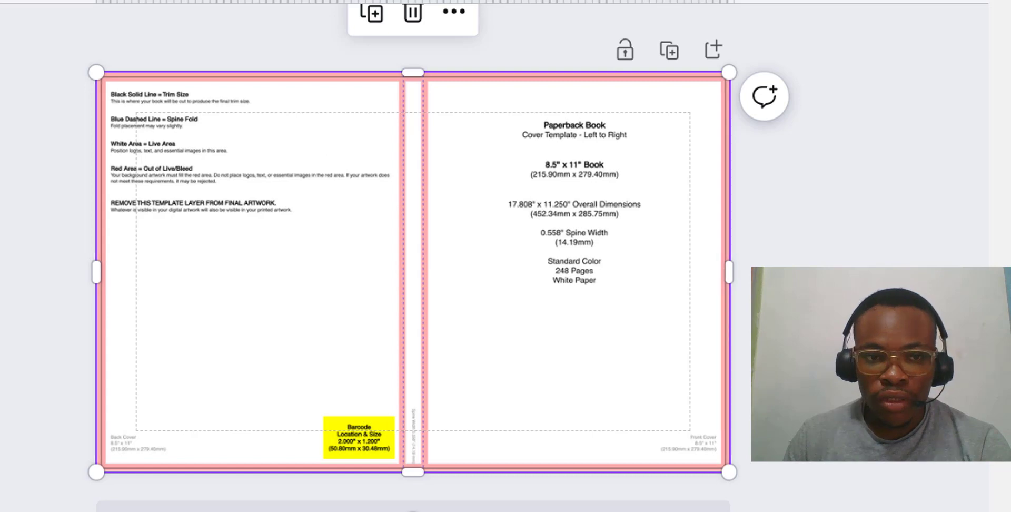
{"action": "key", "text": "Up"}
{"action": "left_click", "coordinate": [783, 169]}
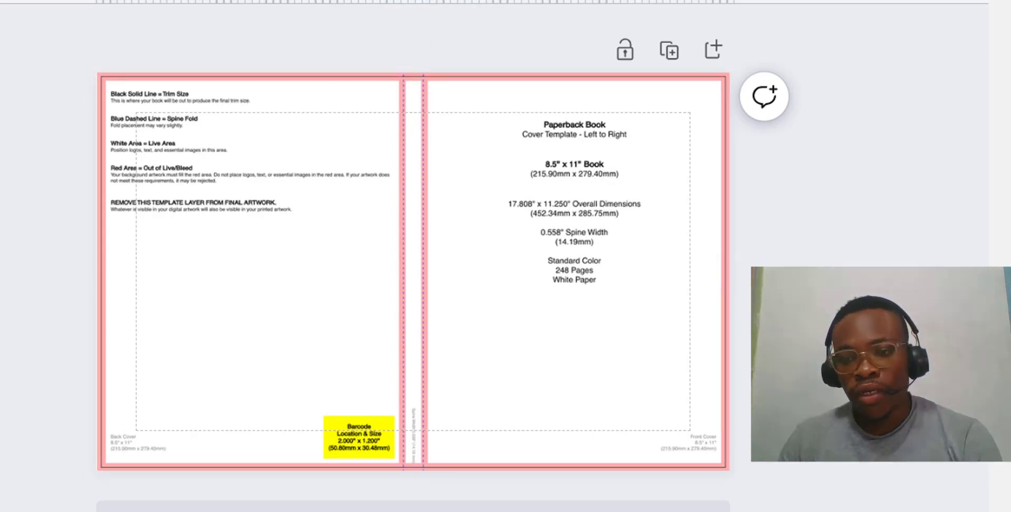
{"action": "key", "text": "ctrl+plus"}
{"action": "key", "text": "ctrl+plus"}
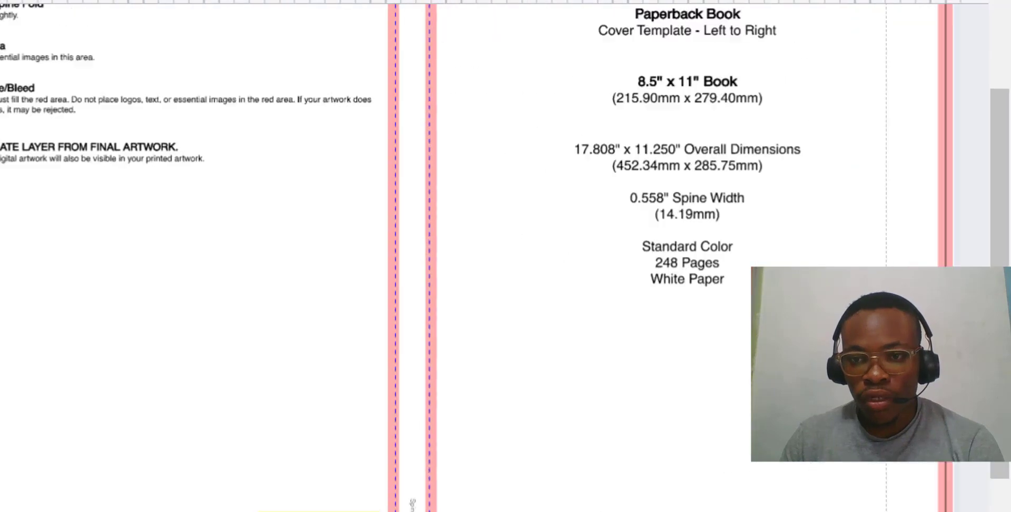
{"action": "key", "text": "ctrl+minus"}
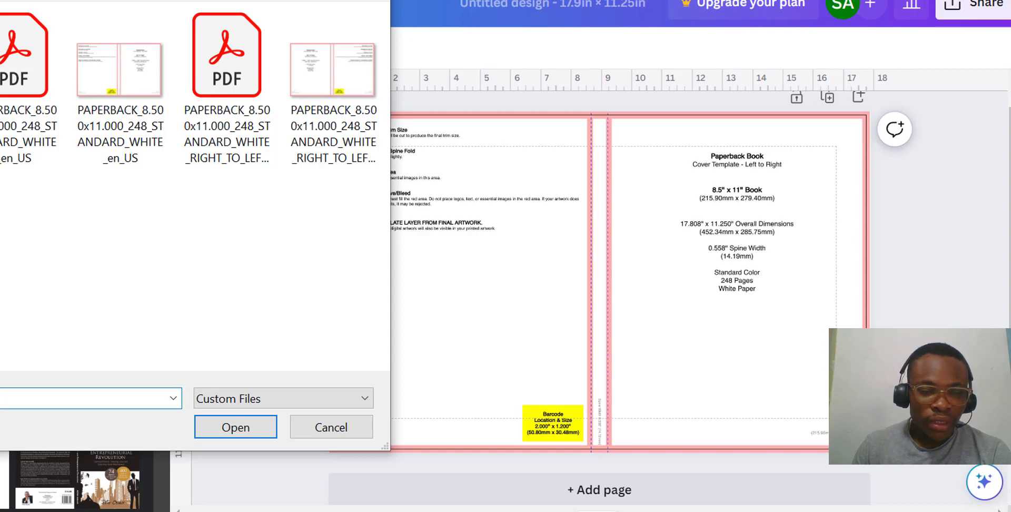
Step: Upload the kids 2 image and the newest purple children's cover image from the Downloads folder
{"action": "left_click", "coordinate": [0, 211]}
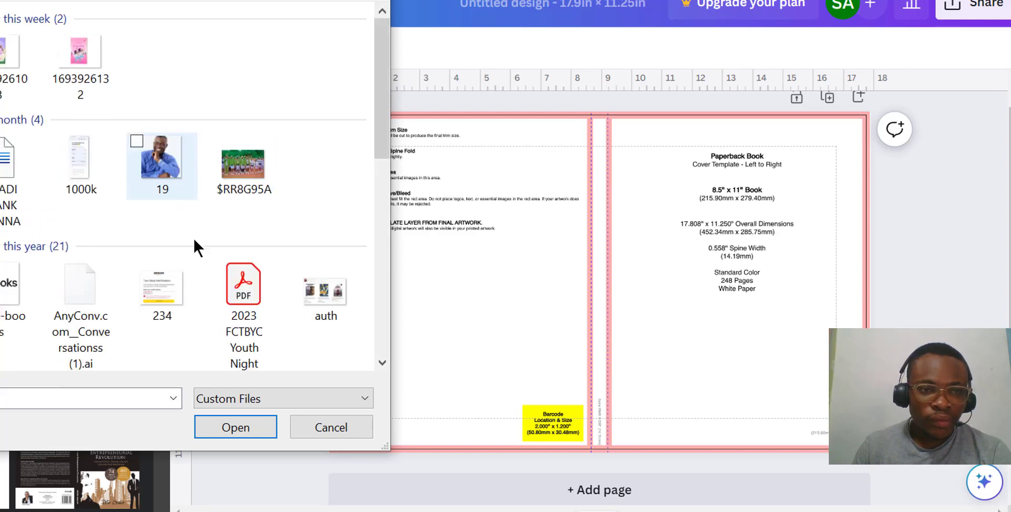
{"action": "scroll", "coordinate": [185, 242], "scroll_direction": "down", "scroll_amount": 5}
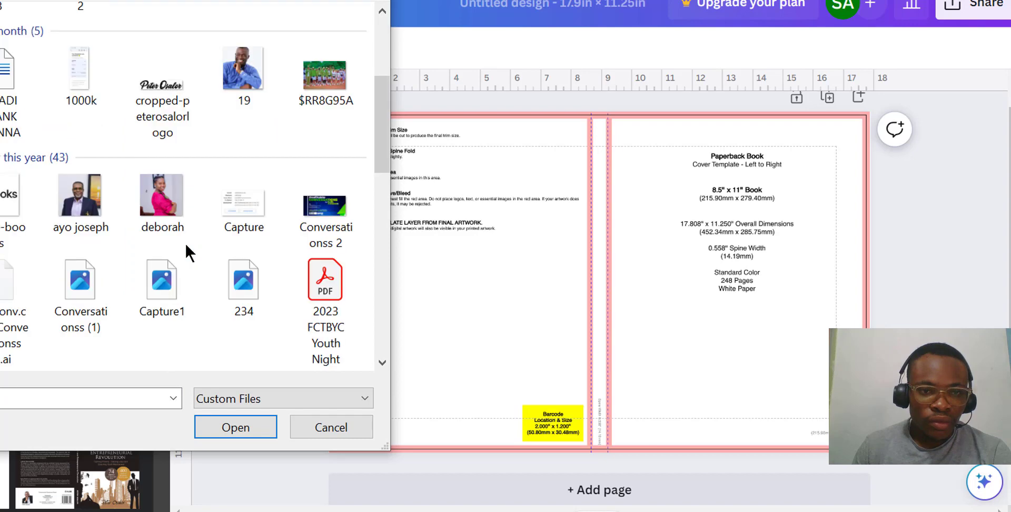
{"action": "scroll", "coordinate": [185, 243], "scroll_direction": "up", "scroll_amount": 5}
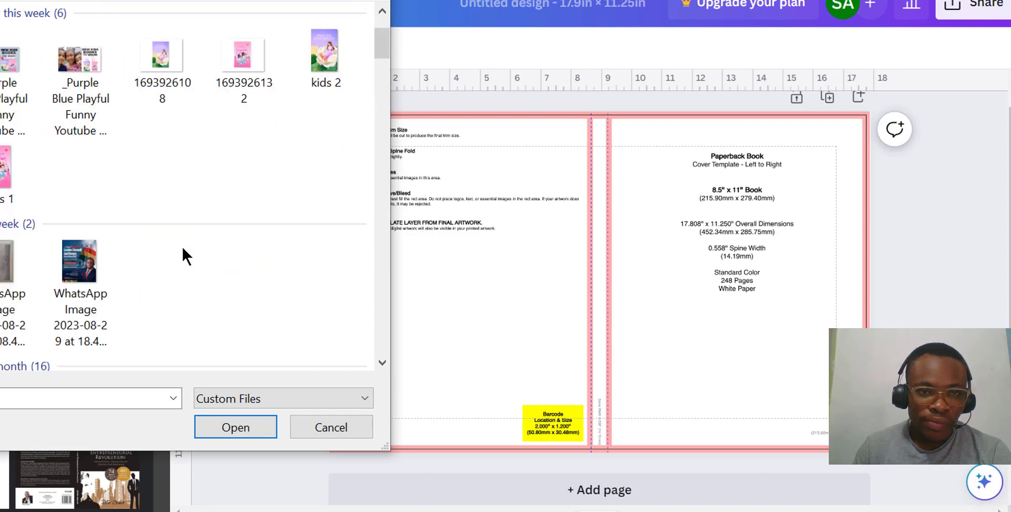
{"action": "left_click", "coordinate": [315, 62]}
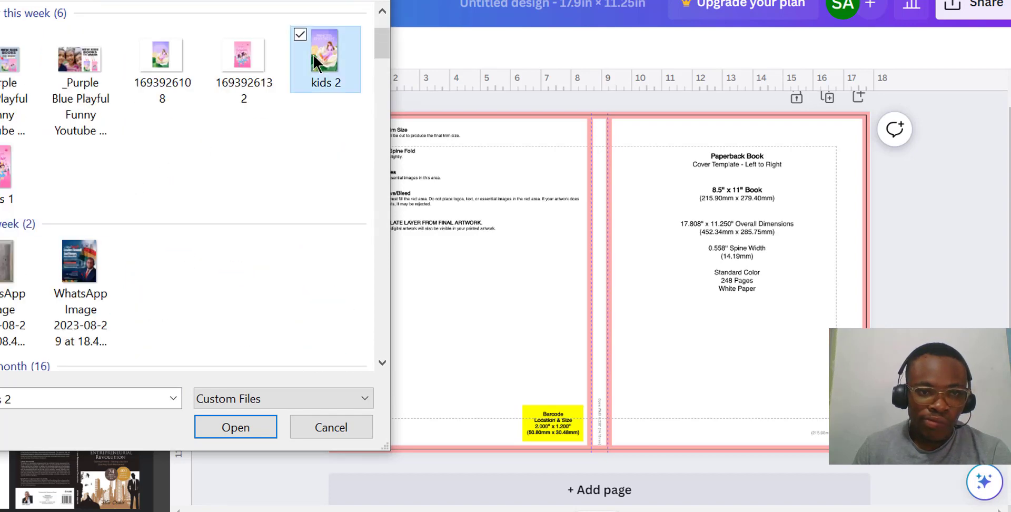
{"action": "left_click", "coordinate": [236, 427]}
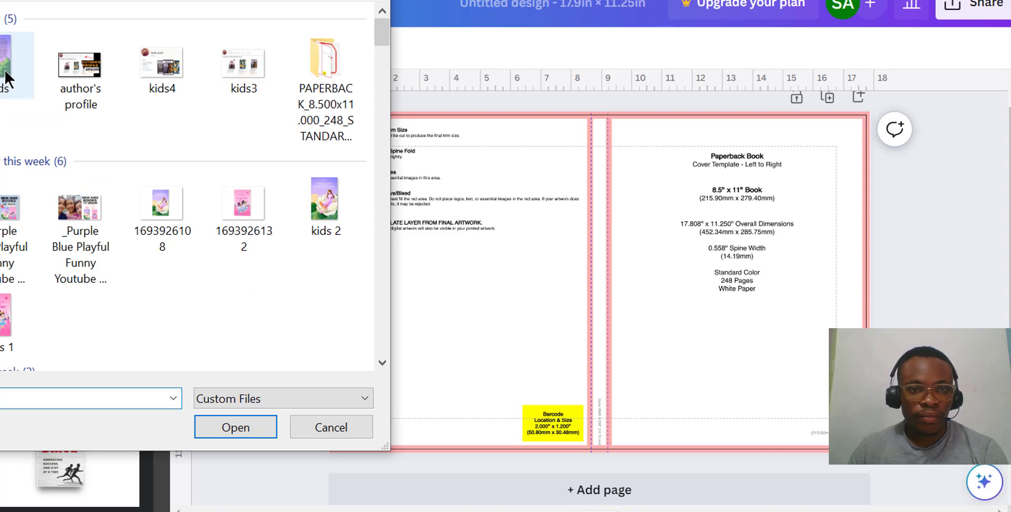
{"action": "left_click", "coordinate": [7, 74]}
{"action": "left_click", "coordinate": [229, 424]}
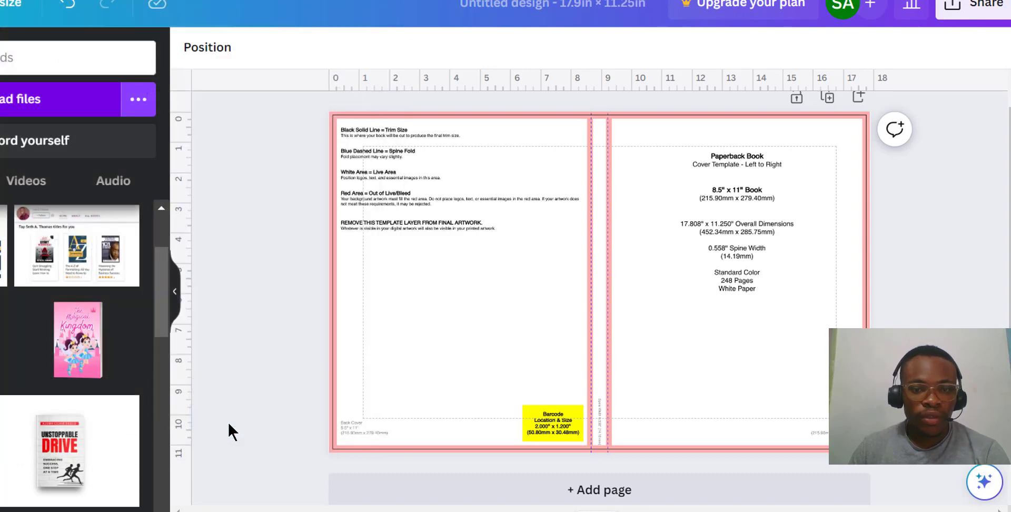
Step: Add the uploaded Princess Emi's Dream front cover image to the page and place it at the page's upper-right corner
{"action": "mouse_move", "coordinate": [72, 345]}
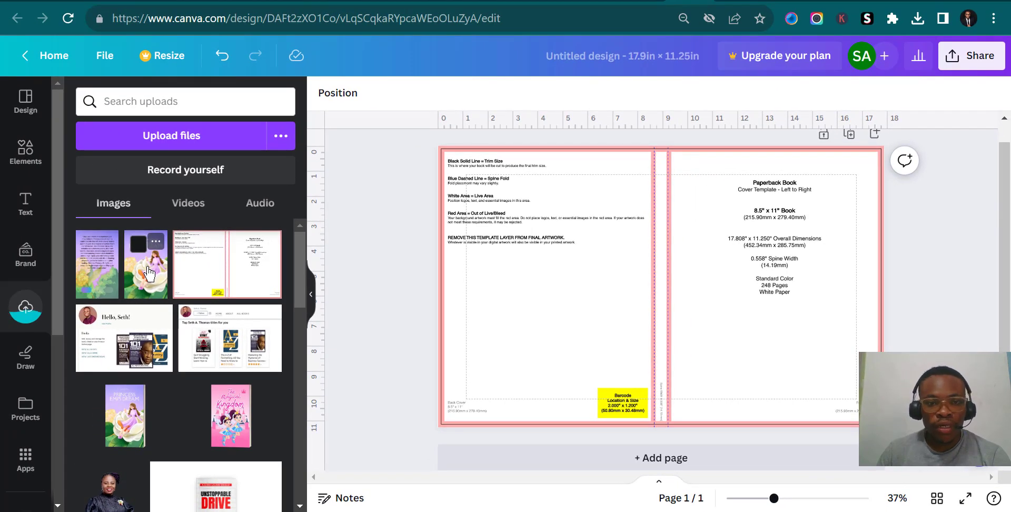
{"action": "left_click", "coordinate": [150, 272]}
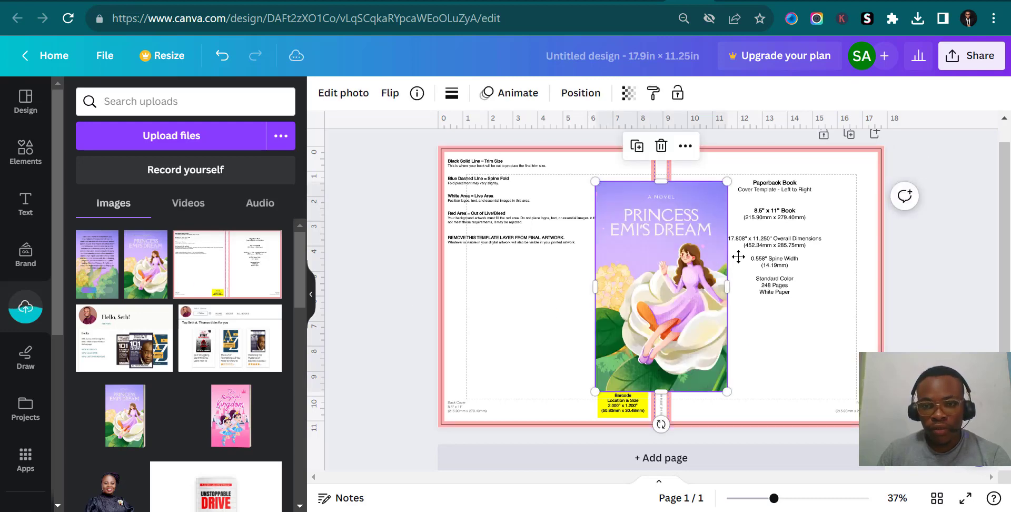
{"action": "left_click_drag", "start_coordinate": [761, 254], "coordinate": [839, 237]}
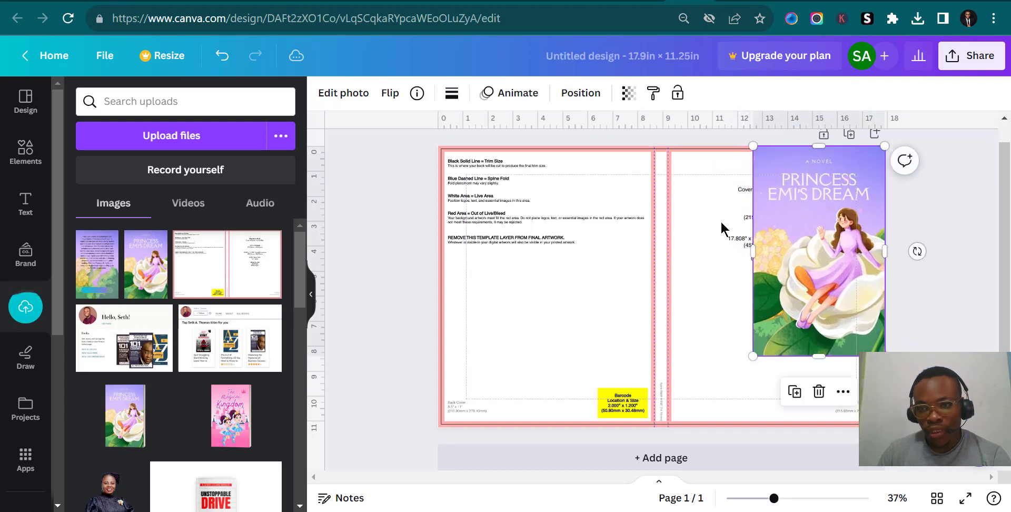
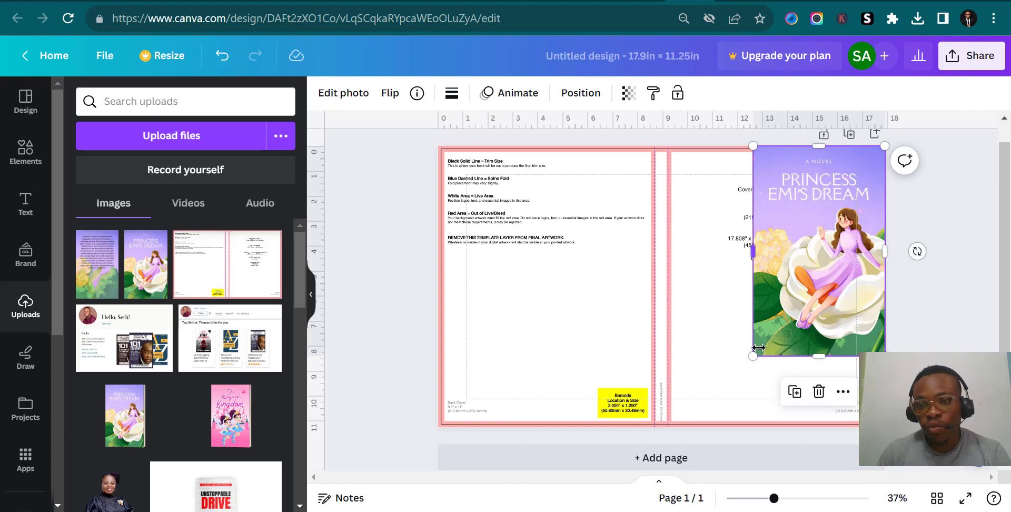
{"action": "left_click_drag", "start_coordinate": [756, 285], "coordinate": [693, 356]}
{"action": "left_click_drag", "start_coordinate": [761, 295], "coordinate": [825, 223]}
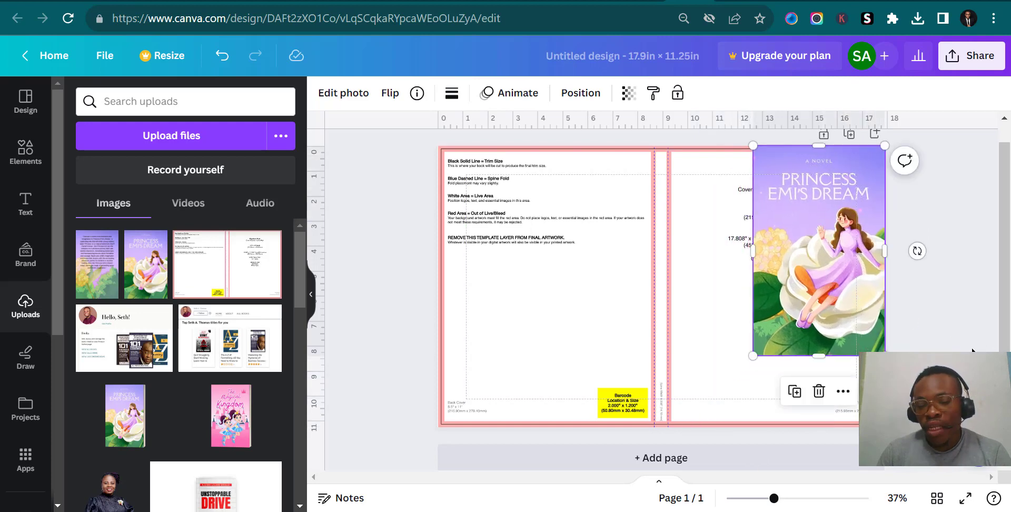
{"action": "left_click", "coordinate": [956, 300]}
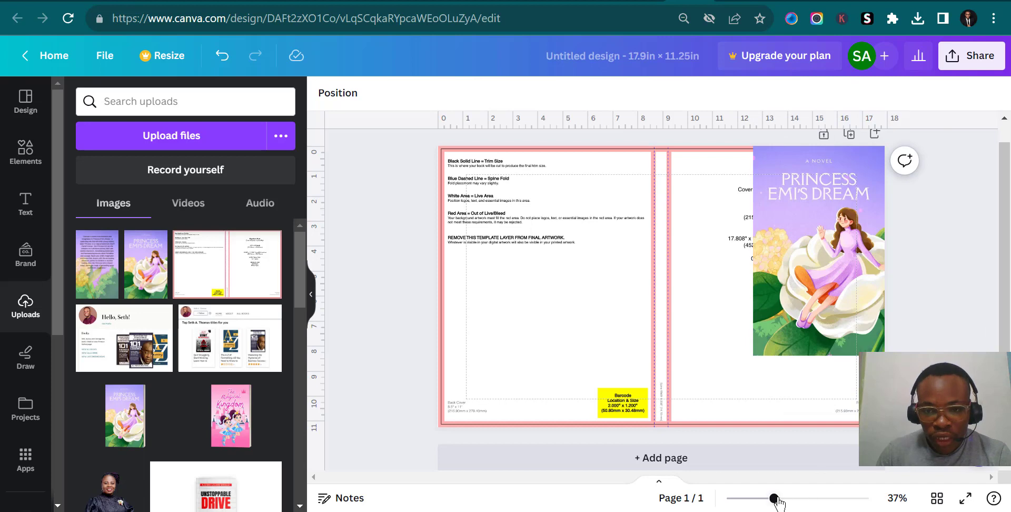
Step: Examine the template's trim size and spine fold notes together with the spine guides they describe
{"action": "left_click", "coordinate": [822, 497]}
{"action": "left_click", "coordinate": [823, 495]}
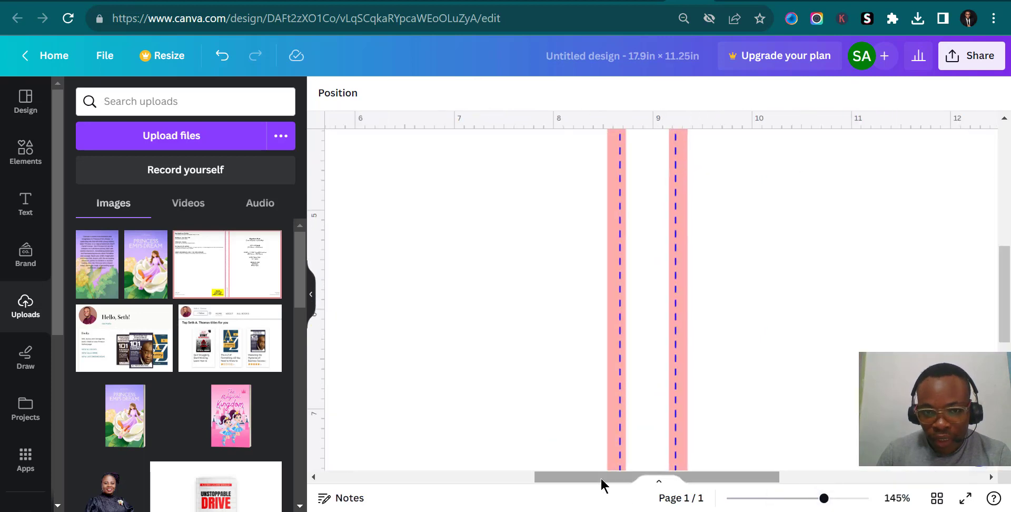
{"action": "left_click_drag", "start_coordinate": [601, 476], "coordinate": [442, 495]}
{"action": "scroll", "coordinate": [526, 380], "scroll_direction": "up", "scroll_amount": 8}
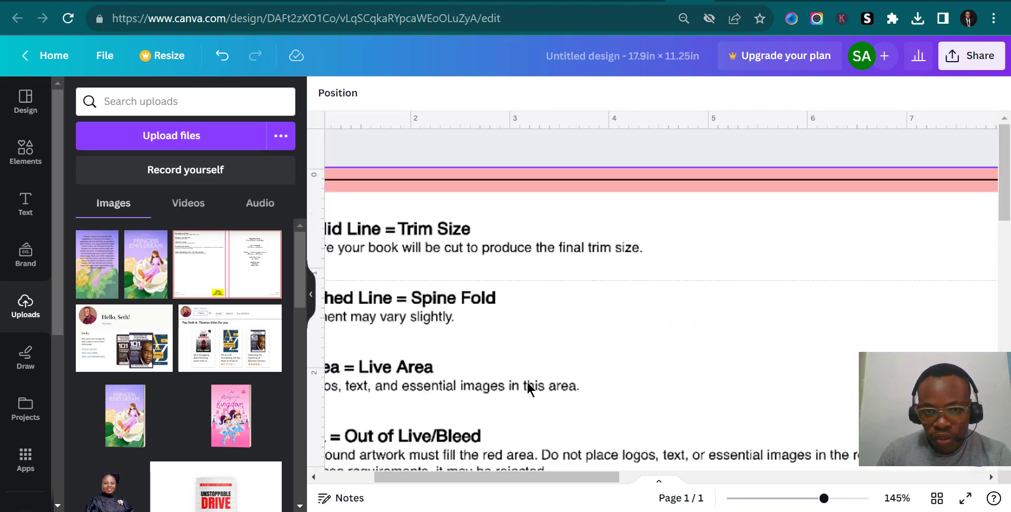
{"action": "scroll", "coordinate": [511, 443], "scroll_direction": "down", "scroll_amount": 2}
{"action": "left_click_drag", "start_coordinate": [504, 476], "coordinate": [469, 475]}
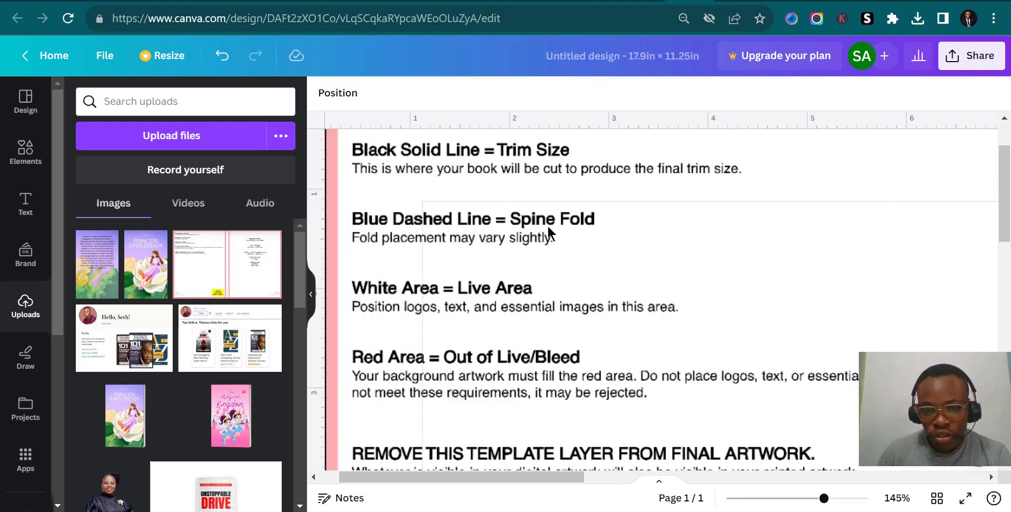
{"action": "scroll", "coordinate": [463, 206], "scroll_direction": "up", "scroll_amount": 2}
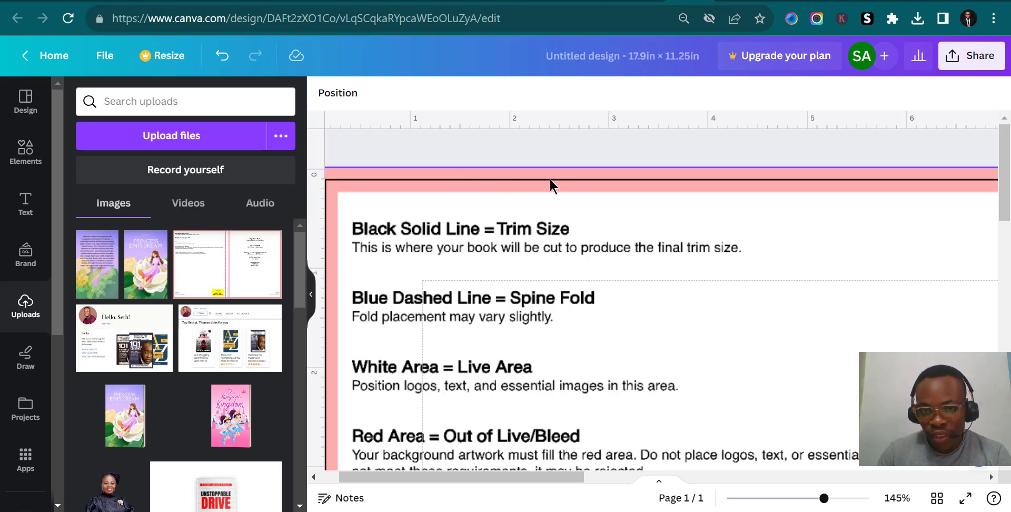
{"action": "scroll", "coordinate": [399, 284], "scroll_direction": "down", "scroll_amount": 3}
{"action": "scroll", "coordinate": [378, 199], "scroll_direction": "up", "scroll_amount": 3}
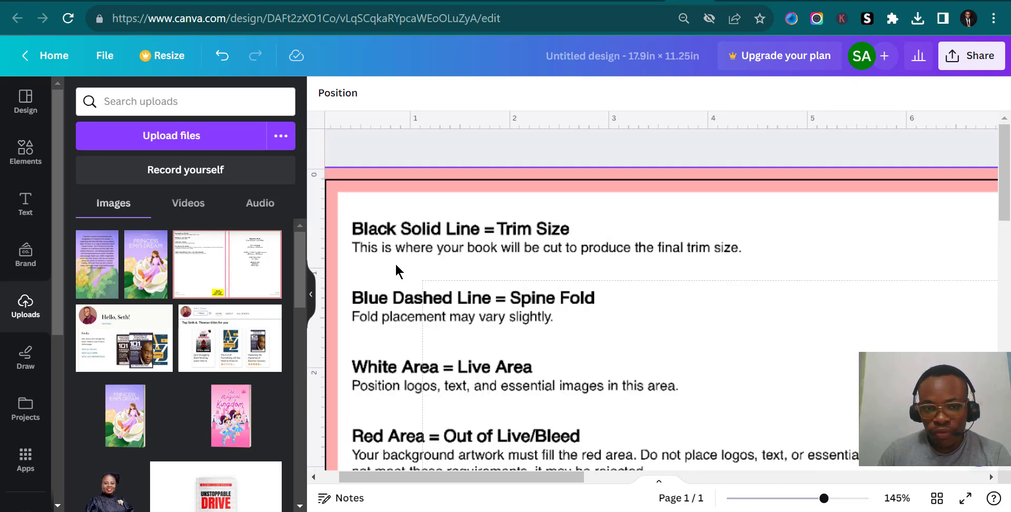
{"action": "scroll", "coordinate": [662, 467], "scroll_direction": "right", "scroll_amount": 10}
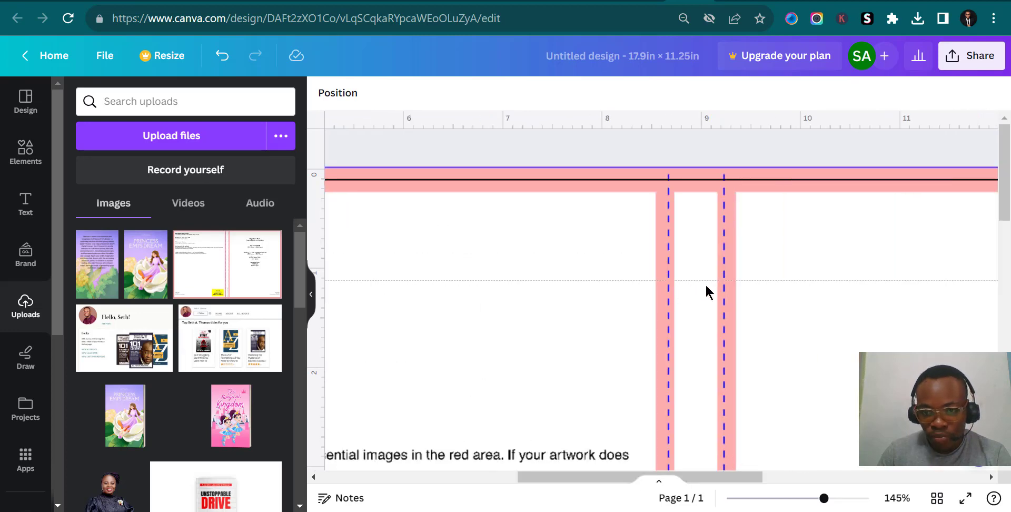
{"action": "left_click_drag", "start_coordinate": [606, 476], "coordinate": [424, 476]}
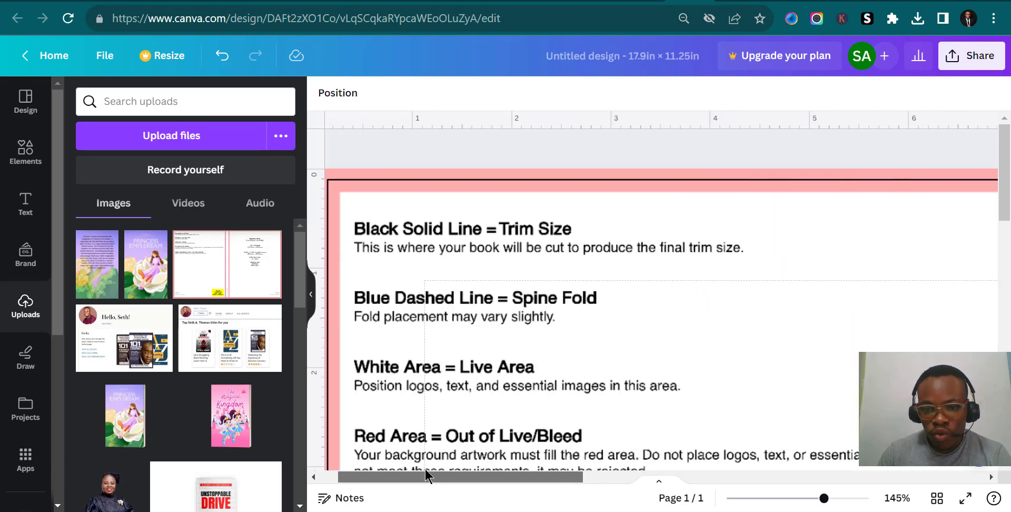
Step: Read the template's notes on the white live area, the red bleed area and removing the template layer from final artwork
{"action": "scroll", "coordinate": [404, 322], "scroll_direction": "down", "scroll_amount": 1}
{"action": "scroll", "coordinate": [411, 316], "scroll_direction": "down", "scroll_amount": 1}
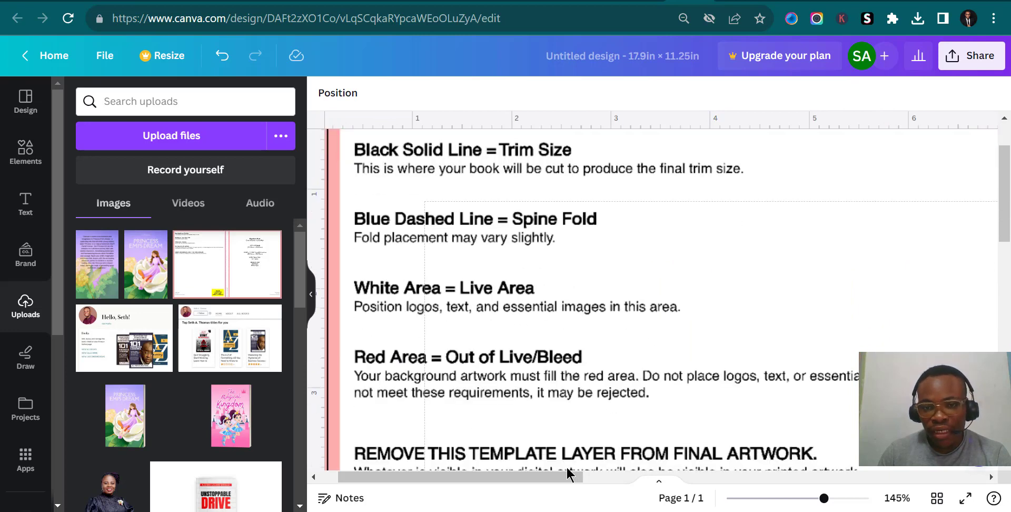
{"action": "scroll", "coordinate": [744, 301], "scroll_direction": "up", "scroll_amount": 3}
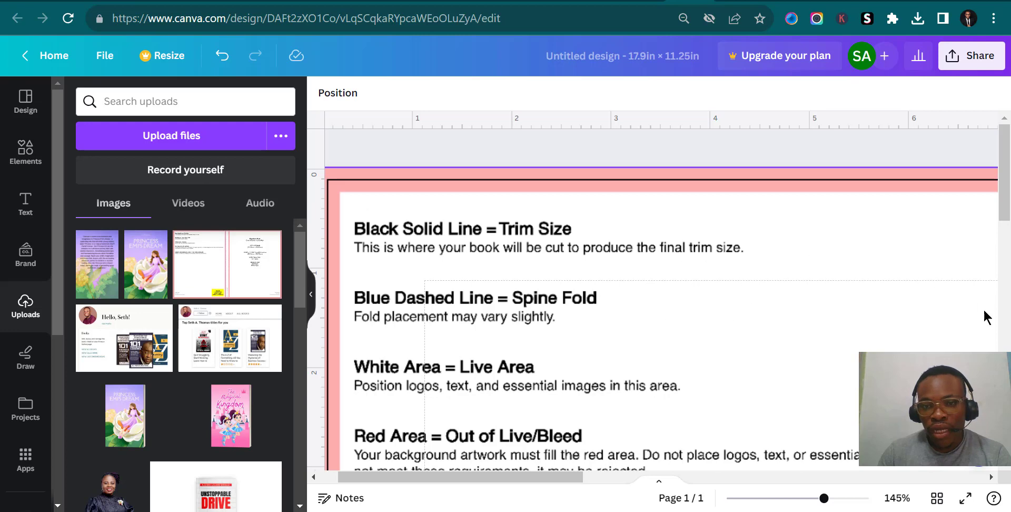
{"action": "scroll", "coordinate": [526, 452], "scroll_direction": "down", "scroll_amount": 5}
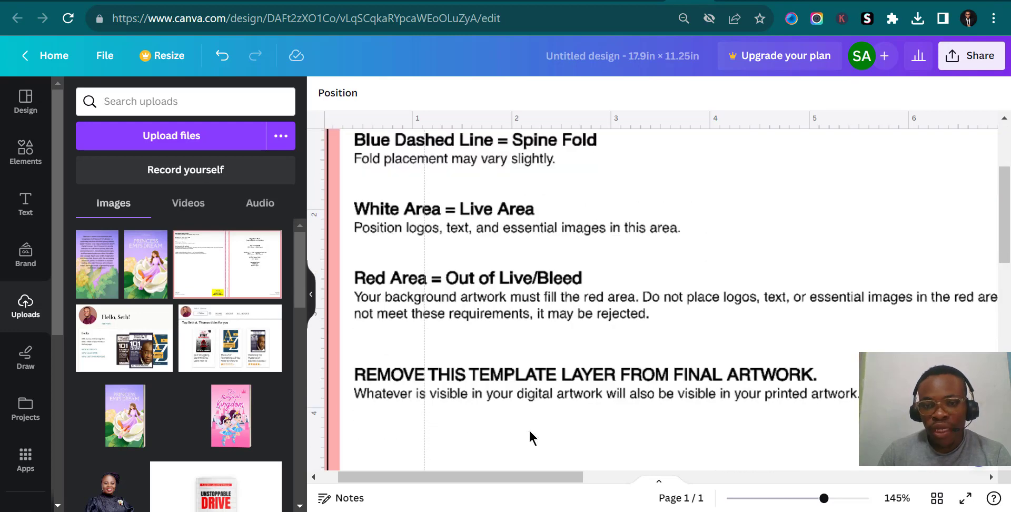
{"action": "left_click_drag", "start_coordinate": [527, 475], "coordinate": [519, 489]}
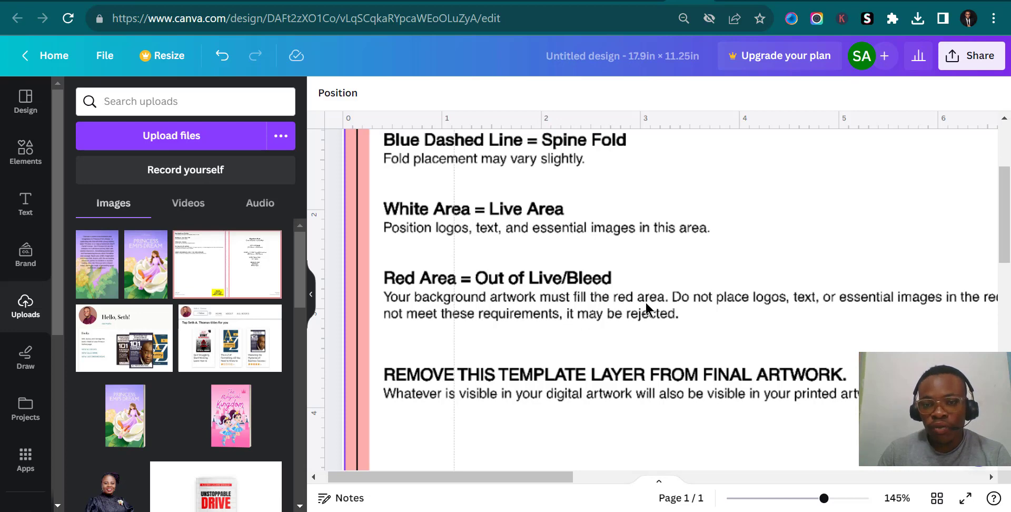
{"action": "left_click_drag", "start_coordinate": [545, 477], "coordinate": [511, 477]}
{"action": "scroll", "coordinate": [537, 308], "scroll_direction": "up", "scroll_amount": 3}
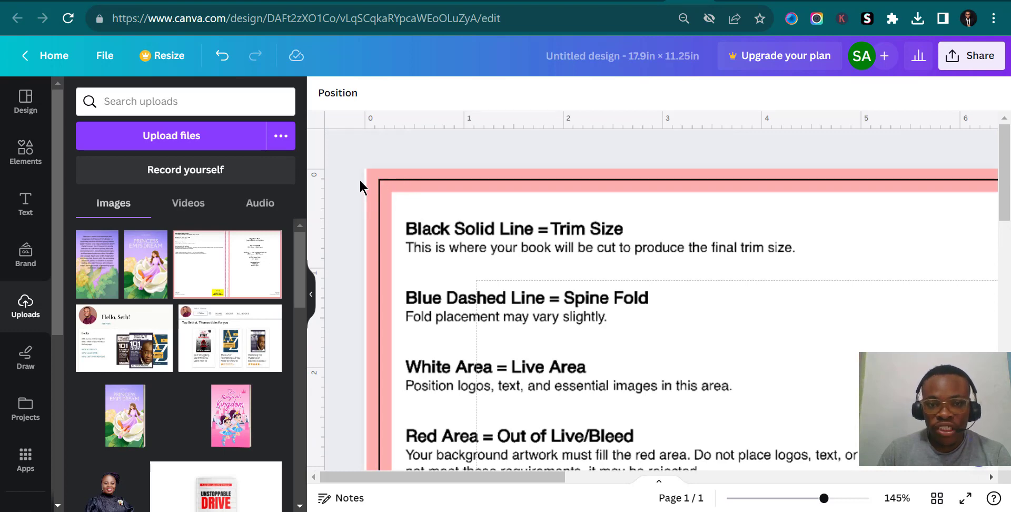
{"action": "scroll", "coordinate": [611, 316], "scroll_direction": "down", "scroll_amount": 4}
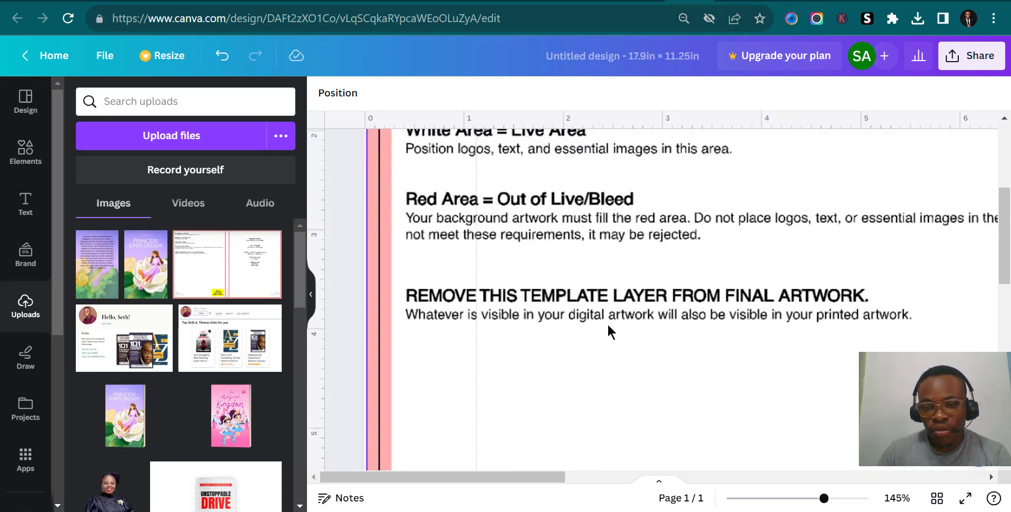
{"action": "scroll", "coordinate": [527, 230], "scroll_direction": "up", "scroll_amount": 2}
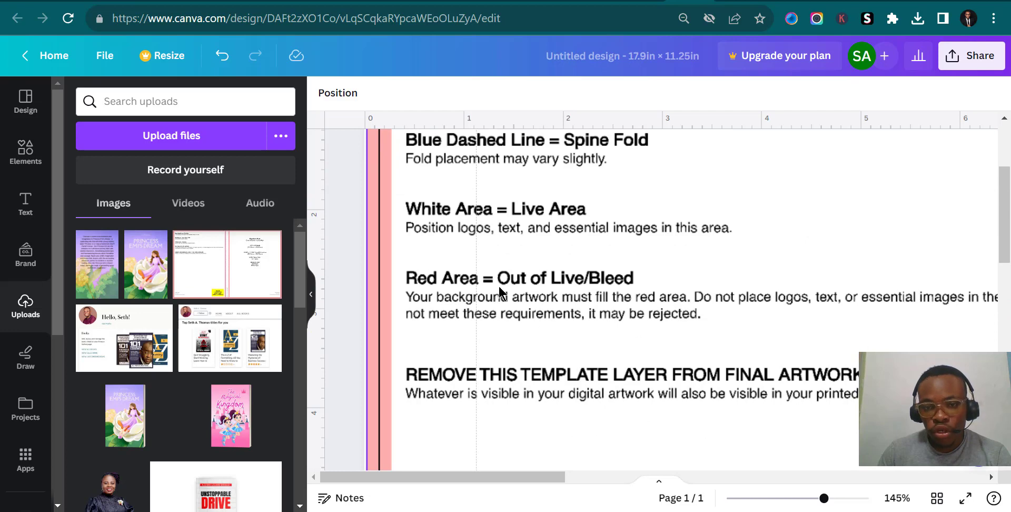
{"action": "scroll", "coordinate": [529, 332], "scroll_direction": "down", "scroll_amount": 2}
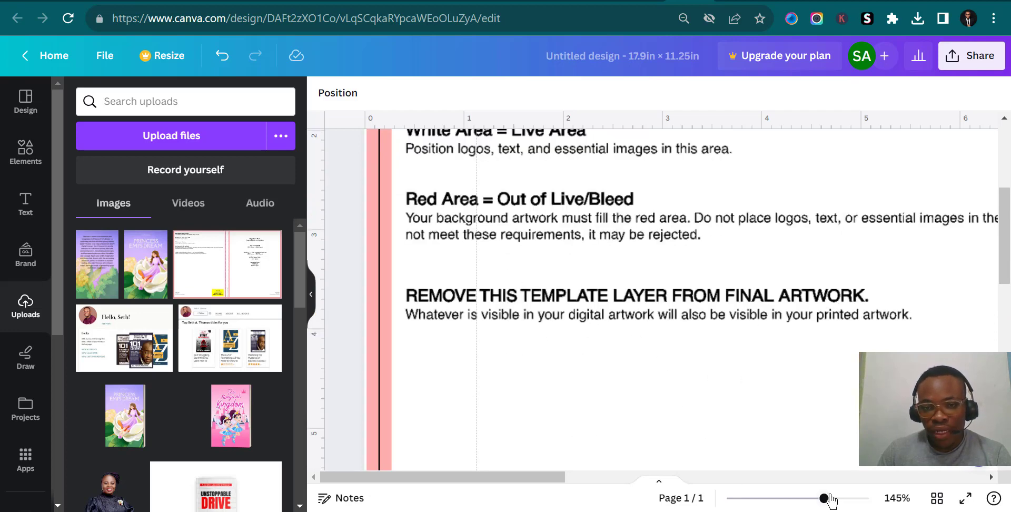
Step: Enlarge the front cover image from its upper-right corner until it spans from the right-hand spine fold line to the page's right edge
{"action": "left_click_drag", "start_coordinate": [800, 499], "coordinate": [767, 498]}
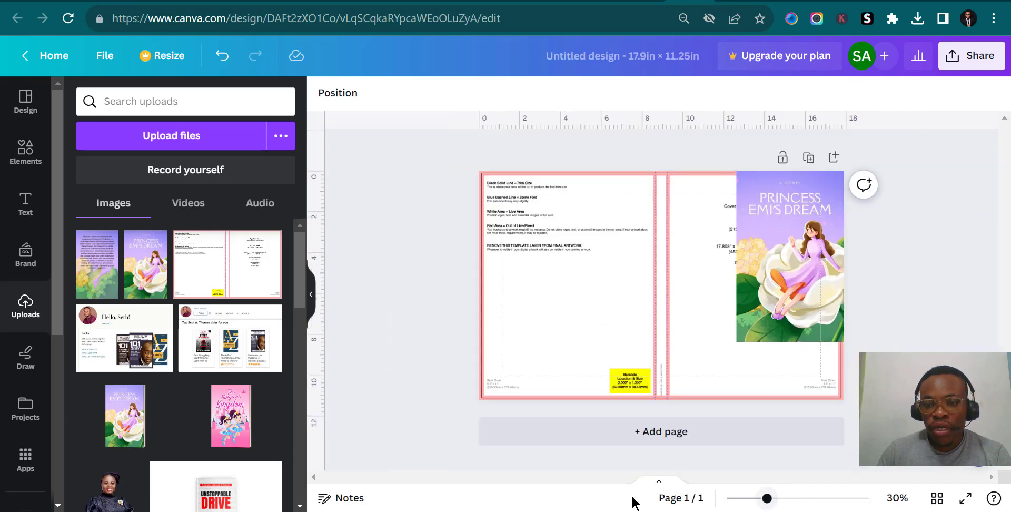
{"action": "left_click", "coordinate": [792, 500]}
{"action": "left_click", "coordinate": [791, 498]}
{"action": "left_click_drag", "start_coordinate": [790, 477], "coordinate": [774, 499]}
{"action": "scroll", "coordinate": [792, 427], "scroll_direction": "up", "scroll_amount": 3}
{"action": "left_click", "coordinate": [817, 290]}
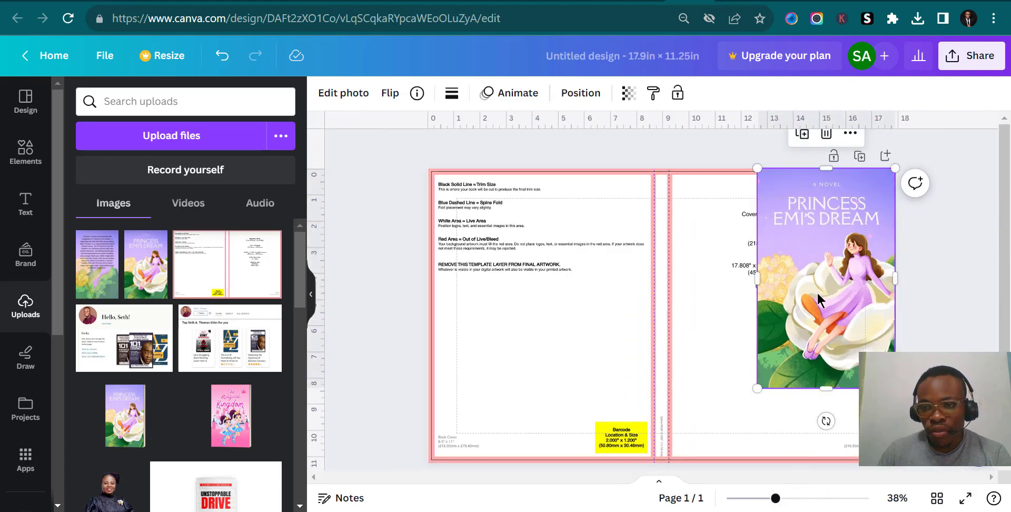
{"action": "left_click_drag", "start_coordinate": [756, 388], "coordinate": [628, 506]}
{"action": "left_click", "coordinate": [942, 278]}
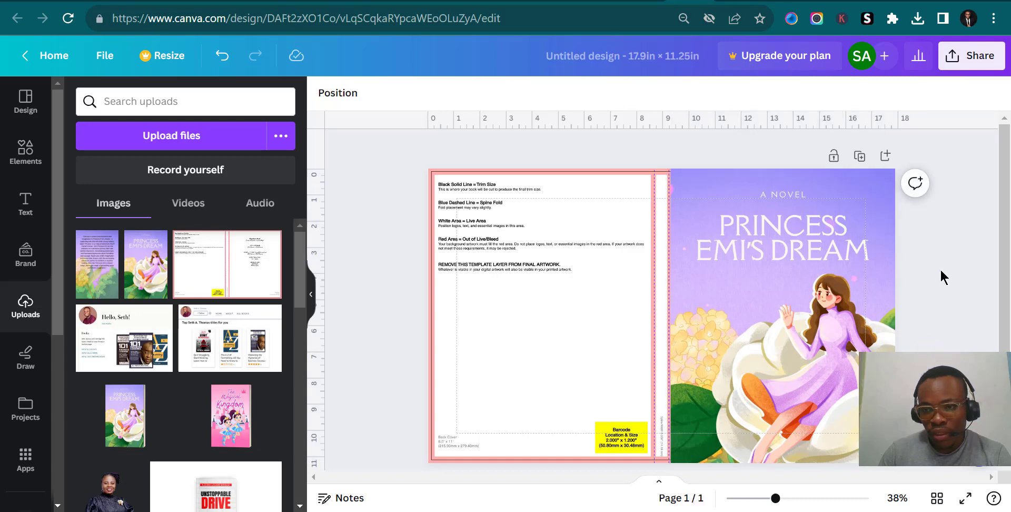
Step: Crop the front cover image's lower edge to line up with the bottom edge of the page
{"action": "scroll", "coordinate": [943, 275], "scroll_direction": "down", "scroll_amount": 1}
{"action": "left_click", "coordinate": [790, 464]}
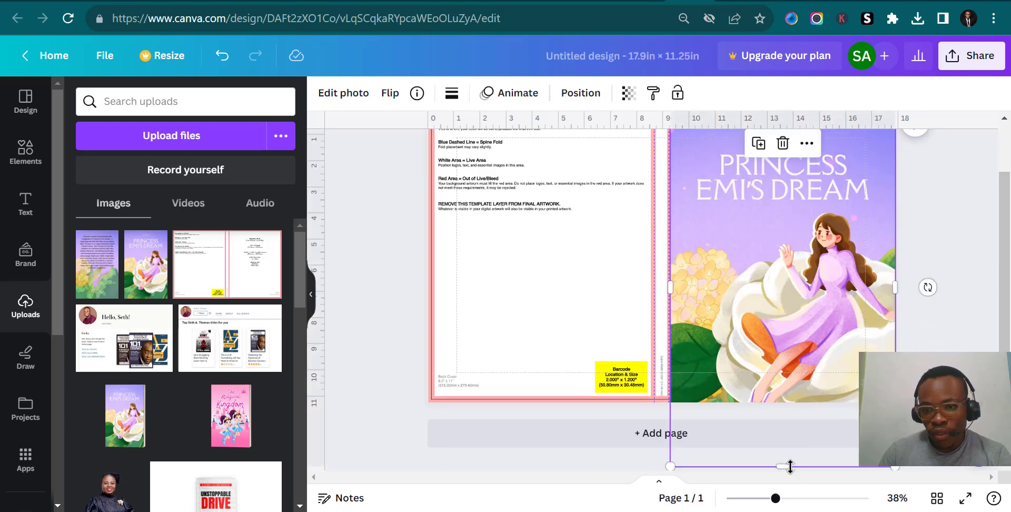
{"action": "left_click_drag", "start_coordinate": [789, 465], "coordinate": [794, 403]}
{"action": "left_click", "coordinate": [941, 324]}
{"action": "scroll", "coordinate": [756, 313], "scroll_direction": "up", "scroll_amount": 1}
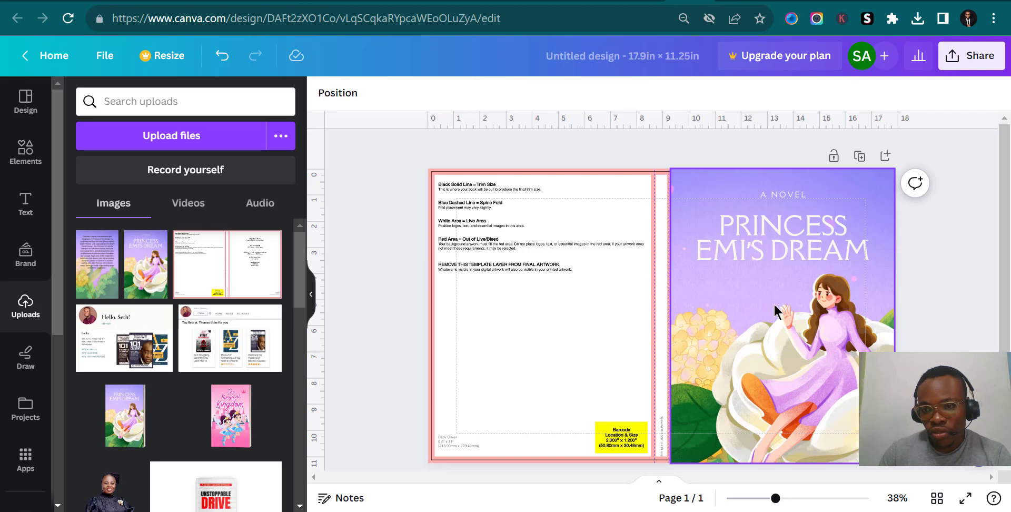
Step: Shift the front cover artwork slightly upward inside its crop frame
{"action": "double_click", "coordinate": [774, 302]}
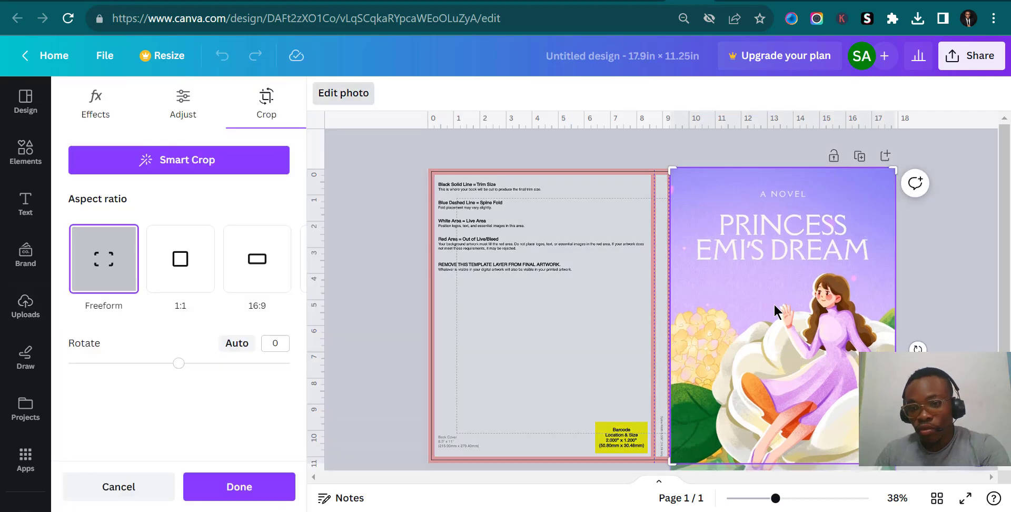
{"action": "left_click_drag", "start_coordinate": [838, 285], "coordinate": [935, 266]}
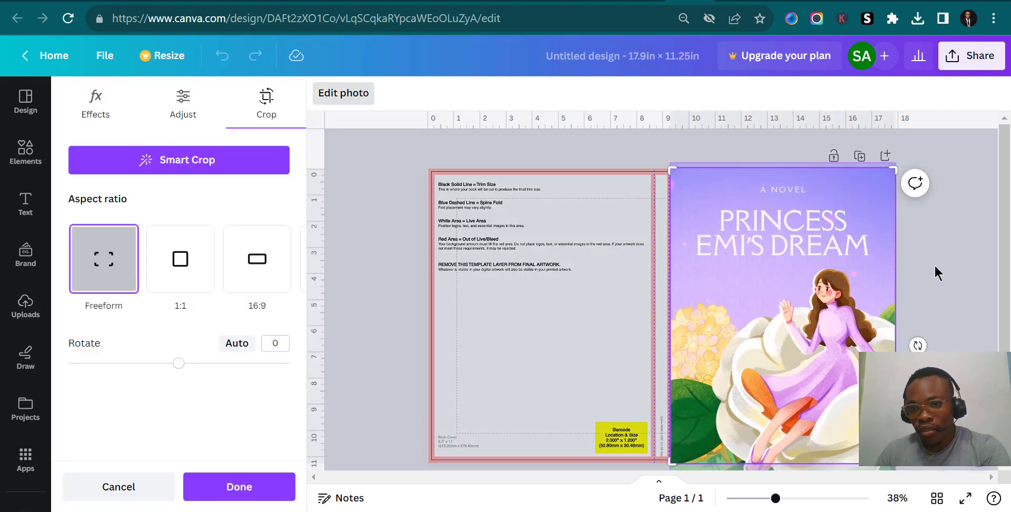
{"action": "left_click", "coordinate": [935, 269]}
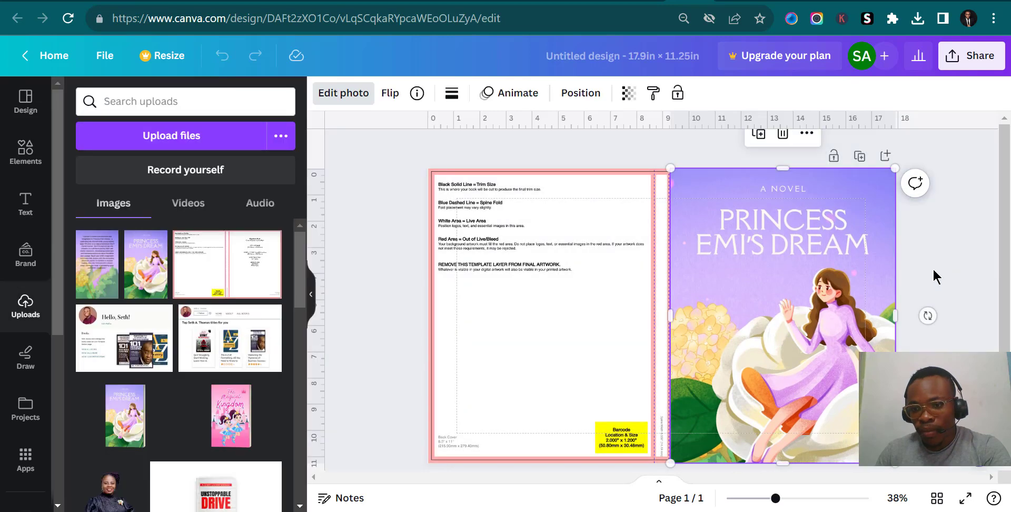
{"action": "left_click", "coordinate": [928, 277]}
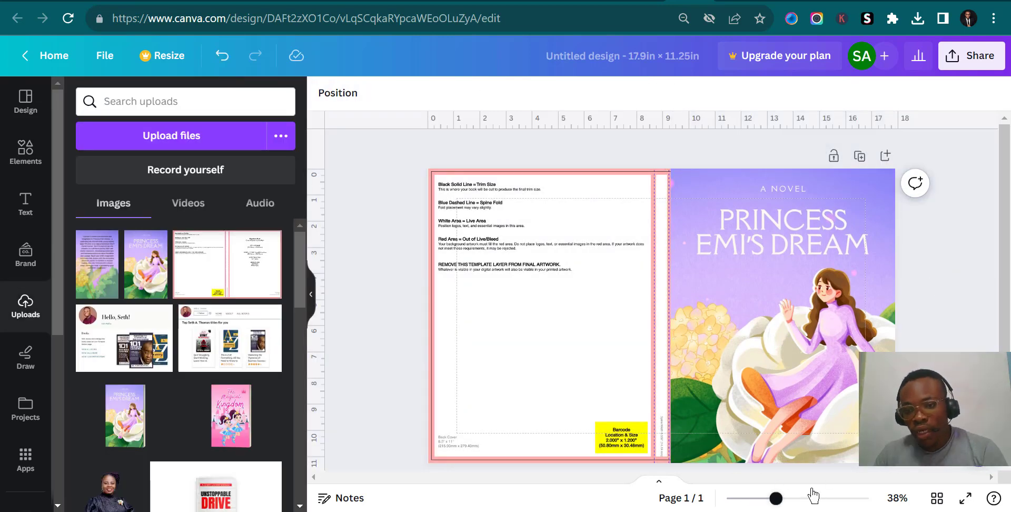
Step: Extend the front cover image's top and bottom edges slightly beyond the page boundary
{"action": "left_click_drag", "start_coordinate": [776, 498], "coordinate": [811, 498]}
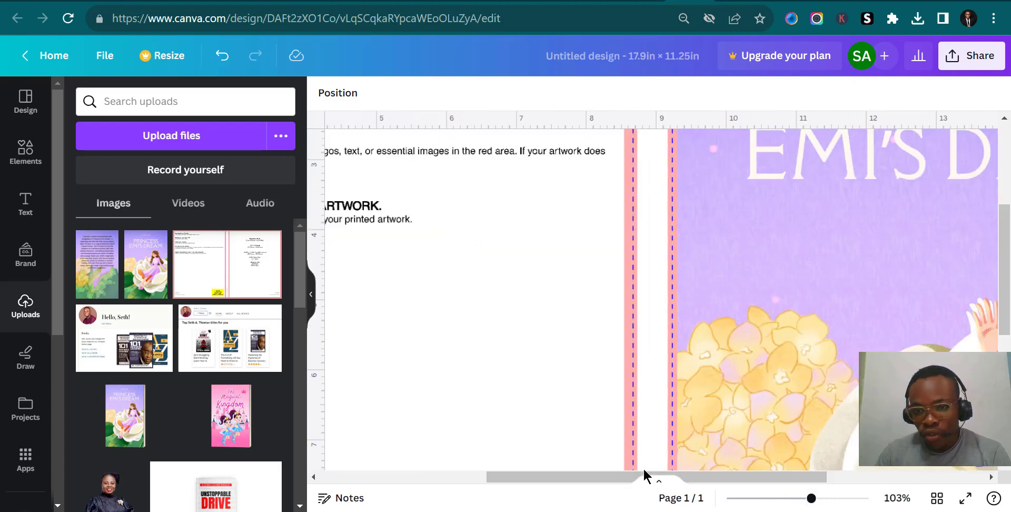
{"action": "left_click_drag", "start_coordinate": [813, 498], "coordinate": [819, 498]}
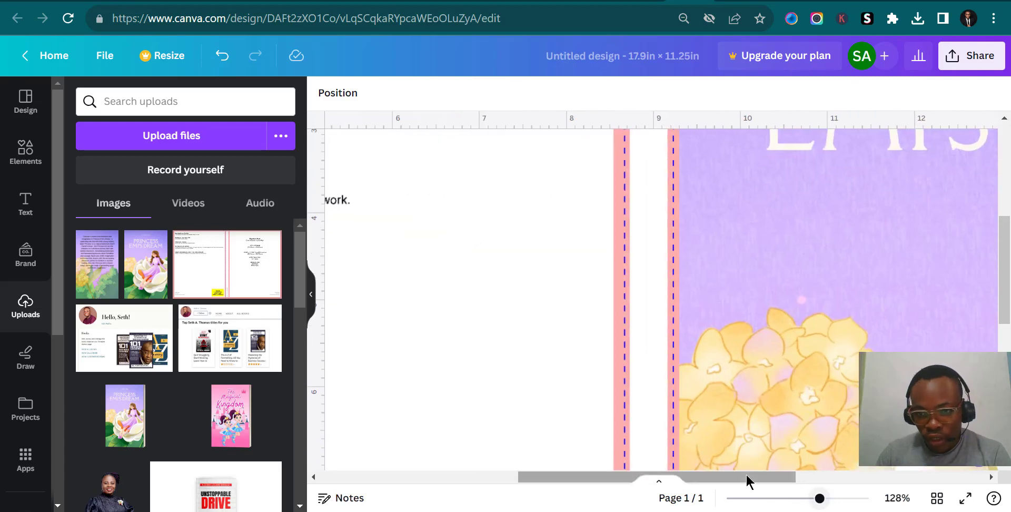
{"action": "left_click_drag", "start_coordinate": [746, 477], "coordinate": [990, 477]}
{"action": "scroll", "coordinate": [658, 295], "scroll_direction": "up", "scroll_amount": 5}
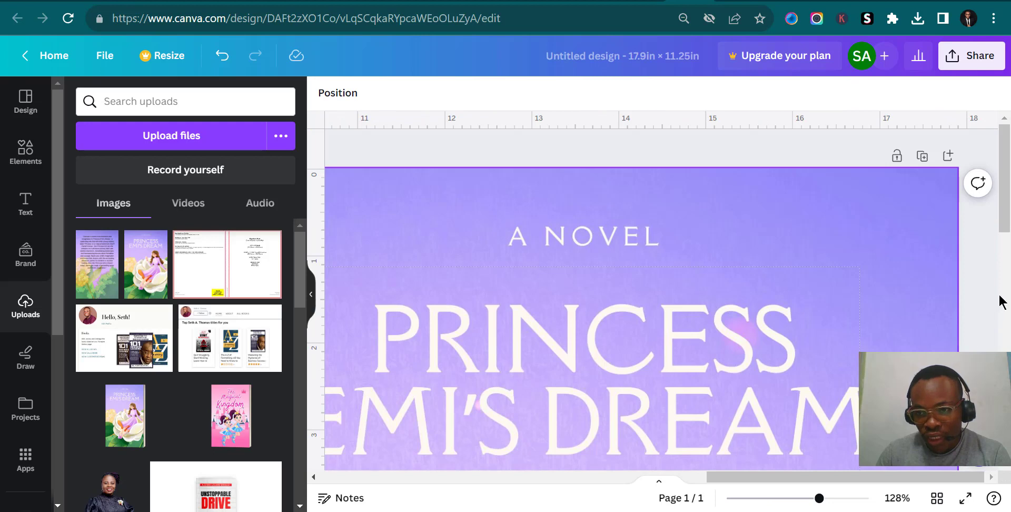
{"action": "left_click", "coordinate": [651, 187]}
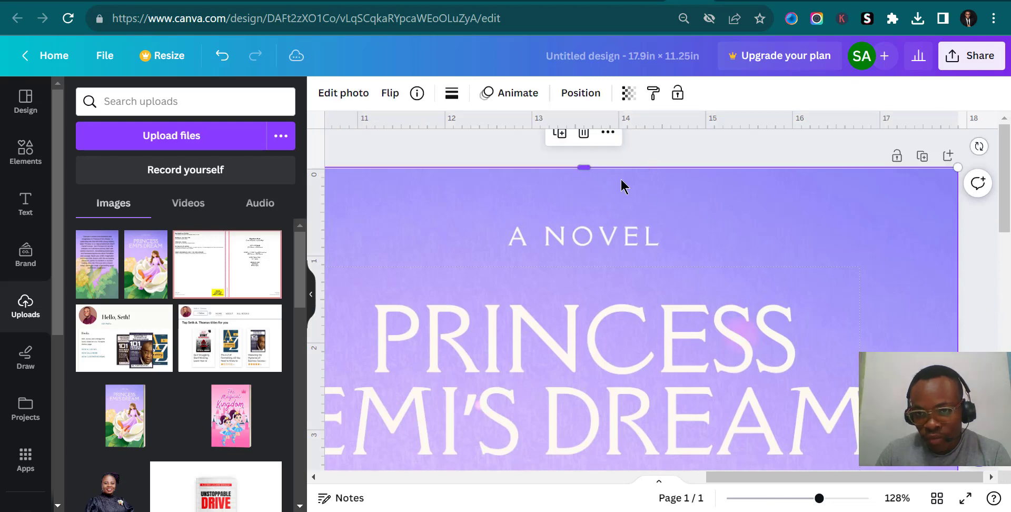
{"action": "left_click_drag", "start_coordinate": [590, 167], "coordinate": [583, 161]}
{"action": "scroll", "coordinate": [764, 387], "scroll_direction": "down", "scroll_amount": 10}
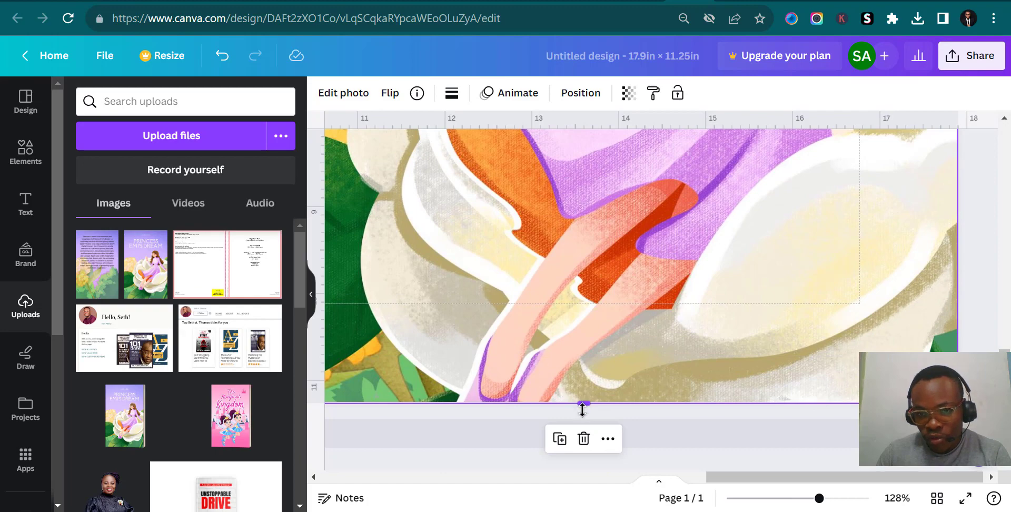
{"action": "left_click_drag", "start_coordinate": [582, 409], "coordinate": [583, 414]}
Step: Extend the front cover image's right edge slightly past the page edge and check its left edge against the spine fold
{"action": "scroll", "coordinate": [921, 347], "scroll_direction": "up", "scroll_amount": 3}
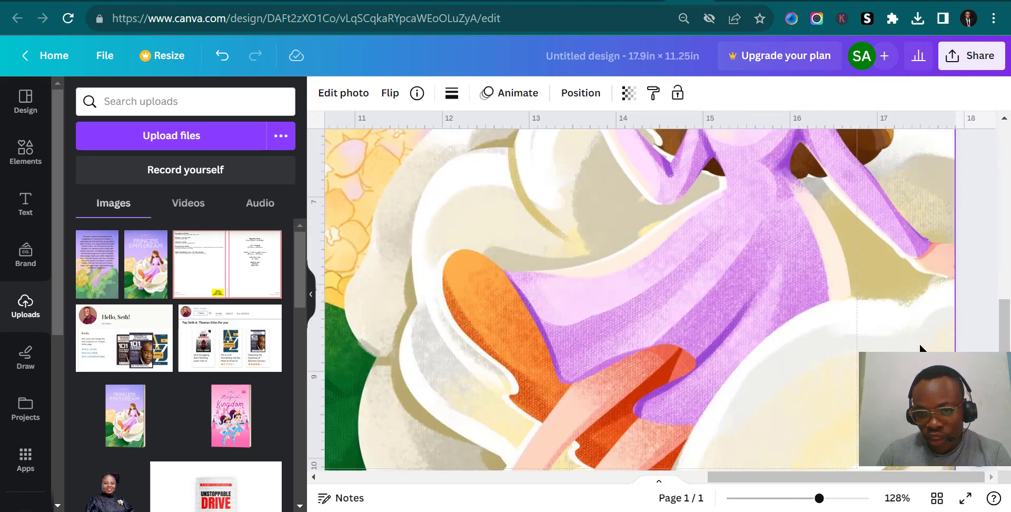
{"action": "scroll", "coordinate": [920, 348], "scroll_direction": "up", "scroll_amount": 5}
{"action": "left_click_drag", "start_coordinate": [960, 307], "coordinate": [976, 307]}
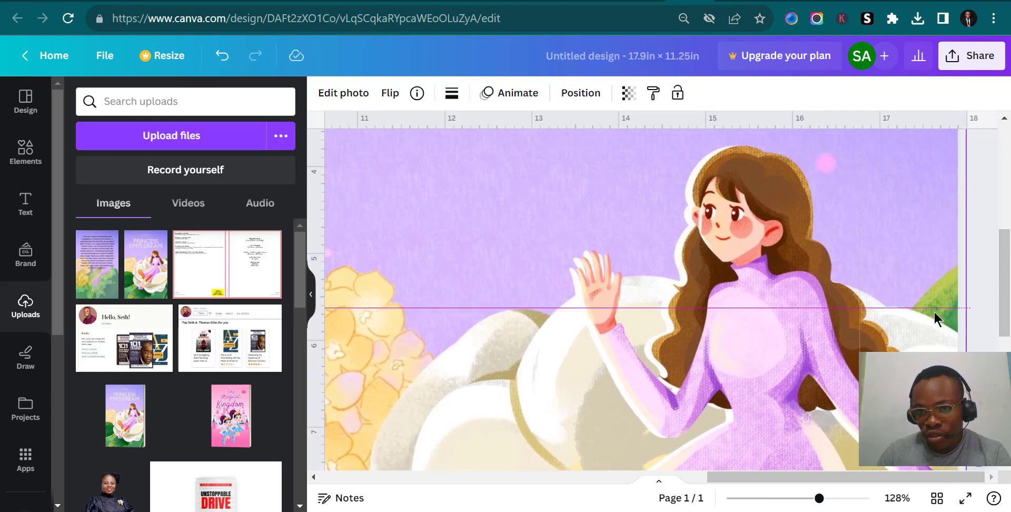
{"action": "scroll", "coordinate": [934, 313], "scroll_direction": "up", "scroll_amount": 6}
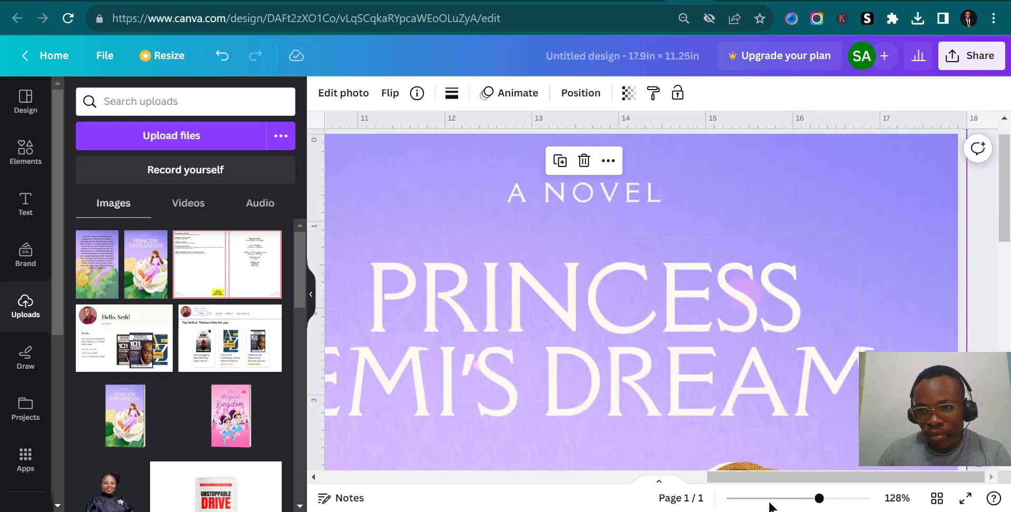
{"action": "left_click_drag", "start_coordinate": [673, 476], "coordinate": [629, 470]}
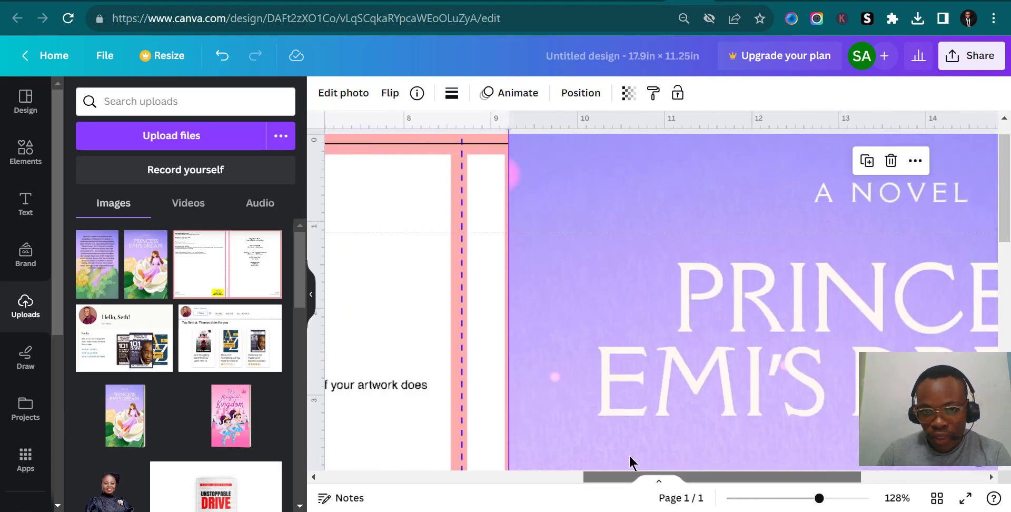
{"action": "scroll", "coordinate": [628, 412], "scroll_direction": "up", "scroll_amount": 1}
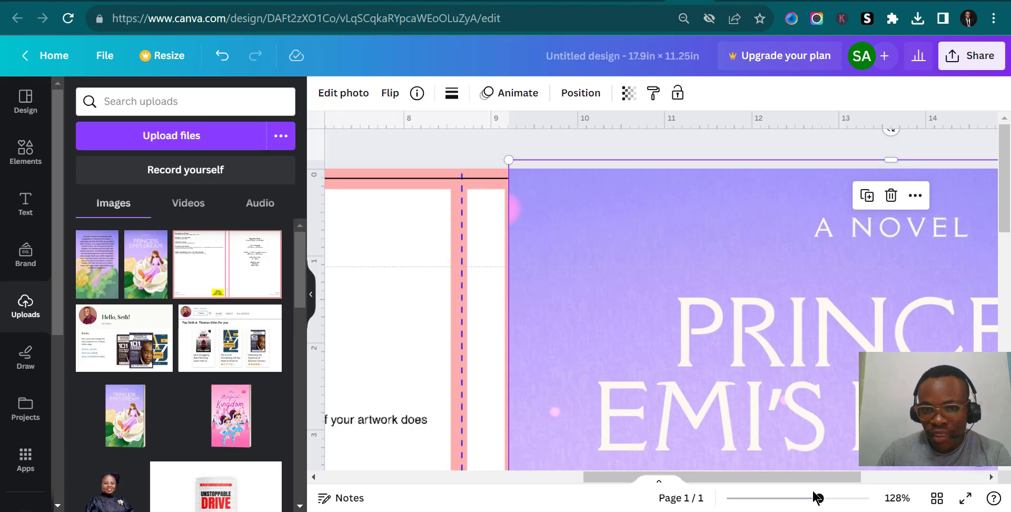
{"action": "left_click_drag", "start_coordinate": [804, 505], "coordinate": [788, 499]}
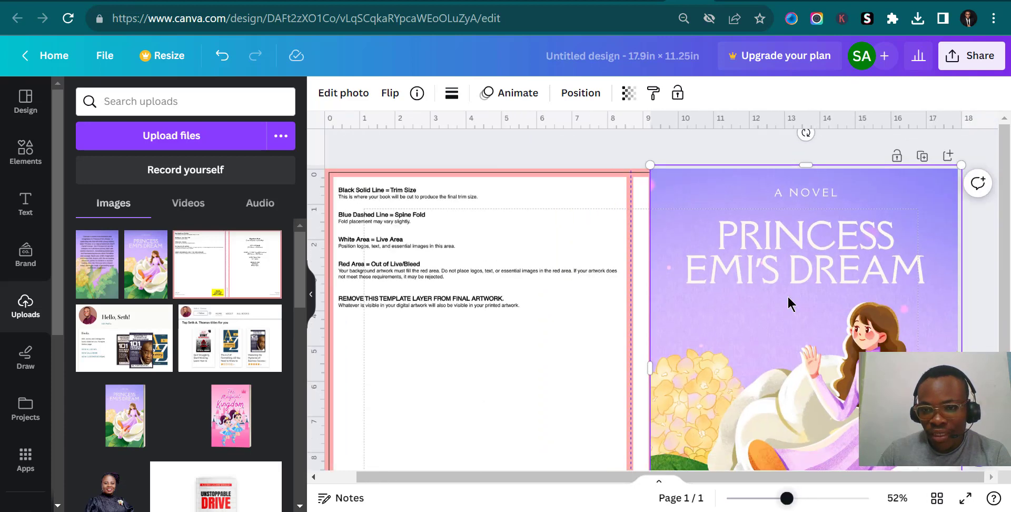
{"action": "left_click", "coordinate": [985, 284]}
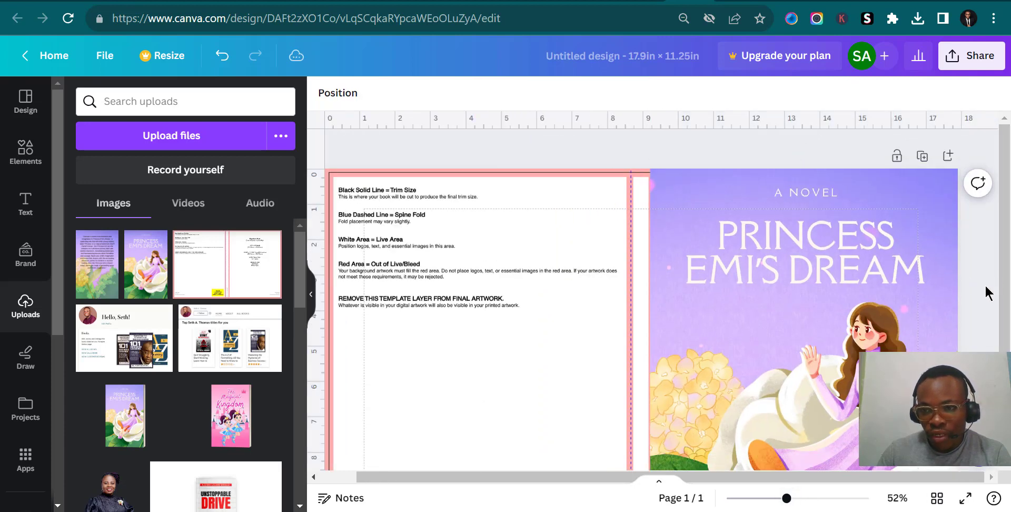
Step: Set the front cover image's transparency to 55 and compare the artwork with the template underneath
{"action": "left_click", "coordinate": [845, 259]}
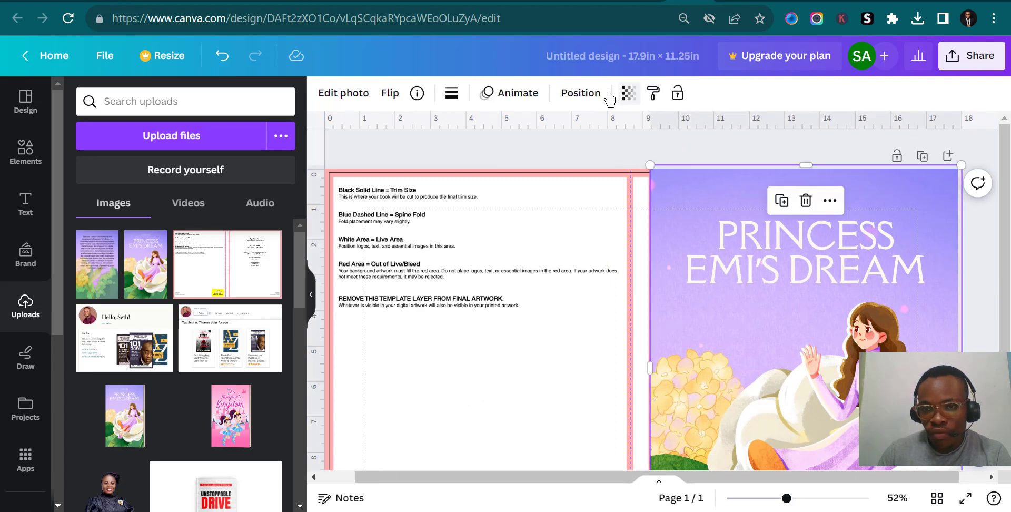
{"action": "left_click", "coordinate": [626, 105]}
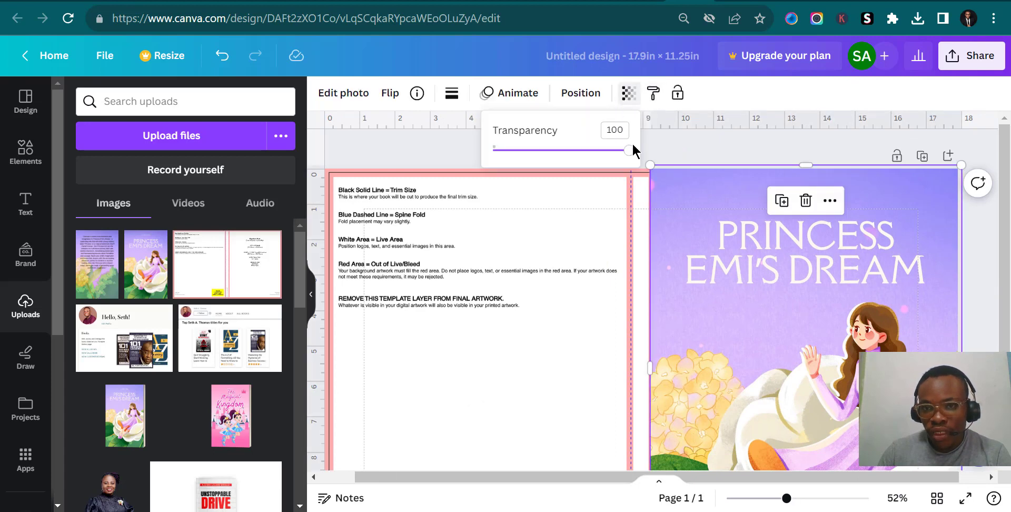
{"action": "left_click_drag", "start_coordinate": [628, 158], "coordinate": [570, 163]}
{"action": "scroll", "coordinate": [814, 242], "scroll_direction": "down", "scroll_amount": 3}
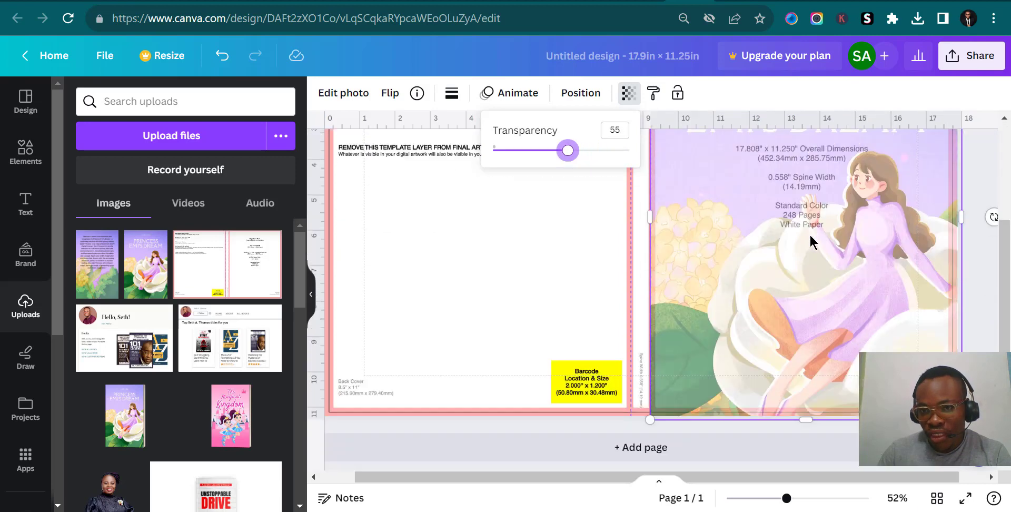
{"action": "scroll", "coordinate": [846, 298], "scroll_direction": "up", "scroll_amount": 3}
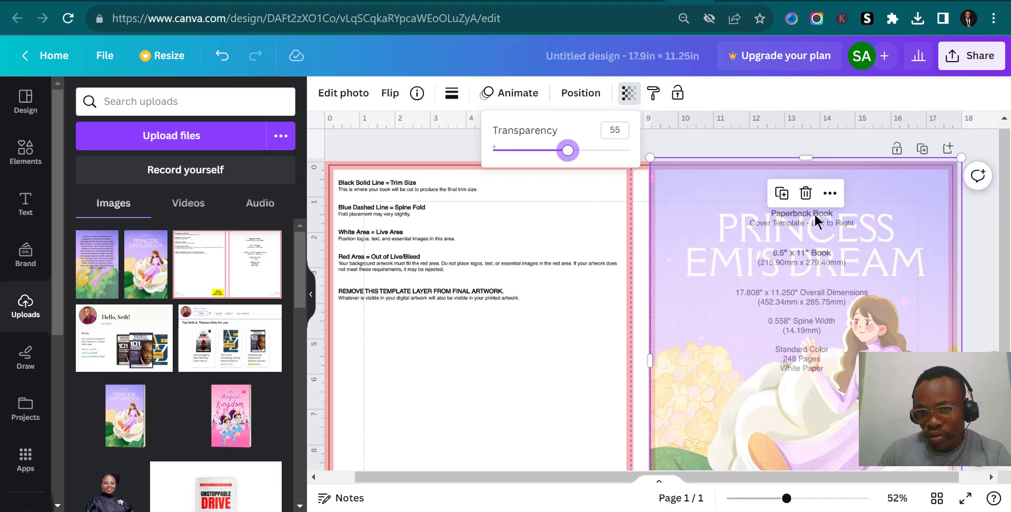
{"action": "scroll", "coordinate": [948, 226], "scroll_direction": "up", "scroll_amount": 1}
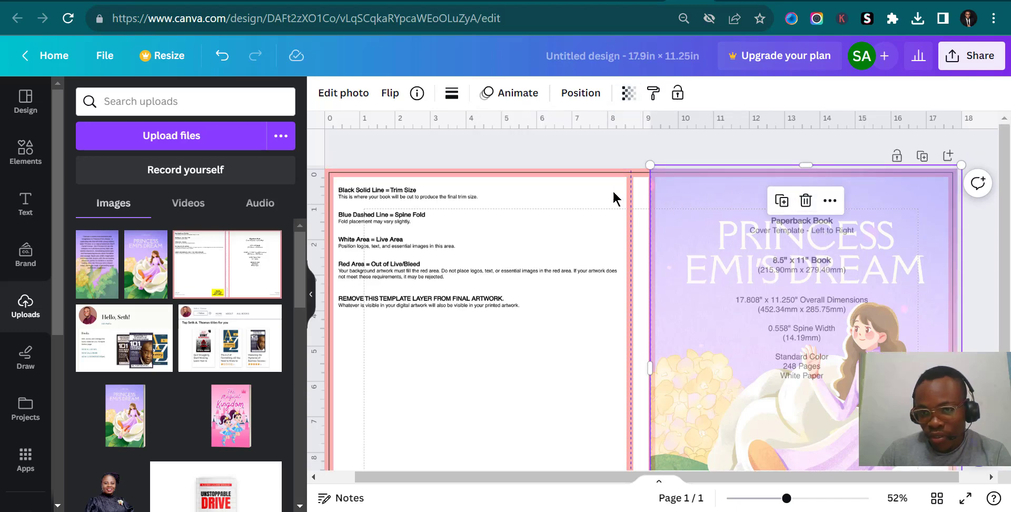
Step: Restore the front cover image's transparency to 100
{"action": "left_click", "coordinate": [819, 193]}
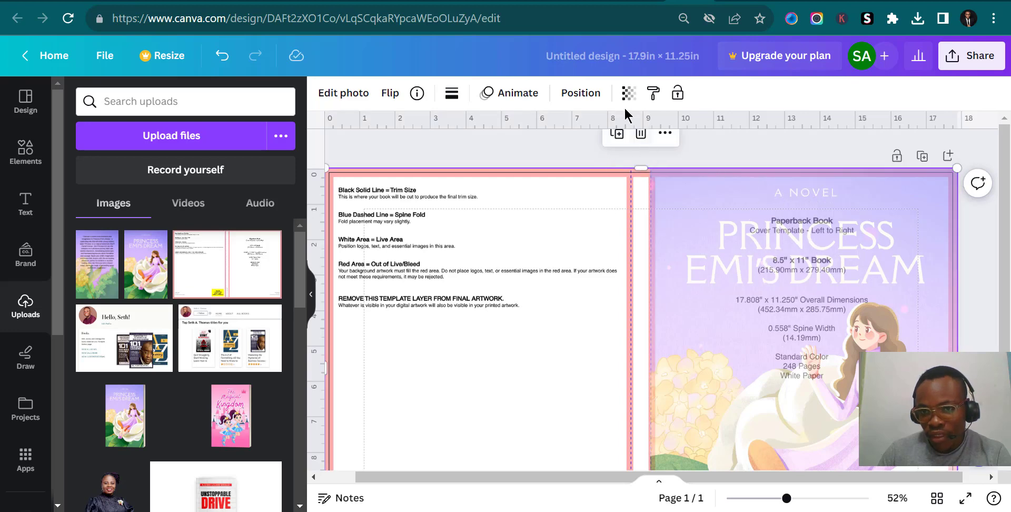
{"action": "left_click", "coordinate": [628, 93]}
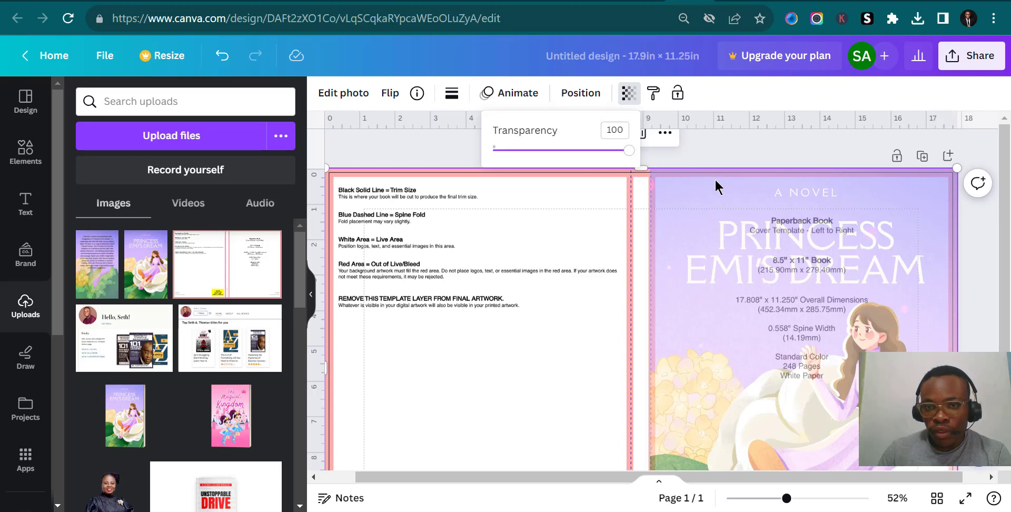
{"action": "left_click", "coordinate": [745, 234]}
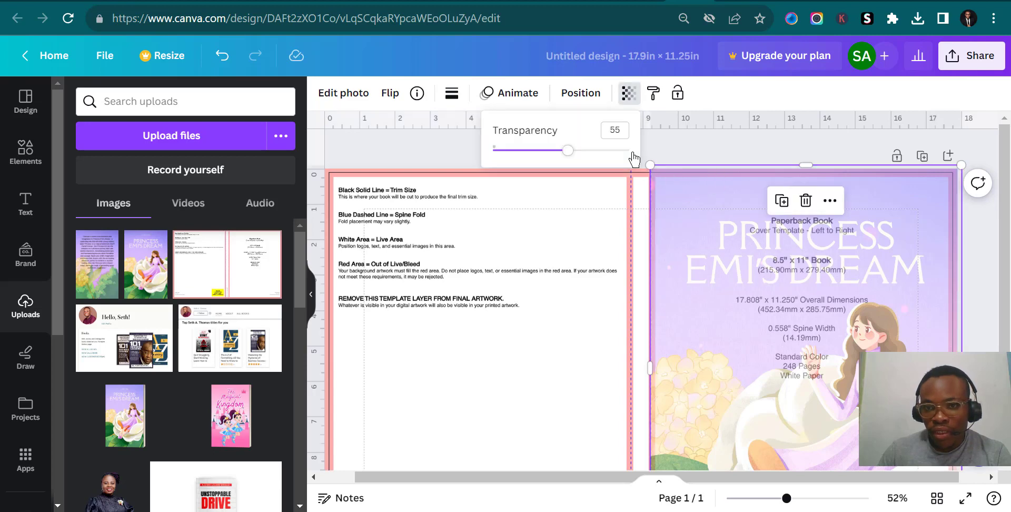
{"action": "left_click_drag", "start_coordinate": [569, 154], "coordinate": [744, 157]}
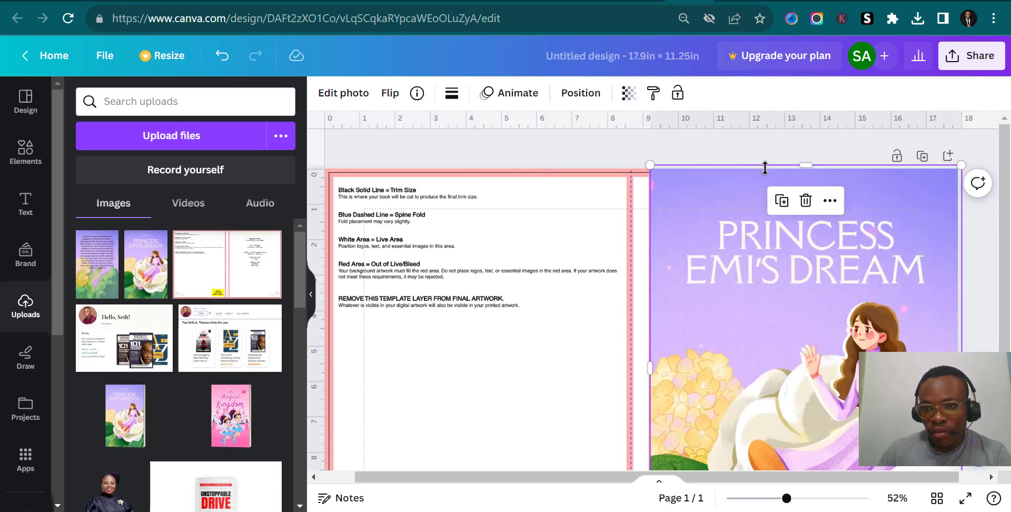
{"action": "scroll", "coordinate": [761, 184], "scroll_direction": "down", "scroll_amount": 3}
{"action": "scroll", "coordinate": [620, 258], "scroll_direction": "up", "scroll_amount": 3}
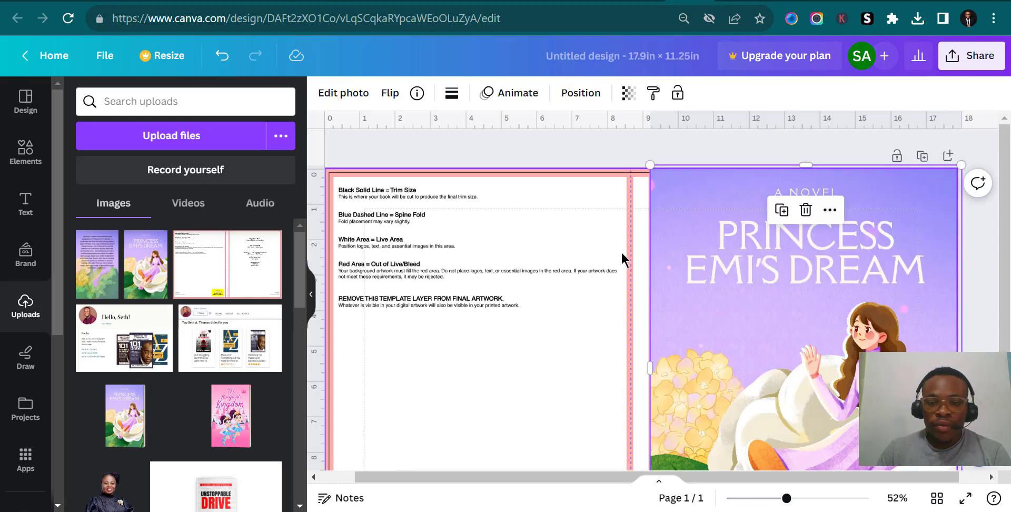
{"action": "scroll", "coordinate": [538, 257], "scroll_direction": "down", "scroll_amount": 3}
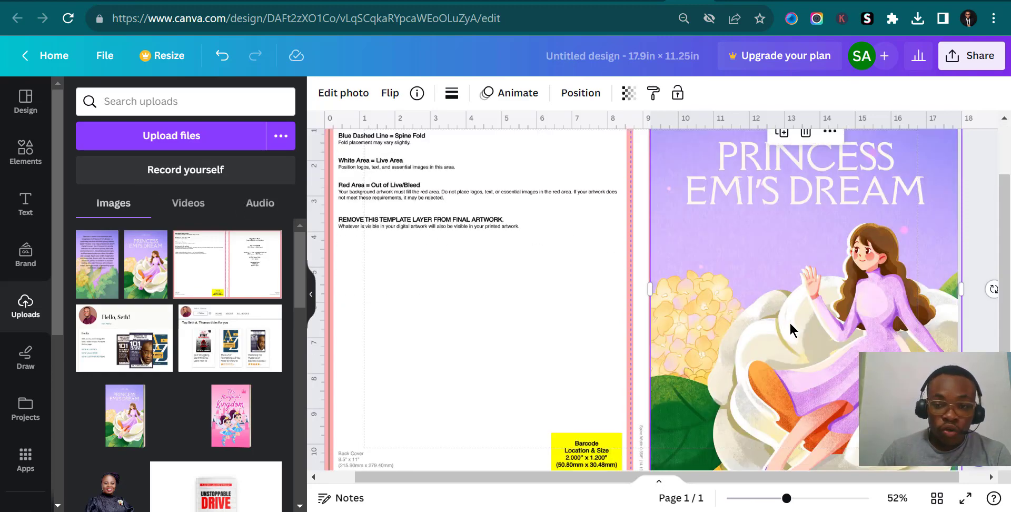
{"action": "scroll", "coordinate": [636, 350], "scroll_direction": "up", "scroll_amount": 3}
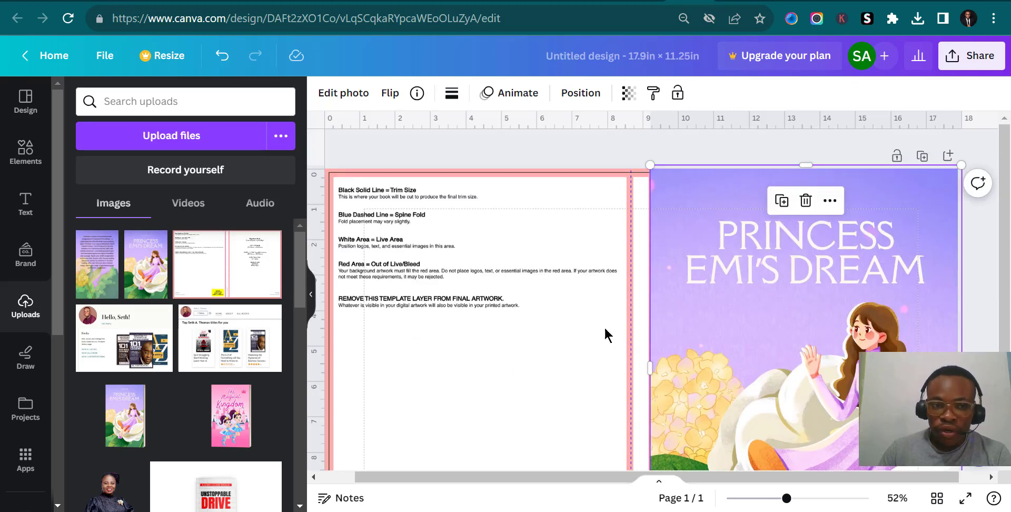
{"action": "scroll", "coordinate": [785, 266], "scroll_direction": "down", "scroll_amount": 5}
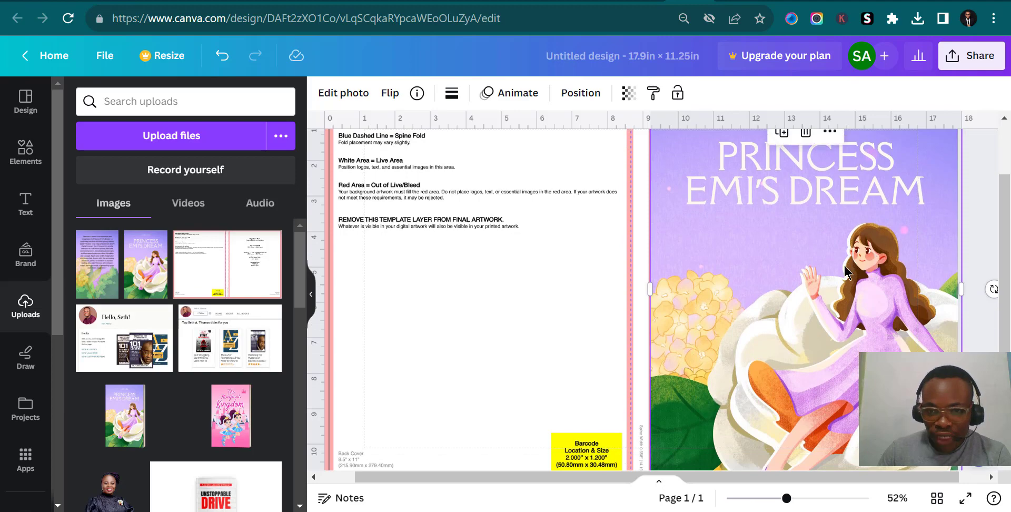
{"action": "scroll", "coordinate": [858, 343], "scroll_direction": "up", "scroll_amount": 5}
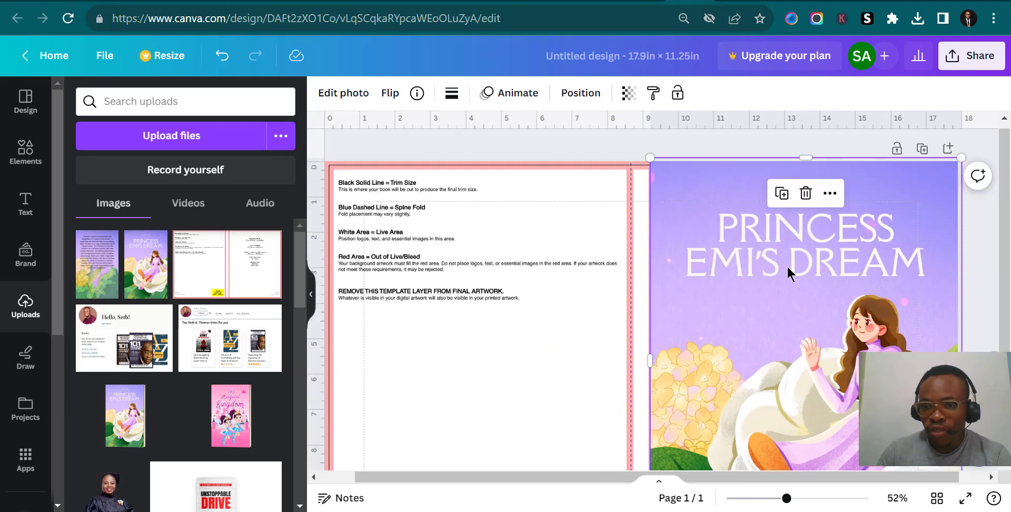
Step: Duplicate the front cover image and place the copy over the back cover panel, aligned with the page's top and left edges
{"action": "left_click", "coordinate": [782, 193]}
{"action": "left_click_drag", "start_coordinate": [894, 327], "coordinate": [576, 321]}
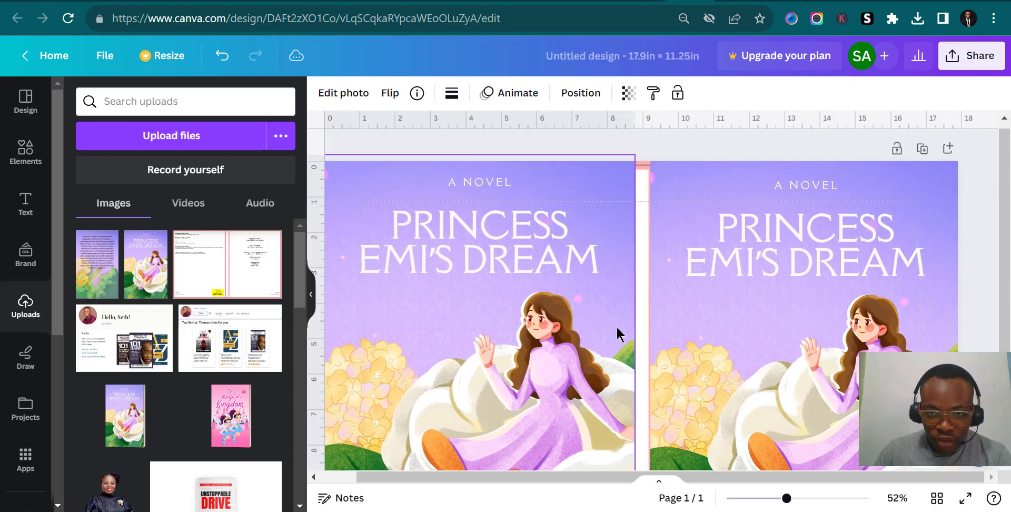
{"action": "scroll", "coordinate": [602, 462], "scroll_direction": "down", "scroll_amount": 3}
{"action": "left_click_drag", "start_coordinate": [560, 477], "coordinate": [489, 477]}
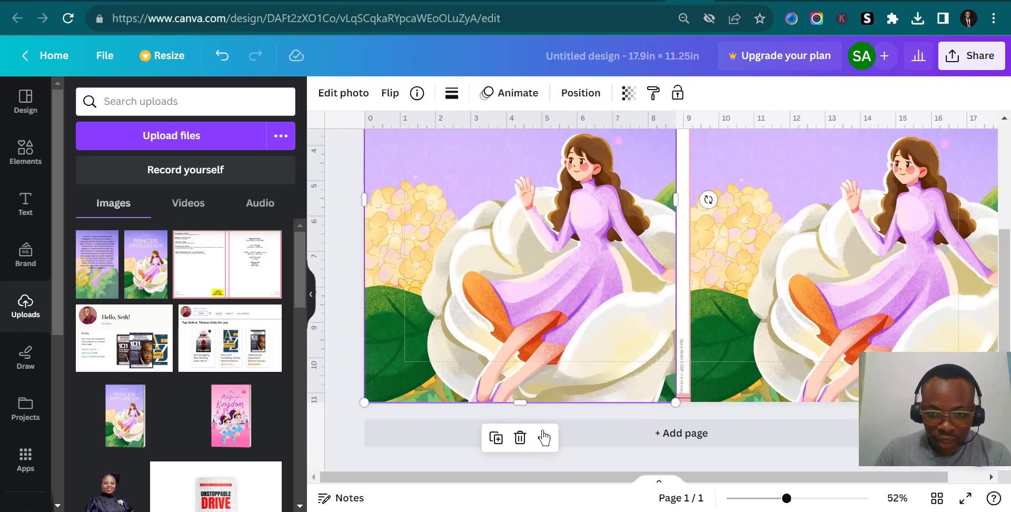
{"action": "scroll", "coordinate": [552, 406], "scroll_direction": "up", "scroll_amount": 3}
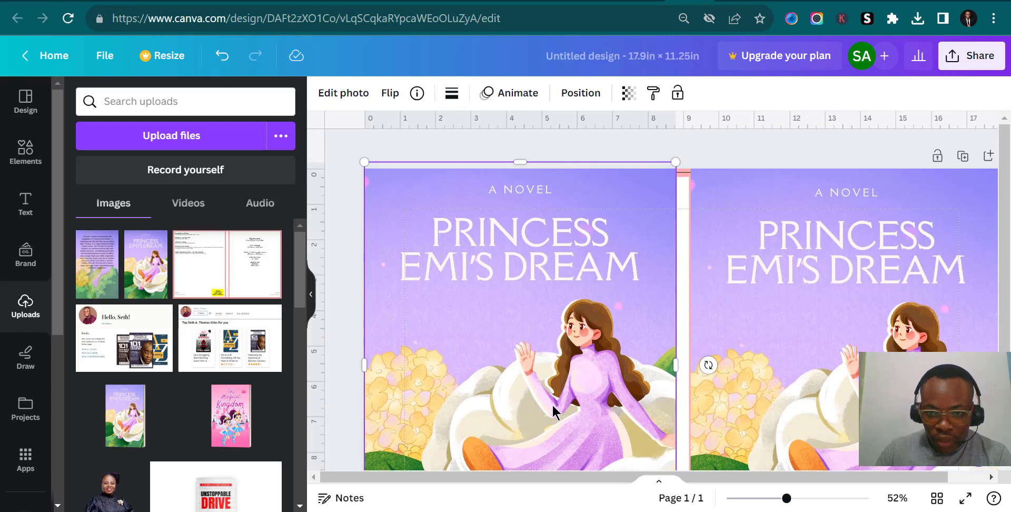
{"action": "left_click_drag", "start_coordinate": [553, 406], "coordinate": [529, 399]}
{"action": "key", "text": "ctrl+z"}
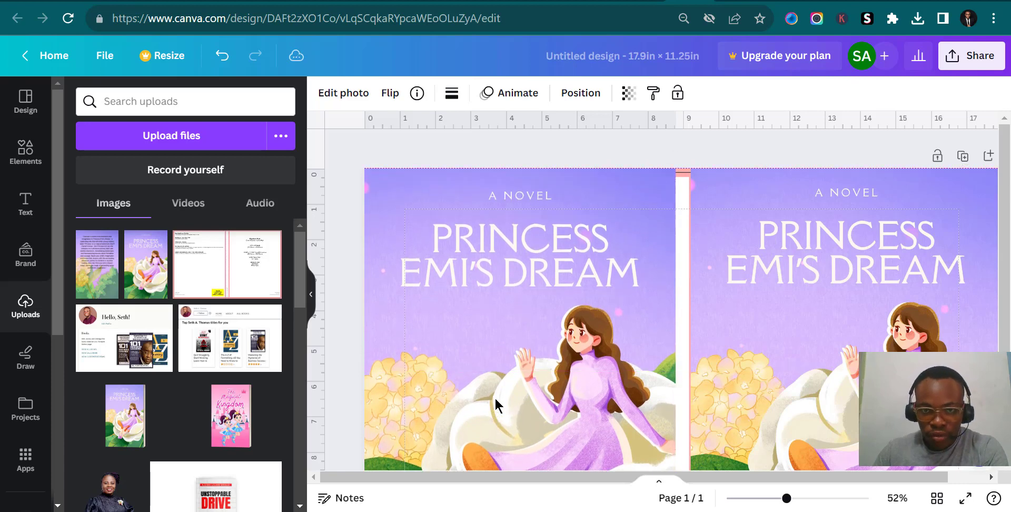
Step: Extend the copied image's left edge slightly past the page's left edge, keeping its right side at the spine
{"action": "left_click", "coordinate": [432, 408]}
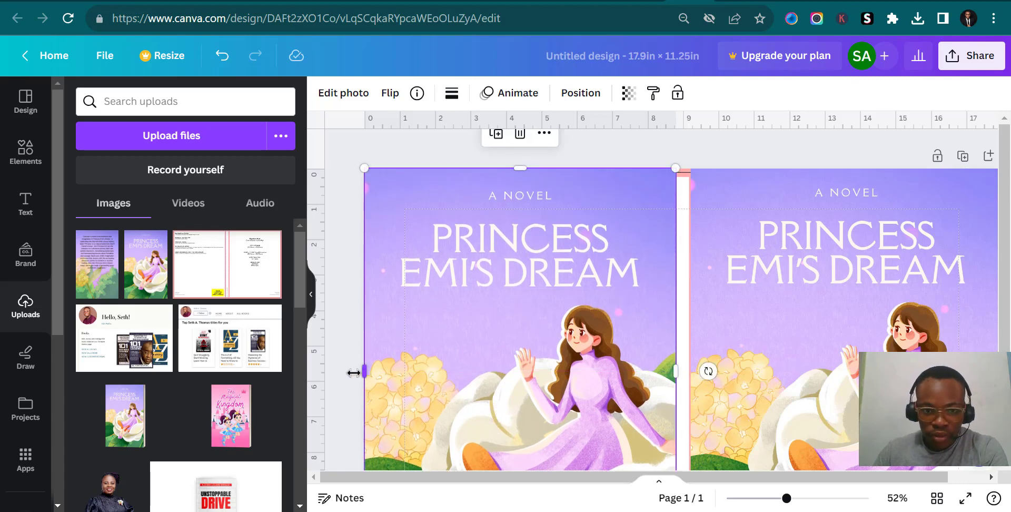
{"action": "left_click_drag", "start_coordinate": [353, 373], "coordinate": [357, 373]}
{"action": "scroll", "coordinate": [781, 313], "scroll_direction": "down", "scroll_amount": 3}
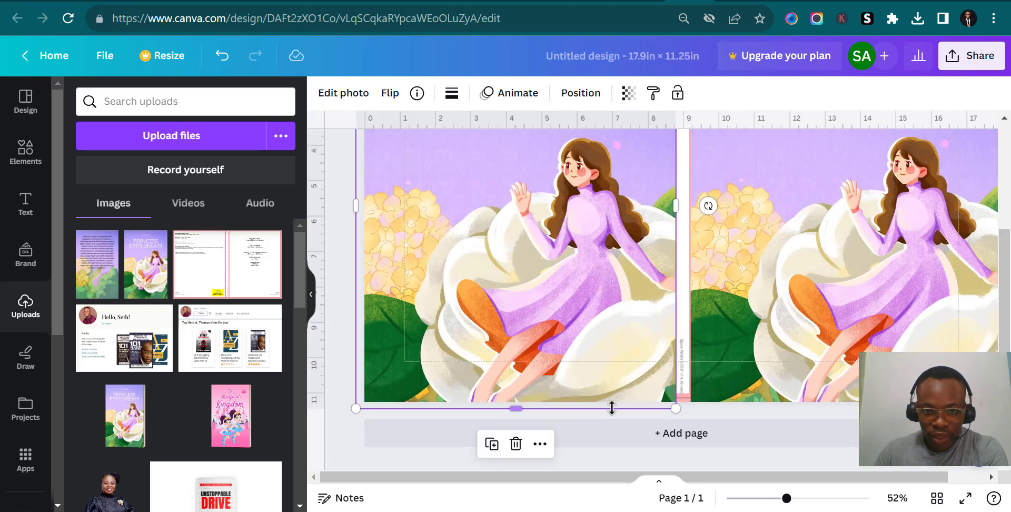
{"action": "scroll", "coordinate": [781, 313], "scroll_direction": "up", "scroll_amount": 3}
{"action": "left_click", "coordinate": [733, 158]}
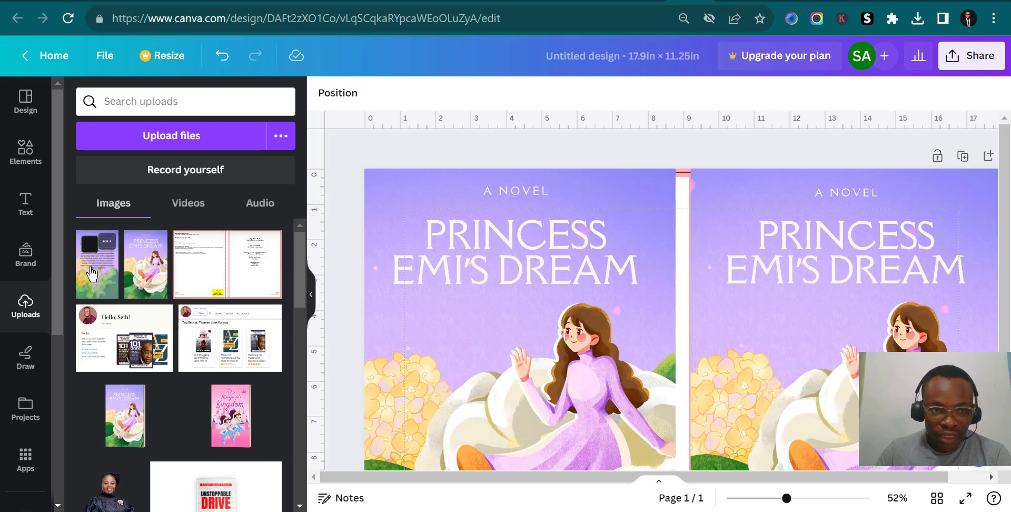
Step: Replace the copied image on the back cover panel with the uploaded back cover artwork containing the book description
{"action": "left_click_drag", "start_coordinate": [117, 284], "coordinate": [444, 288]}
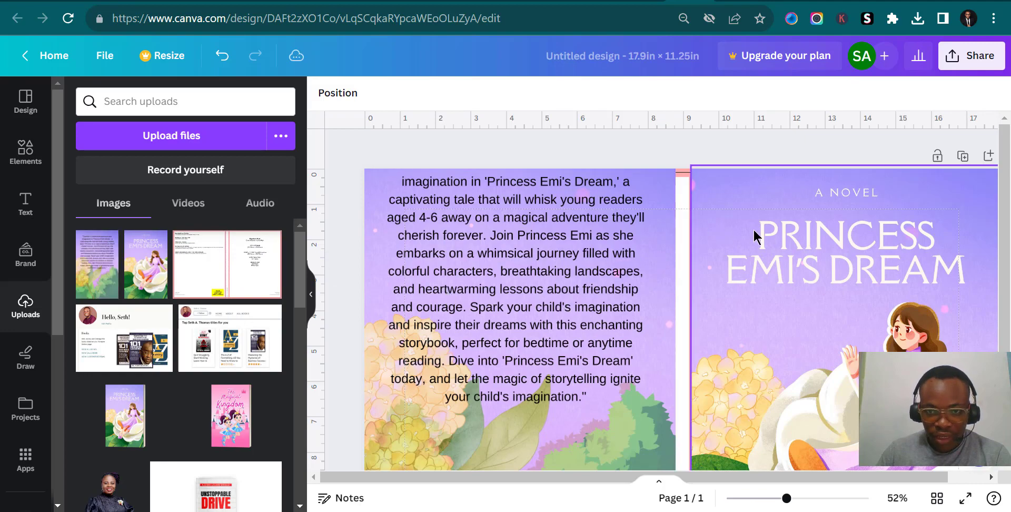
{"action": "scroll", "coordinate": [659, 157], "scroll_direction": "down", "scroll_amount": 3}
{"action": "scroll", "coordinate": [651, 307], "scroll_direction": "up", "scroll_amount": 3}
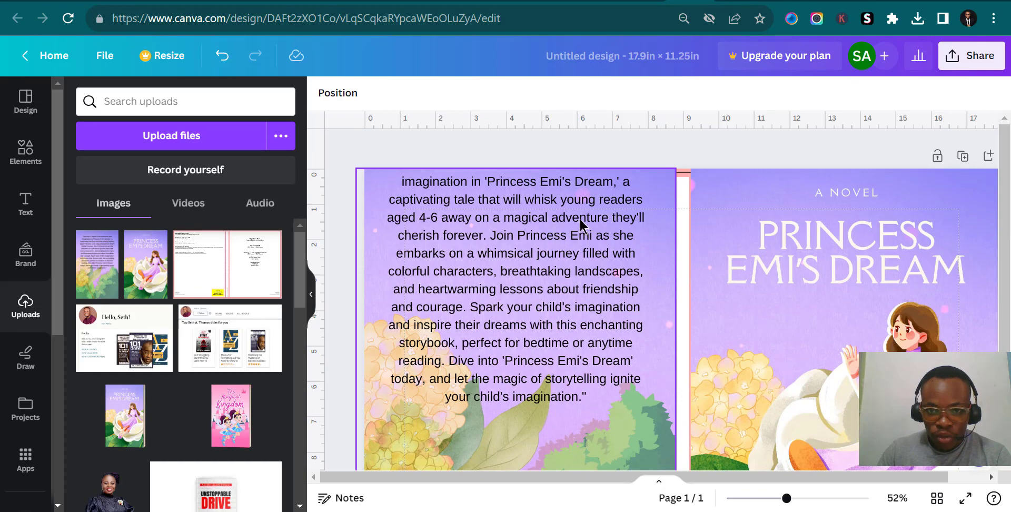
Step: Reposition the back cover artwork down inside its crop frame so the description's opening line is included
{"action": "double_click", "coordinate": [564, 243]}
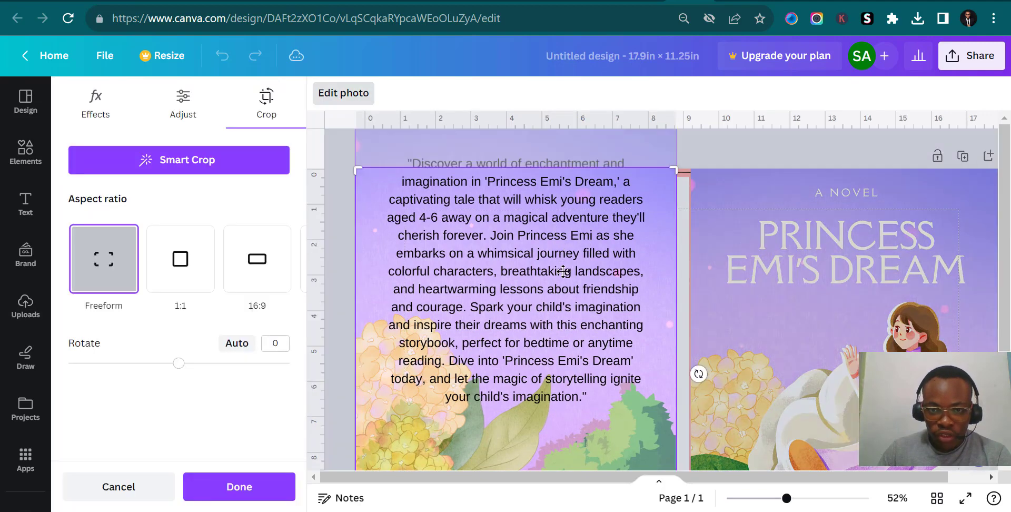
{"action": "left_click_drag", "start_coordinate": [563, 271], "coordinate": [560, 306]}
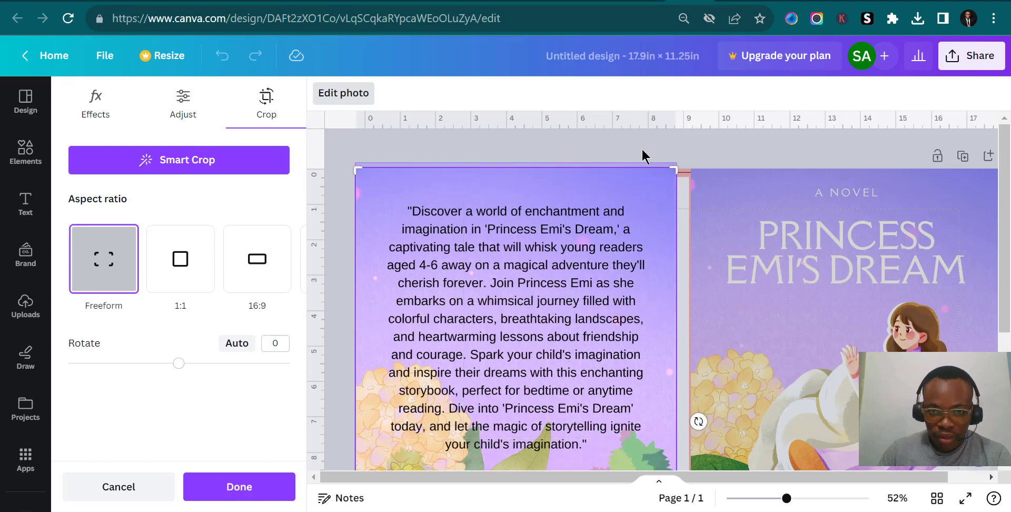
{"action": "left_click", "coordinate": [649, 157]}
{"action": "scroll", "coordinate": [737, 237], "scroll_direction": "down", "scroll_amount": 3}
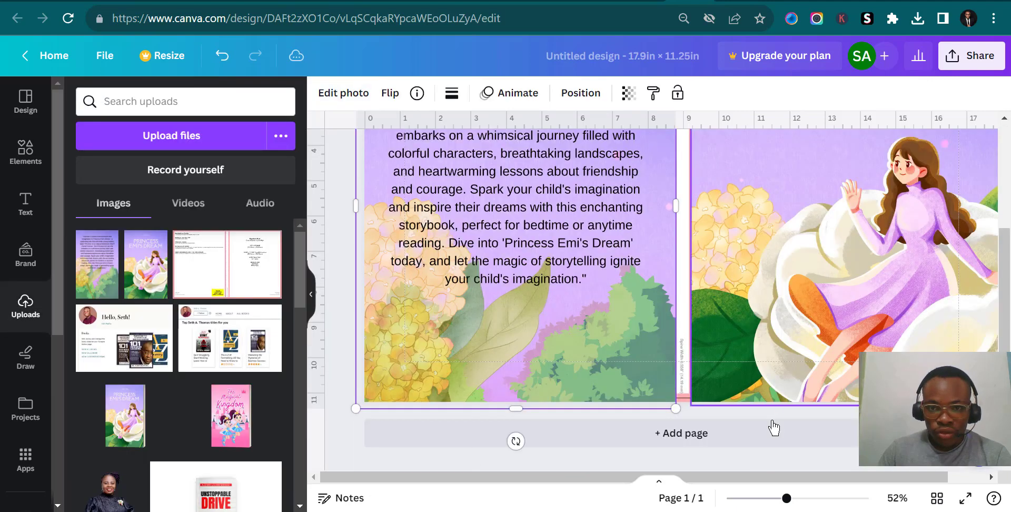
{"action": "left_click", "coordinate": [780, 464]}
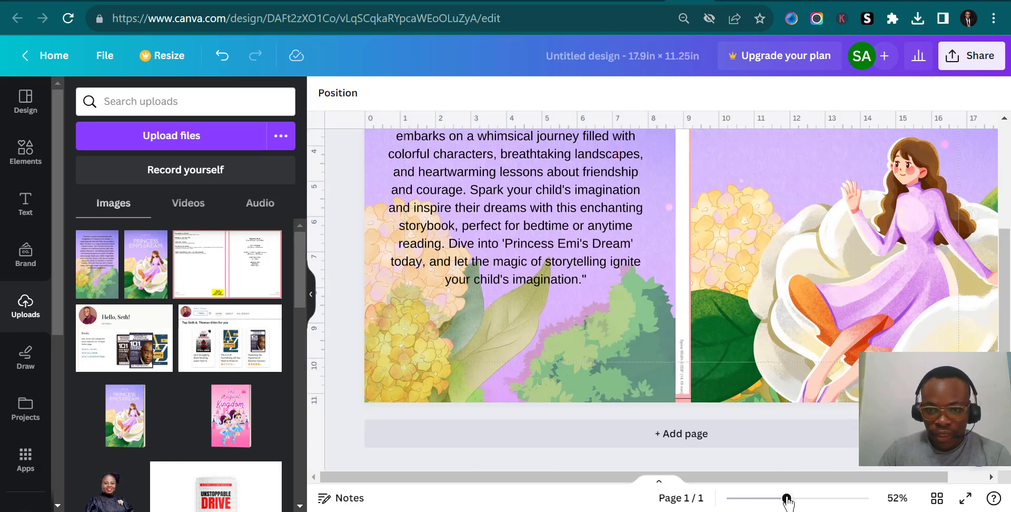
Step: Examine the full cover layout, checking the front and back panels and the uncovered spine between them
{"action": "left_click_drag", "start_coordinate": [787, 500], "coordinate": [768, 503]}
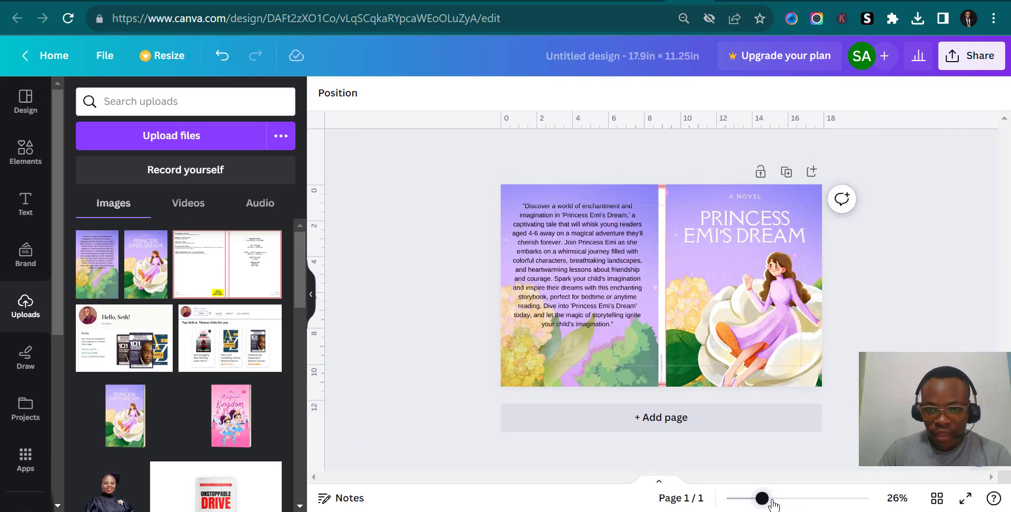
{"action": "scroll", "coordinate": [762, 307], "scroll_direction": "up", "scroll_amount": 1}
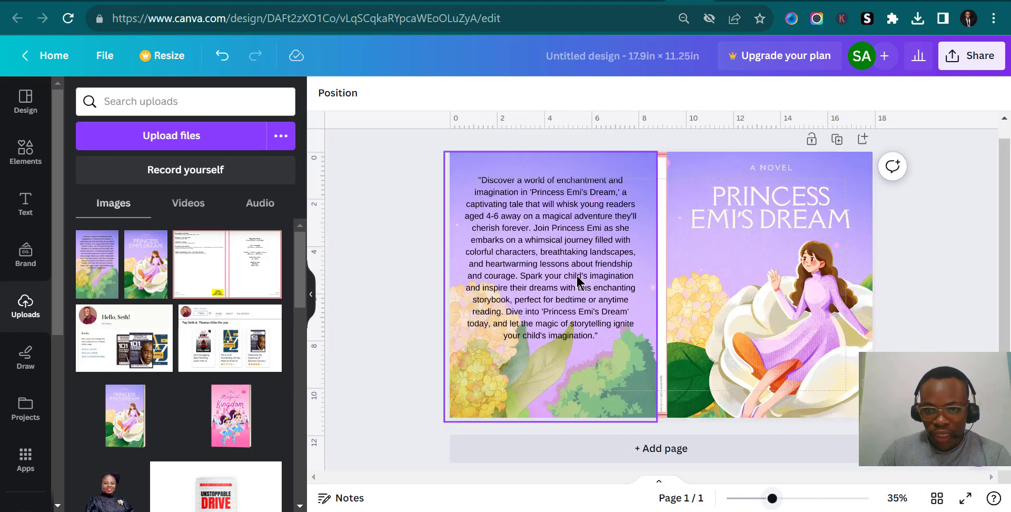
{"action": "left_click_drag", "start_coordinate": [771, 500], "coordinate": [788, 506]}
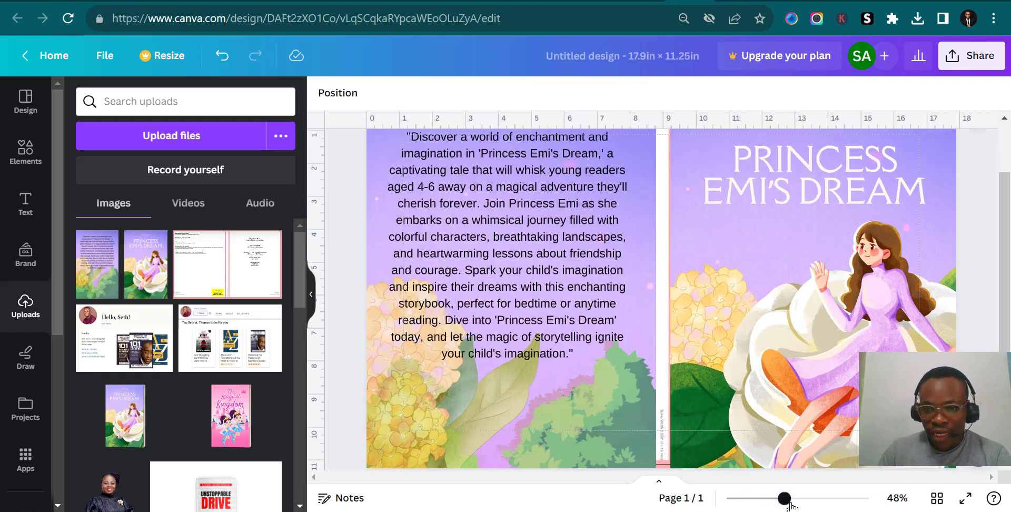
{"action": "scroll", "coordinate": [711, 361], "scroll_direction": "up", "scroll_amount": 2}
{"action": "scroll", "coordinate": [711, 361], "scroll_direction": "up", "scroll_amount": 1}
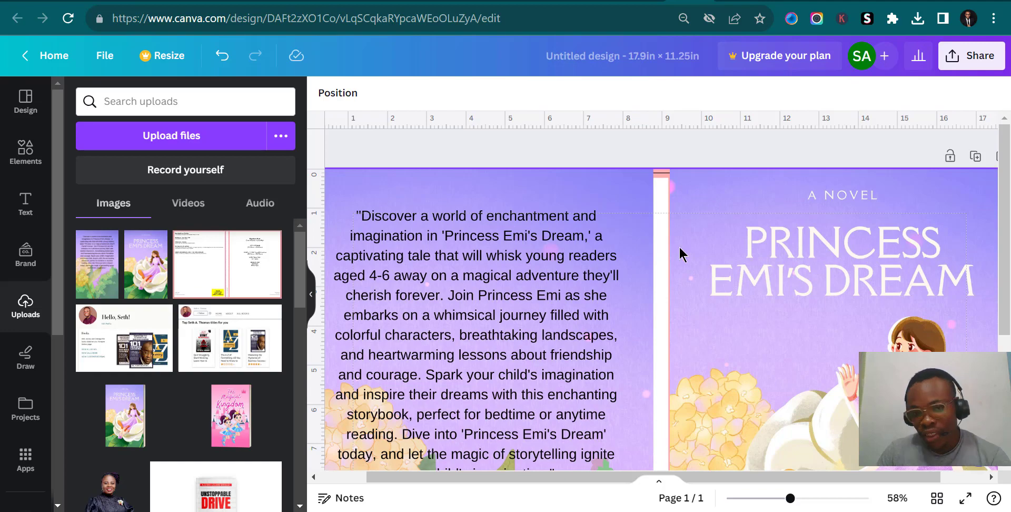
{"action": "scroll", "coordinate": [656, 252], "scroll_direction": "down", "scroll_amount": 3}
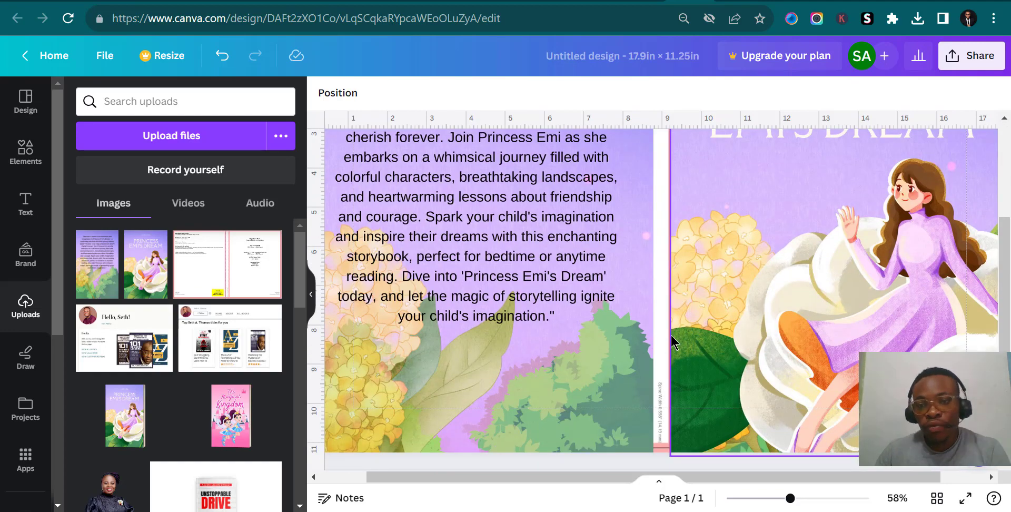
{"action": "scroll", "coordinate": [671, 335], "scroll_direction": "up", "scroll_amount": 2}
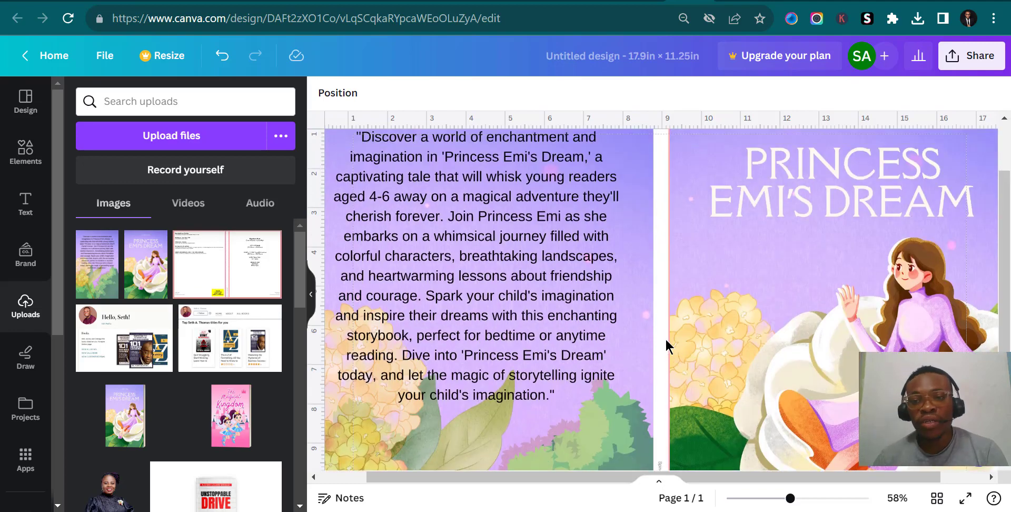
{"action": "scroll", "coordinate": [665, 337], "scroll_direction": "up", "scroll_amount": 2}
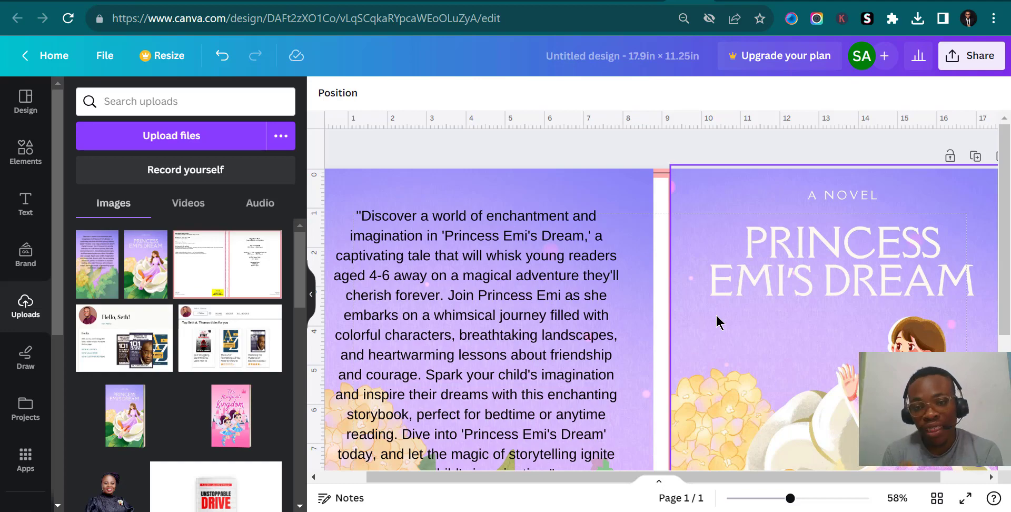
{"action": "scroll", "coordinate": [685, 268], "scroll_direction": "down", "scroll_amount": 2}
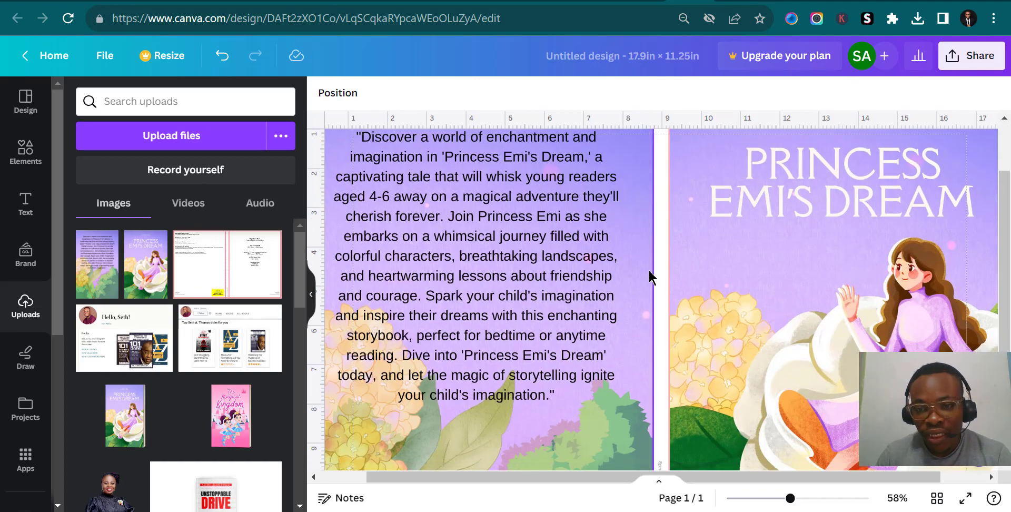
{"action": "scroll", "coordinate": [653, 278], "scroll_direction": "down", "scroll_amount": 3}
Step: Try to cover the spine by extending the inner edges of the front and back cover images until they meet
{"action": "left_click", "coordinate": [682, 339]}
{"action": "scroll", "coordinate": [659, 298], "scroll_direction": "up", "scroll_amount": 4}
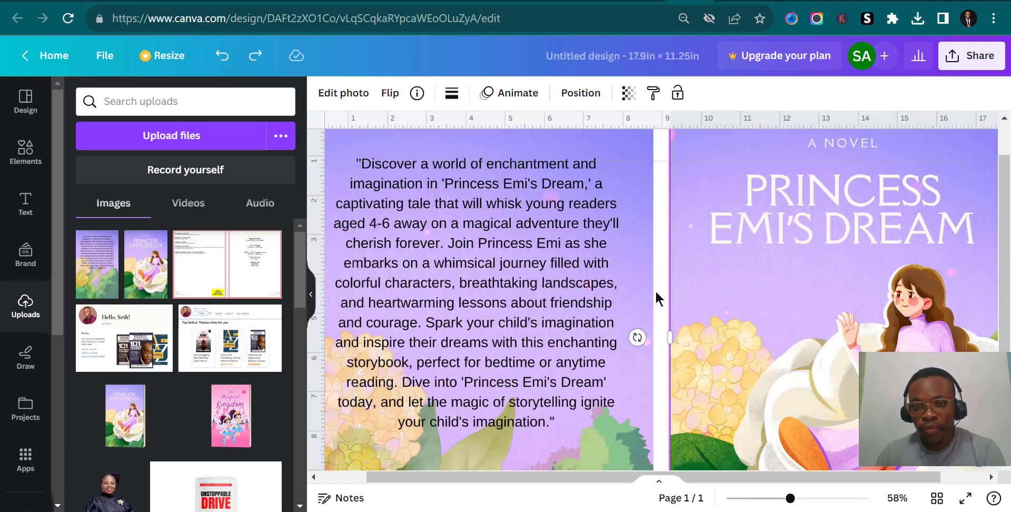
{"action": "scroll", "coordinate": [644, 214], "scroll_direction": "up", "scroll_amount": 1}
{"action": "scroll", "coordinate": [751, 333], "scroll_direction": "down", "scroll_amount": 4}
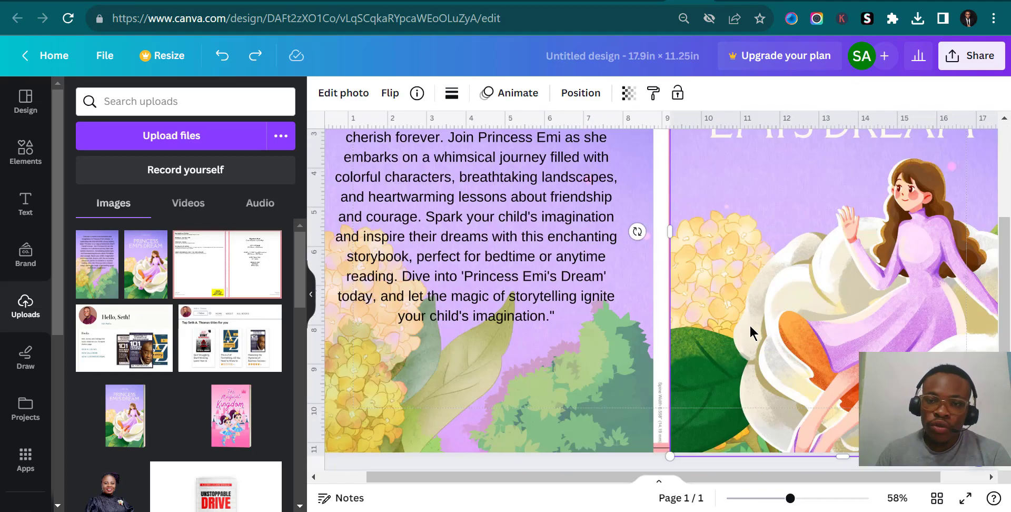
{"action": "left_click", "coordinate": [623, 280]}
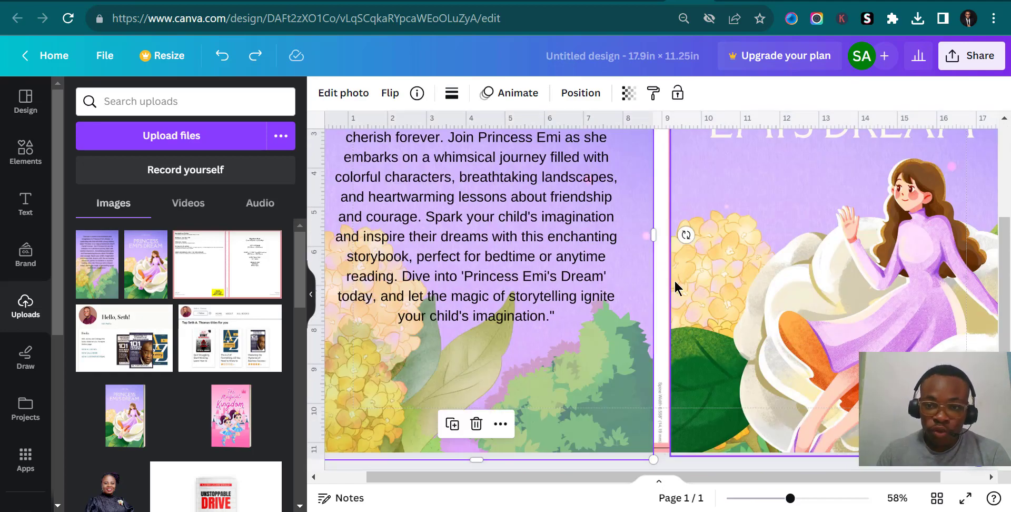
{"action": "scroll", "coordinate": [676, 287], "scroll_direction": "up", "scroll_amount": 2}
{"action": "left_click_drag", "start_coordinate": [656, 313], "coordinate": [659, 309]}
{"action": "left_click", "coordinate": [666, 315]}
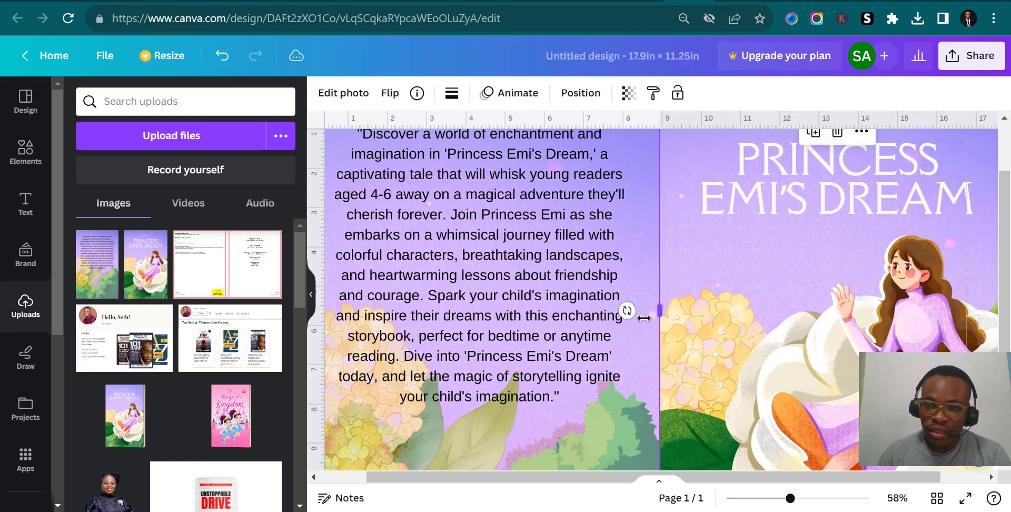
{"action": "scroll", "coordinate": [723, 339], "scroll_direction": "up", "scroll_amount": 2}
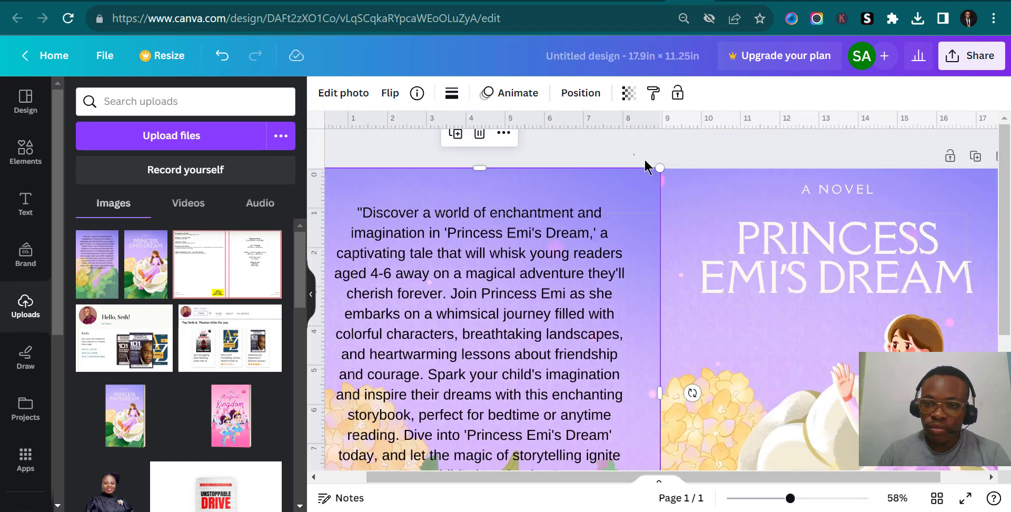
{"action": "scroll", "coordinate": [665, 233], "scroll_direction": "down", "scroll_amount": 4}
{"action": "scroll", "coordinate": [661, 229], "scroll_direction": "up", "scroll_amount": 4}
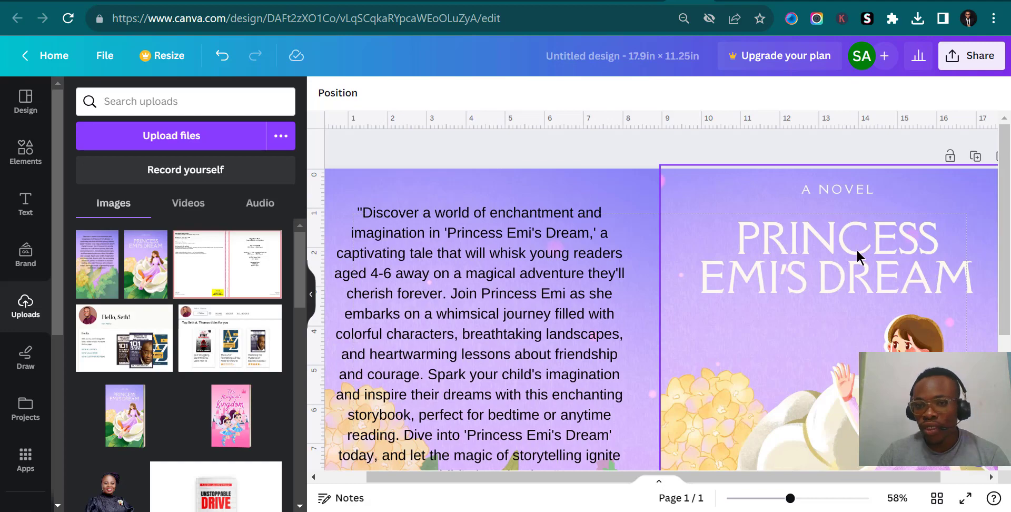
Step: Undo the extension of both cover images over the spine, keeping the repositioned back cover artwork
{"action": "key", "text": "ctrl+z"}
{"action": "key", "text": "ctrl+z"}
{"action": "key", "text": "ctrl+z"}
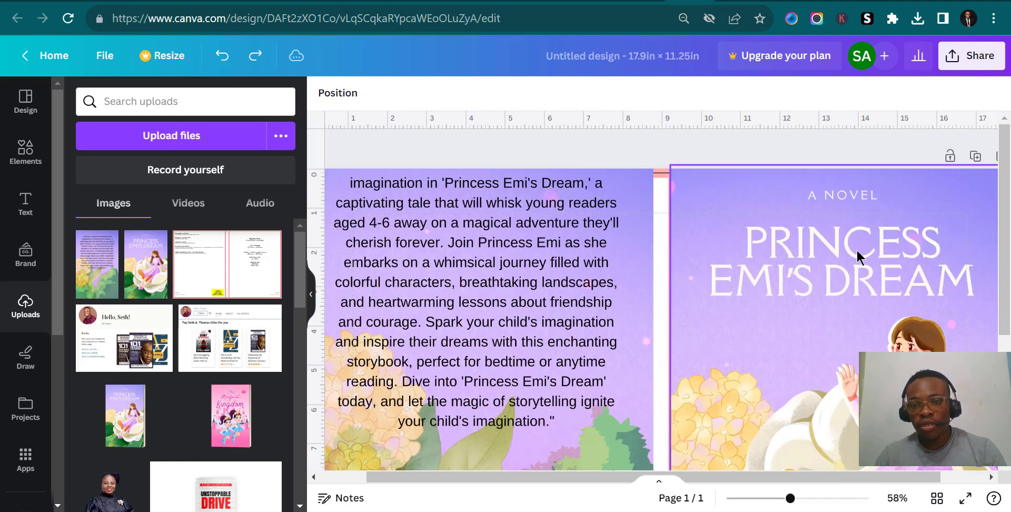
{"action": "key", "text": "ctrl+z"}
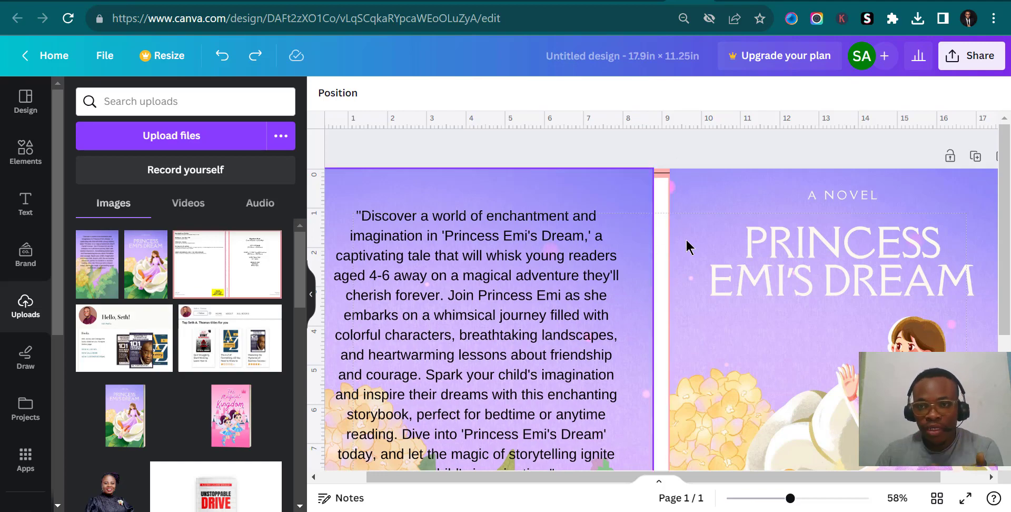
{"action": "scroll", "coordinate": [705, 247], "scroll_direction": "down", "scroll_amount": 3}
{"action": "scroll", "coordinate": [718, 251], "scroll_direction": "down", "scroll_amount": 1}
{"action": "scroll", "coordinate": [701, 261], "scroll_direction": "up", "scroll_amount": 4}
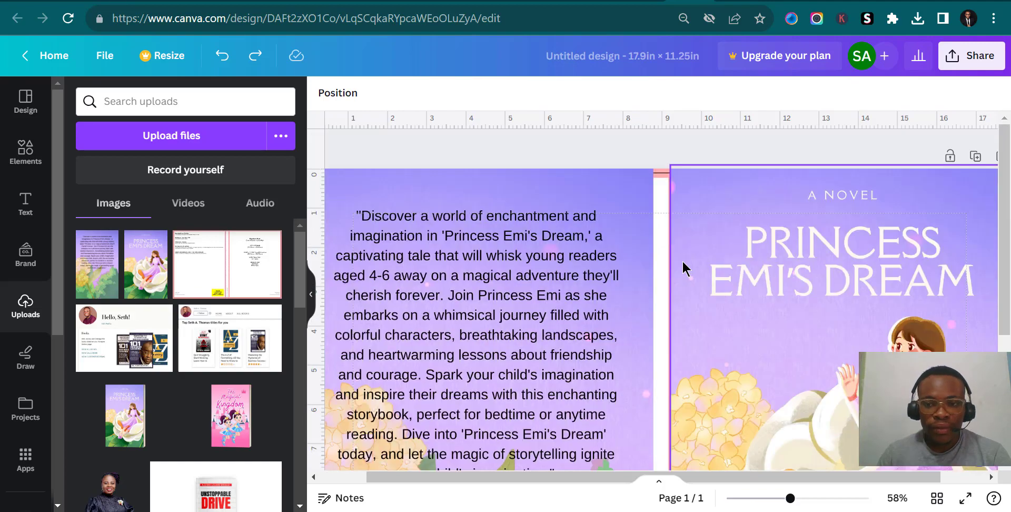
Step: Switch to the KDP cover calculator and check the spine's width and height in the dimensions table
{"action": "left_click", "coordinate": [652, 0]}
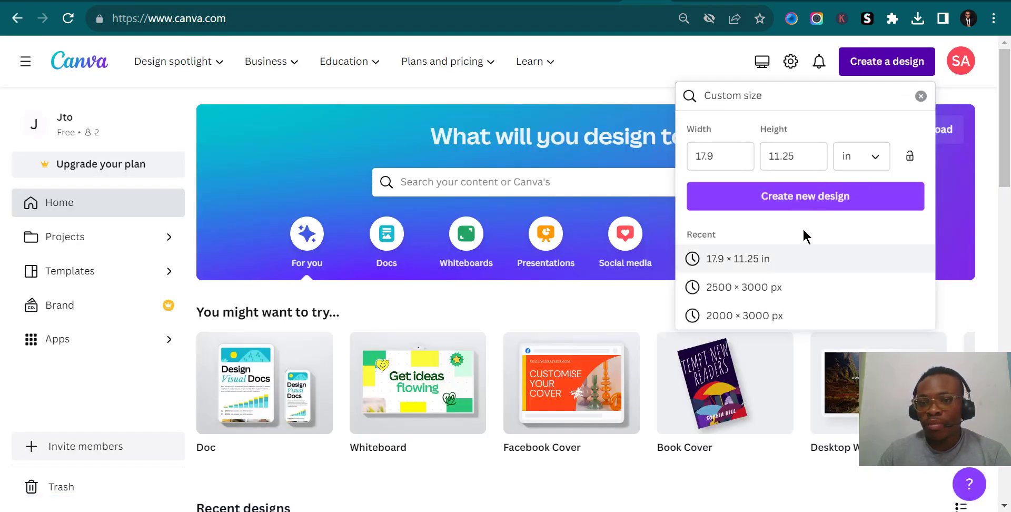
{"action": "left_click", "coordinate": [877, 72]}
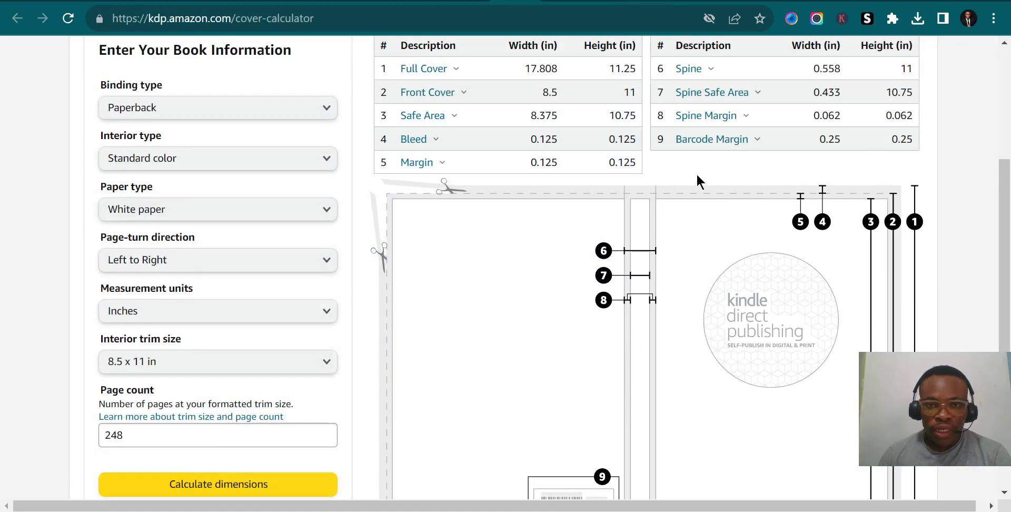
{"action": "scroll", "coordinate": [696, 173], "scroll_direction": "down", "scroll_amount": 3}
{"action": "scroll", "coordinate": [699, 182], "scroll_direction": "down", "scroll_amount": 3}
{"action": "scroll", "coordinate": [676, 187], "scroll_direction": "up", "scroll_amount": 5}
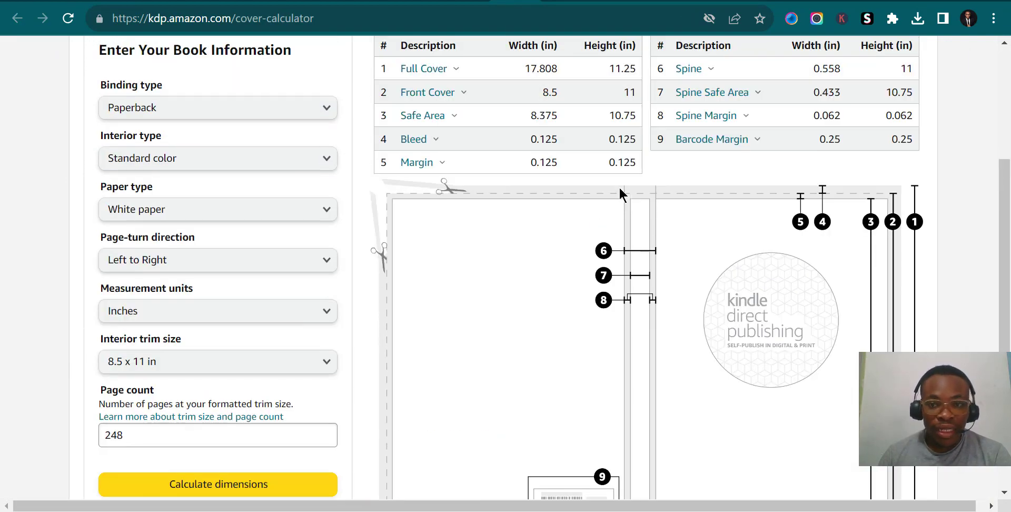
{"action": "scroll", "coordinate": [620, 195], "scroll_direction": "up", "scroll_amount": 2}
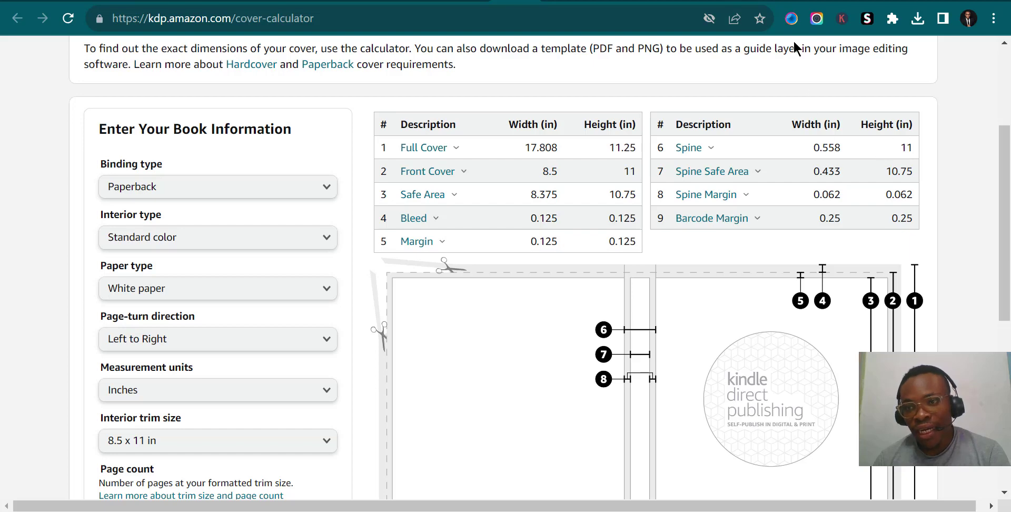
Step: Return to the custom size settings on the Canva home page and set the width to 0.559 in
{"action": "left_click", "coordinate": [686, 5]}
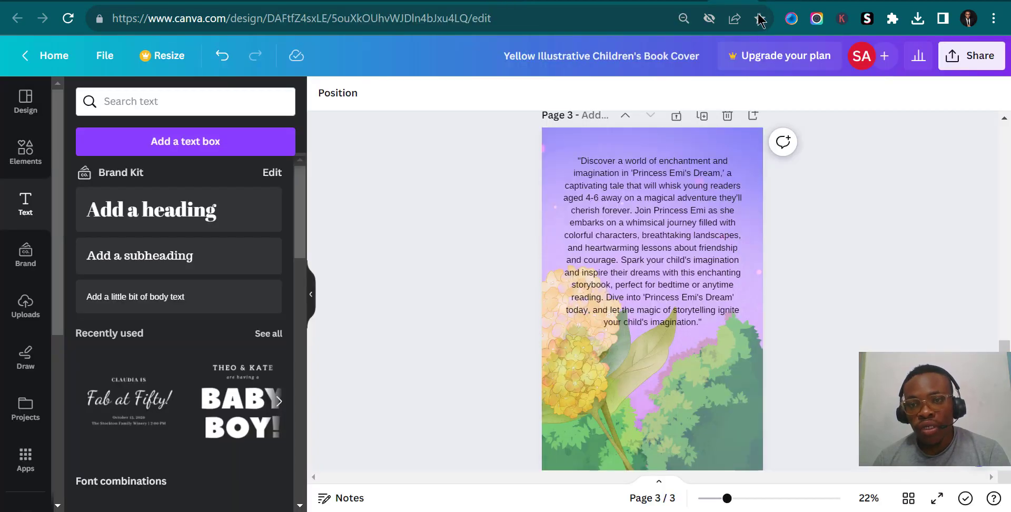
{"action": "left_click", "coordinate": [680, 4]}
{"action": "left_click", "coordinate": [652, 4]}
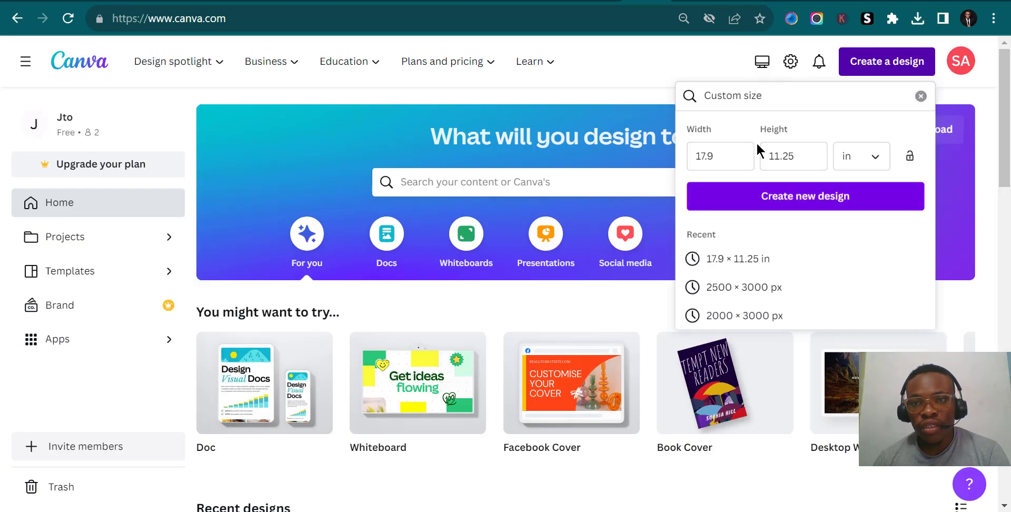
{"action": "left_click_drag", "start_coordinate": [729, 155], "coordinate": [685, 161]}
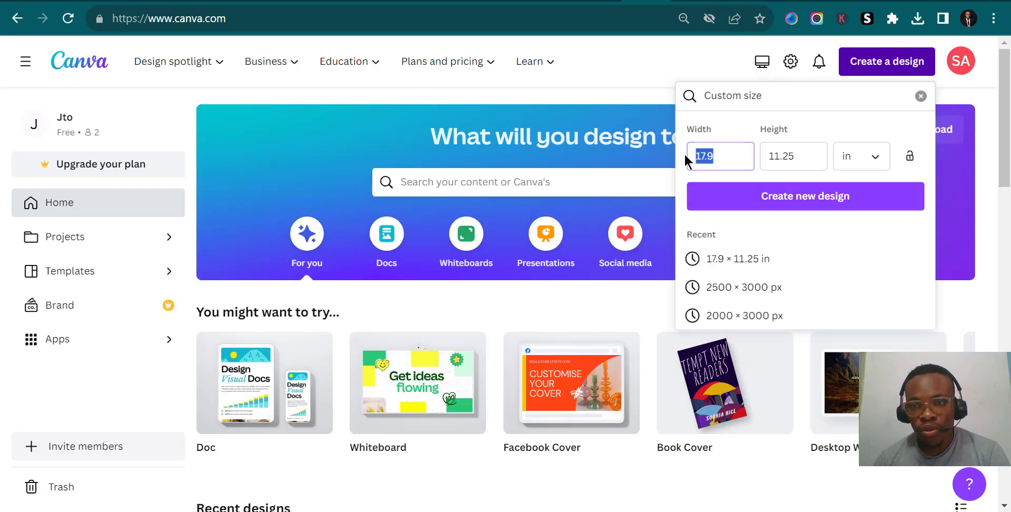
{"action": "type", "text": "0."}
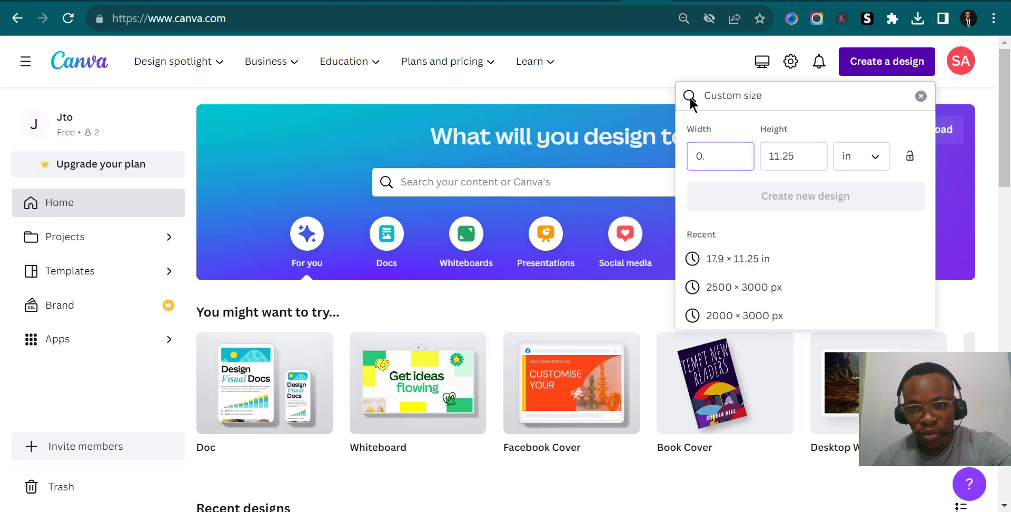
{"action": "type", "text": "55"}
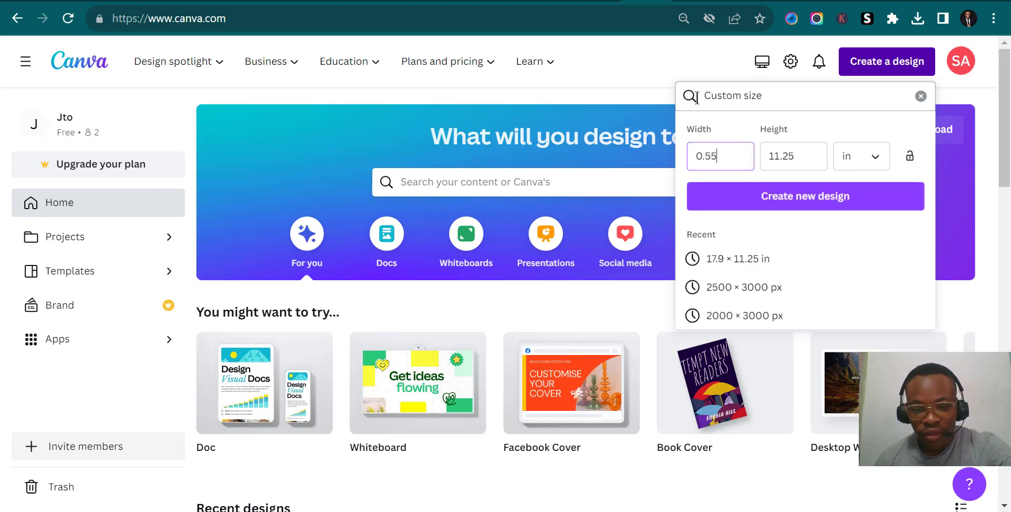
{"action": "type", "text": "9"}
Step: Set the custom height to 11 in and create the new blank design for the spine
{"action": "left_click", "coordinate": [796, 162]}
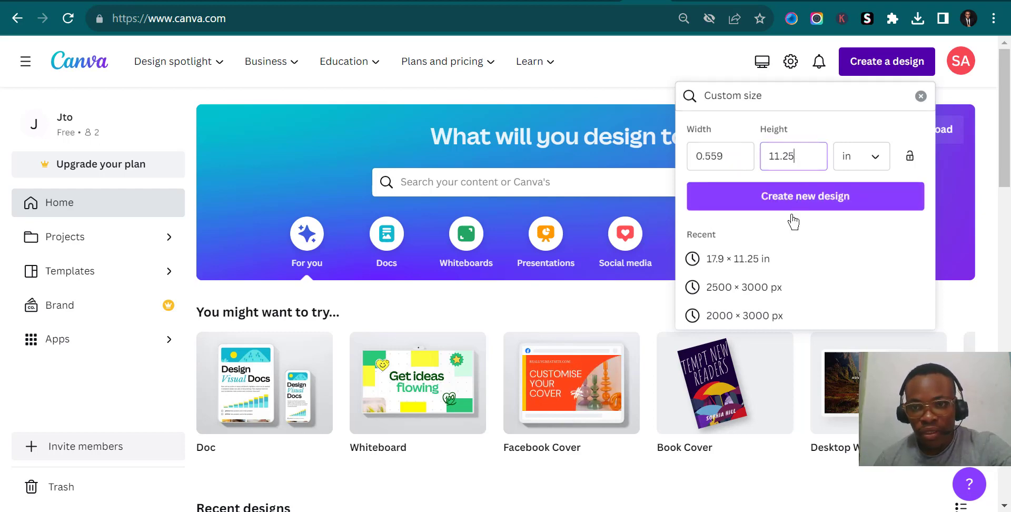
{"action": "mouse_move", "coordinate": [621, 511]}
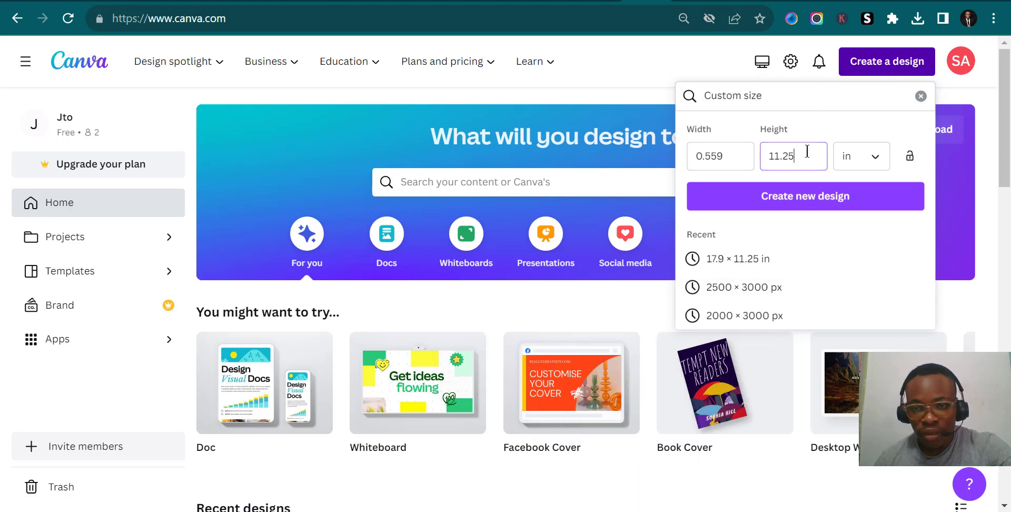
{"action": "key", "text": "BackSpace"}
{"action": "key", "text": "BackSpace"}
{"action": "key", "text": "BackSpace"}
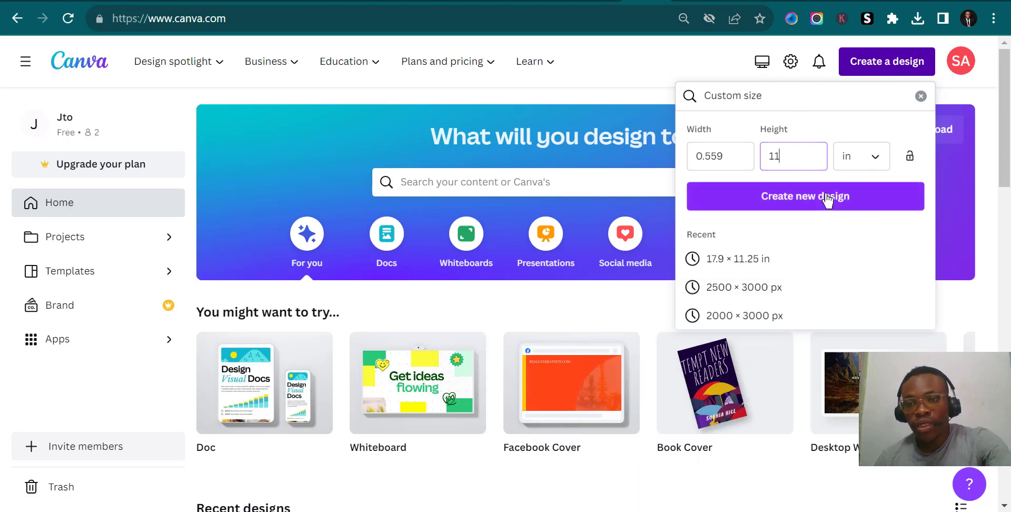
{"action": "left_click", "coordinate": [823, 203]}
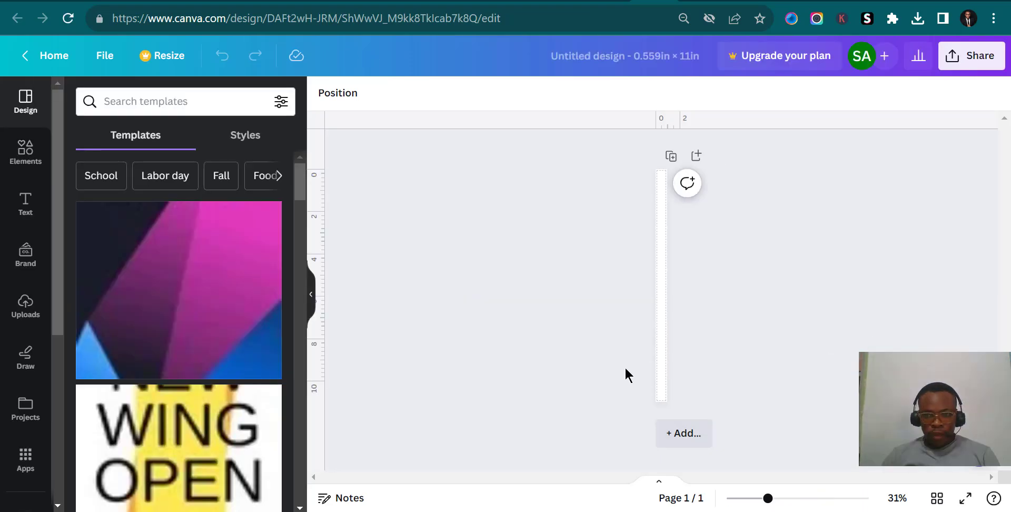
{"action": "left_click_drag", "start_coordinate": [768, 498], "coordinate": [810, 495]}
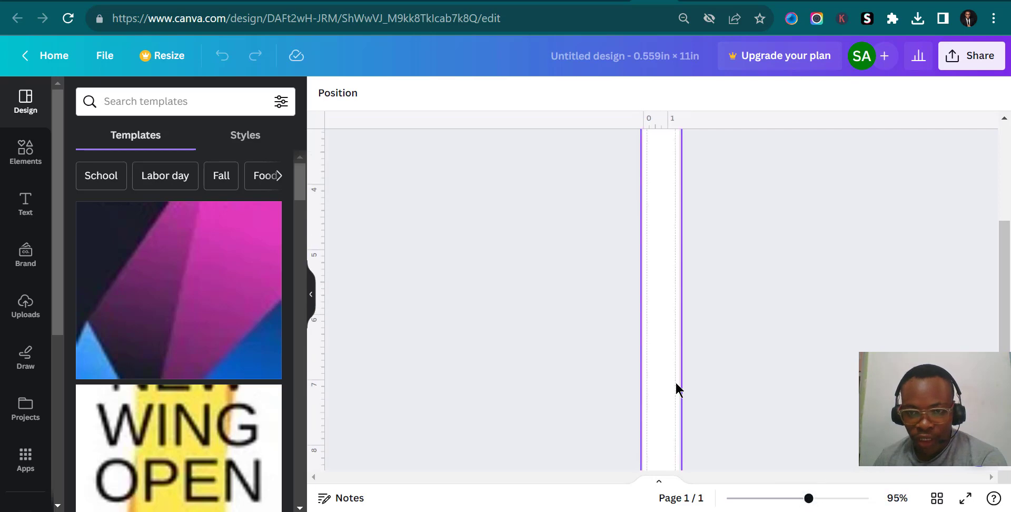
Step: Add the uploaded back cover image to the blank spine page and set it as the background
{"action": "scroll", "coordinate": [675, 389], "scroll_direction": "down", "scroll_amount": 5}
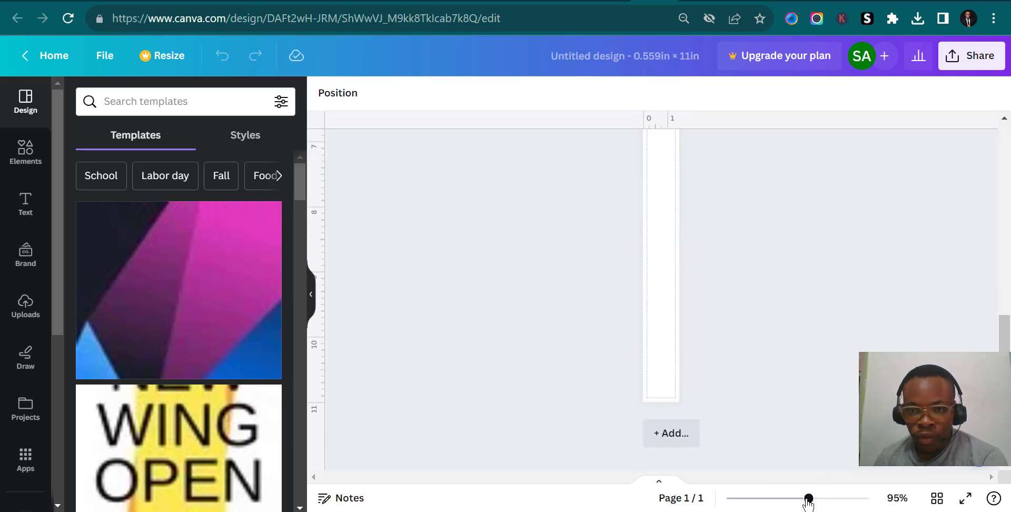
{"action": "left_click_drag", "start_coordinate": [808, 497], "coordinate": [795, 500]}
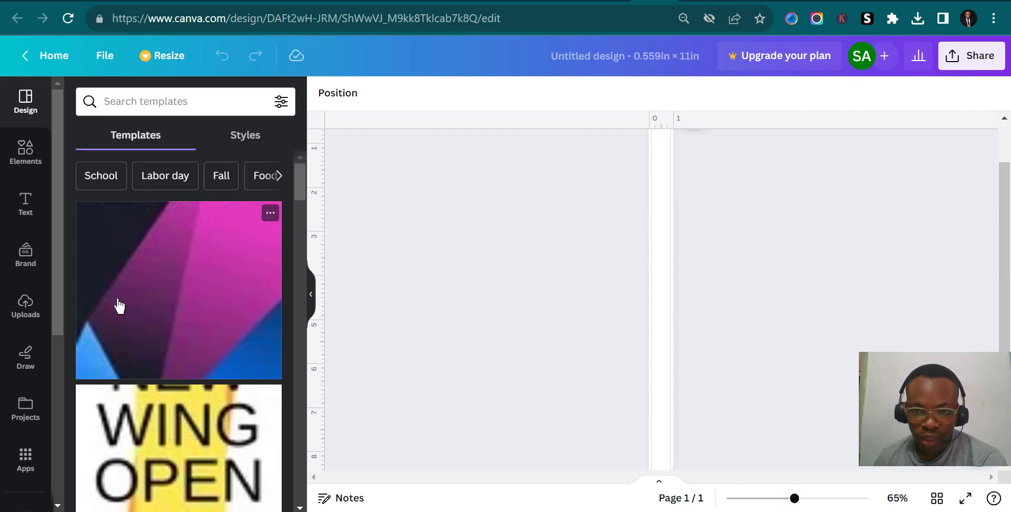
{"action": "left_click", "coordinate": [26, 308]}
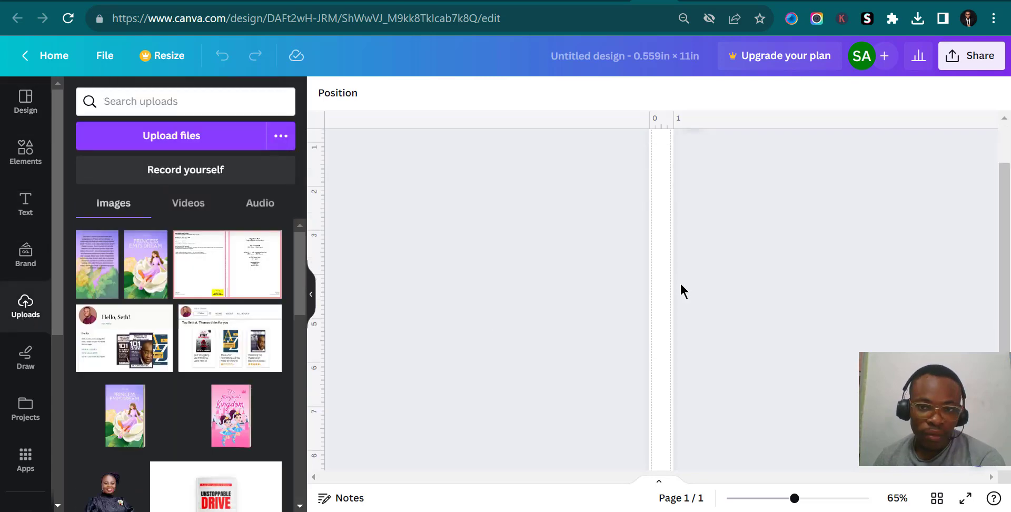
{"action": "scroll", "coordinate": [681, 291], "scroll_direction": "down", "scroll_amount": 2}
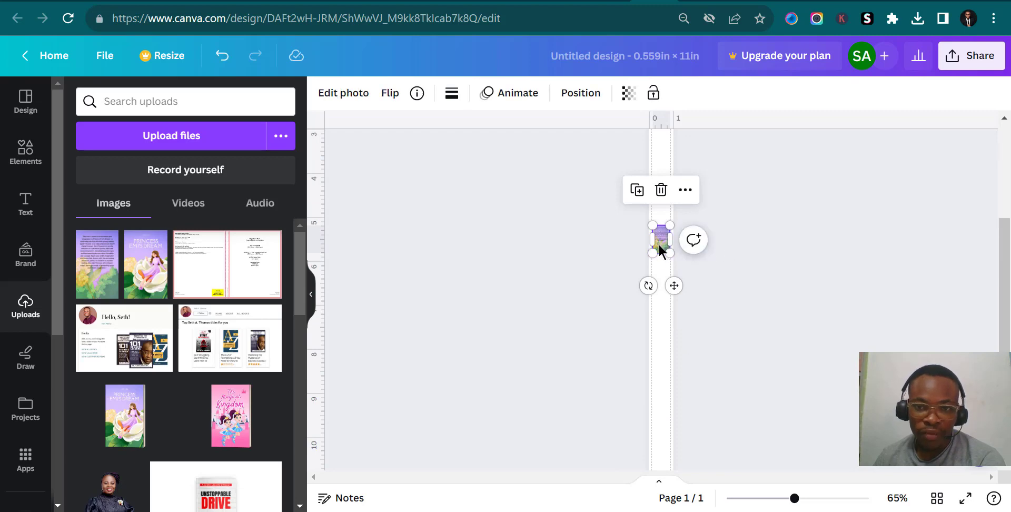
{"action": "right_click", "coordinate": [658, 243]}
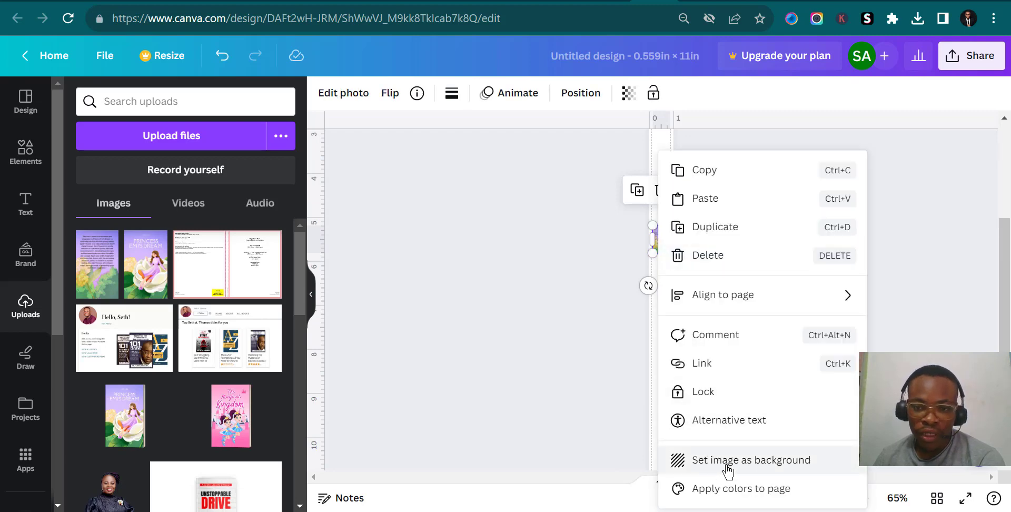
{"action": "left_click", "coordinate": [729, 460]}
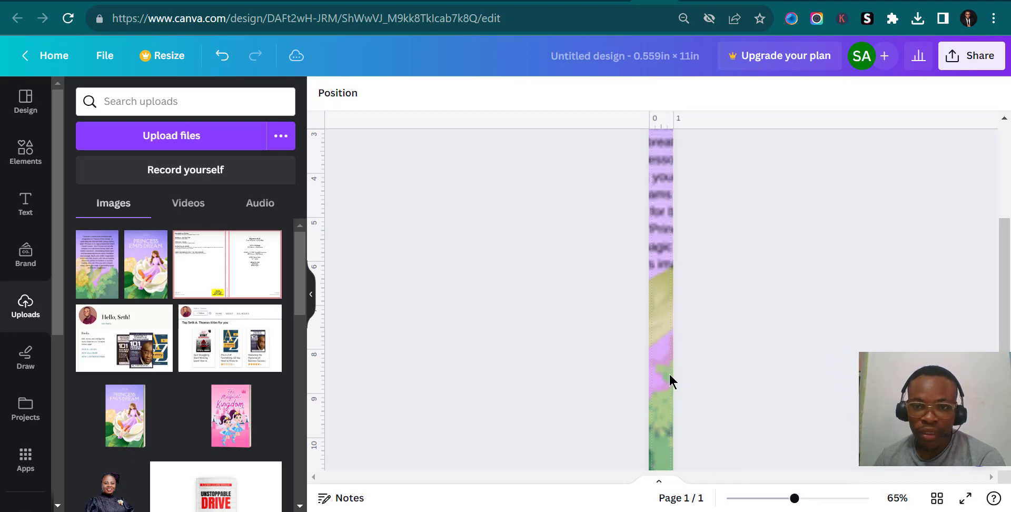
Step: Reposition the background image's crop so its text-free right edge fills the spine
{"action": "scroll", "coordinate": [670, 377], "scroll_direction": "up", "scroll_amount": 3}
{"action": "scroll", "coordinate": [670, 377], "scroll_direction": "down", "scroll_amount": 5}
{"action": "scroll", "coordinate": [670, 378], "scroll_direction": "up", "scroll_amount": 2}
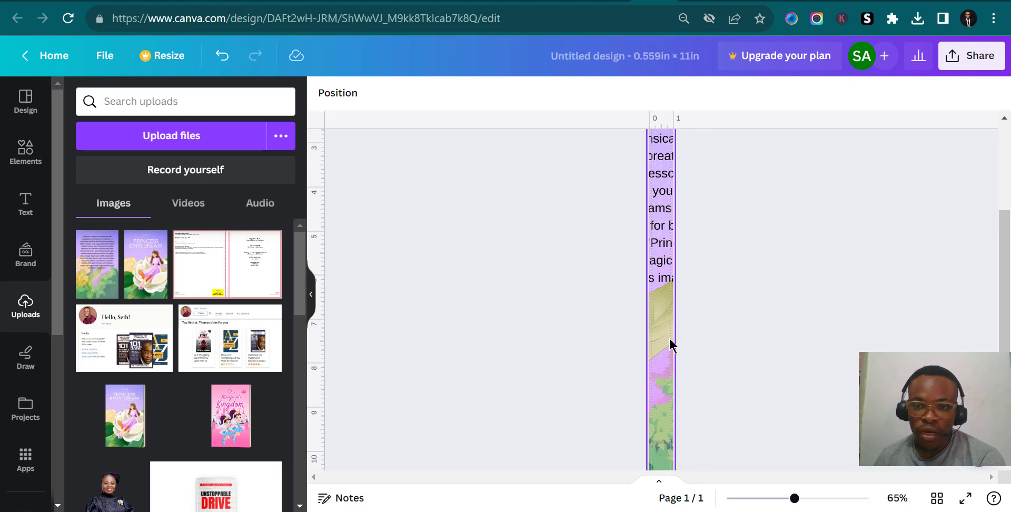
{"action": "double_click", "coordinate": [669, 339]}
{"action": "left_click_drag", "start_coordinate": [667, 337], "coordinate": [451, 336]}
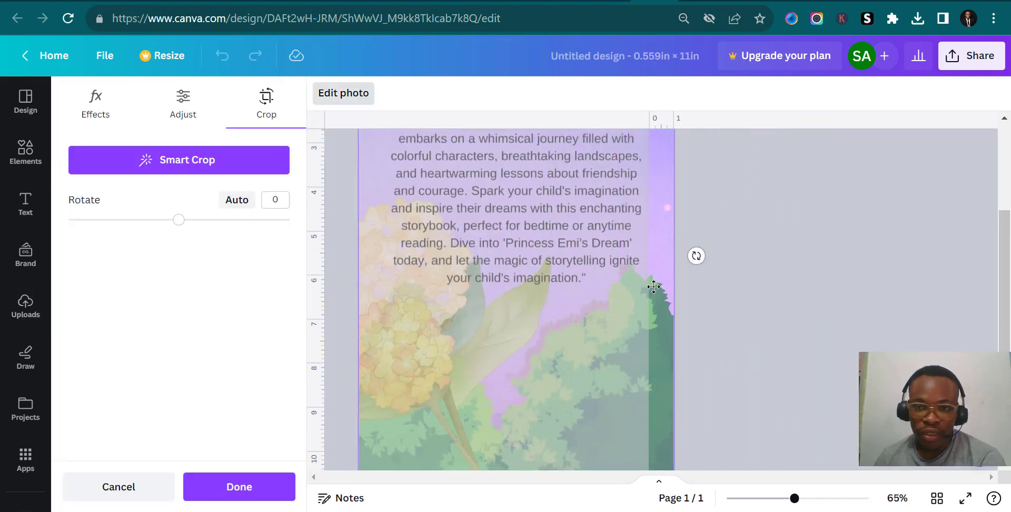
{"action": "left_click", "coordinate": [741, 257]}
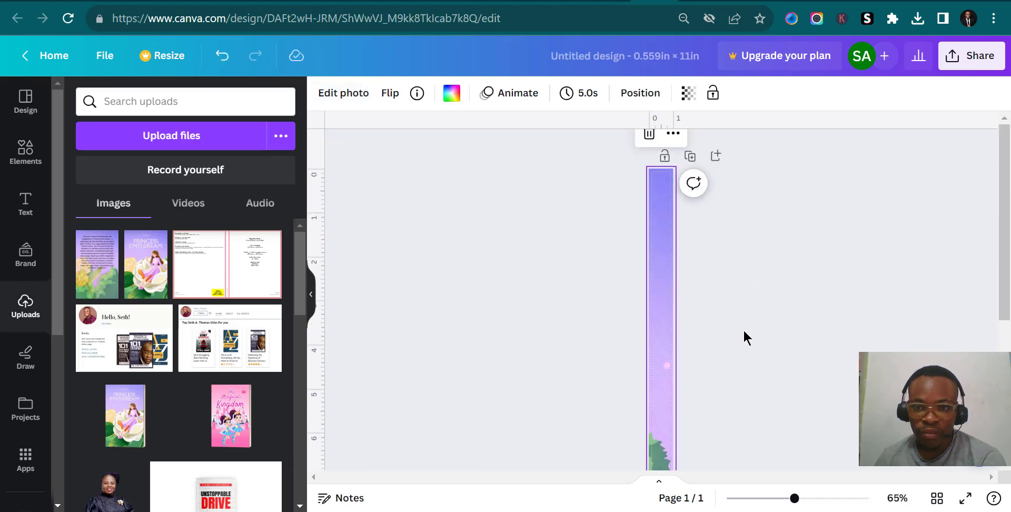
Step: Examine the cropped spine background along its full height
{"action": "scroll", "coordinate": [703, 383], "scroll_direction": "down", "scroll_amount": 4}
{"action": "scroll", "coordinate": [665, 327], "scroll_direction": "up", "scroll_amount": 2}
{"action": "scroll", "coordinate": [652, 358], "scroll_direction": "up", "scroll_amount": 3}
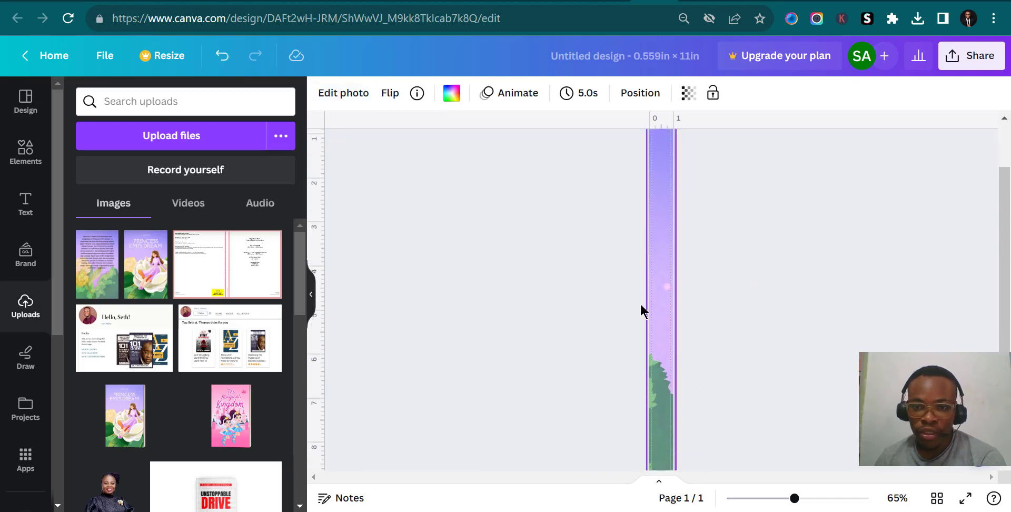
{"action": "scroll", "coordinate": [665, 242], "scroll_direction": "down", "scroll_amount": 2}
{"action": "scroll", "coordinate": [670, 314], "scroll_direction": "down", "scroll_amount": 4}
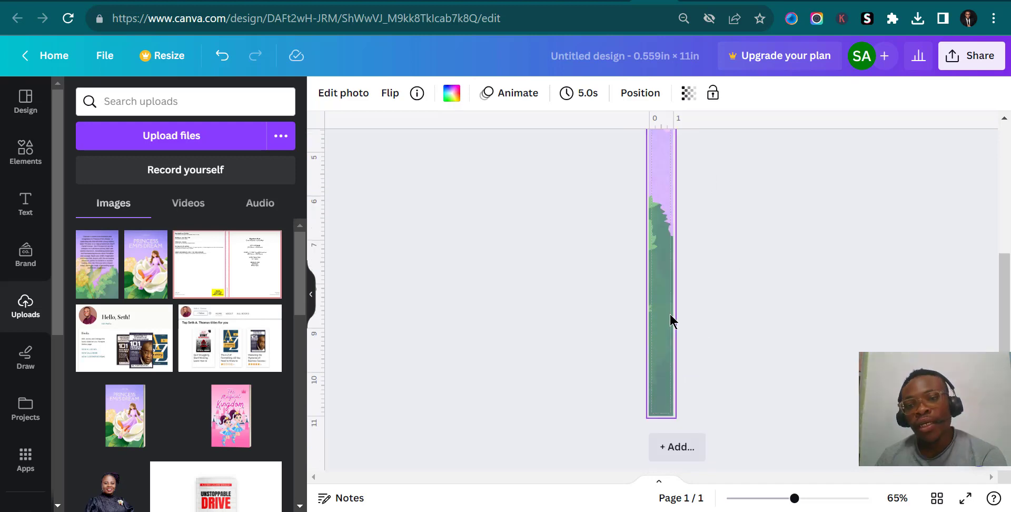
{"action": "scroll", "coordinate": [670, 314], "scroll_direction": "up", "scroll_amount": 2}
{"action": "scroll", "coordinate": [669, 314], "scroll_direction": "up", "scroll_amount": 2}
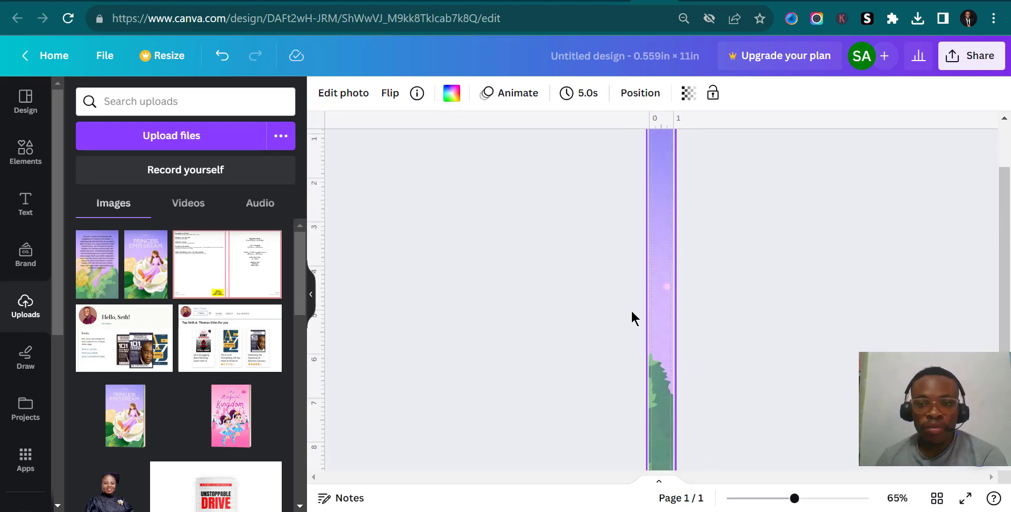
{"action": "scroll", "coordinate": [575, 258], "scroll_direction": "up", "scroll_amount": 2}
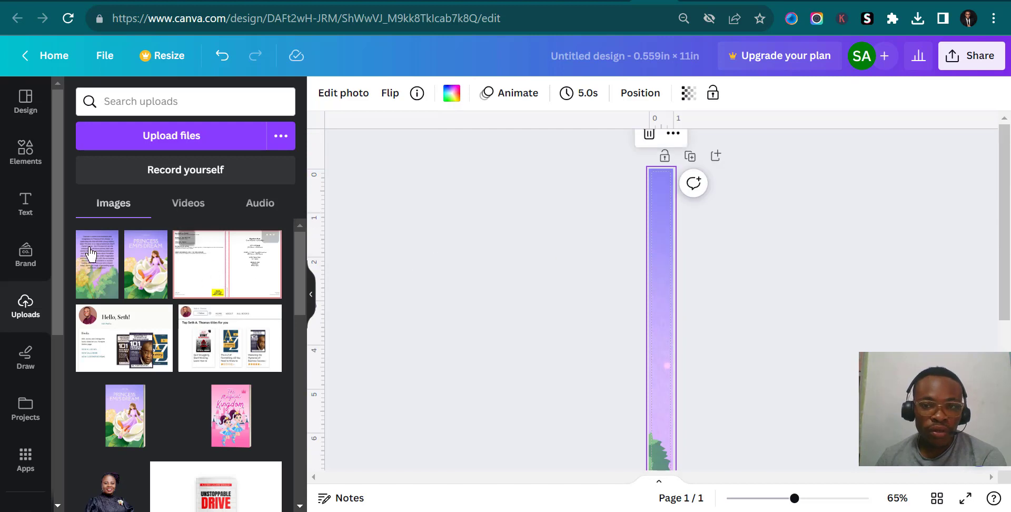
Step: Add a heading to the spine and replace its text with "PRINCESS EMI'S DREAM"
{"action": "left_click", "coordinate": [21, 206]}
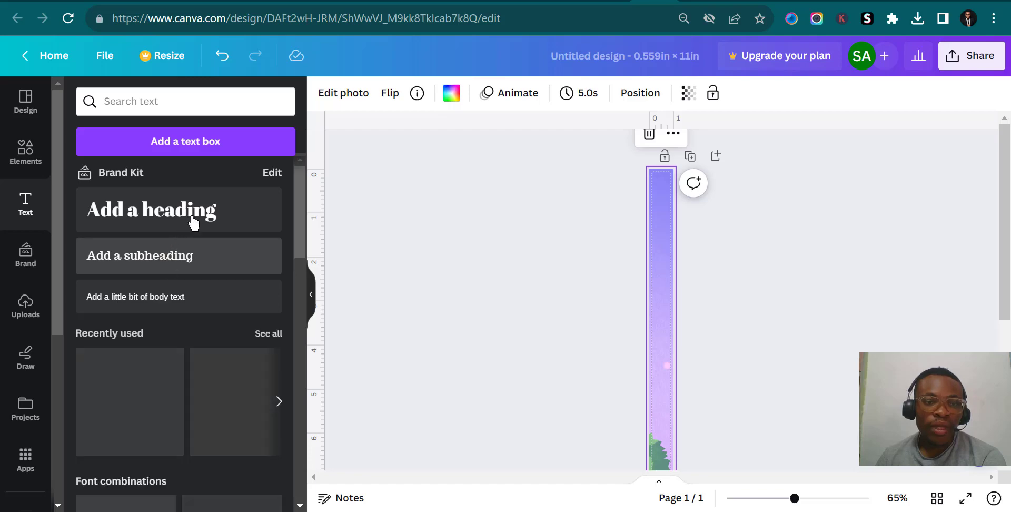
{"action": "left_click", "coordinate": [194, 224]}
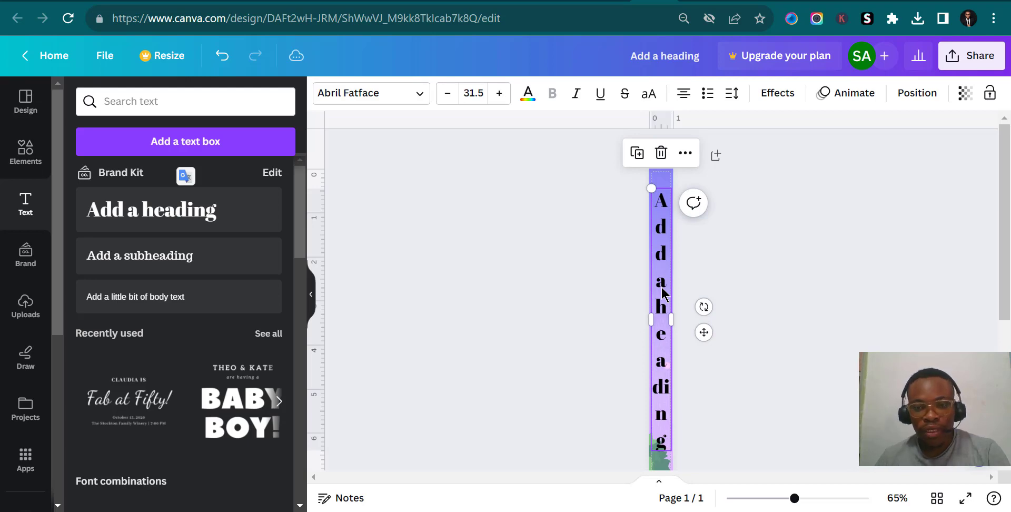
{"action": "double_click", "coordinate": [662, 292]}
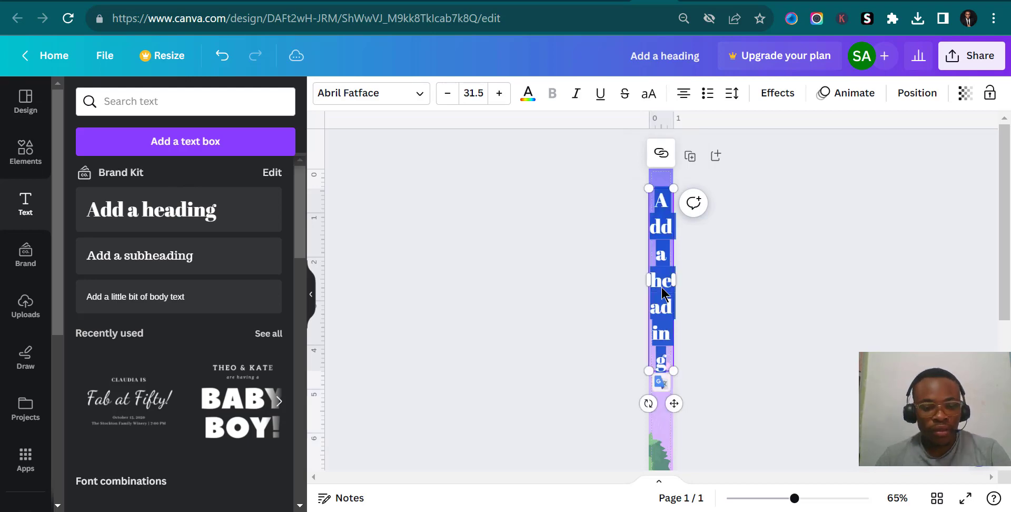
{"action": "type", "text": "PRI"}
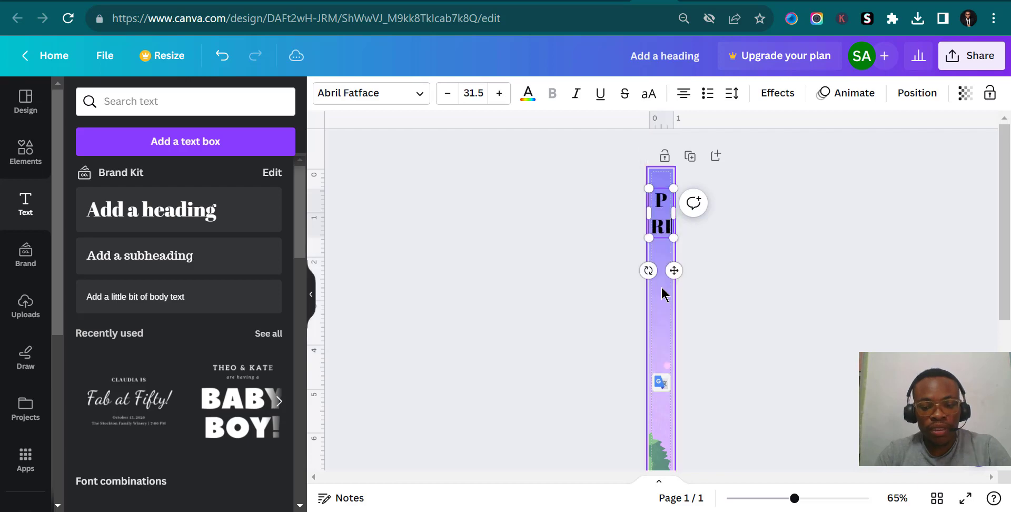
{"action": "type", "text": "NCESSE"}
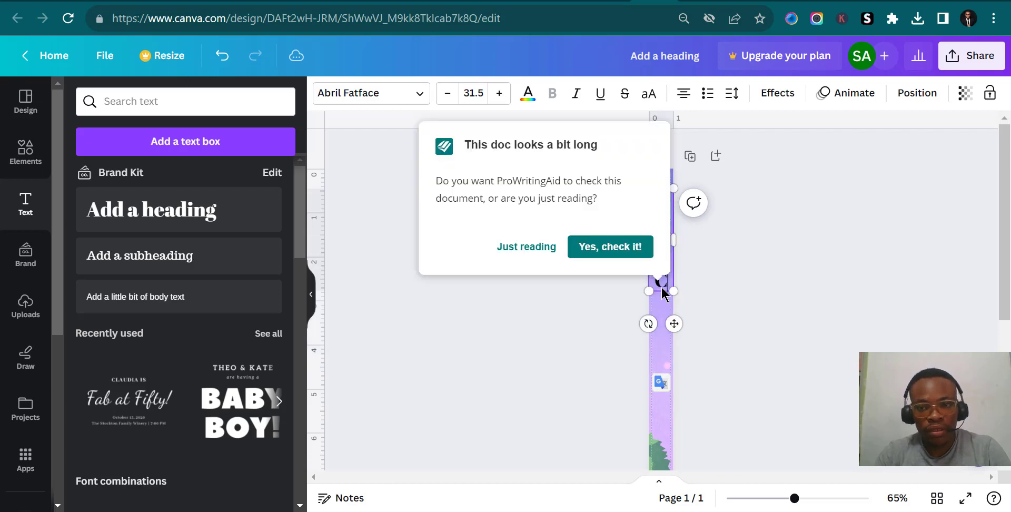
{"action": "type", "text": "S"}
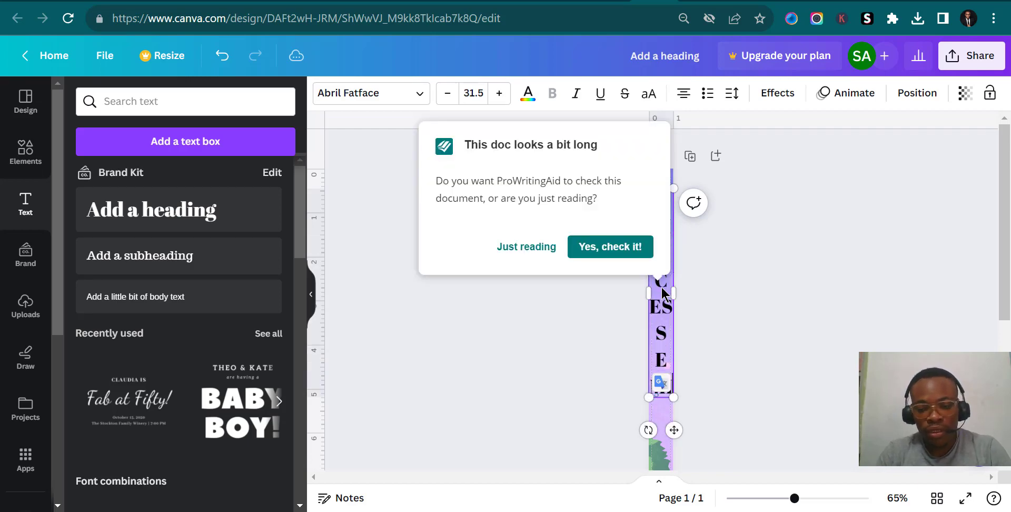
{"action": "type", "text": "'S DREAM"}
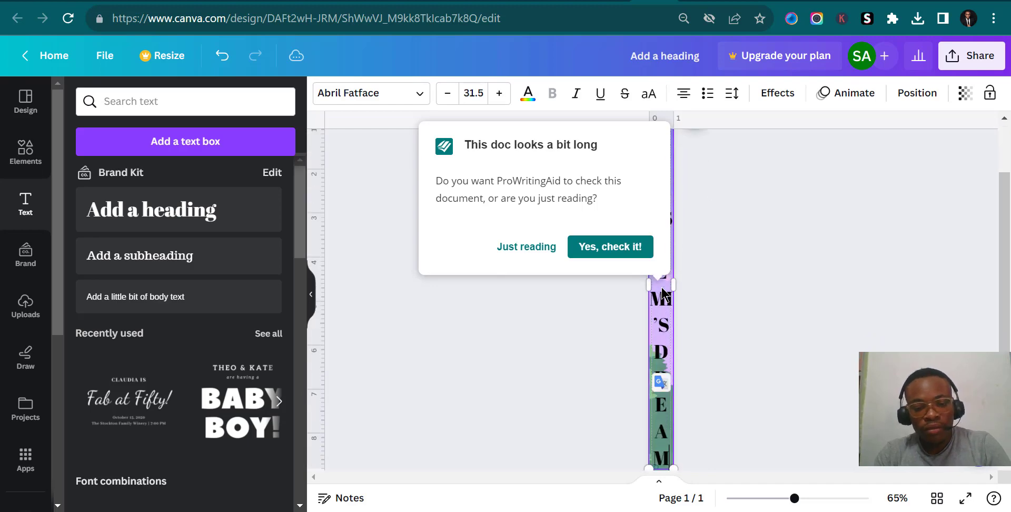
{"action": "left_click", "coordinate": [727, 324]}
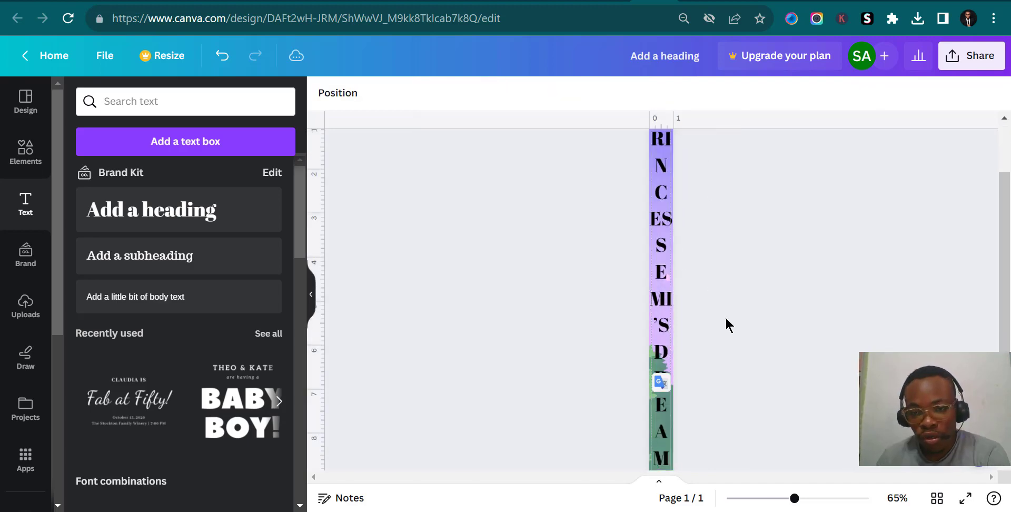
Step: Rotate the spine title by about 90 degrees so its letters lie sideways
{"action": "scroll", "coordinate": [674, 299], "scroll_direction": "up", "scroll_amount": 2}
{"action": "scroll", "coordinate": [673, 300], "scroll_direction": "down", "scroll_amount": 4}
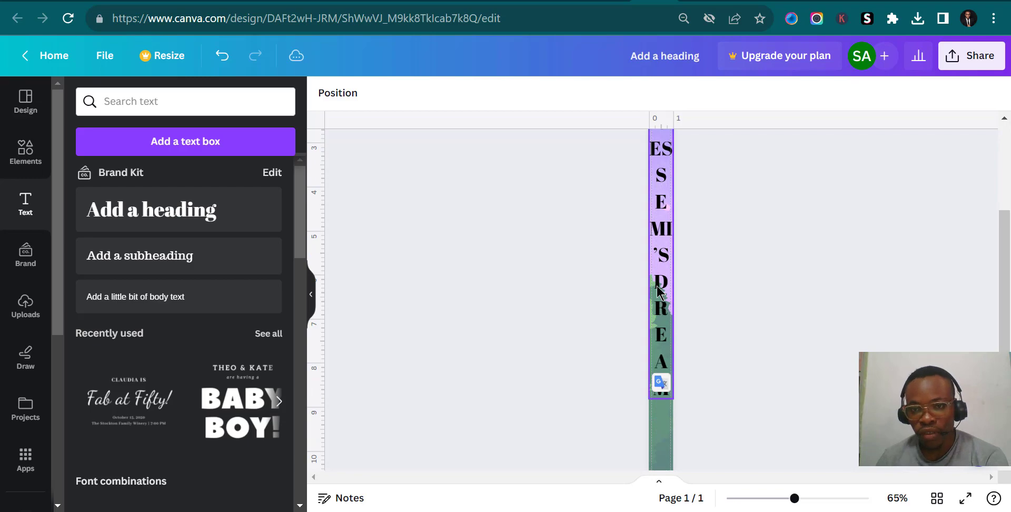
{"action": "left_click", "coordinate": [657, 249]}
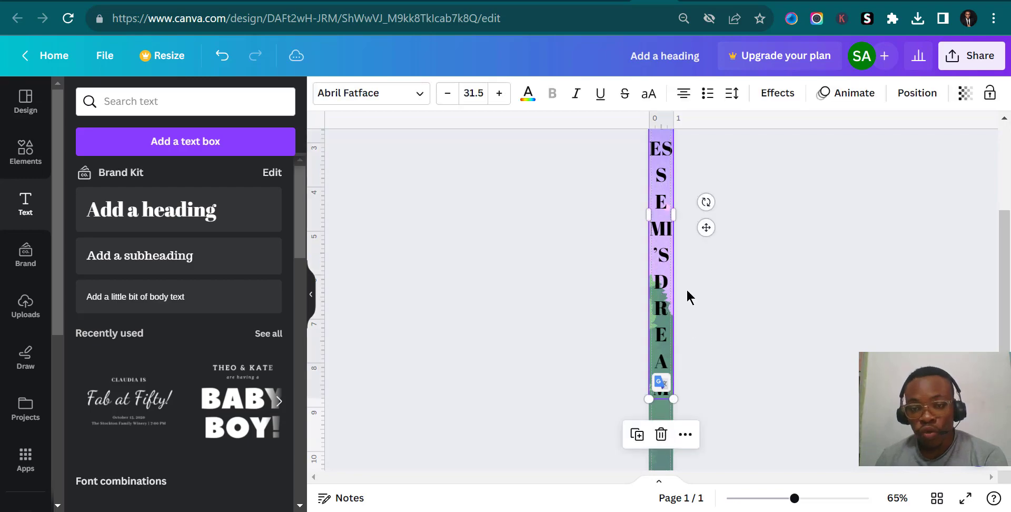
{"action": "scroll", "coordinate": [658, 301], "scroll_direction": "up", "scroll_amount": 2}
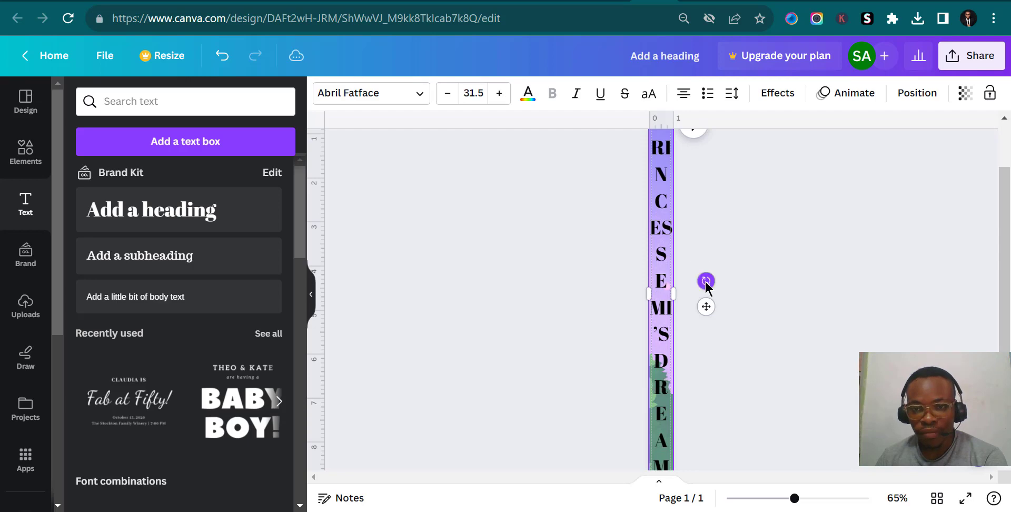
{"action": "left_click_drag", "start_coordinate": [716, 299], "coordinate": [664, 299]}
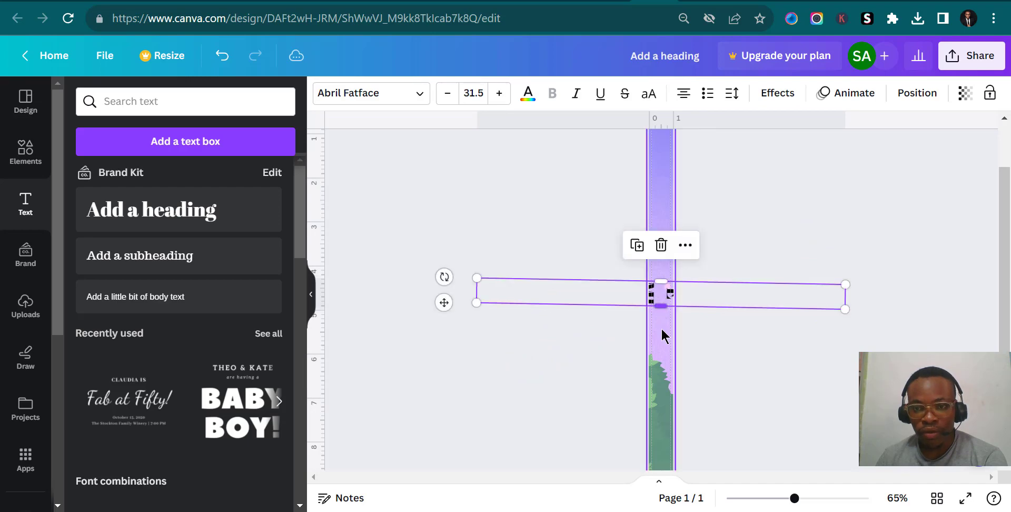
Step: Stretch the rotated text box until the title fits on one line, and move it onto the upper part of the spine
{"action": "left_click_drag", "start_coordinate": [663, 307], "coordinate": [687, 505]}
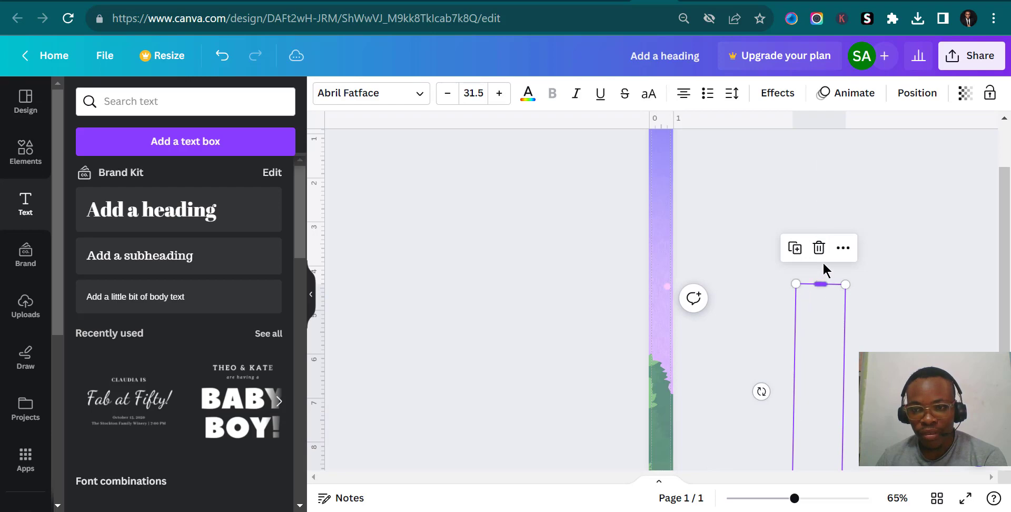
{"action": "left_click_drag", "start_coordinate": [824, 270], "coordinate": [675, 202]}
{"action": "left_click_drag", "start_coordinate": [673, 202], "coordinate": [673, 200]}
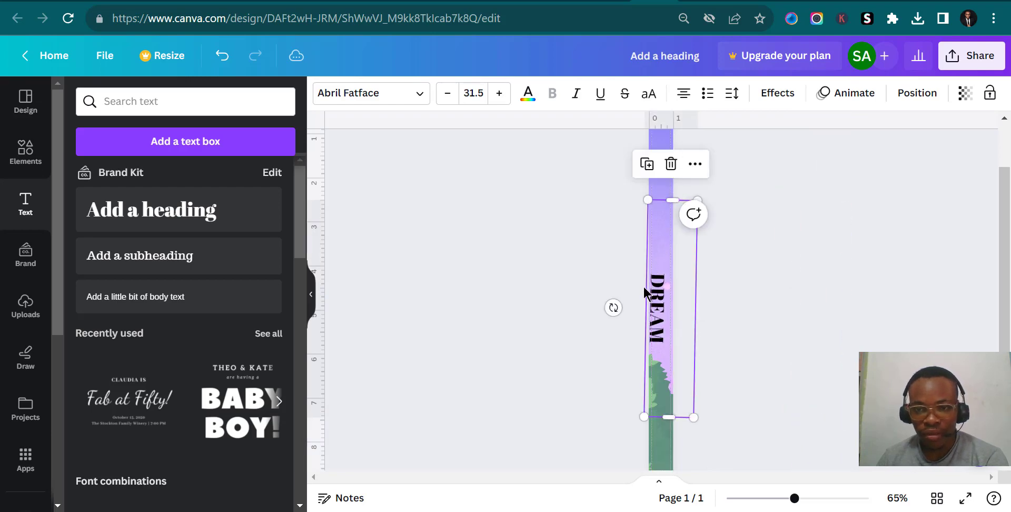
{"action": "scroll", "coordinate": [702, 392], "scroll_direction": "down", "scroll_amount": 2}
{"action": "left_click", "coordinate": [775, 500]}
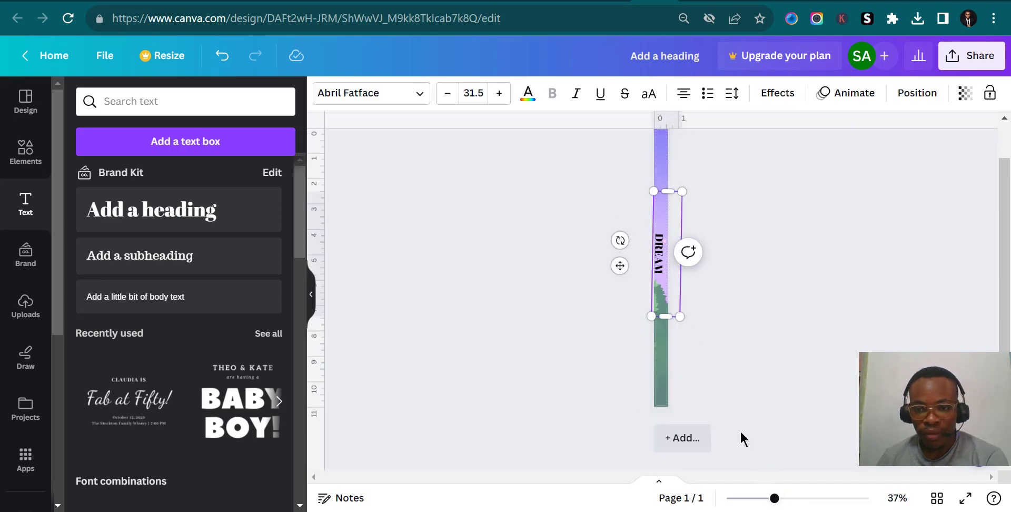
{"action": "left_click_drag", "start_coordinate": [665, 315], "coordinate": [669, 301]}
{"action": "scroll", "coordinate": [666, 316], "scroll_direction": "up", "scroll_amount": 1}
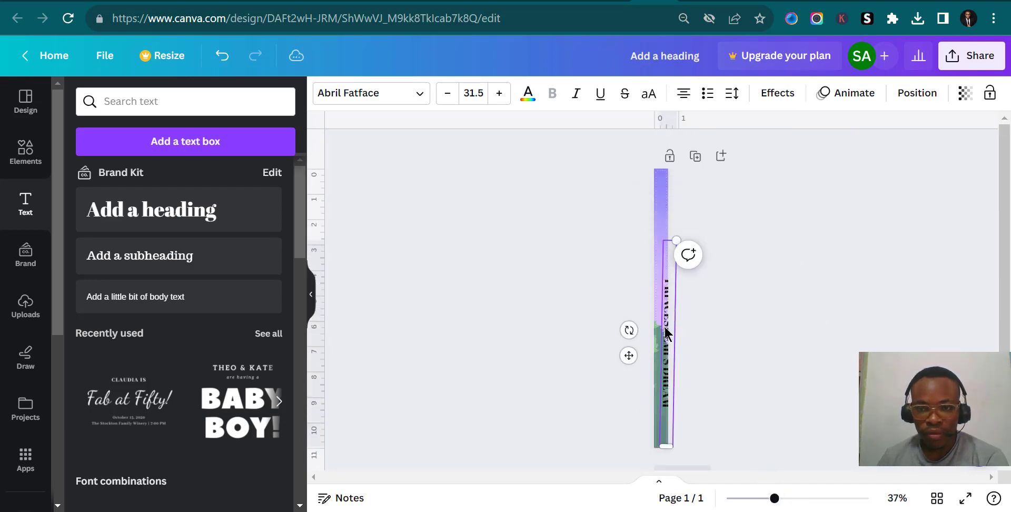
{"action": "left_click_drag", "start_coordinate": [667, 332], "coordinate": [635, 279]}
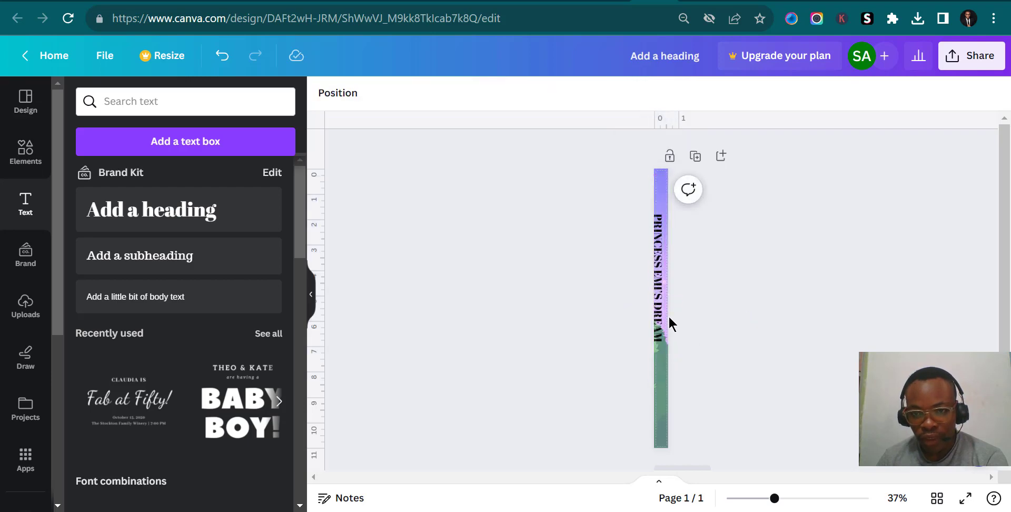
{"action": "left_click_drag", "start_coordinate": [663, 316], "coordinate": [660, 297]}
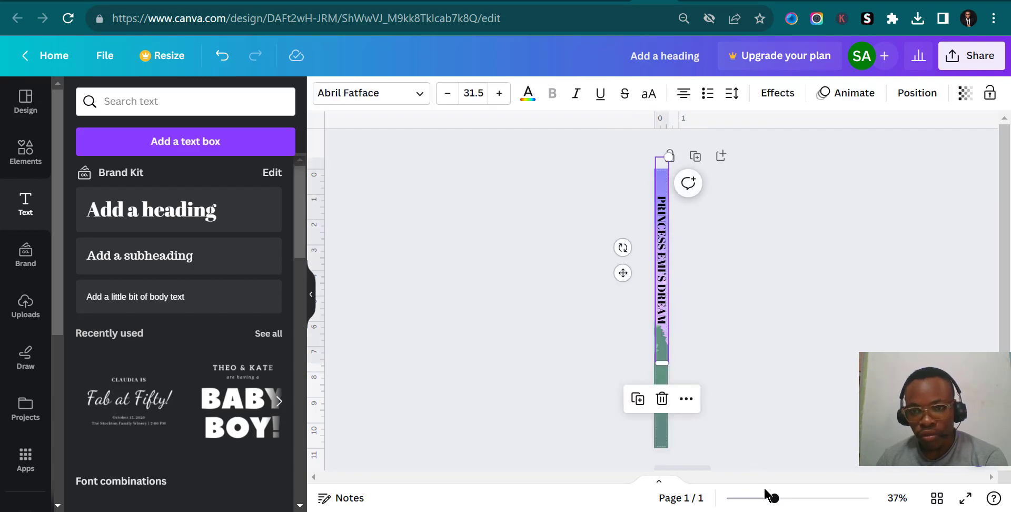
Step: Reduce the spine title's font size to 22.5 and shift the title back toward the middle of the spine's width
{"action": "left_click_drag", "start_coordinate": [778, 499], "coordinate": [807, 499]}
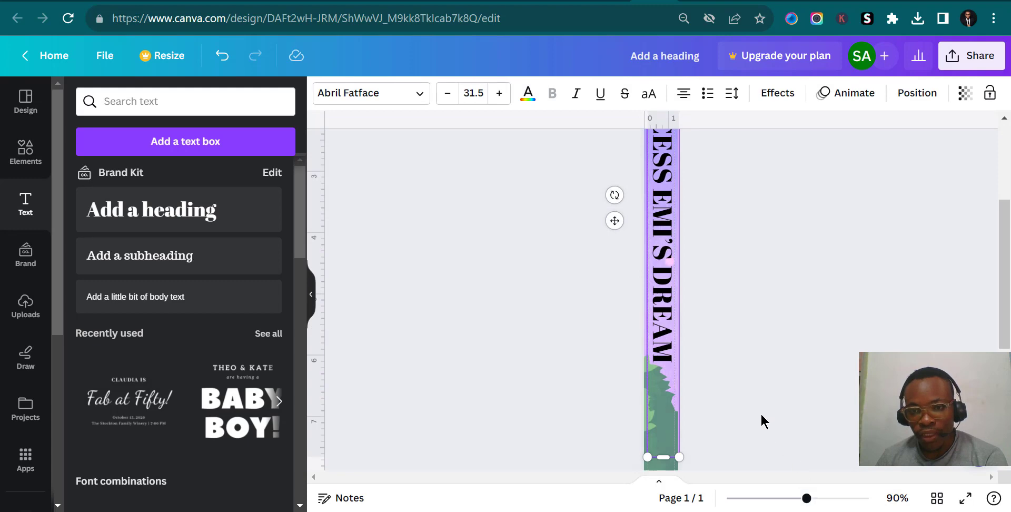
{"action": "left_click", "coordinate": [451, 100]}
{"action": "left_click", "coordinate": [452, 100]}
{"action": "left_click", "coordinate": [451, 100]}
{"action": "left_click", "coordinate": [451, 100]}
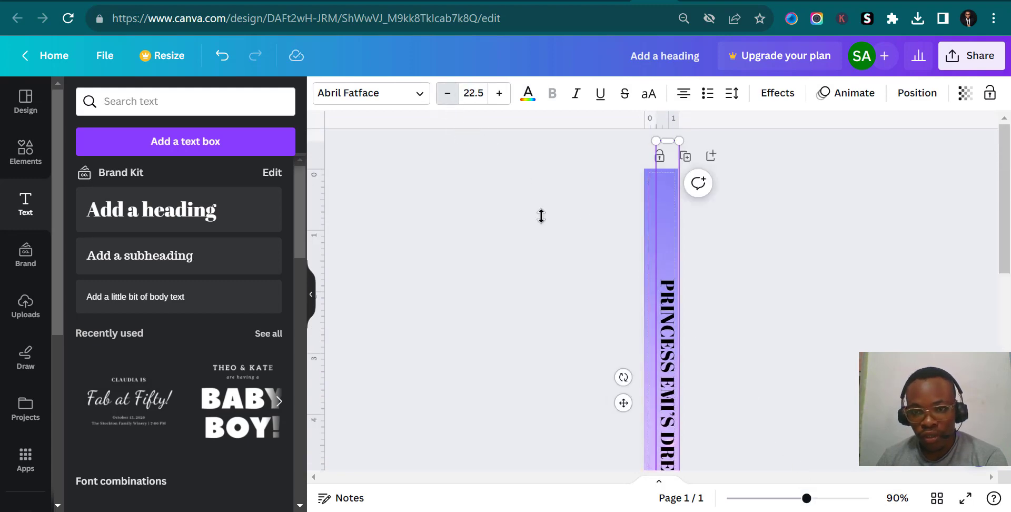
{"action": "left_click_drag", "start_coordinate": [666, 322], "coordinate": [657, 301]}
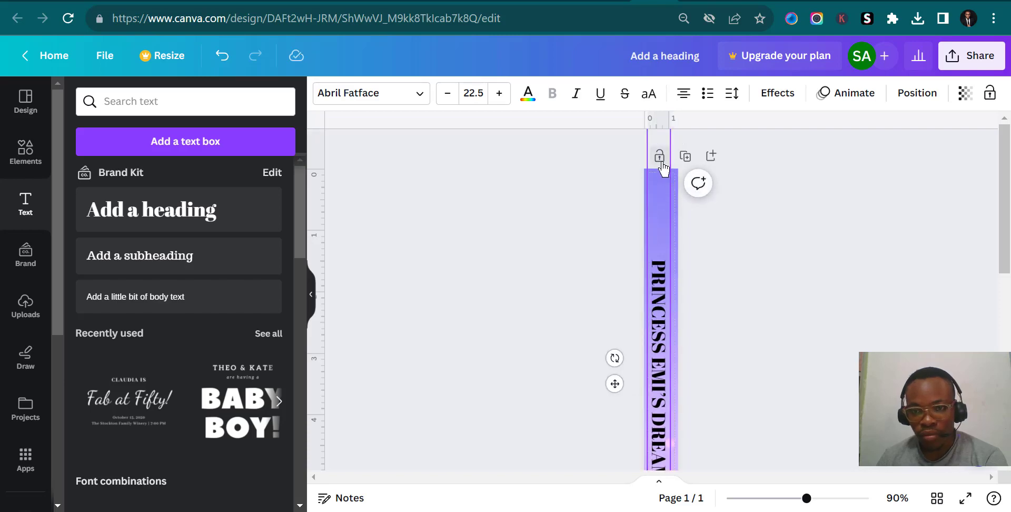
Step: Reduce the spine title's font size further to 17.5
{"action": "left_click", "coordinate": [449, 95]}
{"action": "left_click", "coordinate": [449, 95]}
{"action": "left_click", "coordinate": [450, 94]}
{"action": "left_click", "coordinate": [450, 95]}
{"action": "left_click", "coordinate": [450, 95]}
{"action": "scroll", "coordinate": [674, 388], "scroll_direction": "down", "scroll_amount": 2}
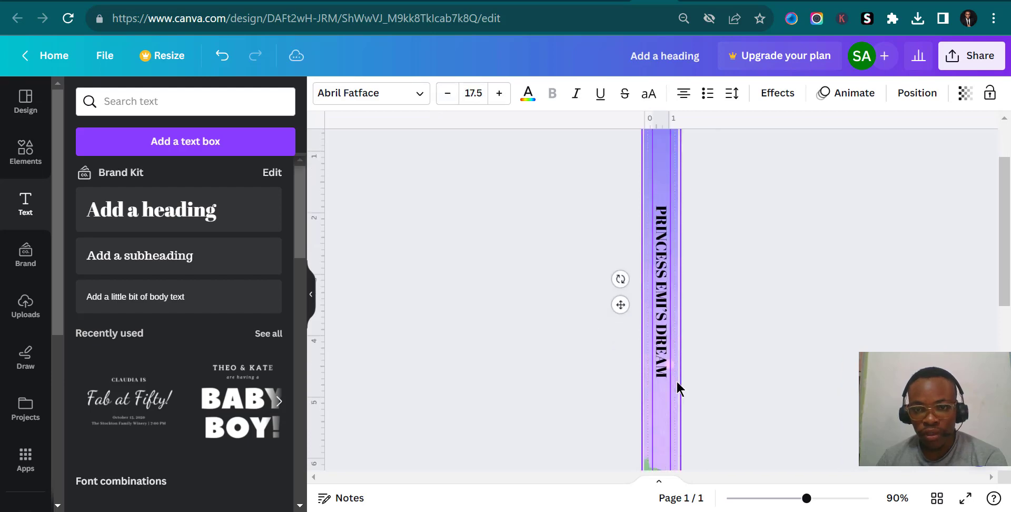
Step: Change the spine title's font to Lovelo
{"action": "scroll", "coordinate": [677, 377], "scroll_direction": "up", "scroll_amount": 2}
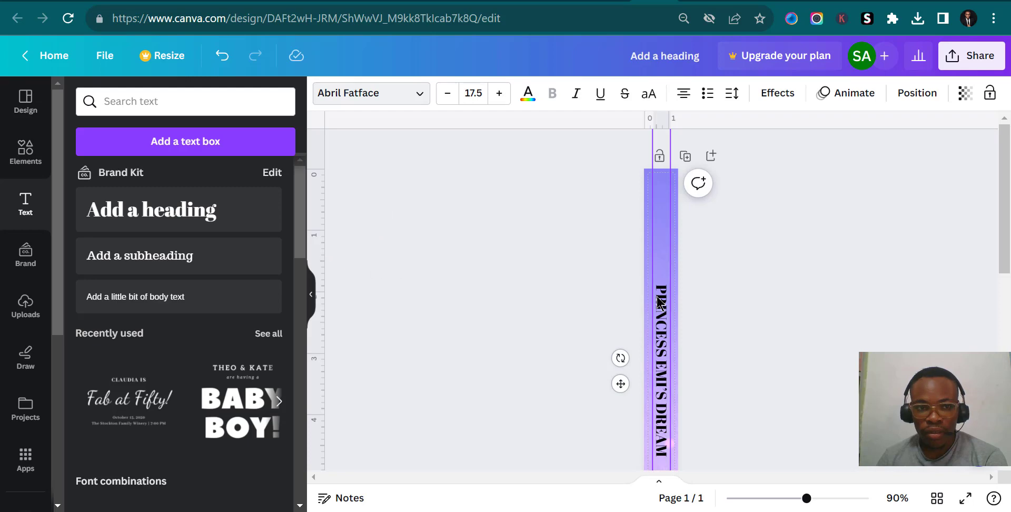
{"action": "left_click", "coordinate": [372, 93]}
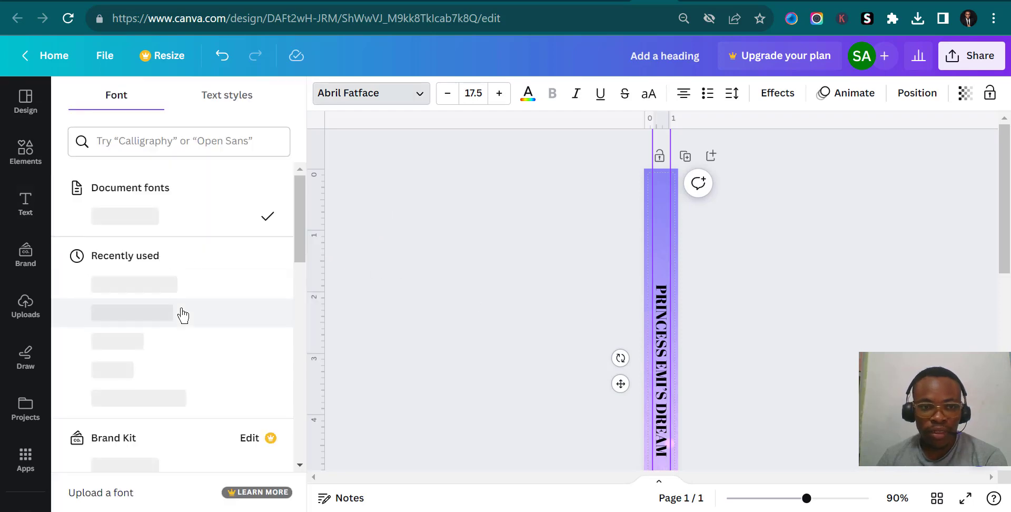
{"action": "scroll", "coordinate": [203, 311], "scroll_direction": "down", "scroll_amount": 2}
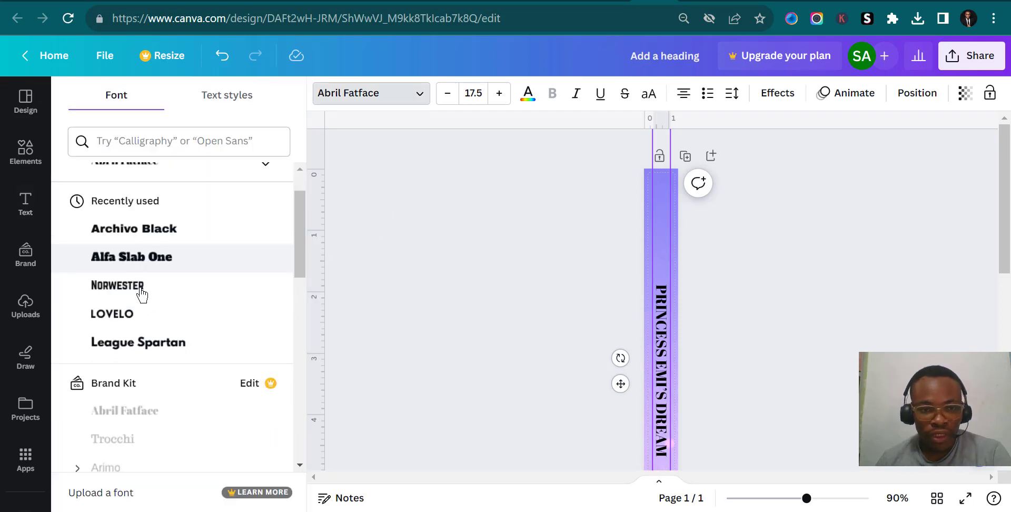
{"action": "left_click", "coordinate": [135, 289]}
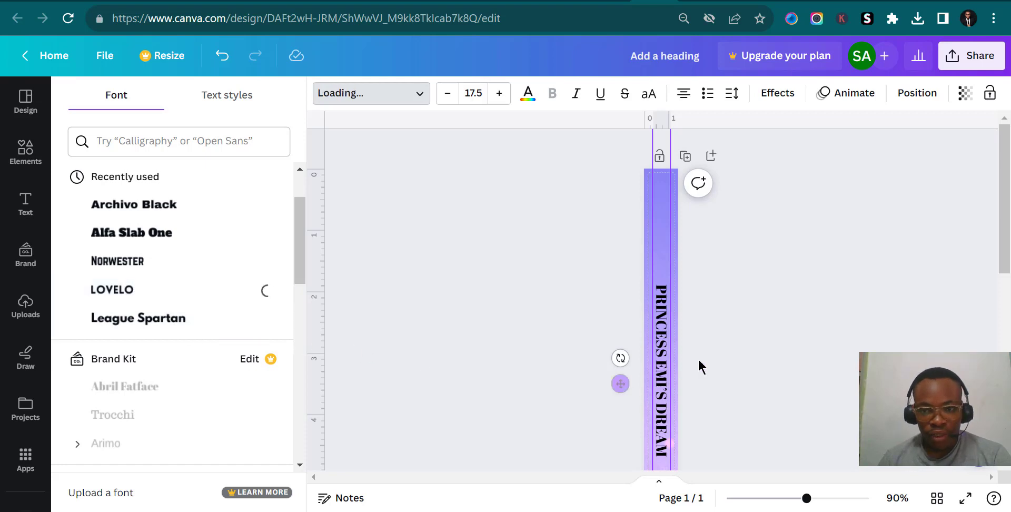
{"action": "scroll", "coordinate": [702, 356], "scroll_direction": "down", "scroll_amount": 2}
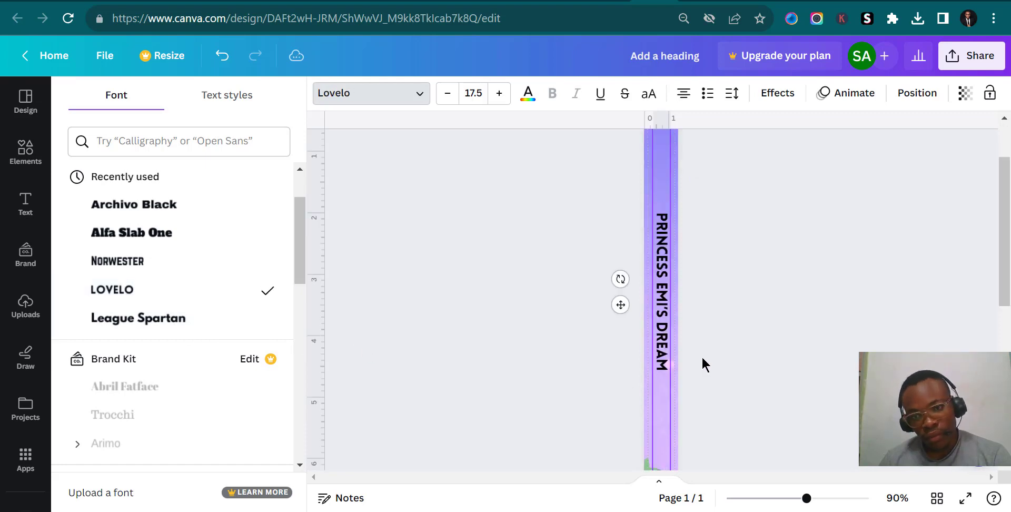
{"action": "scroll", "coordinate": [704, 370], "scroll_direction": "down", "scroll_amount": 4}
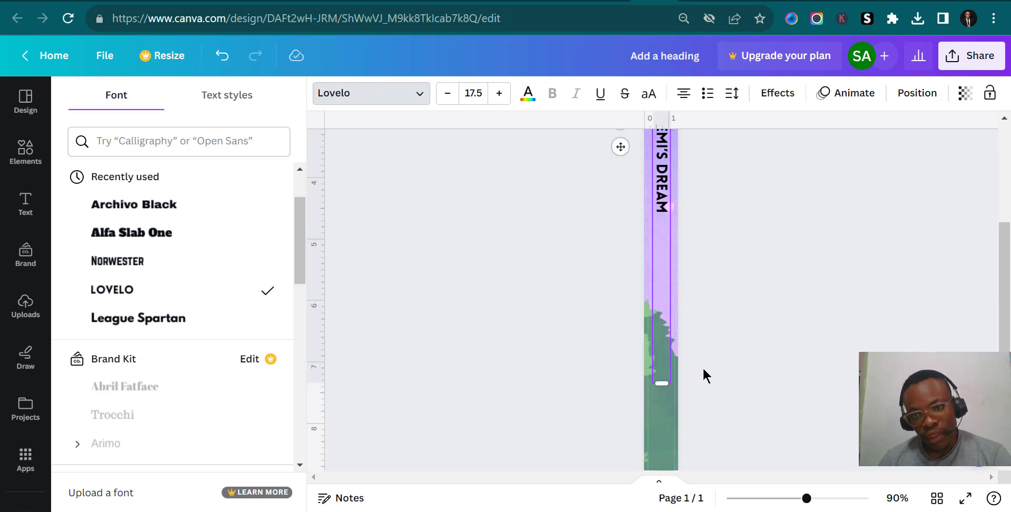
{"action": "scroll", "coordinate": [704, 370], "scroll_direction": "up", "scroll_amount": 4}
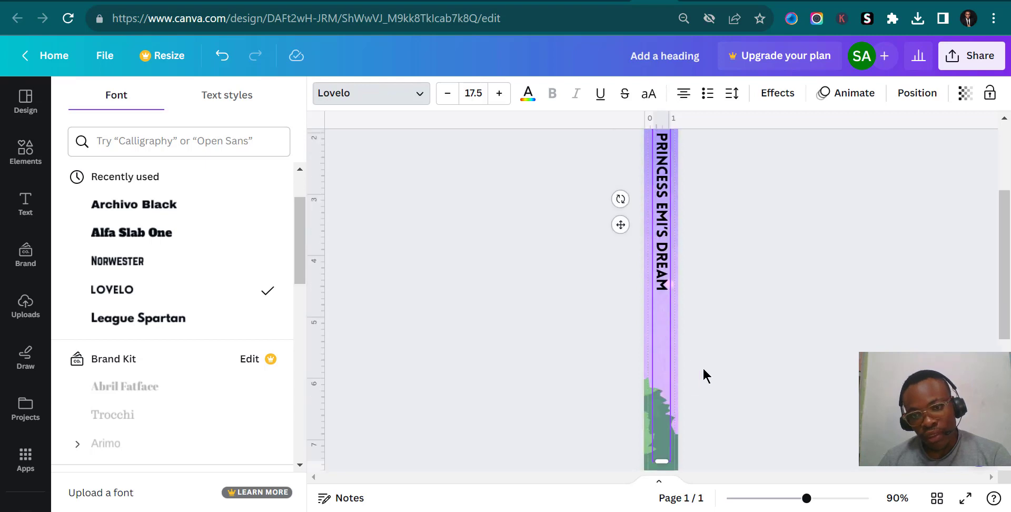
Step: Reduce the spine title's font size to 15.5 and centre the title across the page's width
{"action": "left_click", "coordinate": [448, 97]}
{"action": "left_click", "coordinate": [448, 98]}
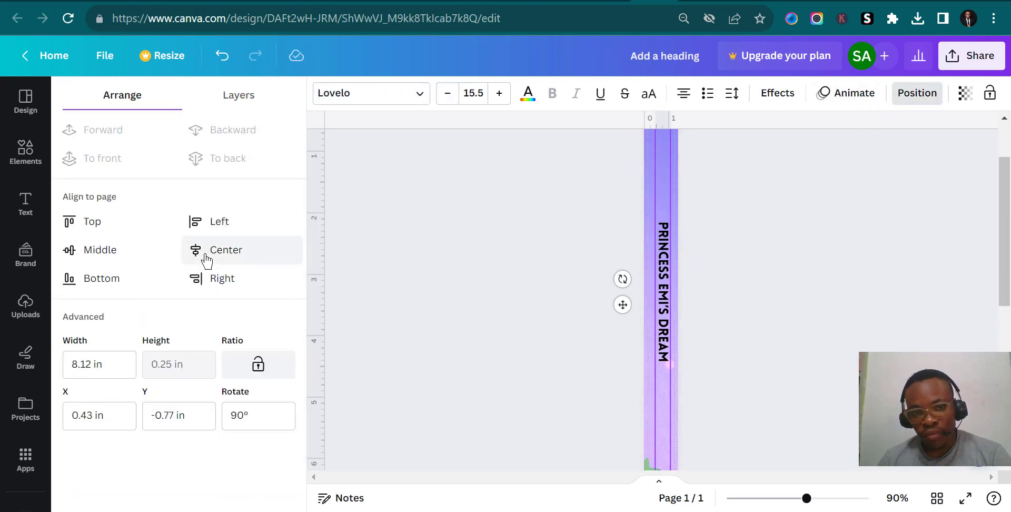
{"action": "left_click", "coordinate": [206, 258]}
{"action": "left_click", "coordinate": [727, 248]}
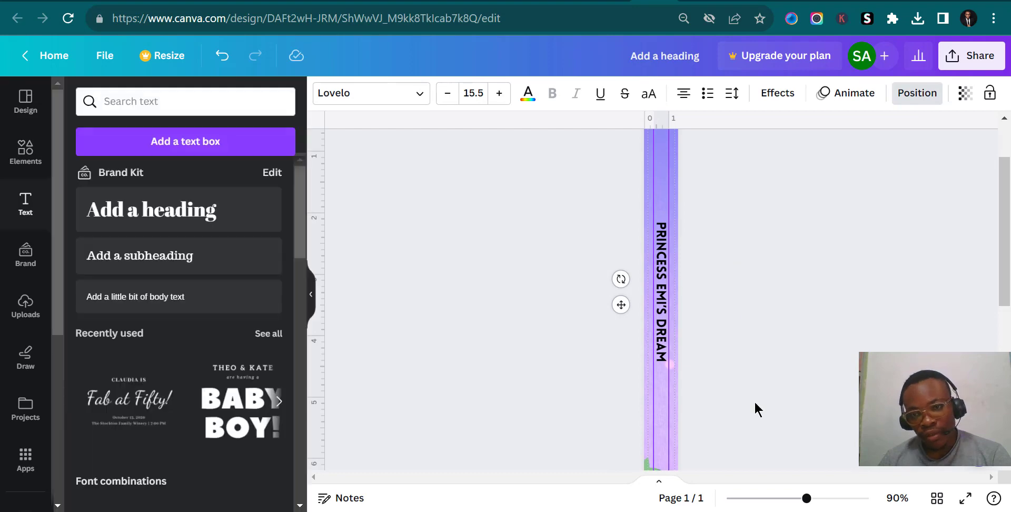
Step: Download the finished spine design as a PNG image and save it in Downloads as SPINE
{"action": "left_click_drag", "start_coordinate": [802, 498], "coordinate": [795, 498]}
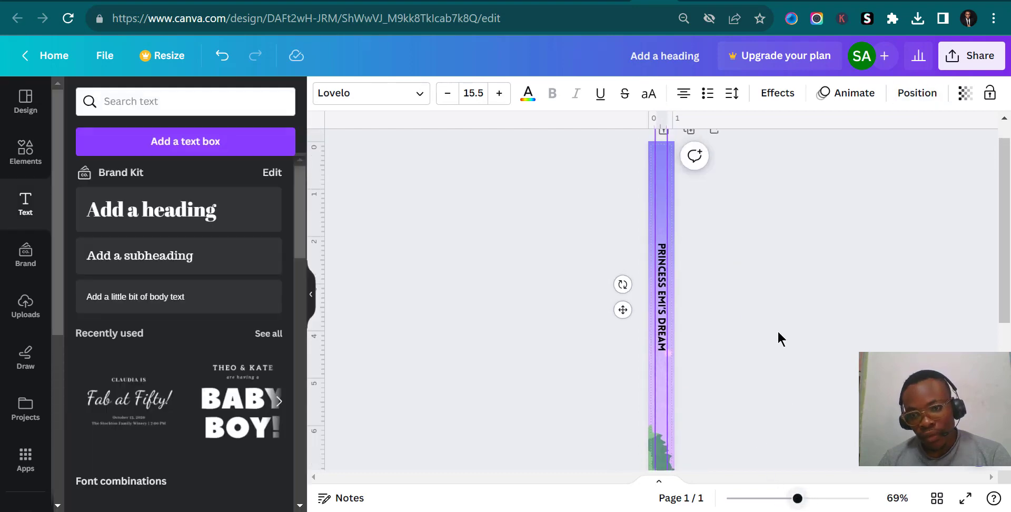
{"action": "scroll", "coordinate": [780, 338], "scroll_direction": "down", "scroll_amount": 4}
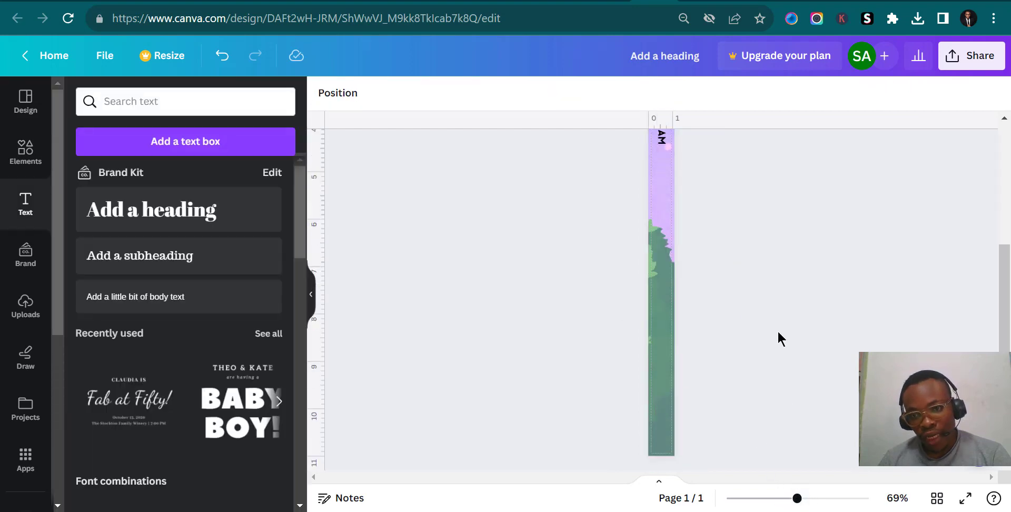
{"action": "scroll", "coordinate": [780, 338], "scroll_direction": "up", "scroll_amount": 4}
{"action": "scroll", "coordinate": [780, 338], "scroll_direction": "down", "scroll_amount": 2}
{"action": "scroll", "coordinate": [779, 339], "scroll_direction": "down", "scroll_amount": 2}
{"action": "scroll", "coordinate": [936, 141], "scroll_direction": "up", "scroll_amount": 4}
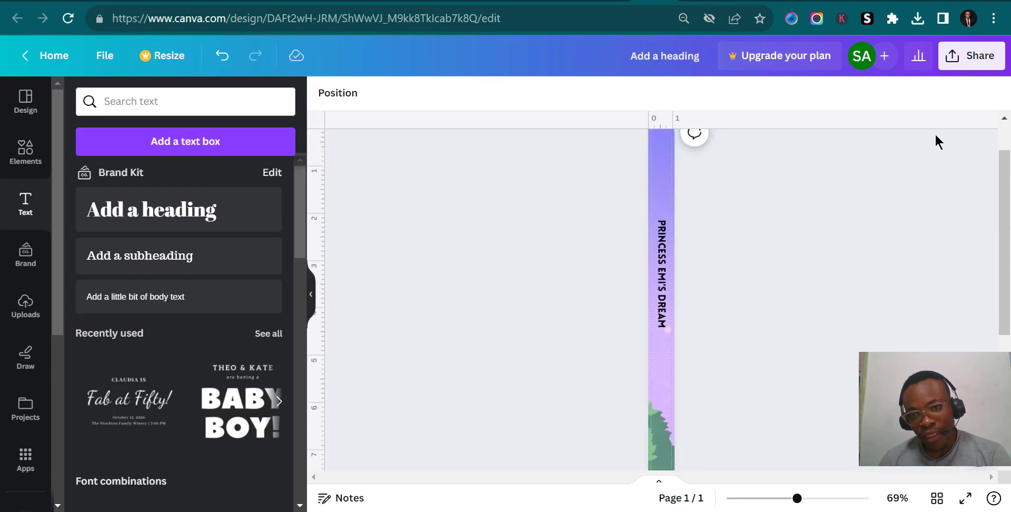
{"action": "left_click", "coordinate": [972, 55]}
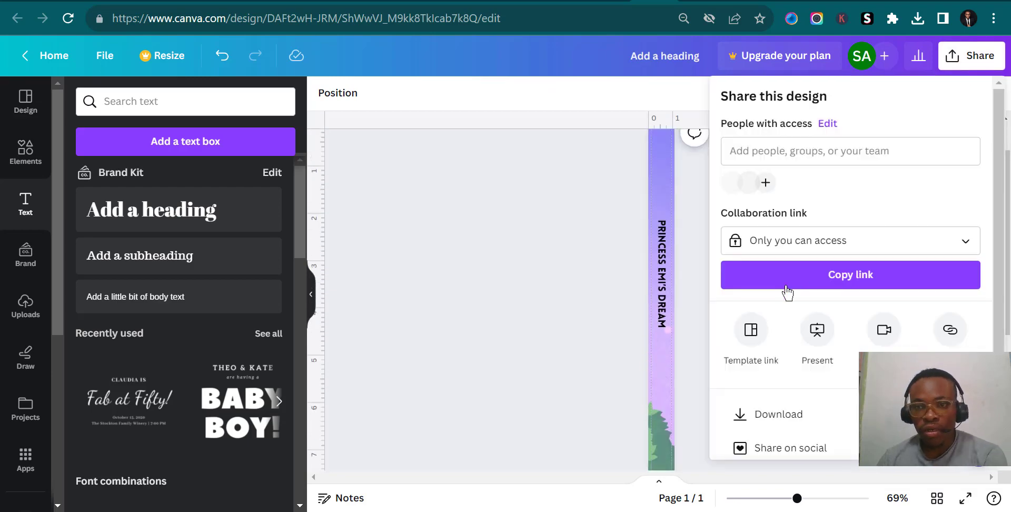
{"action": "scroll", "coordinate": [806, 371], "scroll_direction": "down", "scroll_amount": 1}
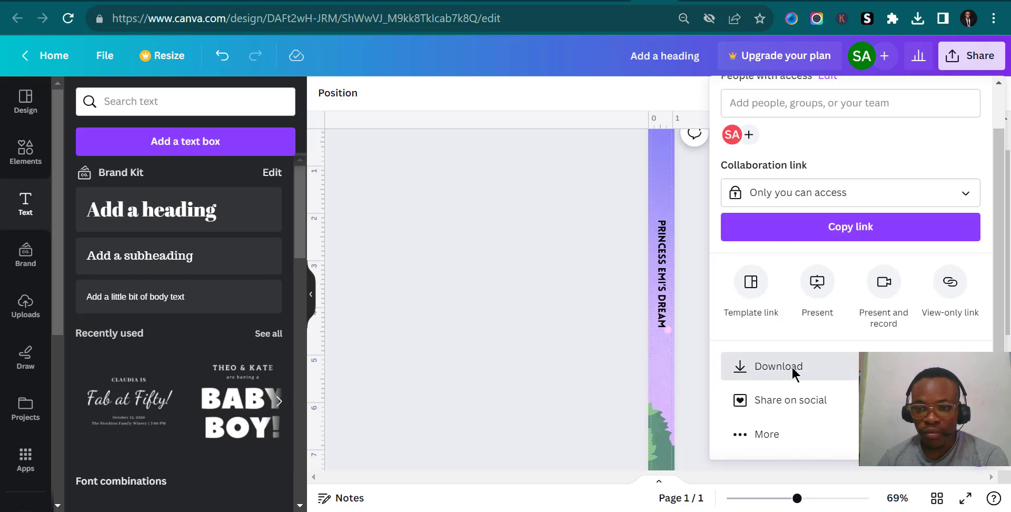
{"action": "left_click", "coordinate": [793, 367]}
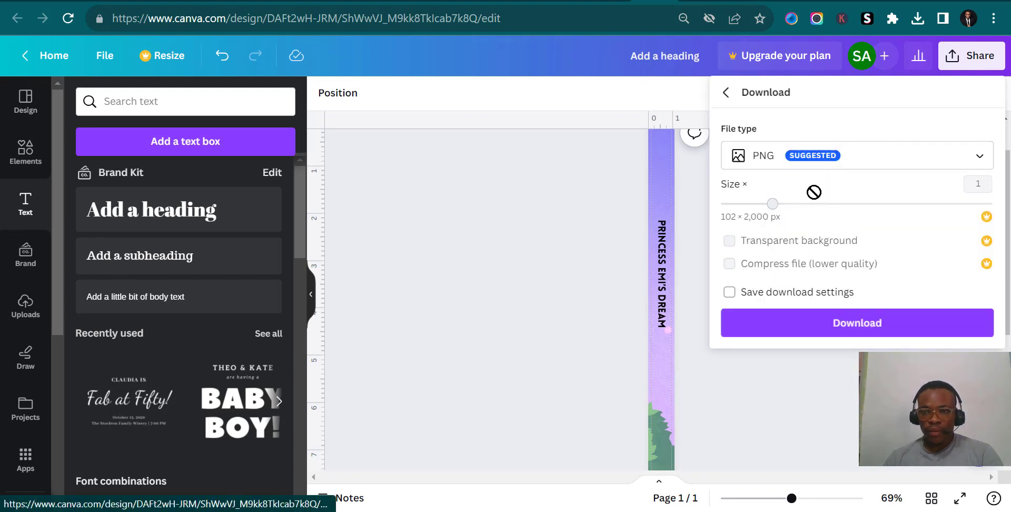
{"action": "left_click", "coordinate": [780, 329]}
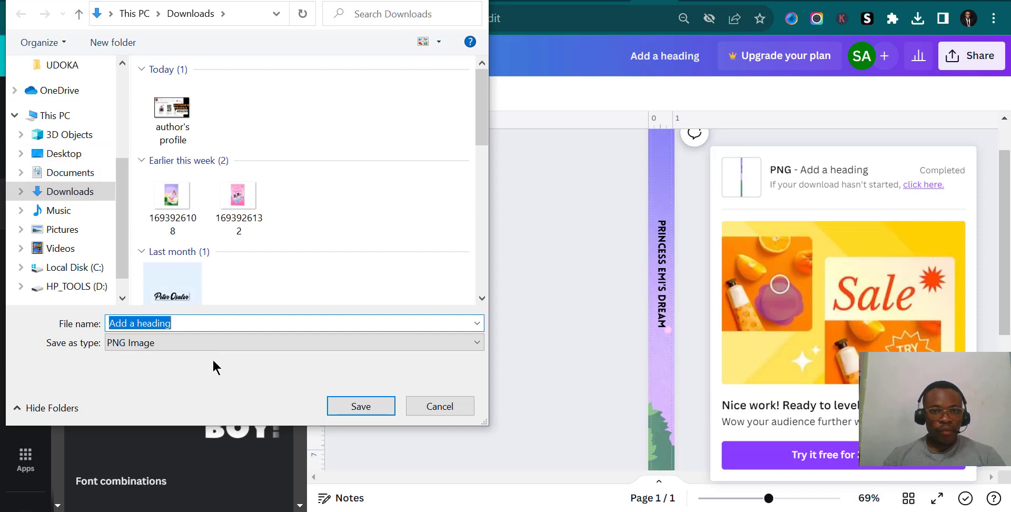
{"action": "type", "text": "SPINE"}
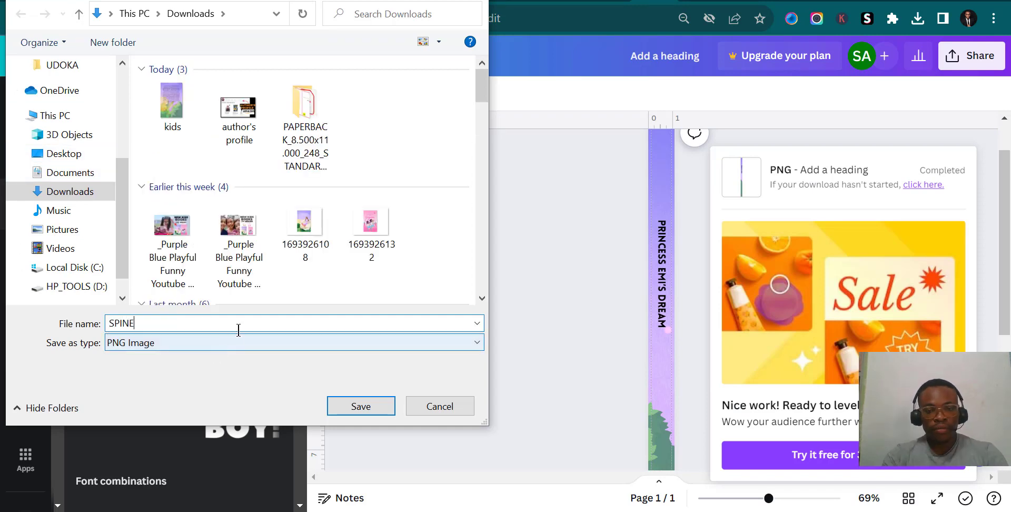
{"action": "left_click", "coordinate": [361, 406]}
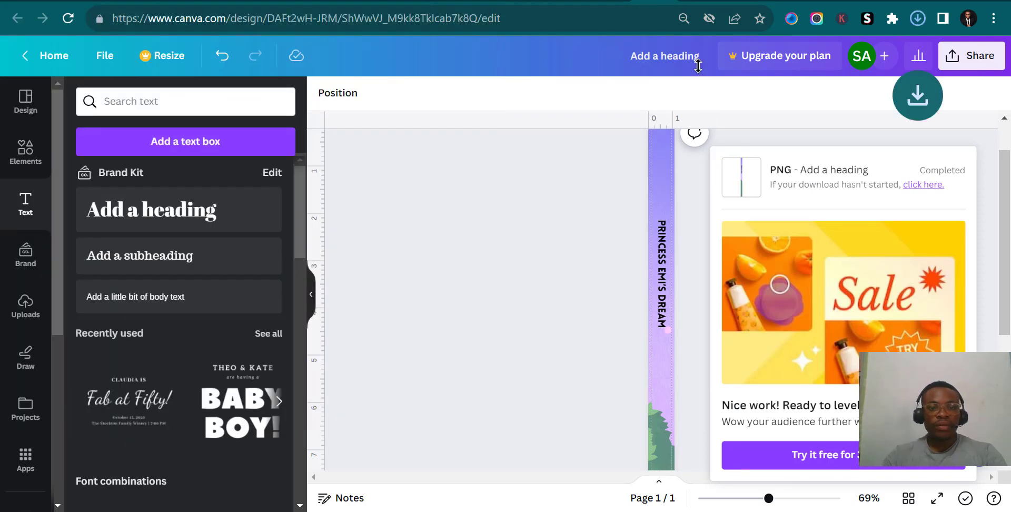
Step: Upload the SPINE image to the 17.9 × 11.25 in cover design and place it in the gap between the back and front covers
{"action": "left_click", "coordinate": [706, 2]}
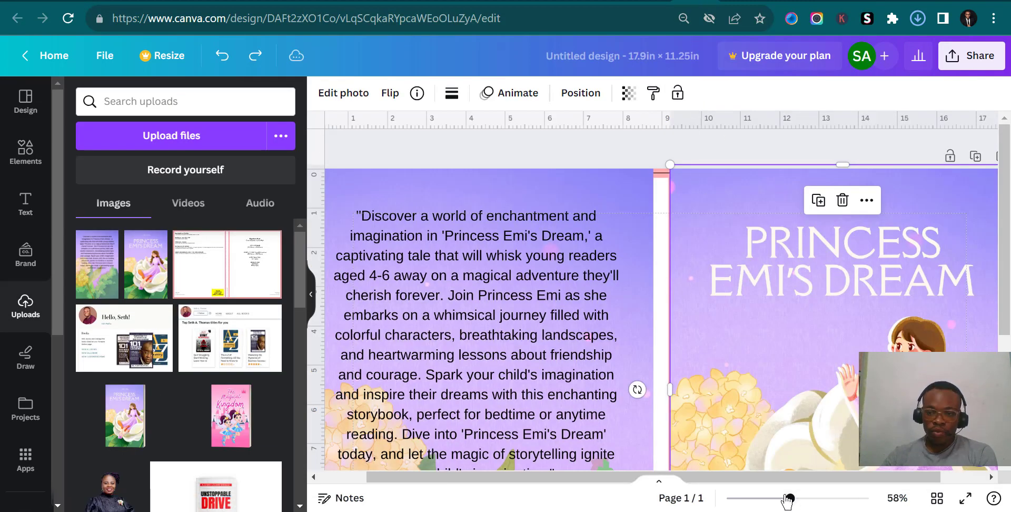
{"action": "left_click_drag", "start_coordinate": [781, 498], "coordinate": [769, 498]}
{"action": "scroll", "coordinate": [751, 409], "scroll_direction": "down", "scroll_amount": 3}
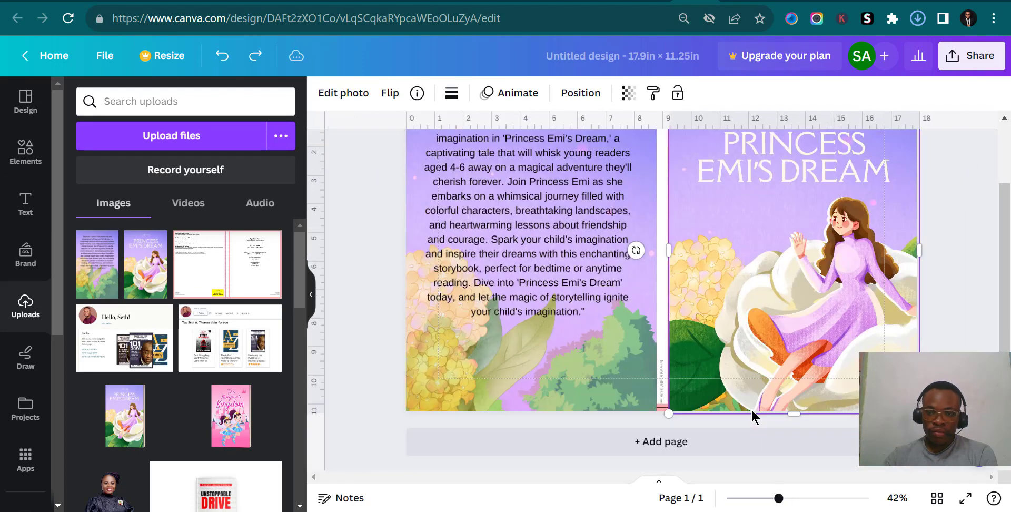
{"action": "scroll", "coordinate": [746, 386], "scroll_direction": "up", "scroll_amount": 2}
{"action": "scroll", "coordinate": [746, 385], "scroll_direction": "up", "scroll_amount": 2}
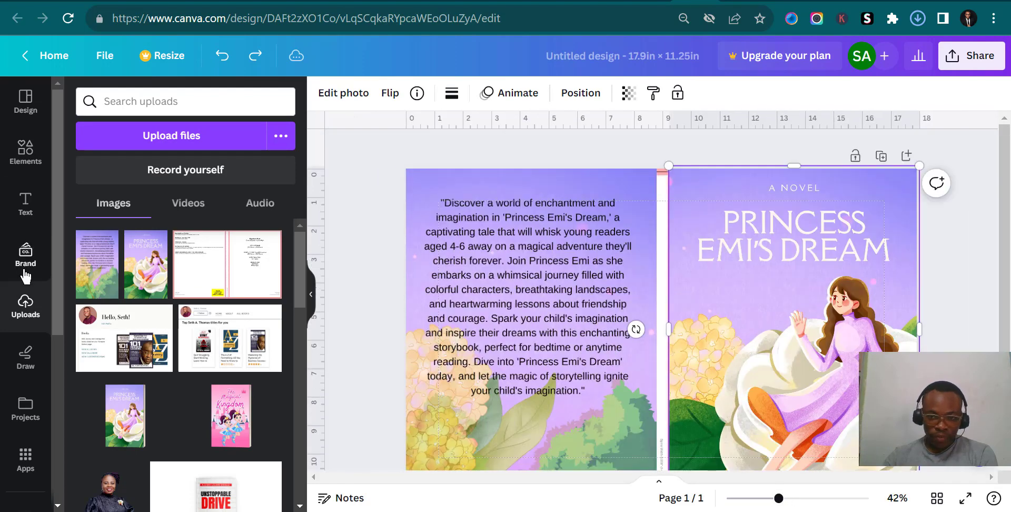
{"action": "left_click", "coordinate": [158, 134]}
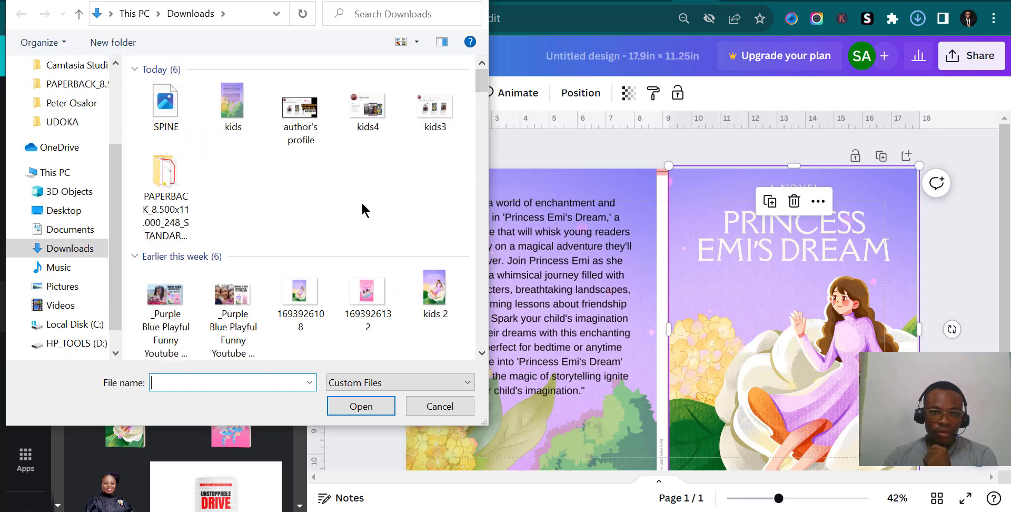
{"action": "left_click", "coordinate": [168, 111]}
{"action": "left_click", "coordinate": [361, 406]}
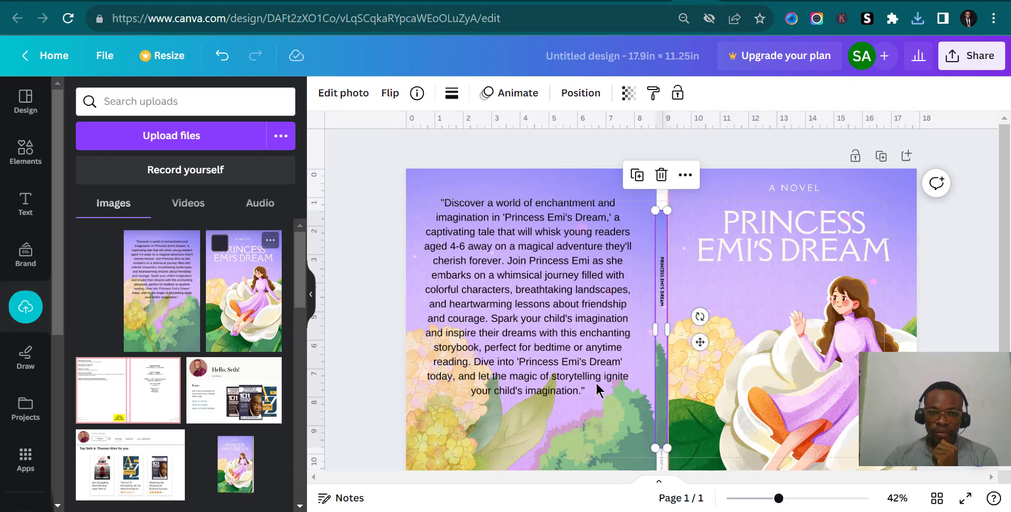
Step: Stretch the lower end of the spine image down to the bottom edge of the cover page
{"action": "scroll", "coordinate": [653, 369], "scroll_direction": "down", "scroll_amount": 3}
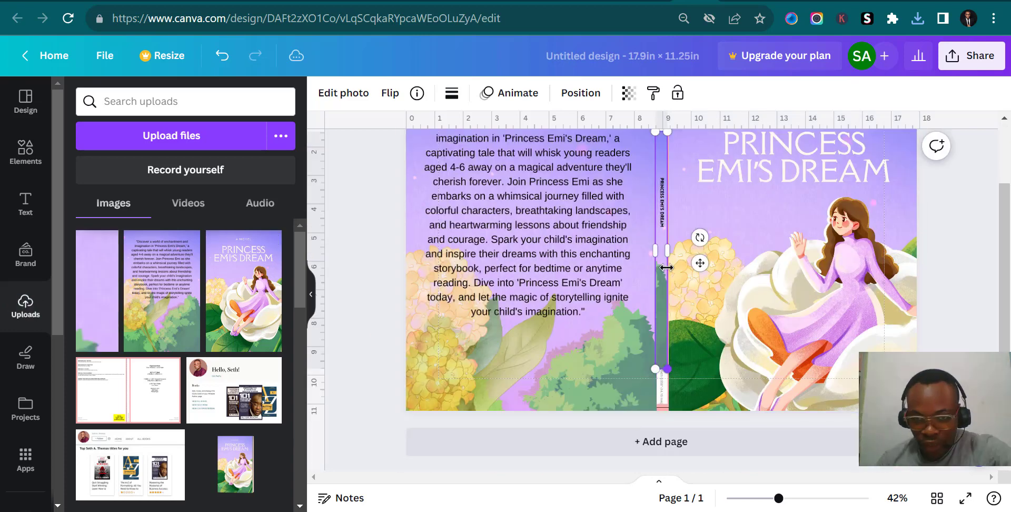
{"action": "left_click", "coordinate": [968, 284]}
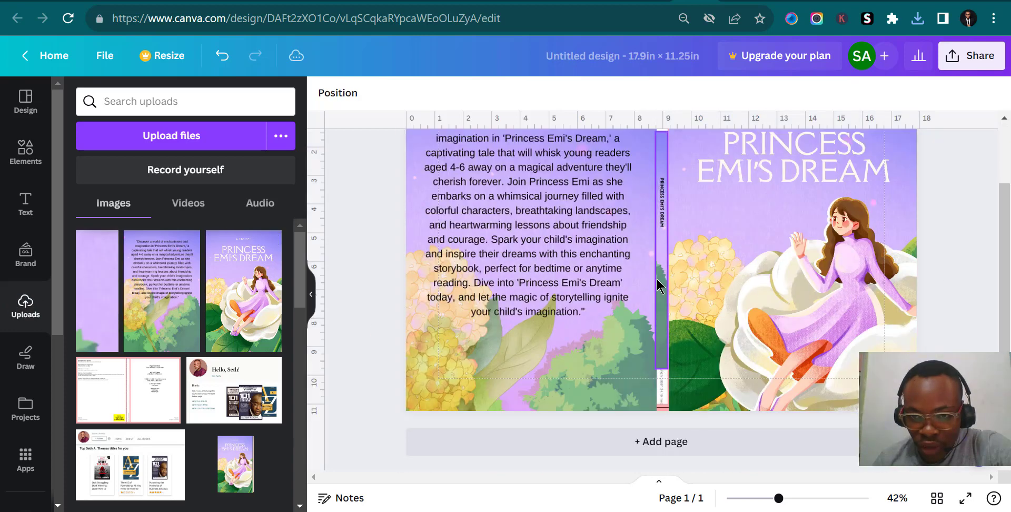
{"action": "left_click", "coordinate": [662, 372]}
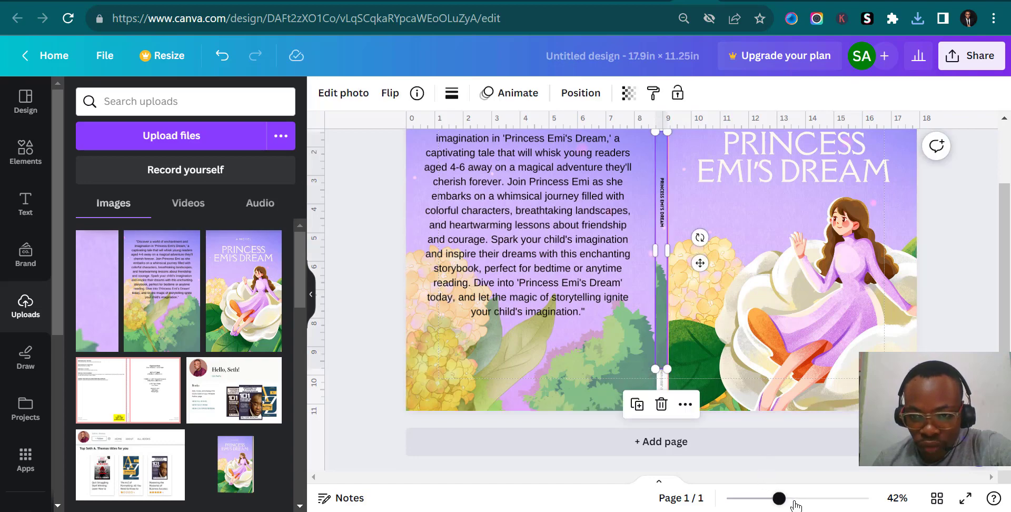
{"action": "left_click", "coordinate": [795, 502]}
{"action": "left_click", "coordinate": [807, 498]}
{"action": "scroll", "coordinate": [758, 435], "scroll_direction": "down", "scroll_amount": 3}
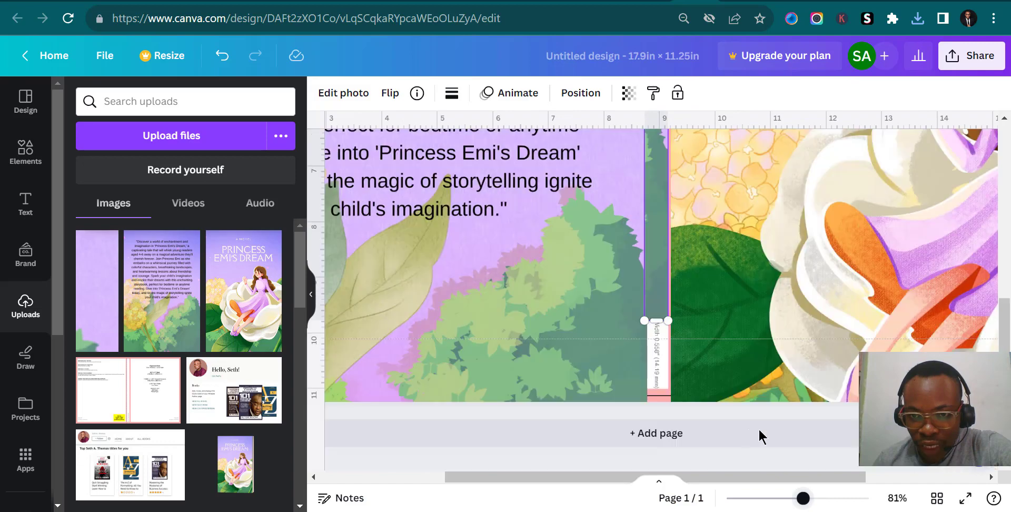
{"action": "scroll", "coordinate": [684, 343], "scroll_direction": "up", "scroll_amount": 2}
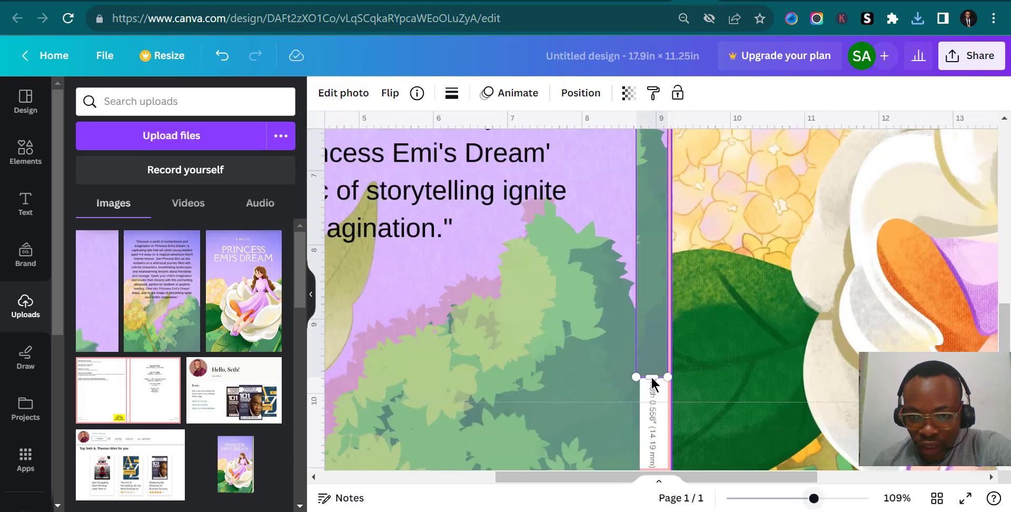
{"action": "scroll", "coordinate": [652, 382], "scroll_direction": "down", "scroll_amount": 2}
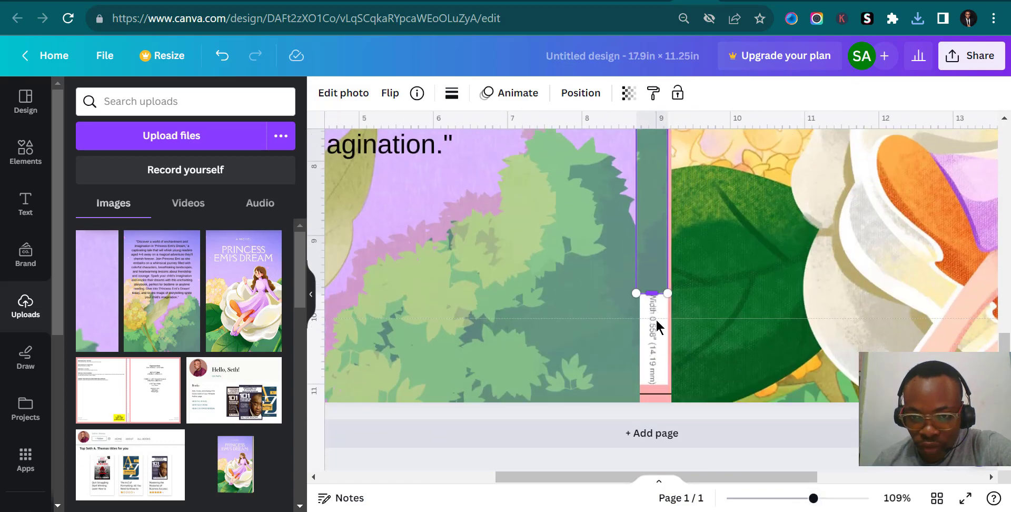
{"action": "left_click_drag", "start_coordinate": [651, 293], "coordinate": [661, 396]}
Step: Stretch the upper end of the spine image to the cover's top edge, and align the image to the page's vertical middle
{"action": "scroll", "coordinate": [661, 350], "scroll_direction": "up", "scroll_amount": 14}
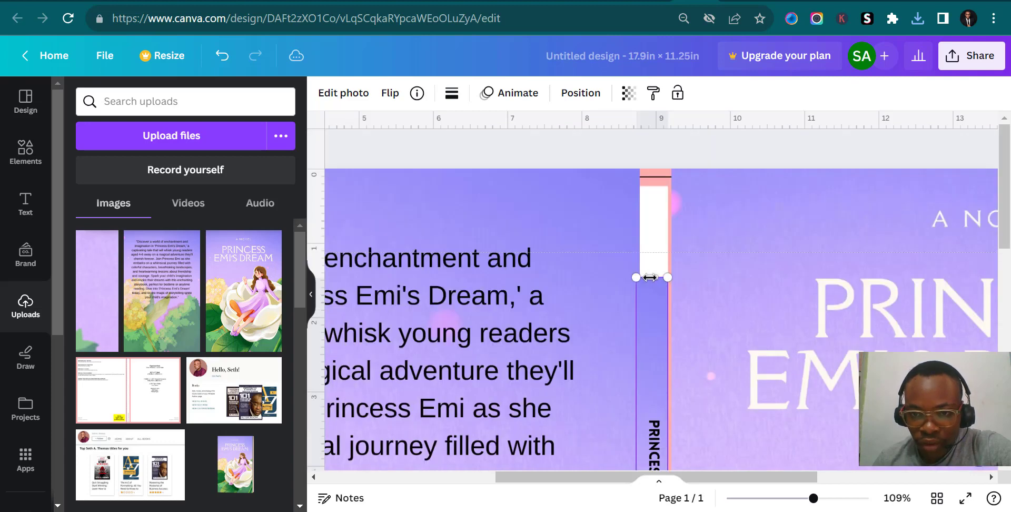
{"action": "left_click_drag", "start_coordinate": [650, 277], "coordinate": [645, 164]}
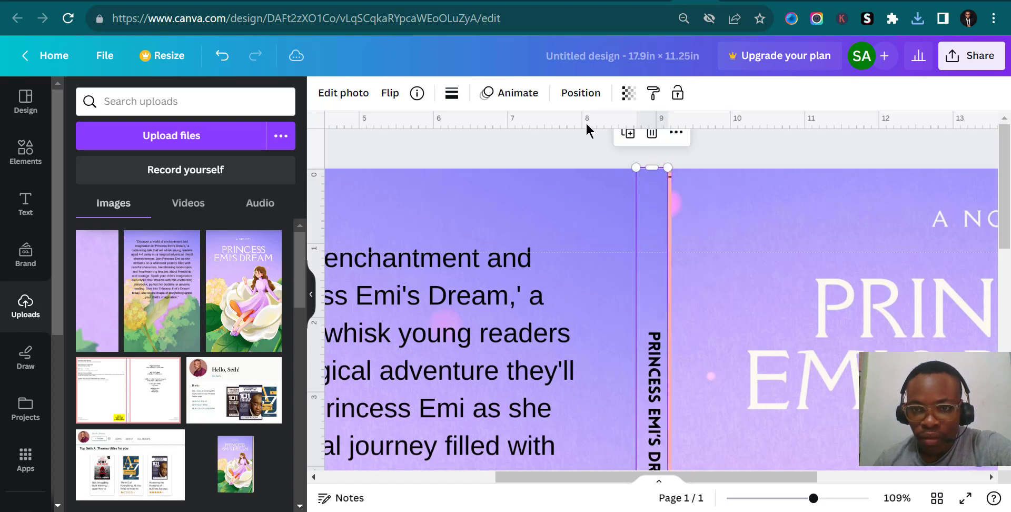
{"action": "left_click", "coordinate": [581, 92]}
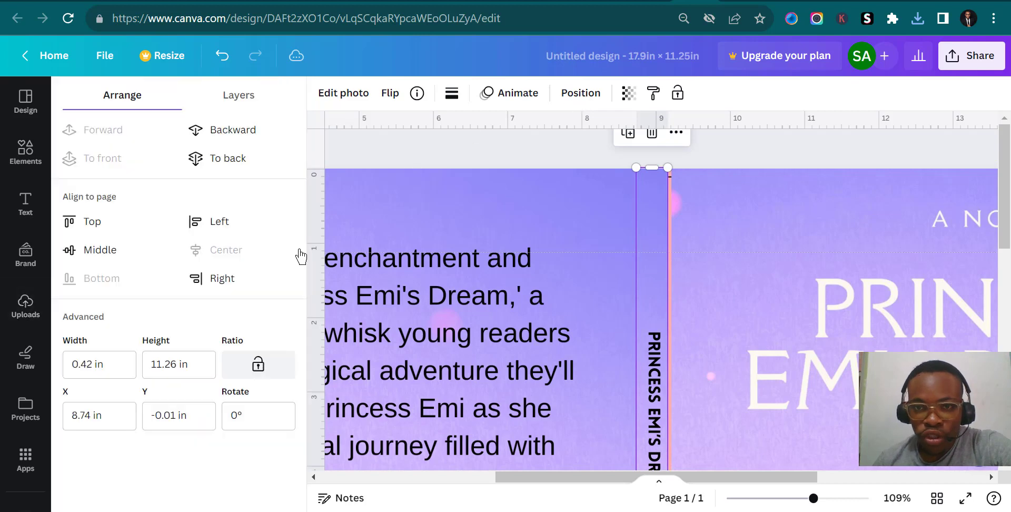
{"action": "left_click", "coordinate": [121, 254]}
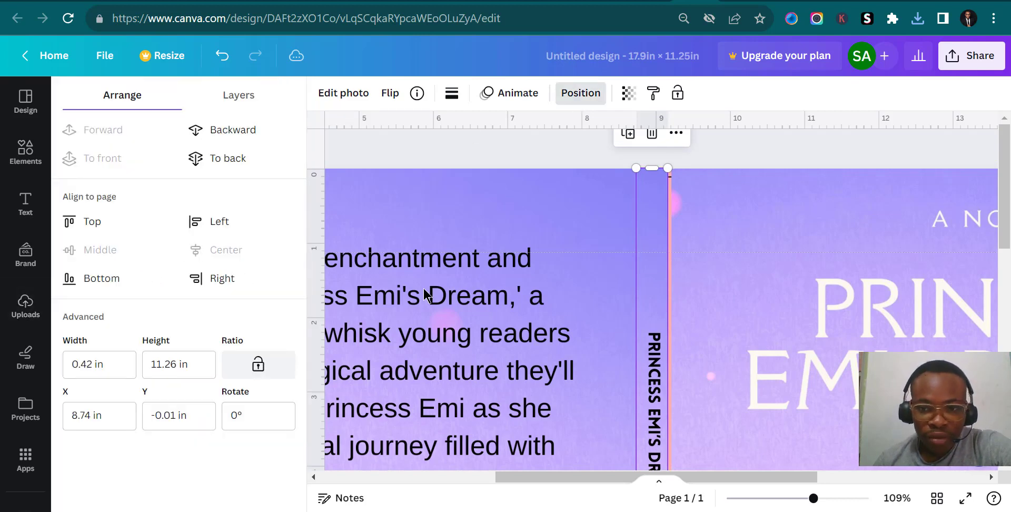
{"action": "scroll", "coordinate": [683, 316], "scroll_direction": "down", "scroll_amount": 3}
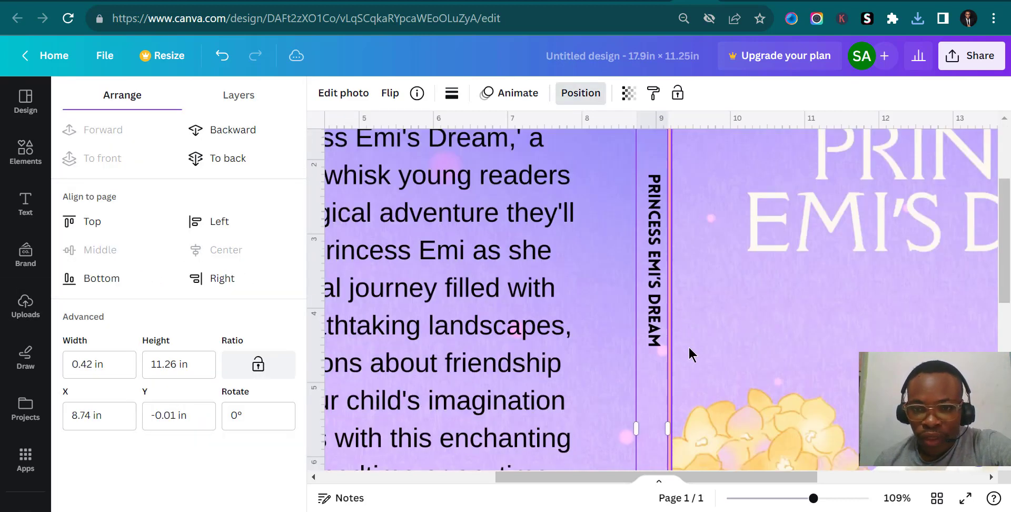
{"action": "scroll", "coordinate": [681, 395], "scroll_direction": "down", "scroll_amount": 2}
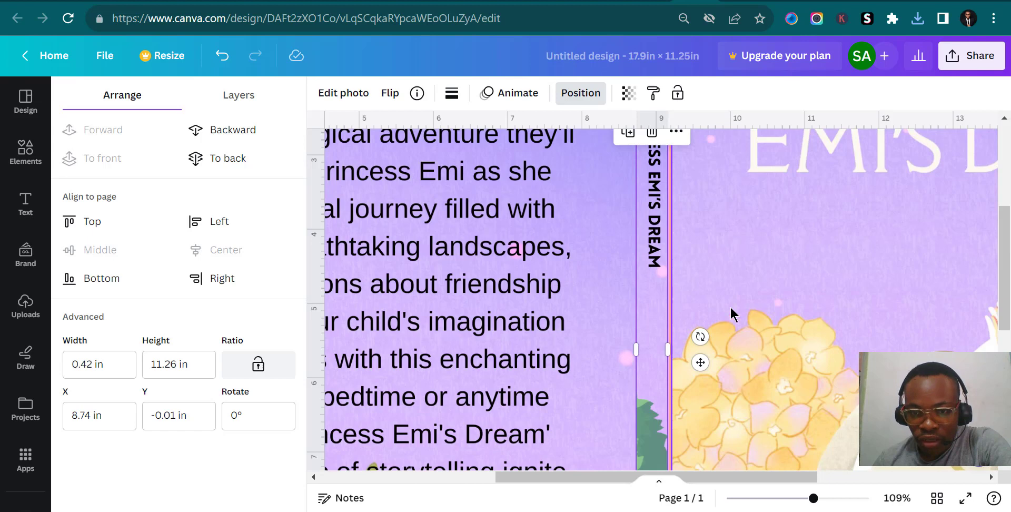
Step: Nudge the spine image sideways until it exactly fills the gap between the back and front covers
{"action": "scroll", "coordinate": [685, 179], "scroll_direction": "up", "scroll_amount": 5}
{"action": "left_click", "coordinate": [659, 234]}
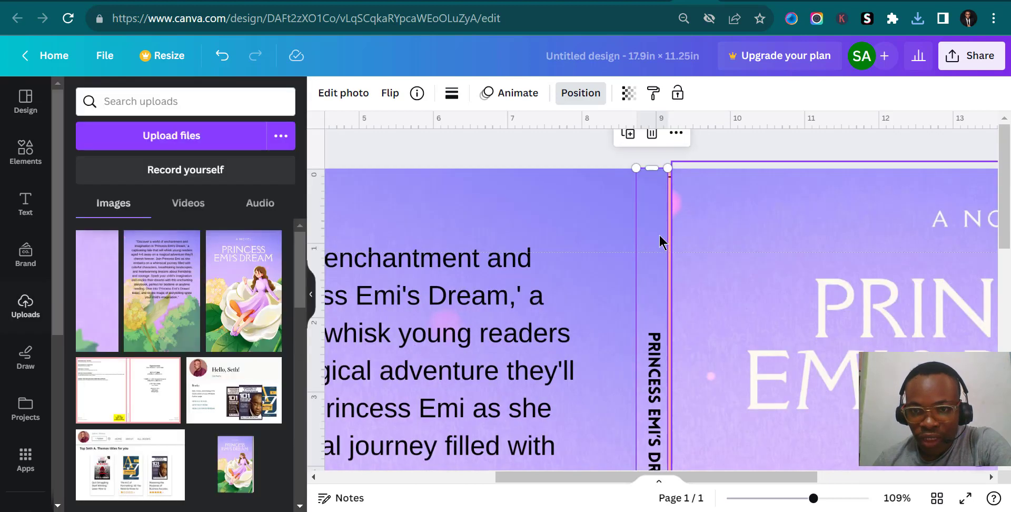
{"action": "key", "text": "shift+Right"}
{"action": "key", "text": "shift+Right"}
{"action": "key", "text": "shift+Right"}
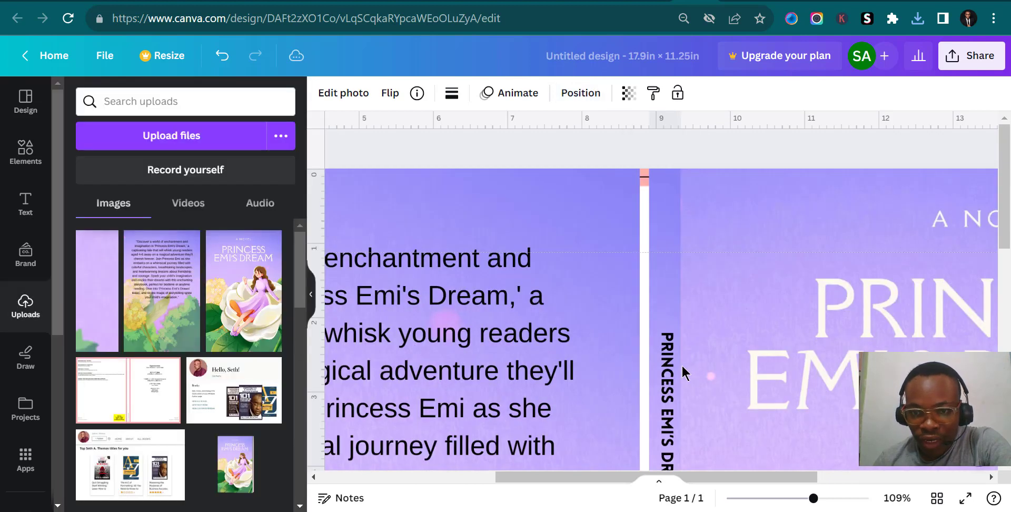
{"action": "key", "text": "shift+Left"}
{"action": "key", "text": "shift+Left"}
{"action": "key", "text": "shift+Left"}
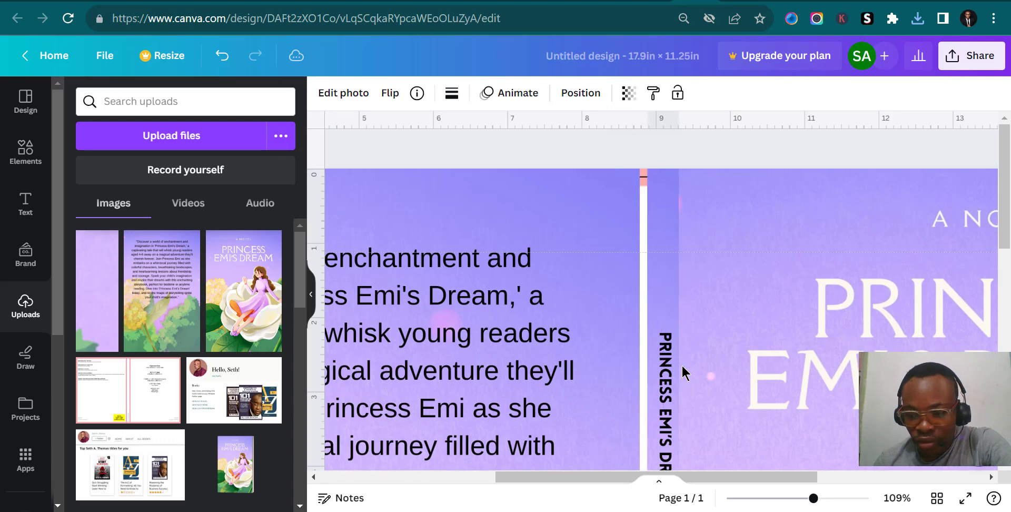
{"action": "key", "text": "Right"}
{"action": "key", "text": "Right"}
{"action": "key", "text": "Right"}
{"action": "key", "text": "Right"}
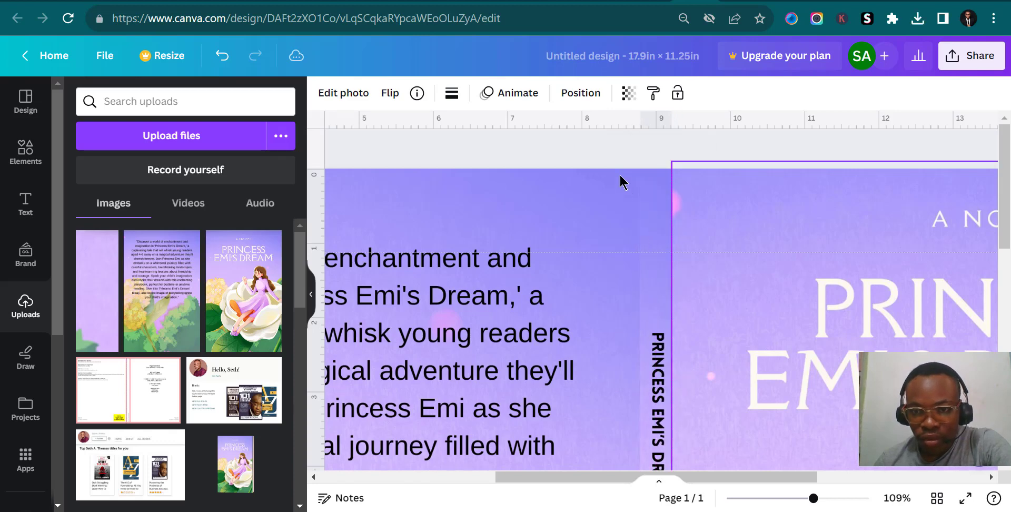
{"action": "left_click", "coordinate": [621, 151]}
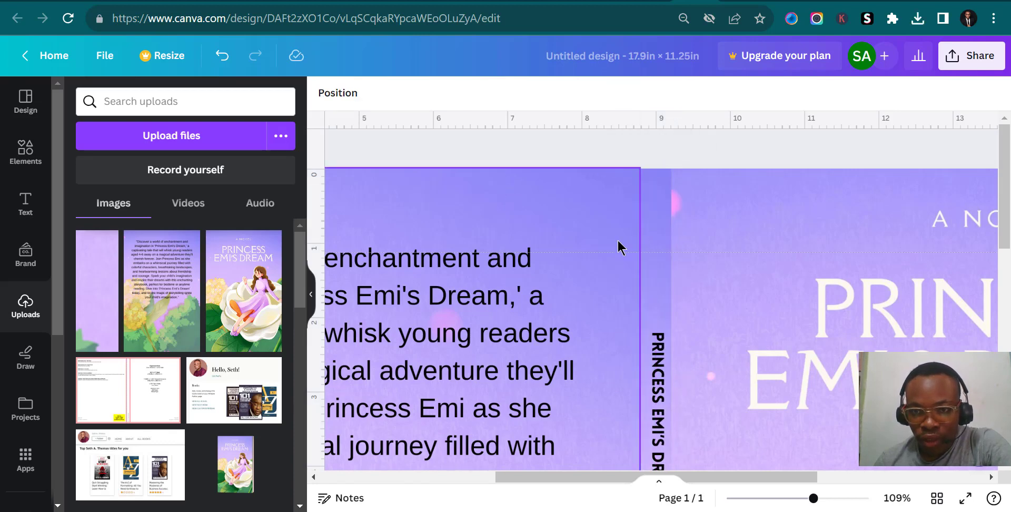
Step: Examine the spine's joins with the back and front covers along the full height of the page
{"action": "scroll", "coordinate": [655, 275], "scroll_direction": "down", "scroll_amount": 10}
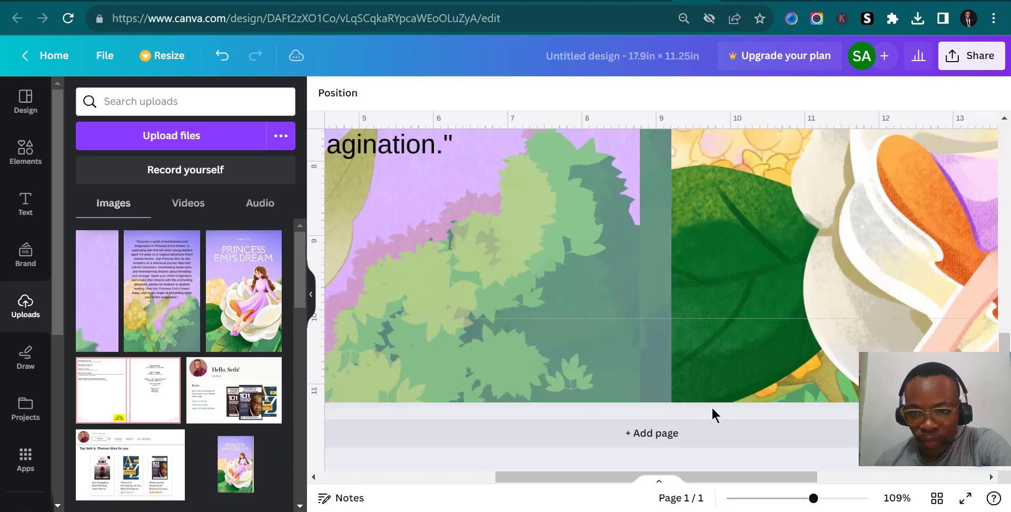
{"action": "left_click_drag", "start_coordinate": [802, 508], "coordinate": [766, 500]}
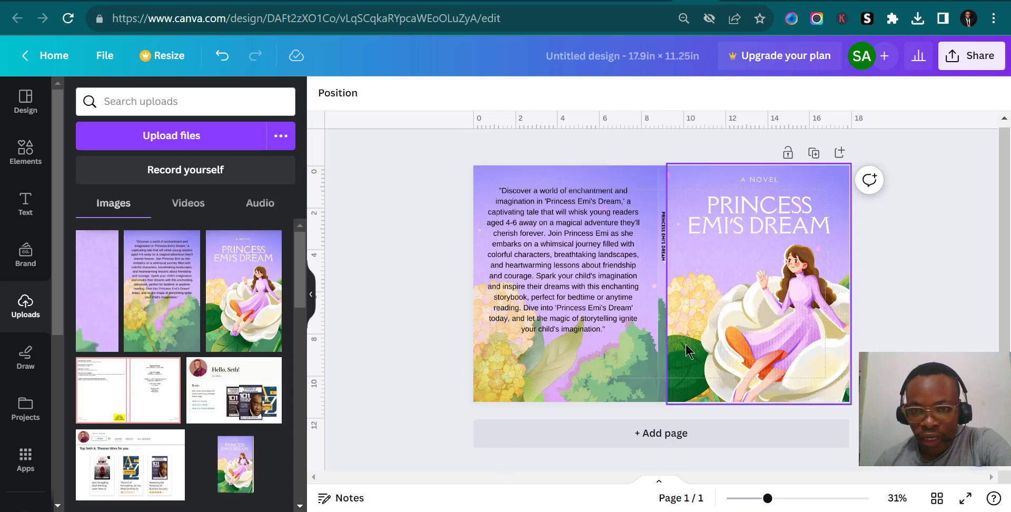
{"action": "left_click", "coordinate": [665, 332]}
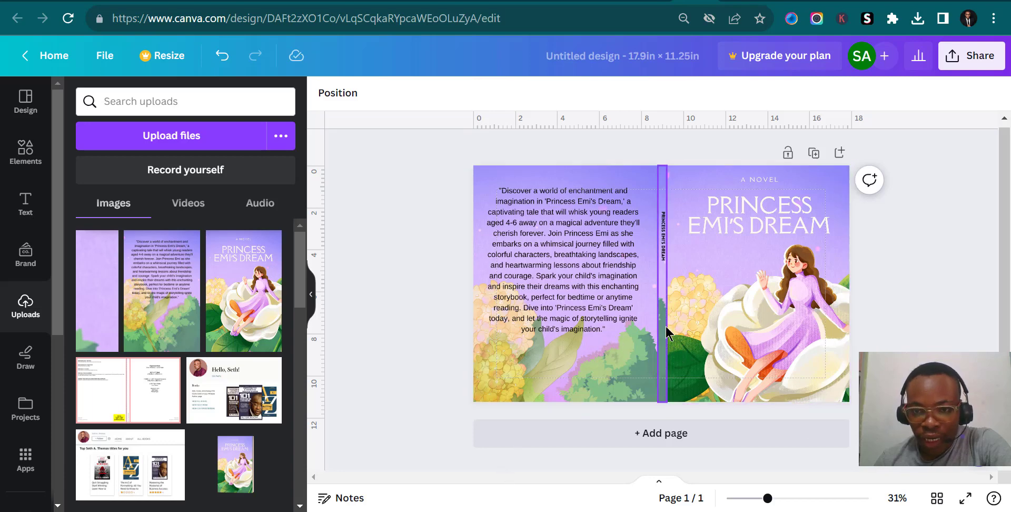
{"action": "left_click_drag", "start_coordinate": [769, 501], "coordinate": [822, 498]}
{"action": "scroll", "coordinate": [967, 475], "scroll_direction": "up", "scroll_amount": 10}
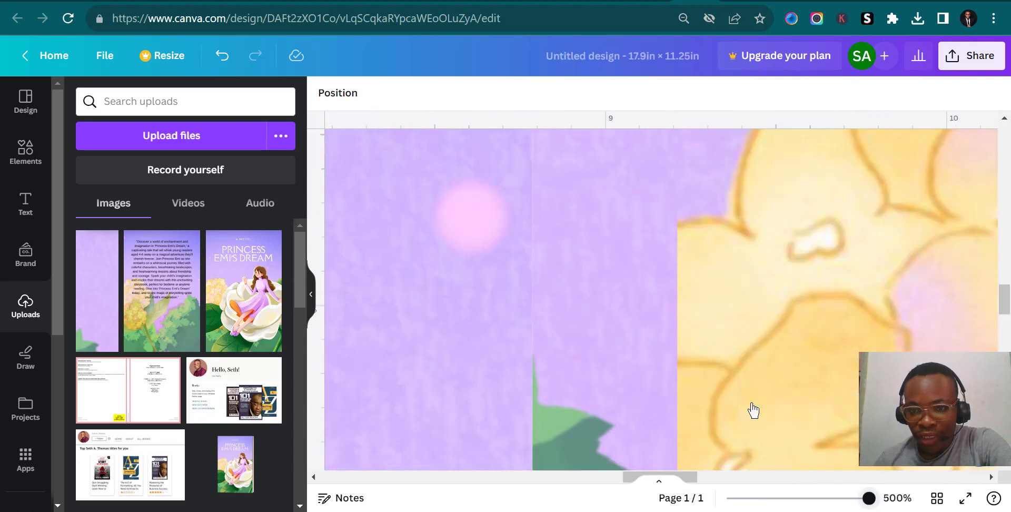
{"action": "scroll", "coordinate": [714, 388], "scroll_direction": "up", "scroll_amount": 10}
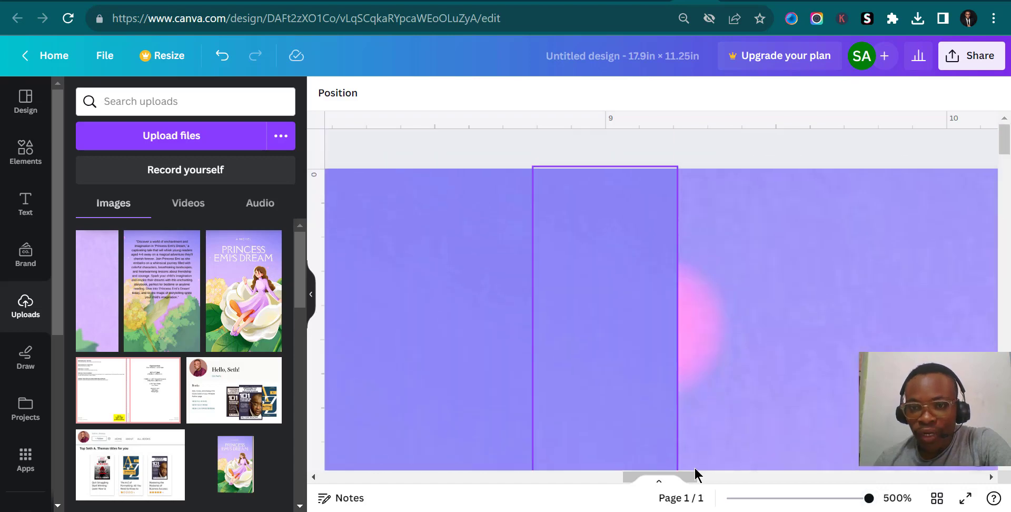
{"action": "left_click", "coordinate": [781, 499]}
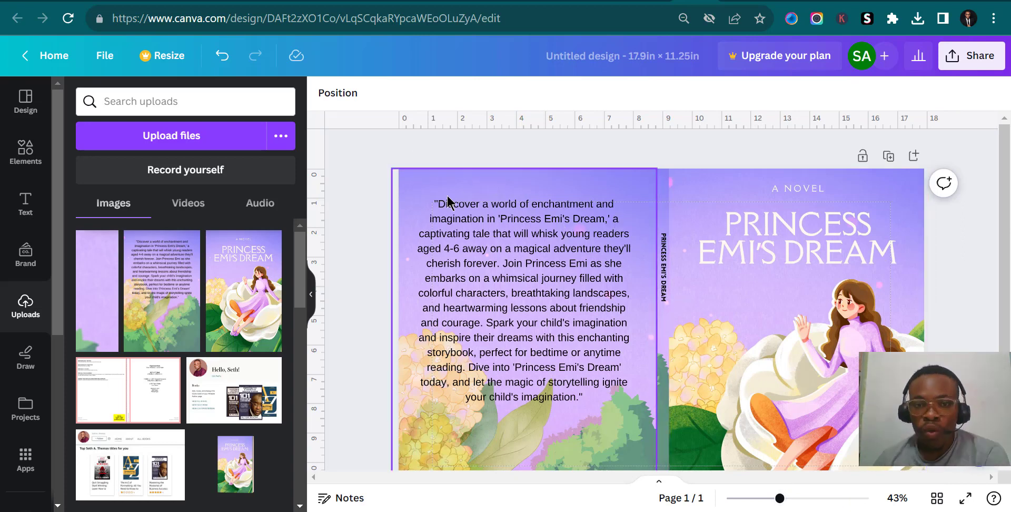
Step: Stretch the back cover image's upper edge beyond the top of the page and send the image to the back layer
{"action": "left_click", "coordinate": [554, 250]}
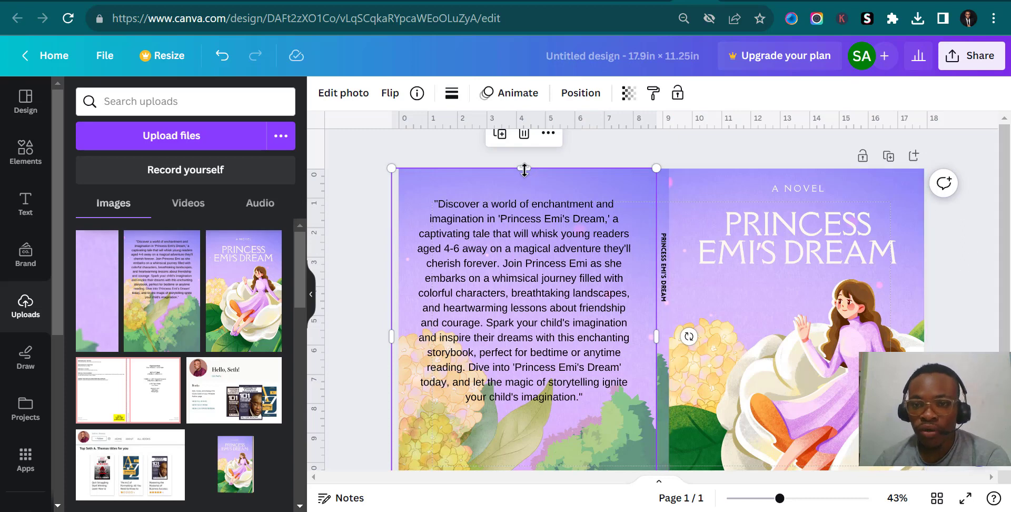
{"action": "left_click_drag", "start_coordinate": [524, 169], "coordinate": [524, 158]}
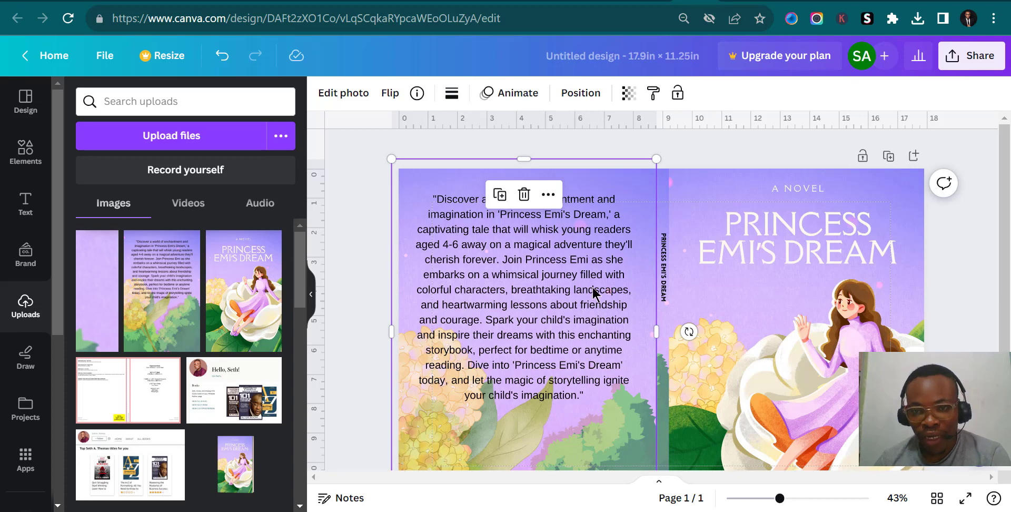
{"action": "right_click", "coordinate": [568, 262]}
{"action": "mouse_move", "coordinate": [639, 272]}
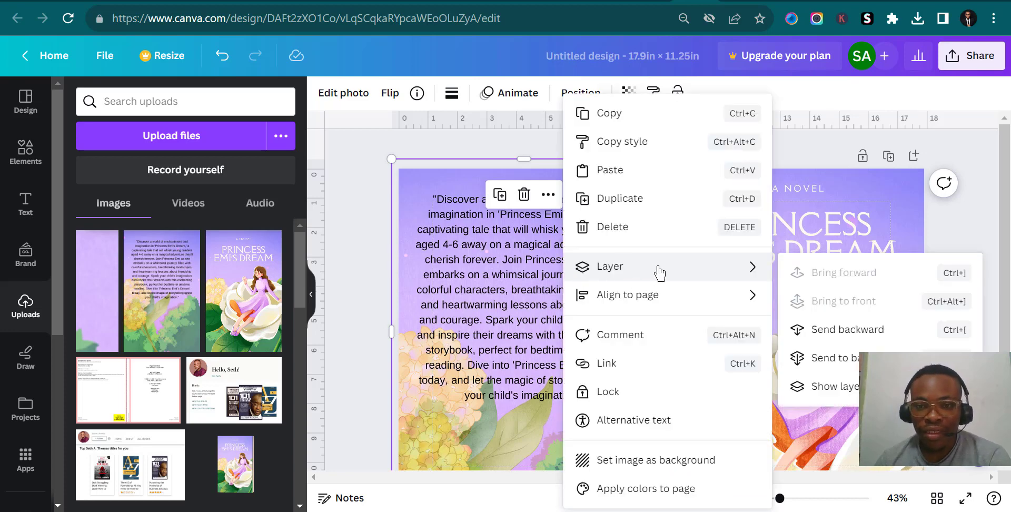
{"action": "left_click", "coordinate": [853, 362]}
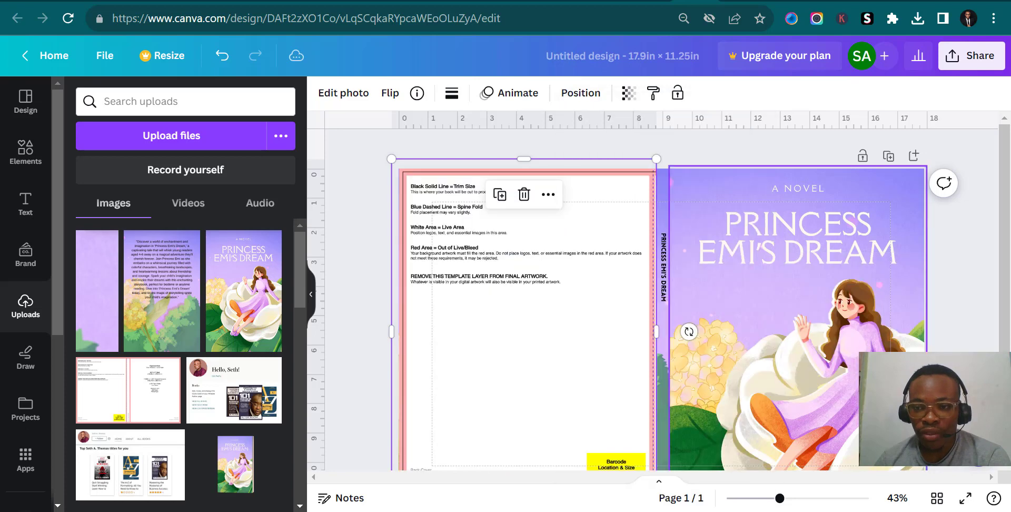
Step: Delete the KDP template image from the cover design
{"action": "left_click", "coordinate": [490, 261]}
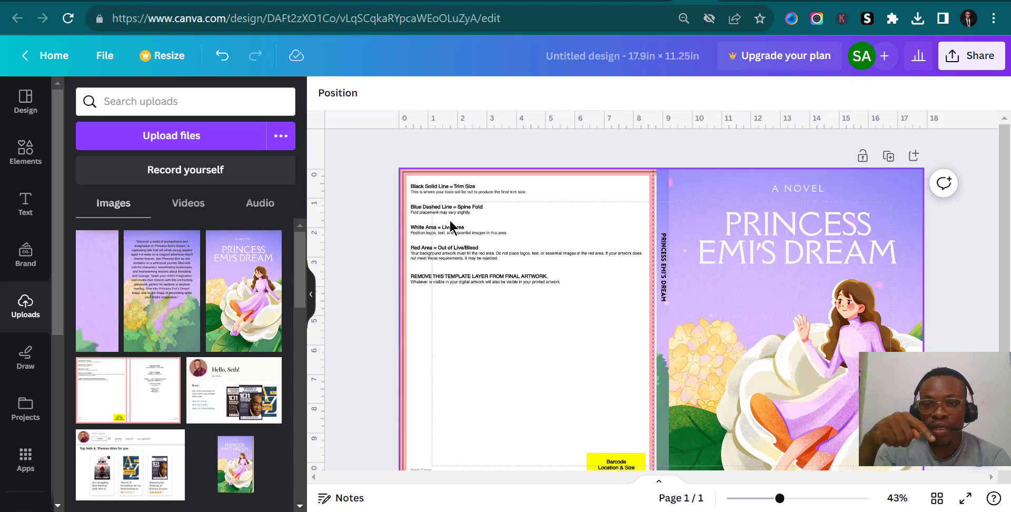
{"action": "left_click", "coordinate": [450, 226]}
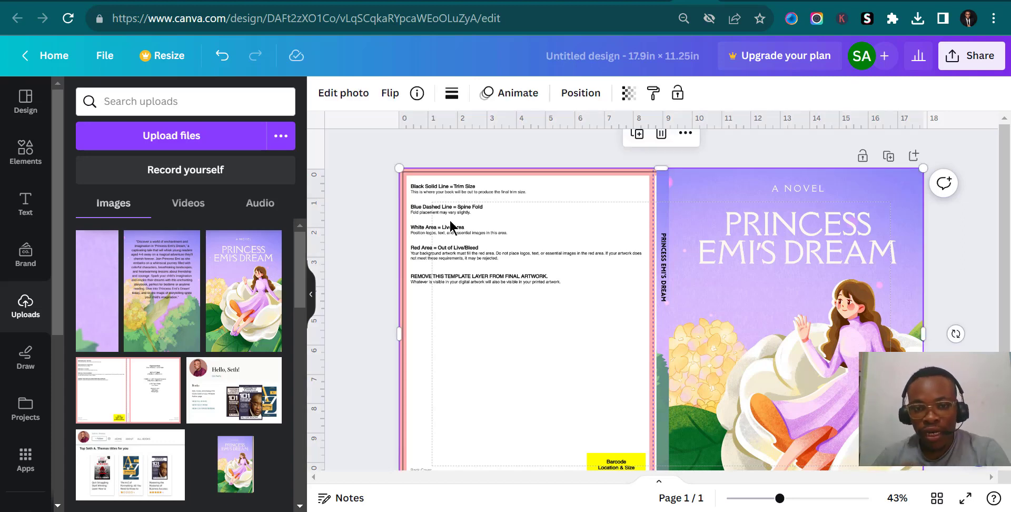
{"action": "key", "text": "Delete"}
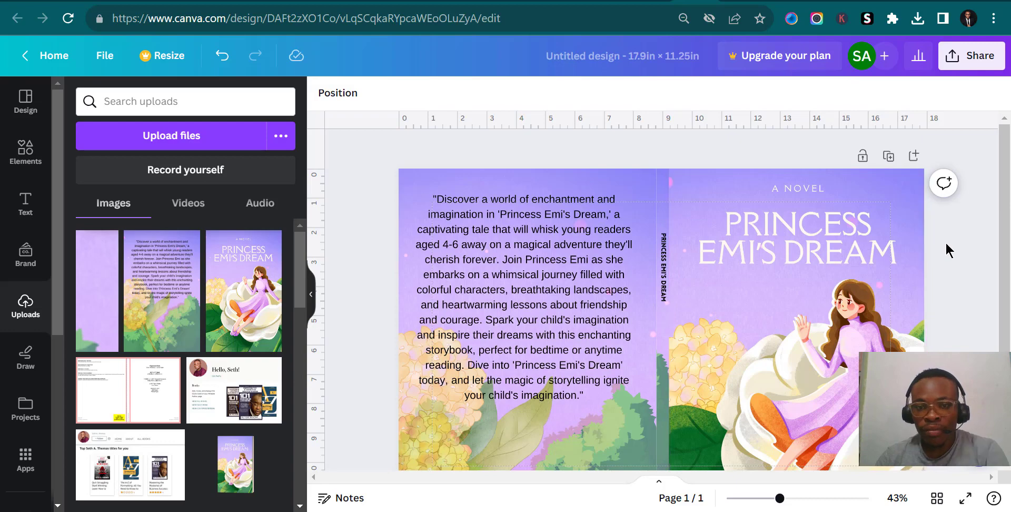
{"action": "scroll", "coordinate": [528, 301], "scroll_direction": "down", "scroll_amount": 2}
{"action": "scroll", "coordinate": [833, 382], "scroll_direction": "up", "scroll_amount": 2}
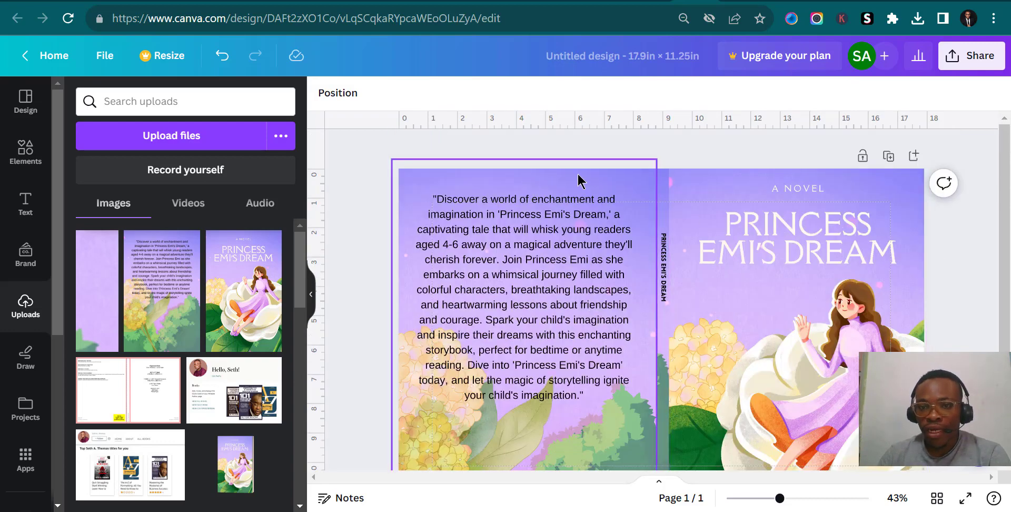
Step: Lower the back cover image's upper edge to just above the top of the page, and deselect the image
{"action": "left_click", "coordinate": [531, 163]}
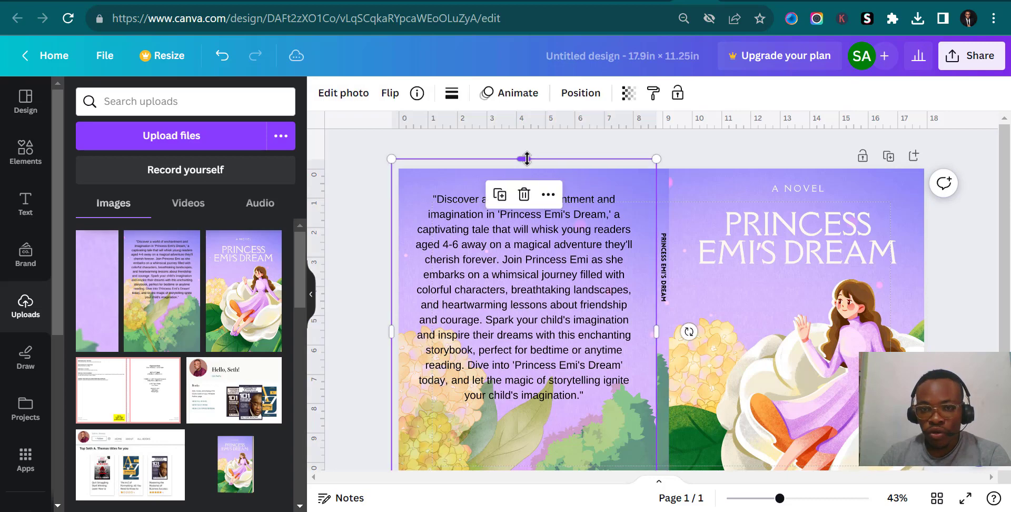
{"action": "left_click_drag", "start_coordinate": [526, 159], "coordinate": [525, 165]}
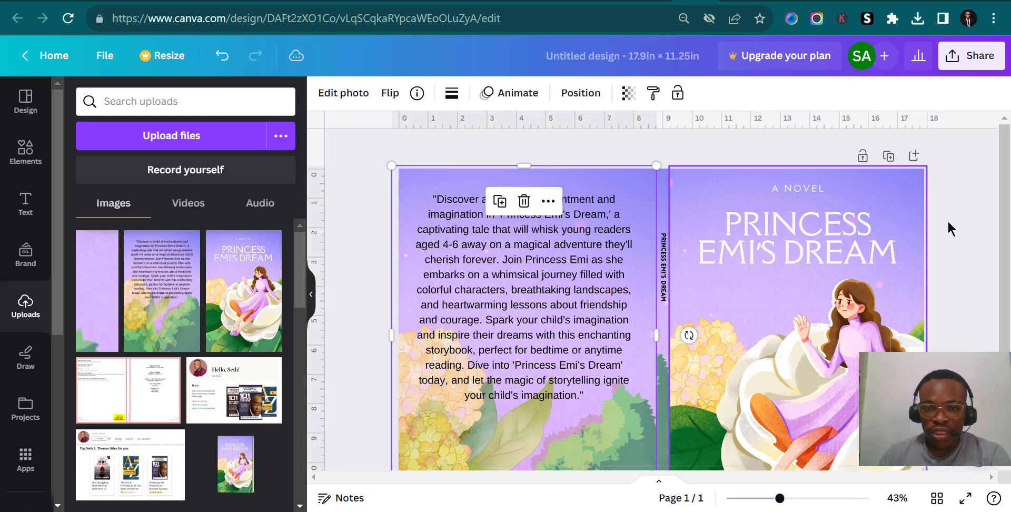
{"action": "left_click", "coordinate": [957, 227]}
{"action": "scroll", "coordinate": [957, 241], "scroll_direction": "down", "scroll_amount": 2}
{"action": "scroll", "coordinate": [784, 350], "scroll_direction": "up", "scroll_amount": 2}
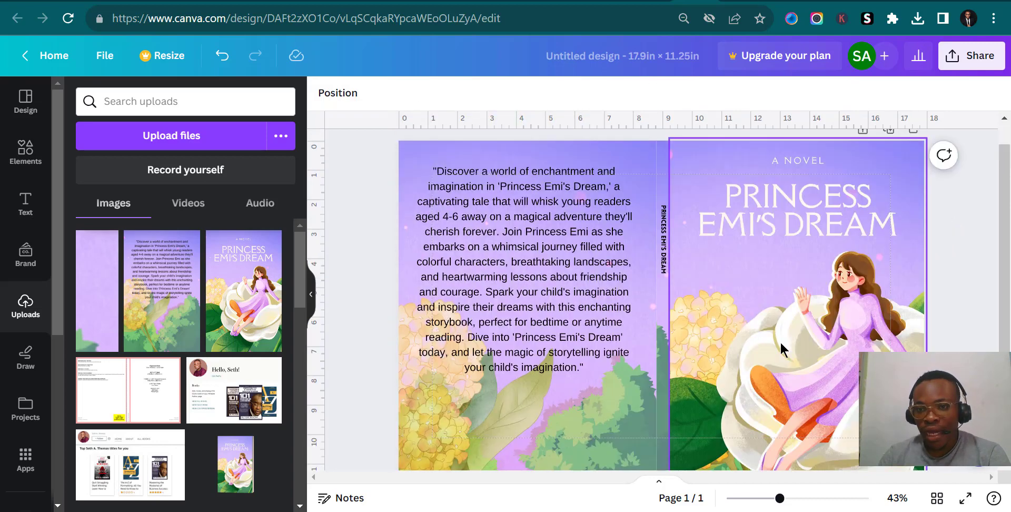
{"action": "left_click_drag", "start_coordinate": [779, 499], "coordinate": [763, 498]}
{"action": "left_click", "coordinate": [780, 500]}
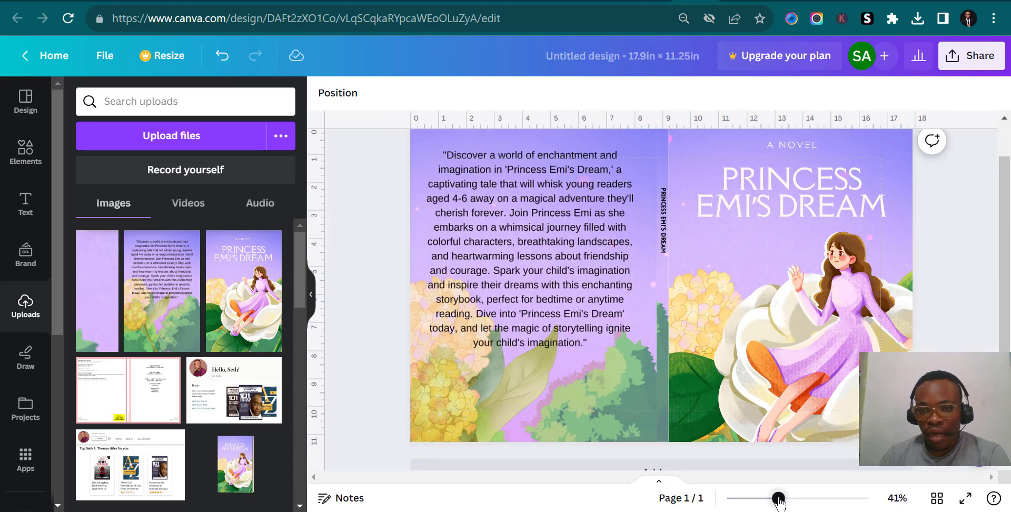
Step: Open the download settings for the finished cover and set the file type to PDF Standard
{"action": "left_click", "coordinate": [994, 62]}
{"action": "scroll", "coordinate": [808, 369], "scroll_direction": "down", "scroll_amount": 1}
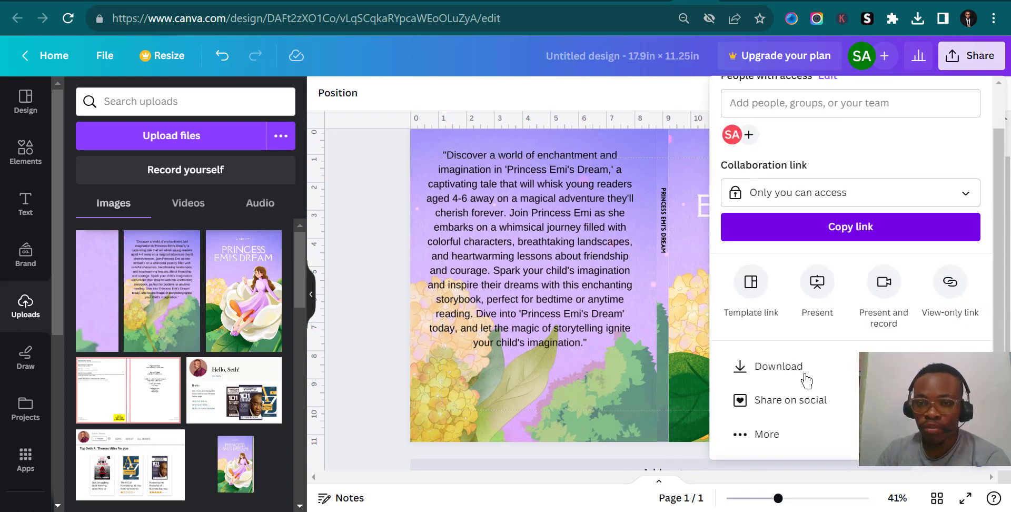
{"action": "left_click", "coordinate": [804, 375]}
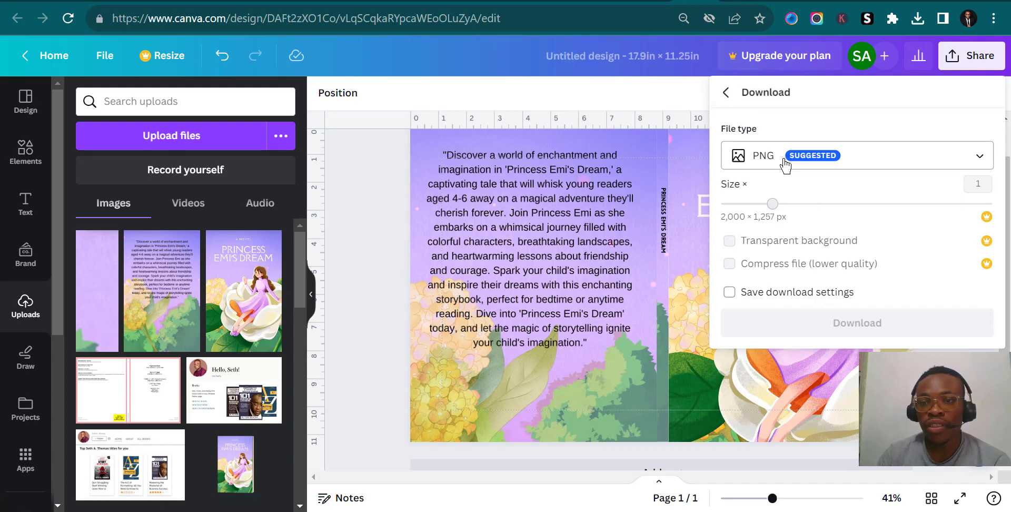
{"action": "left_click", "coordinate": [786, 166]}
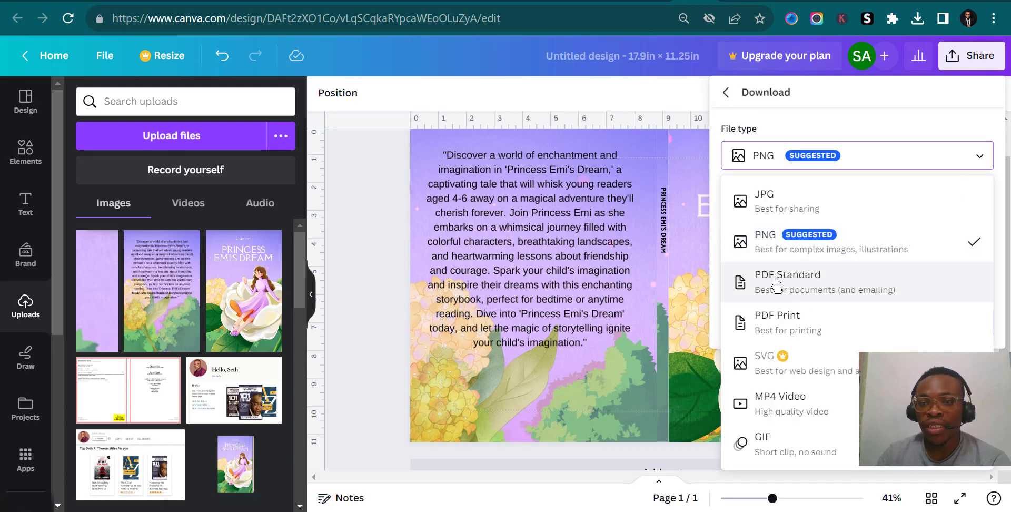
{"action": "key", "text": "Escape"}
{"action": "left_click", "coordinate": [789, 170]}
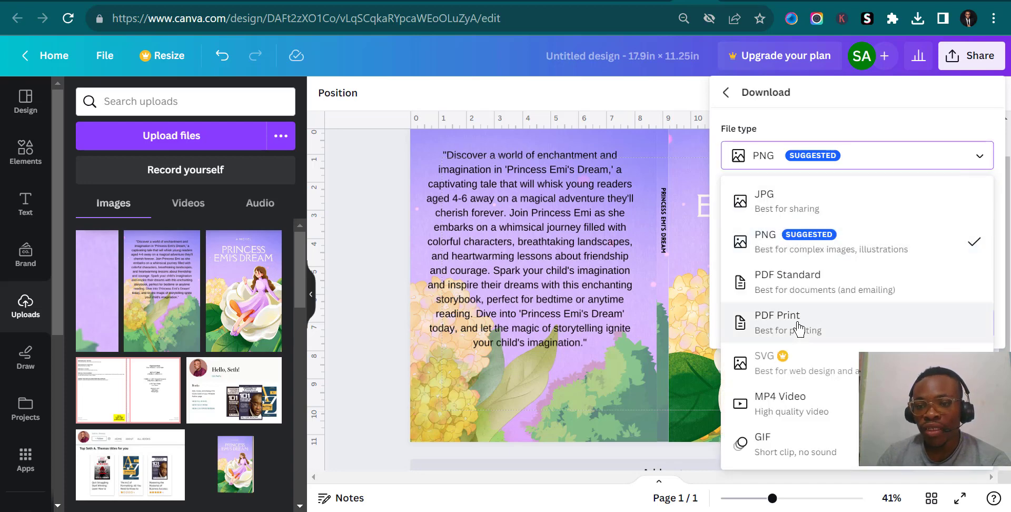
{"action": "left_click", "coordinate": [828, 296]}
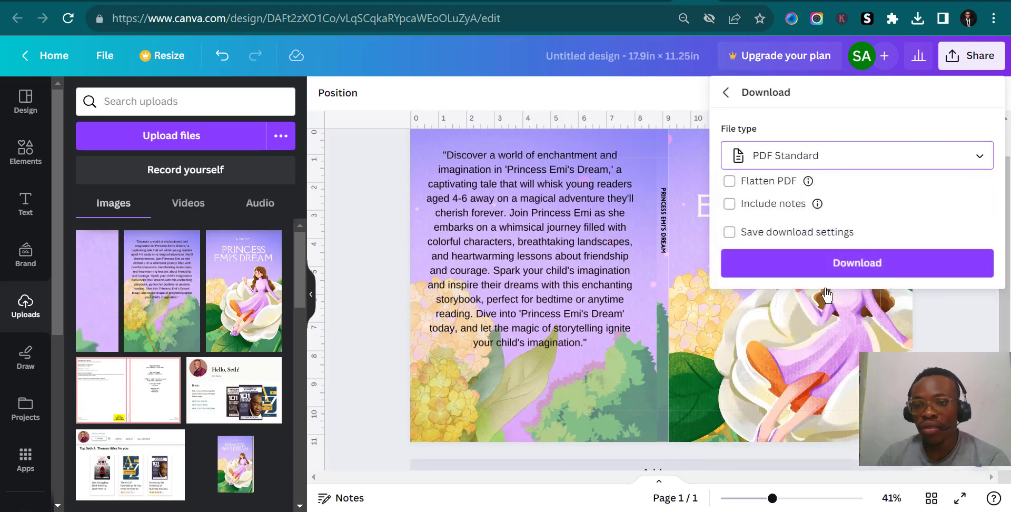
Step: Download the cover PDF to the Downloads folder under the name PAPAERBACK COVER, and check it in the browser's recent downloads
{"action": "left_click", "coordinate": [847, 264]}
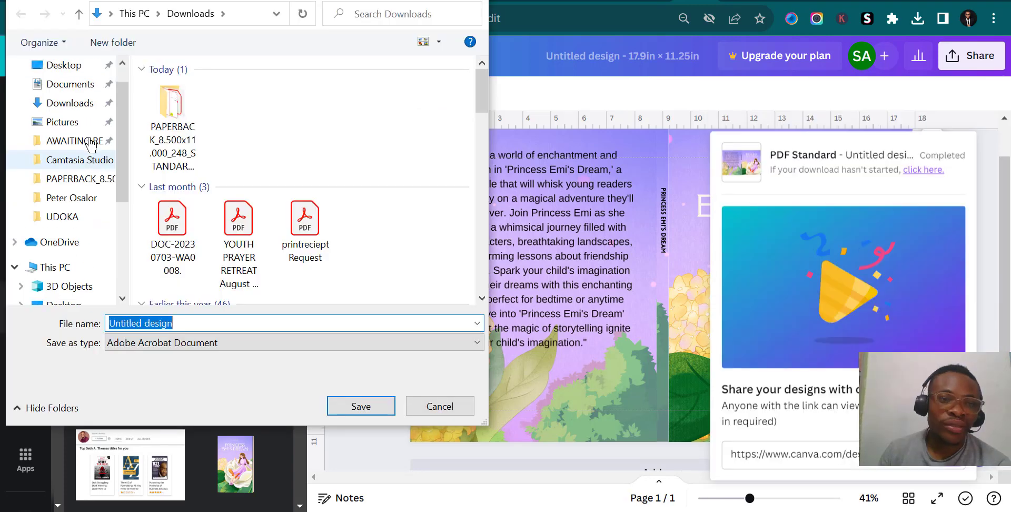
{"action": "left_click", "coordinate": [74, 103]}
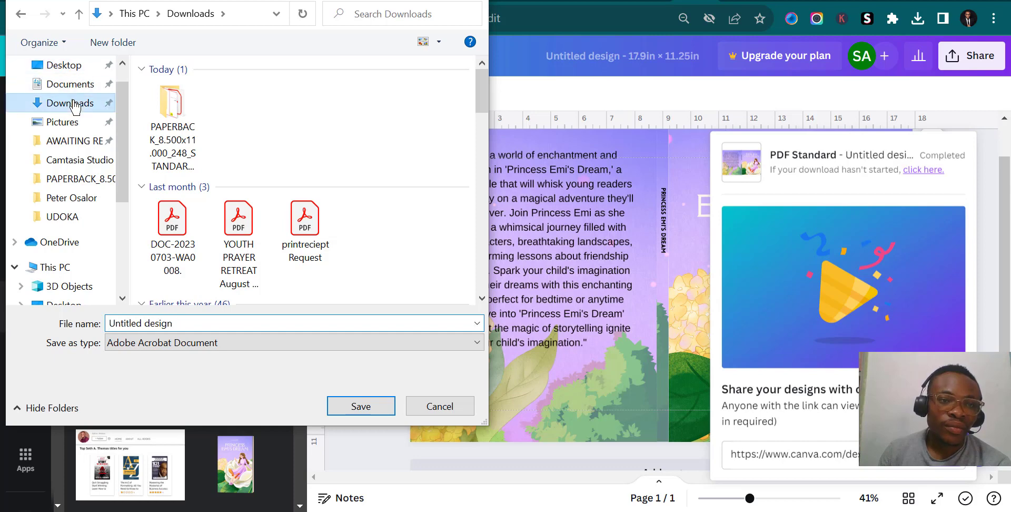
{"action": "left_click", "coordinate": [184, 323]}
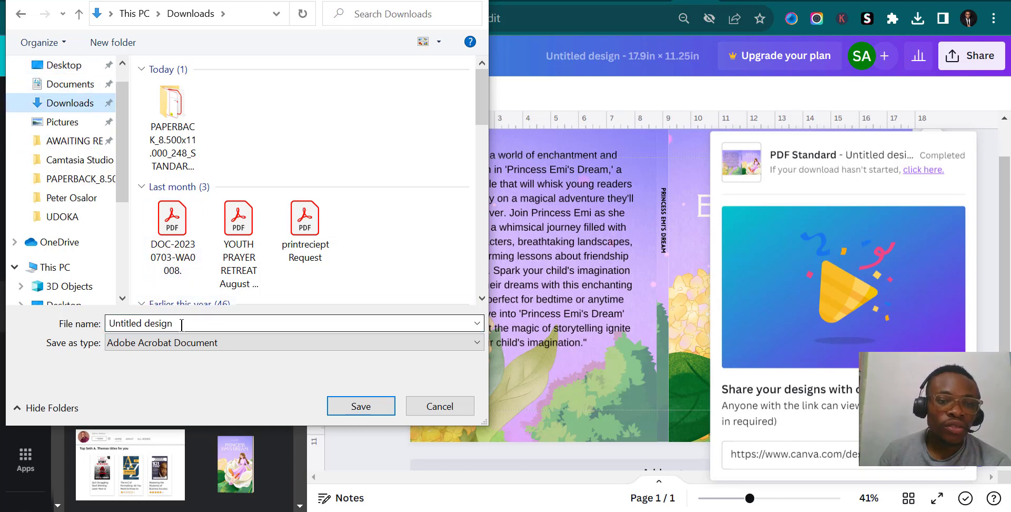
{"action": "left_click", "coordinate": [181, 324]}
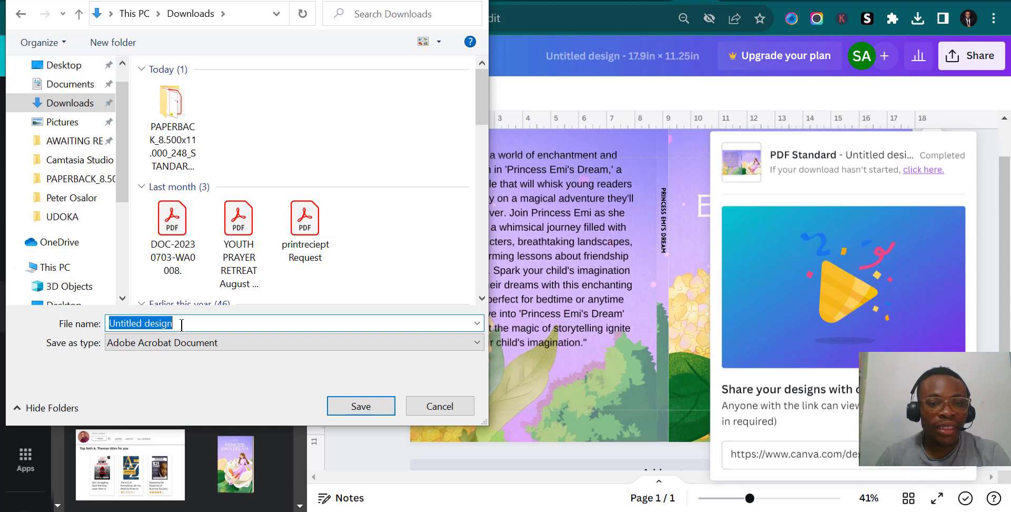
{"action": "type", "text": "PAPAE"}
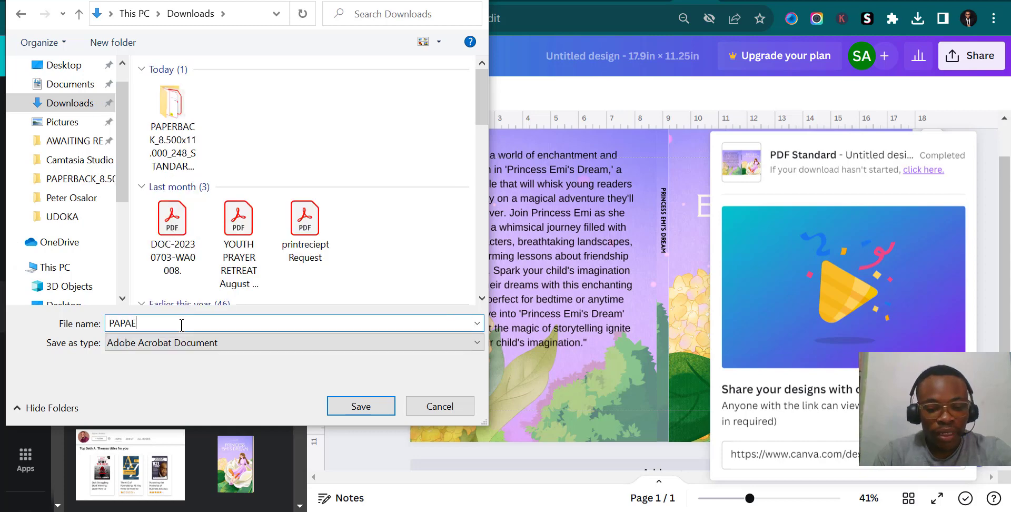
{"action": "type", "text": "RBACL"}
{"action": "key", "text": "BackSpace"}
{"action": "type", "text": "K"}
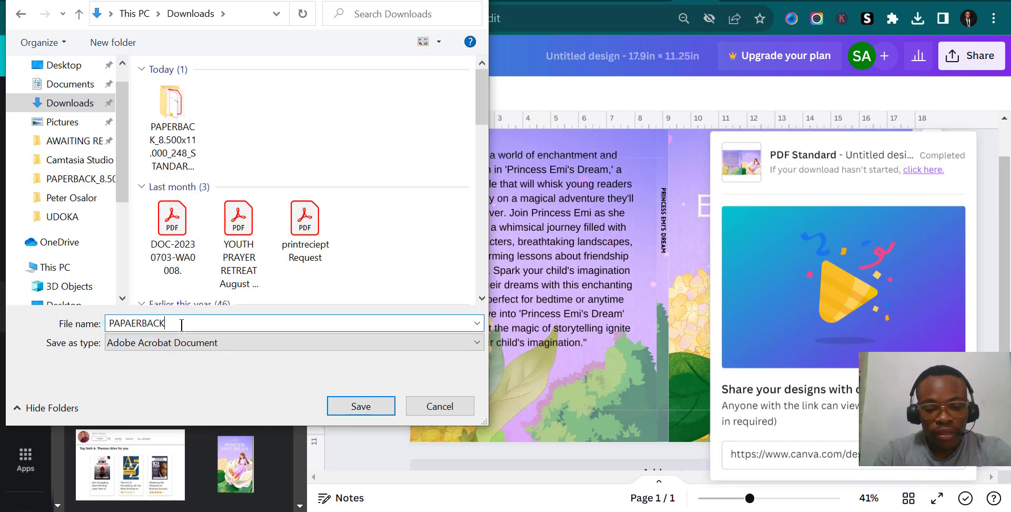
{"action": "type", "text": " COVER"}
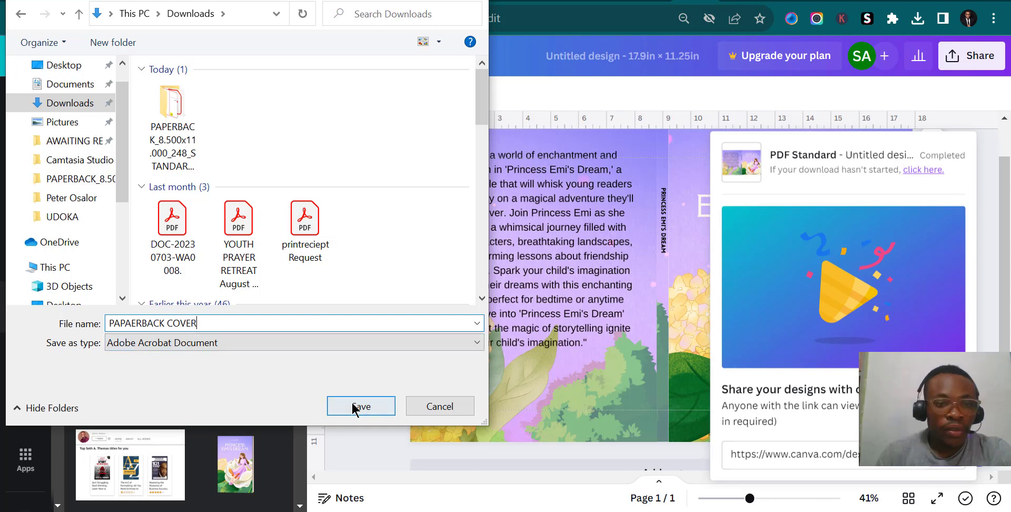
{"action": "left_click", "coordinate": [354, 406]}
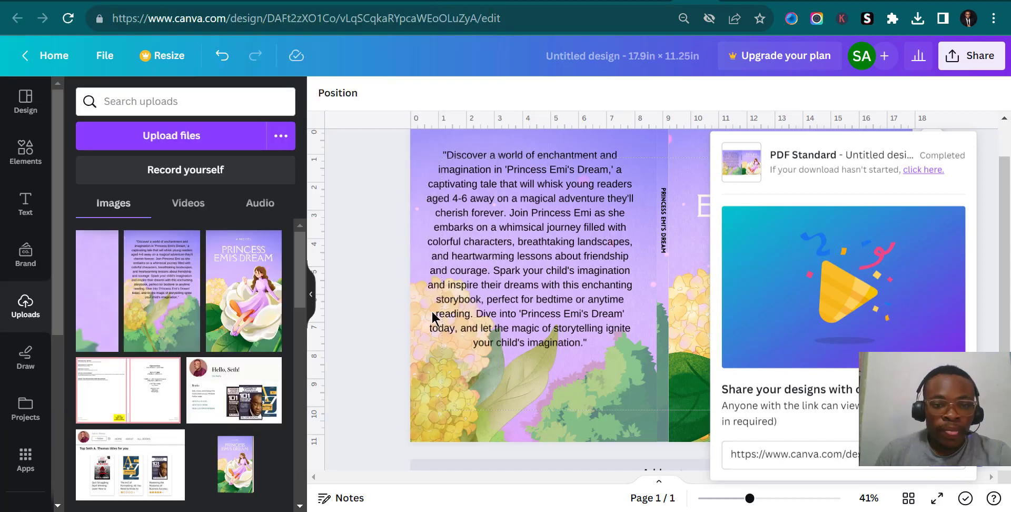
{"action": "left_click", "coordinate": [379, 183]}
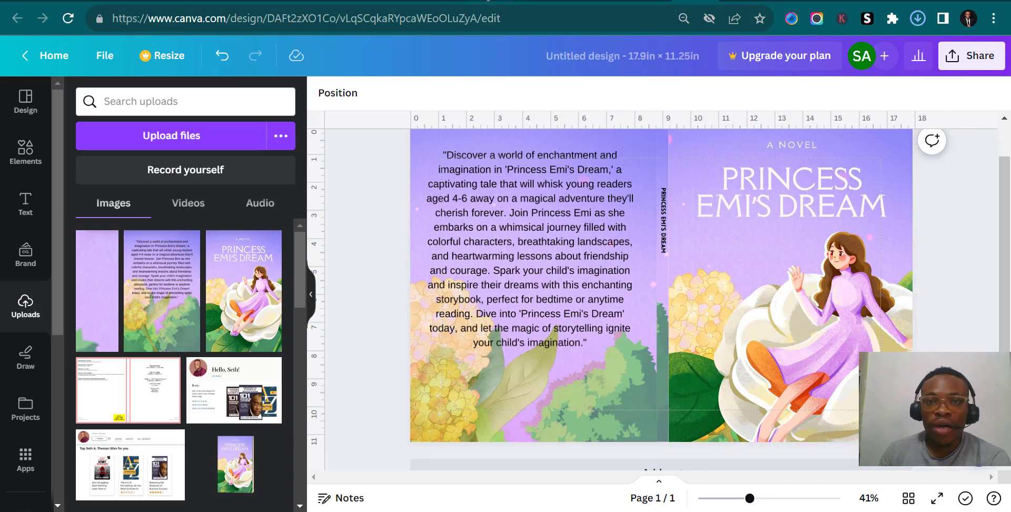
{"action": "left_click", "coordinate": [918, 18]}
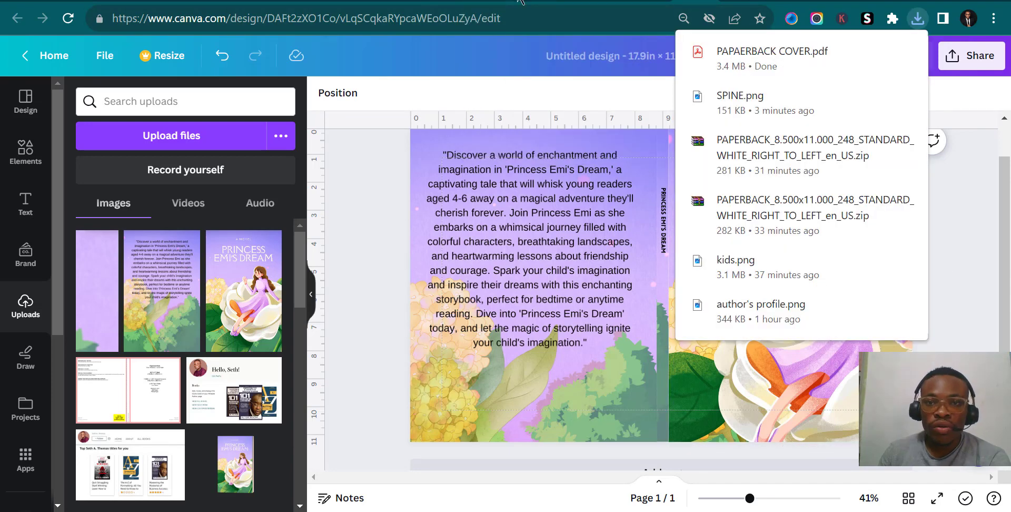
Step: Switch to the KDP paperback content page and upload the PAPAERBACK COVER PDF as the book's print-ready cover
{"action": "left_click", "coordinate": [555, 1]}
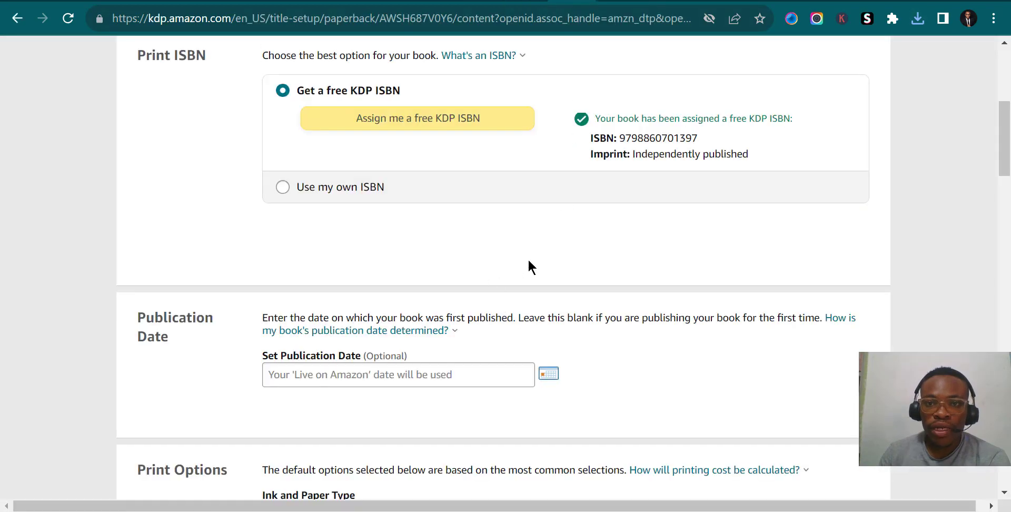
{"action": "scroll", "coordinate": [576, 287], "scroll_direction": "down", "scroll_amount": 3}
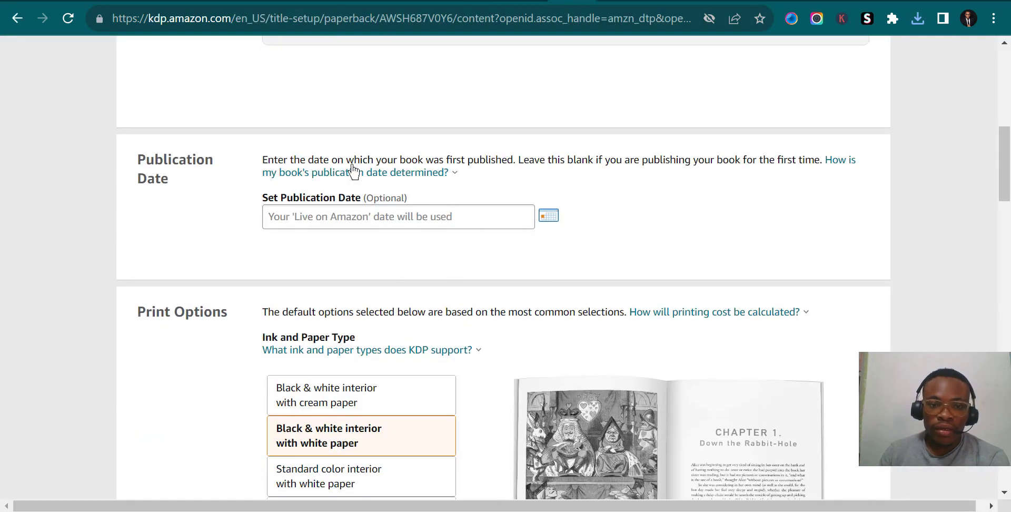
{"action": "scroll", "coordinate": [522, 355], "scroll_direction": "down", "scroll_amount": 3}
{"action": "scroll", "coordinate": [457, 331], "scroll_direction": "down", "scroll_amount": 17}
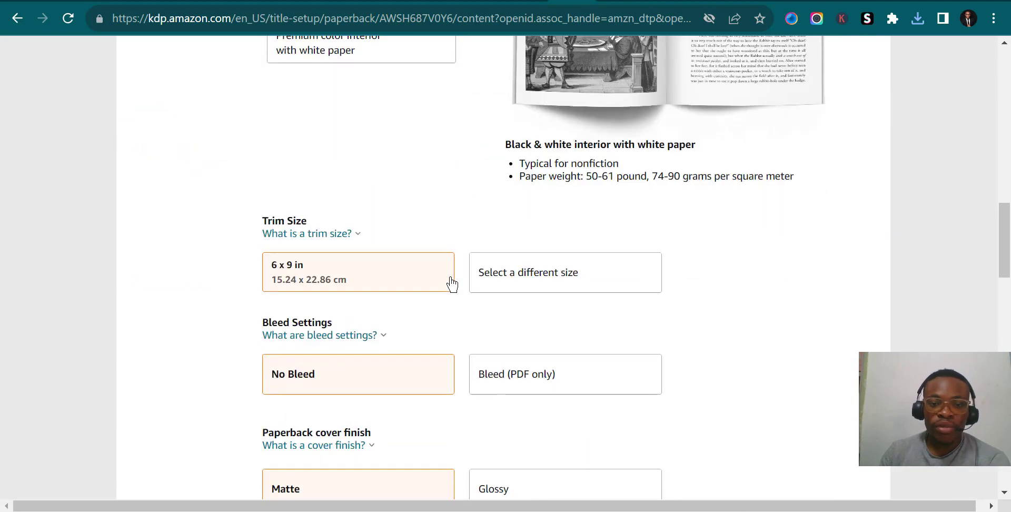
{"action": "scroll", "coordinate": [603, 280], "scroll_direction": "down", "scroll_amount": 5}
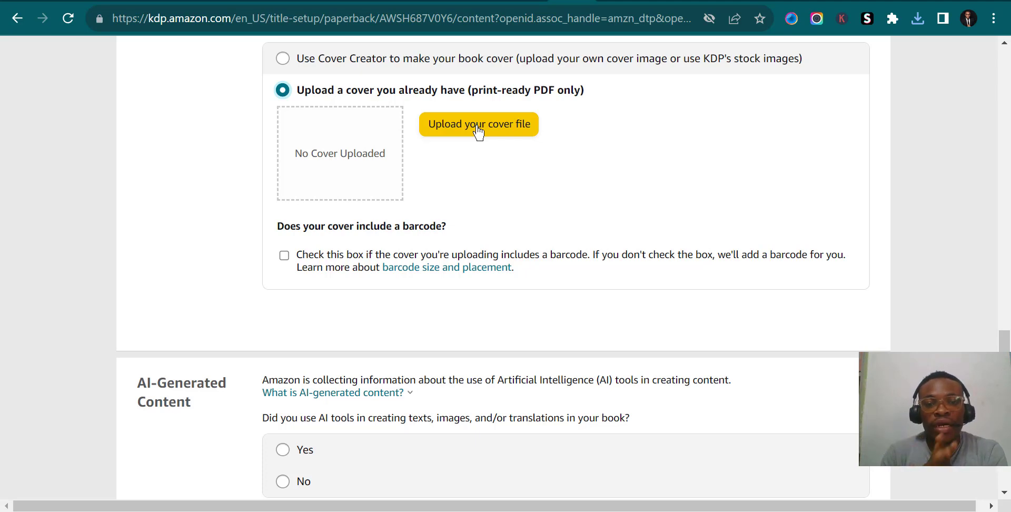
{"action": "left_click", "coordinate": [479, 131]}
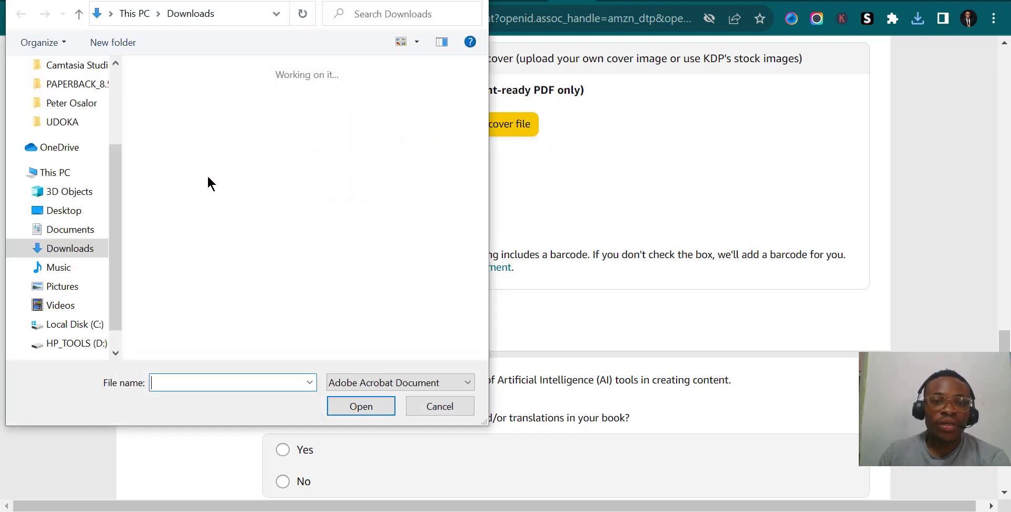
{"action": "left_click", "coordinate": [160, 113]}
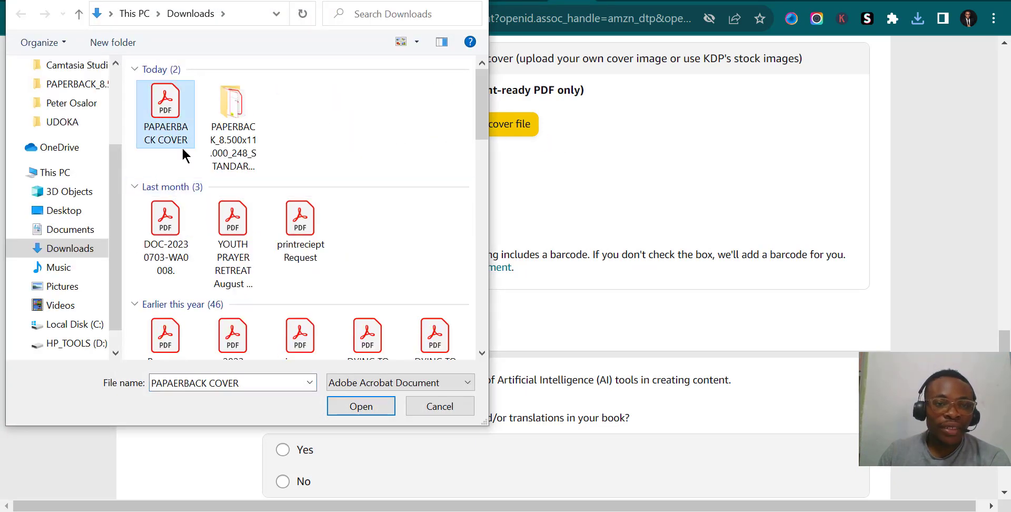
{"action": "left_click", "coordinate": [353, 411]}
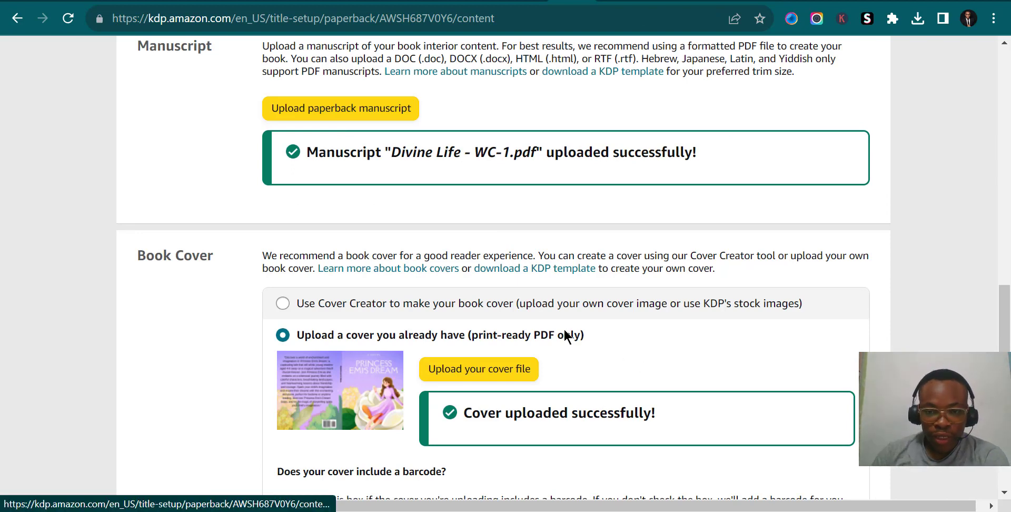
Step: Review the uploaded cover thumbnail and answer No to the question about AI tools used in creating the book
{"action": "scroll", "coordinate": [451, 334], "scroll_direction": "down", "scroll_amount": 3}
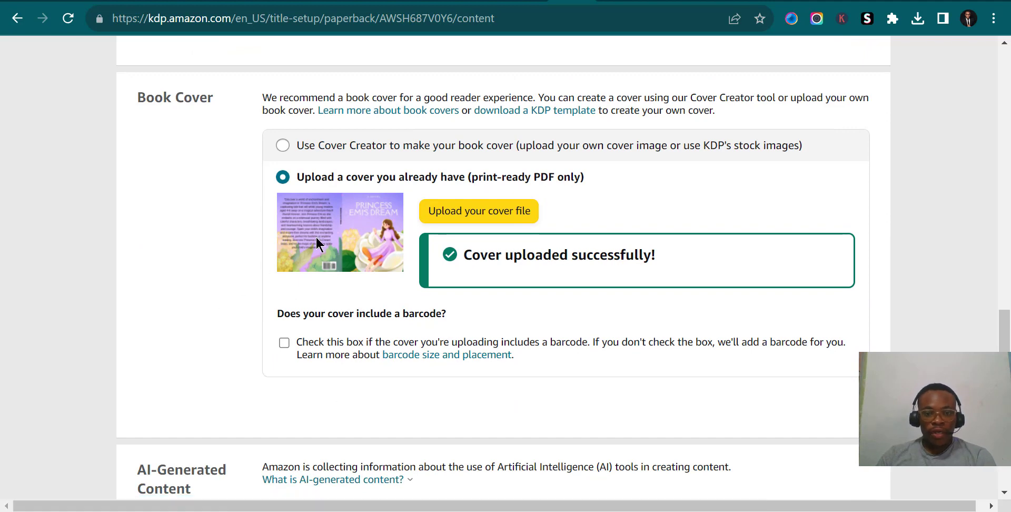
{"action": "scroll", "coordinate": [316, 242], "scroll_direction": "down", "scroll_amount": 3}
{"action": "scroll", "coordinate": [316, 243], "scroll_direction": "up", "scroll_amount": 2}
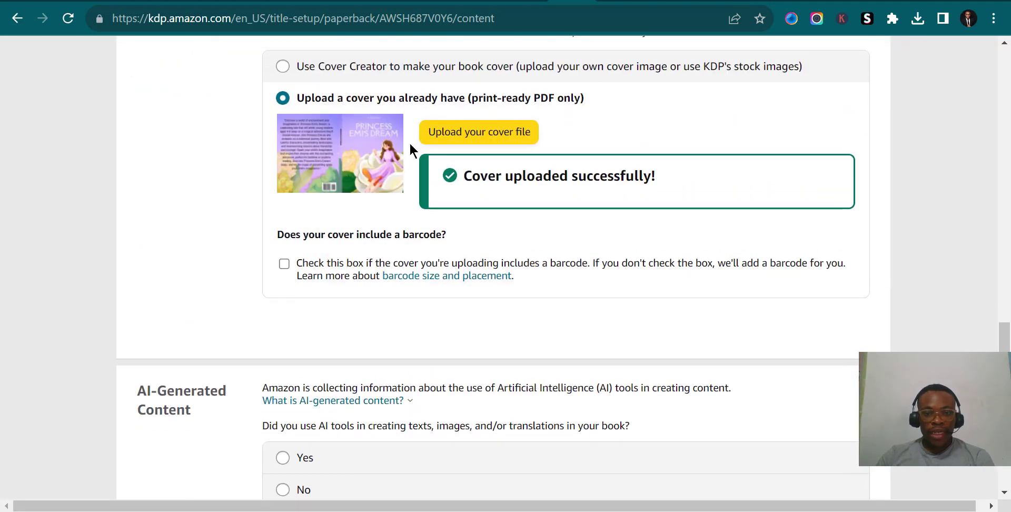
{"action": "scroll", "coordinate": [411, 233], "scroll_direction": "down", "scroll_amount": 5}
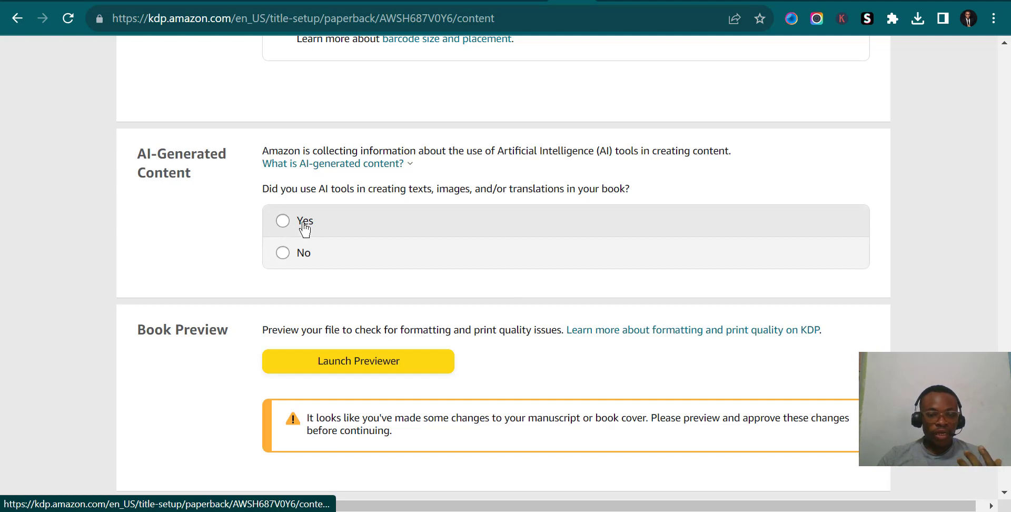
{"action": "left_click", "coordinate": [293, 258]}
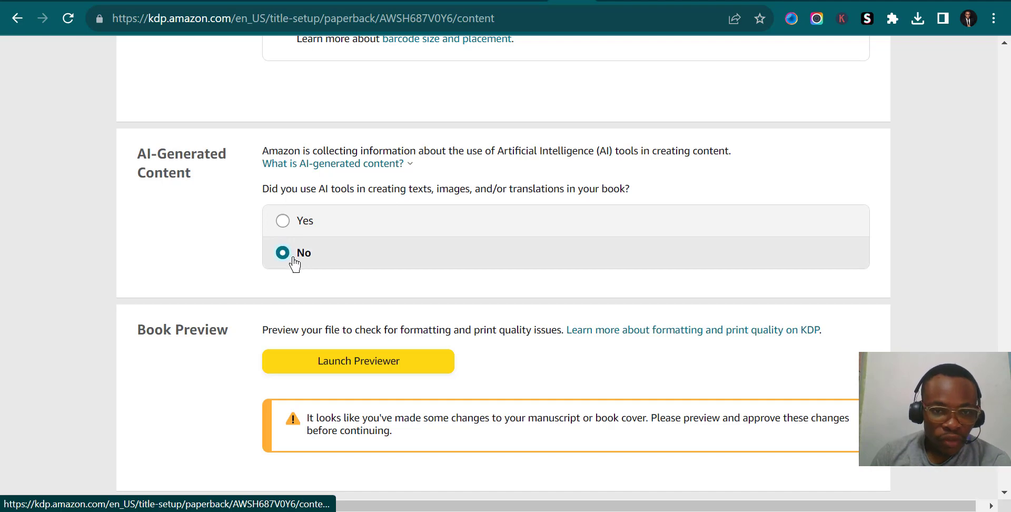
{"action": "left_click", "coordinate": [309, 225]}
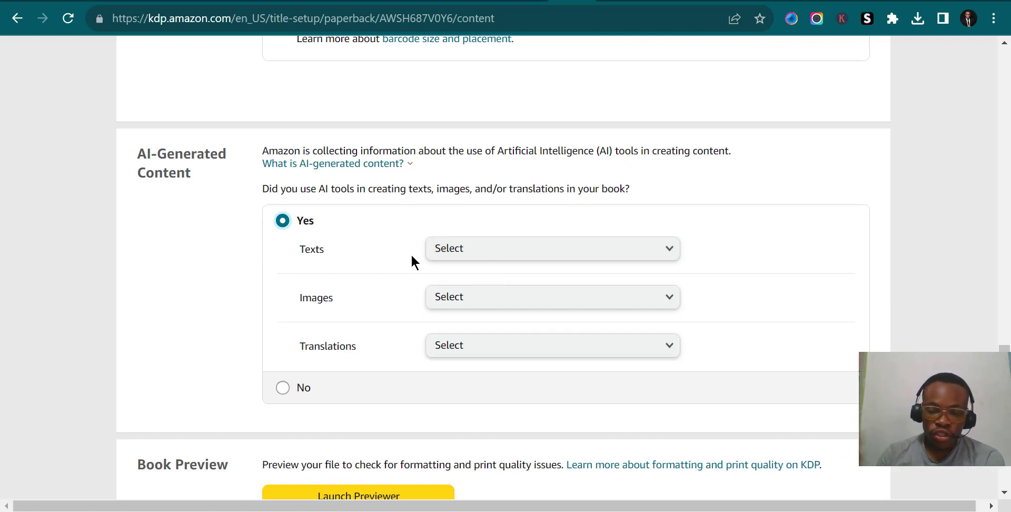
{"action": "left_click", "coordinate": [450, 257]}
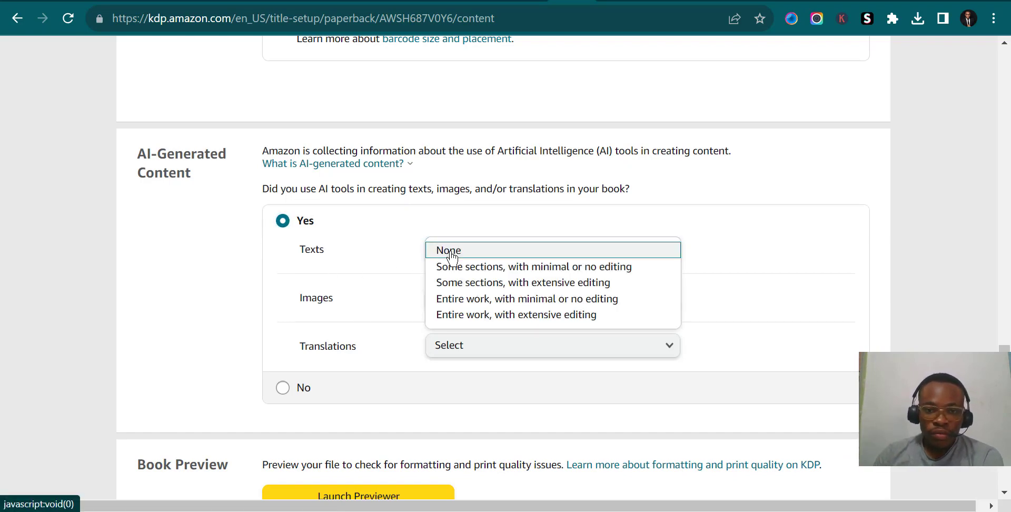
{"action": "left_click", "coordinate": [512, 255]}
{"action": "left_click", "coordinate": [513, 256]}
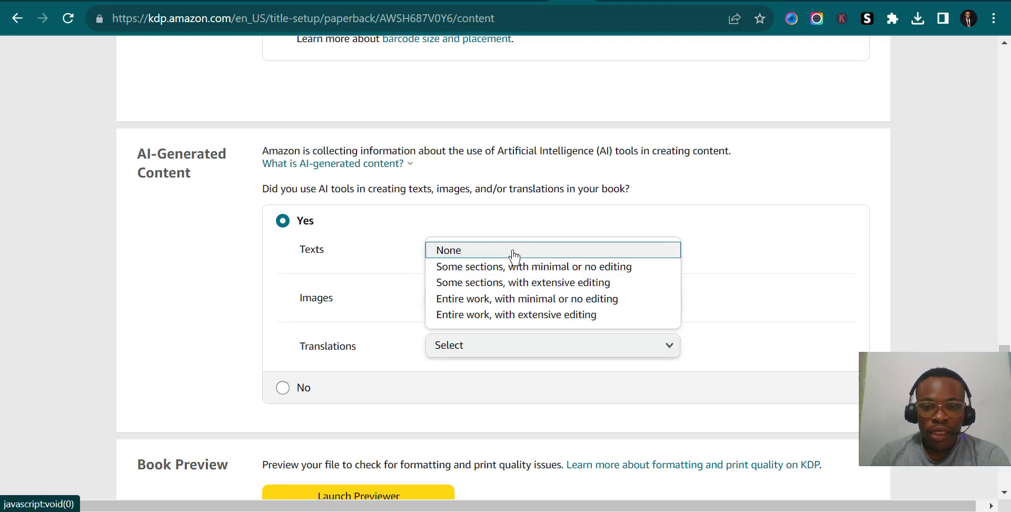
{"action": "left_click", "coordinate": [514, 256]}
{"action": "left_click", "coordinate": [460, 258]}
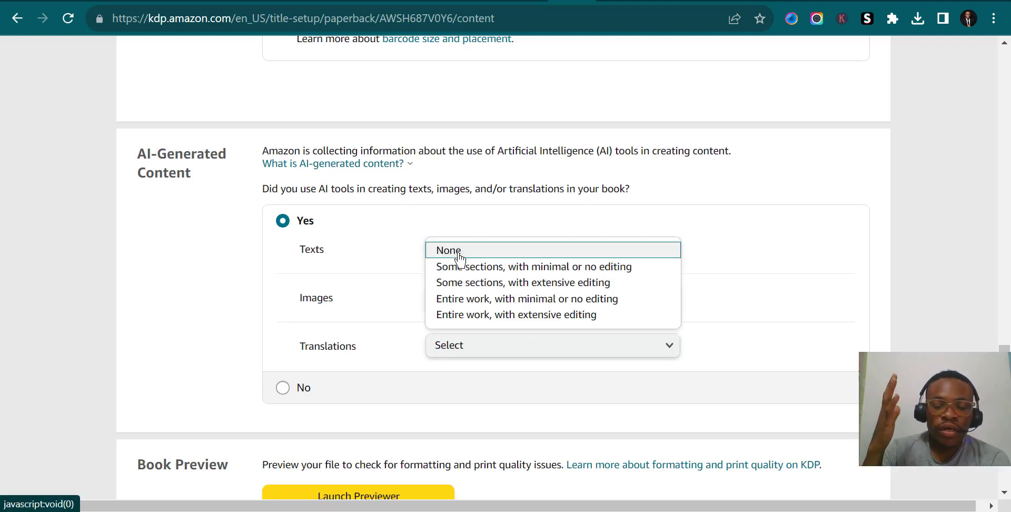
{"action": "left_click", "coordinate": [404, 284]}
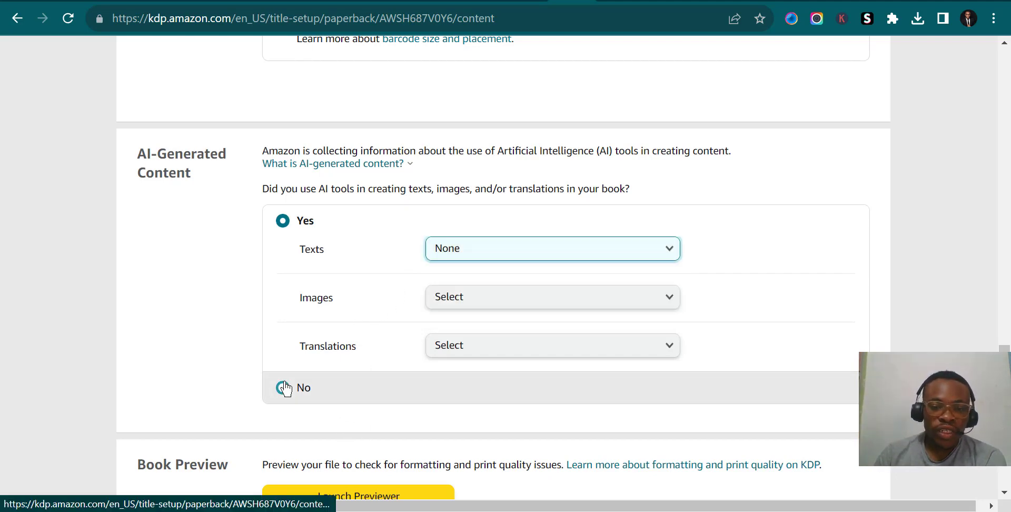
{"action": "left_click", "coordinate": [282, 387]}
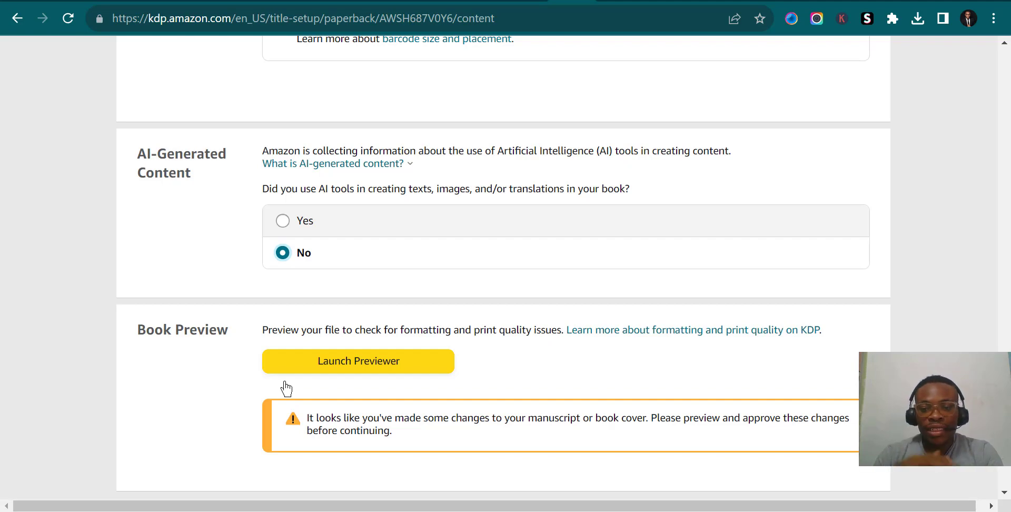
Step: Launch the Print Previewer for the paperback, continuing despite the small browser window
{"action": "scroll", "coordinate": [183, 298], "scroll_direction": "down", "scroll_amount": 3}
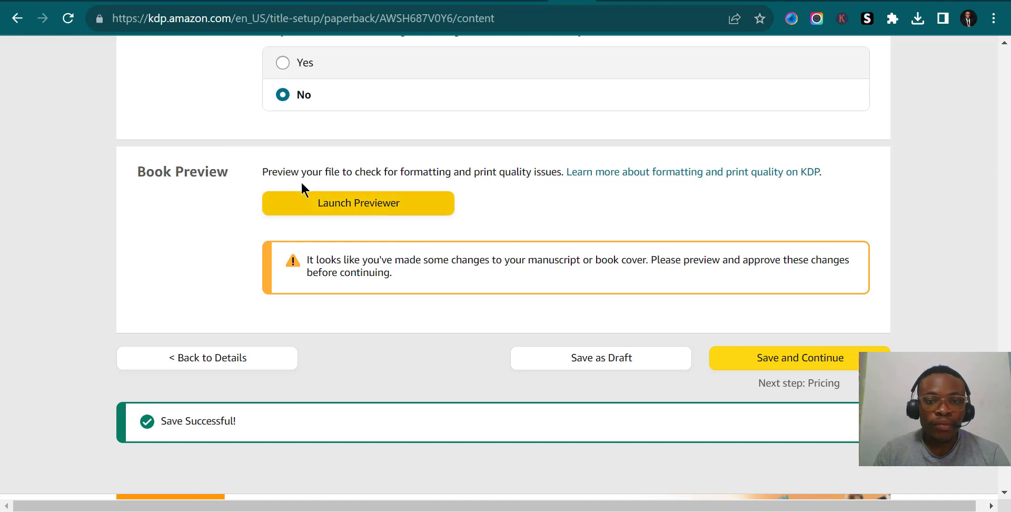
{"action": "left_click", "coordinate": [348, 208]}
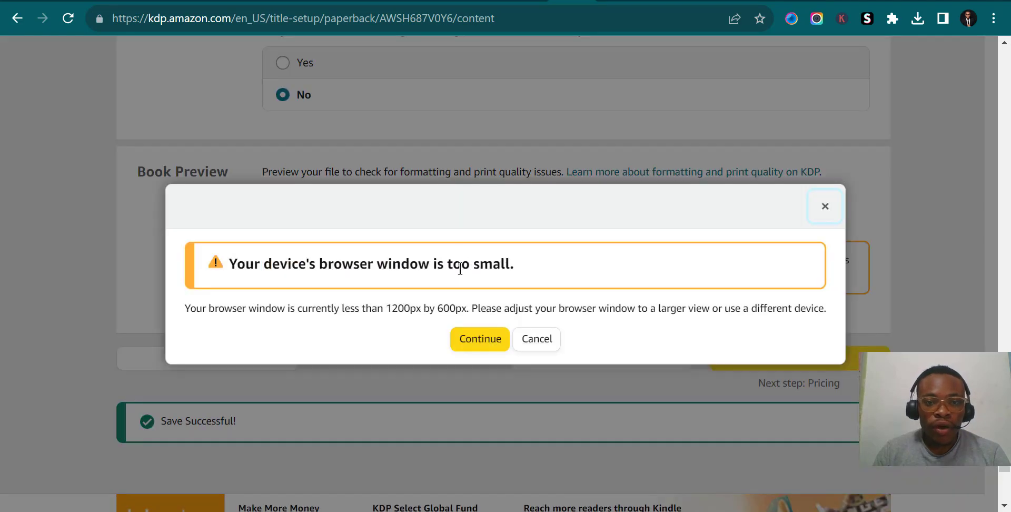
{"action": "left_click", "coordinate": [470, 342]}
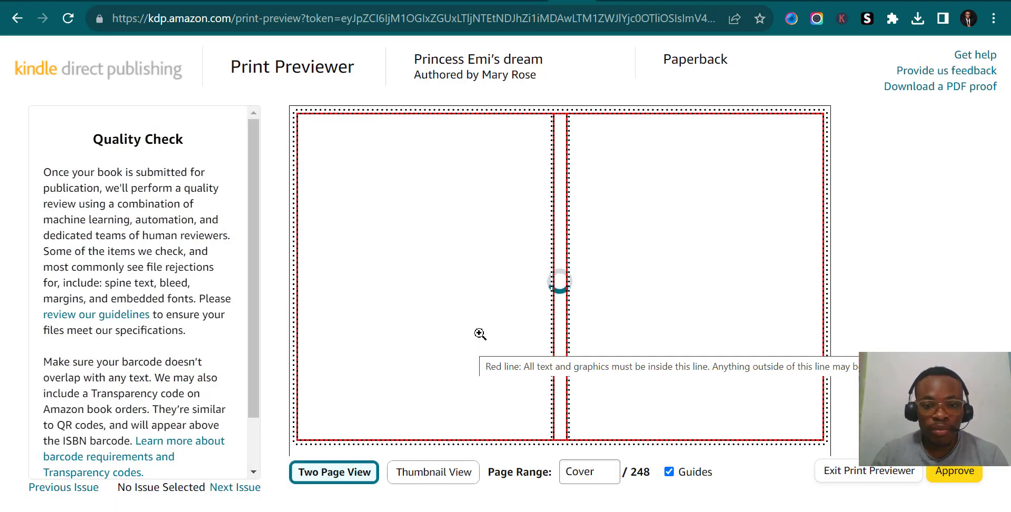
Step: Examine the Quality Check notes and inspect the cover's spine title up close against the red guide lines
{"action": "scroll", "coordinate": [157, 240], "scroll_direction": "down", "scroll_amount": 1}
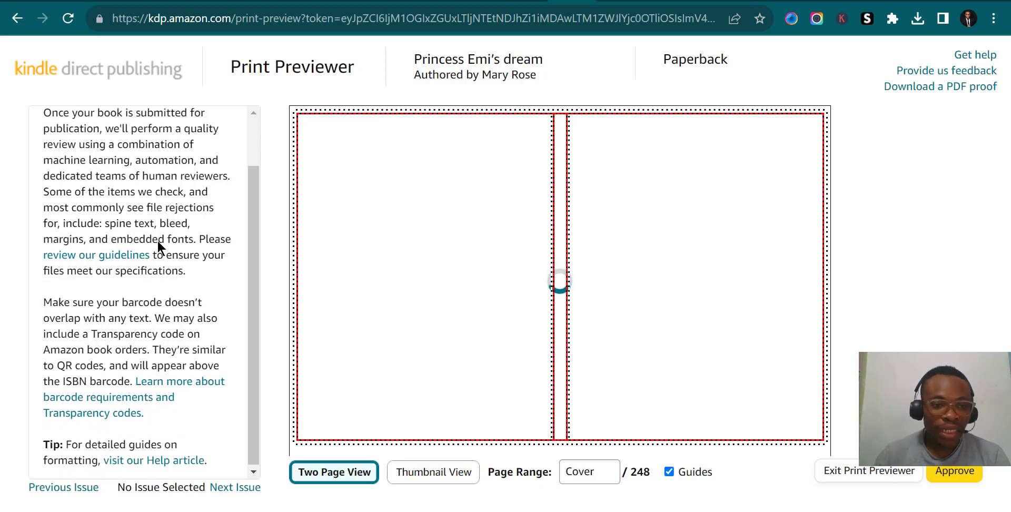
{"action": "scroll", "coordinate": [157, 240], "scroll_direction": "up", "scroll_amount": 1}
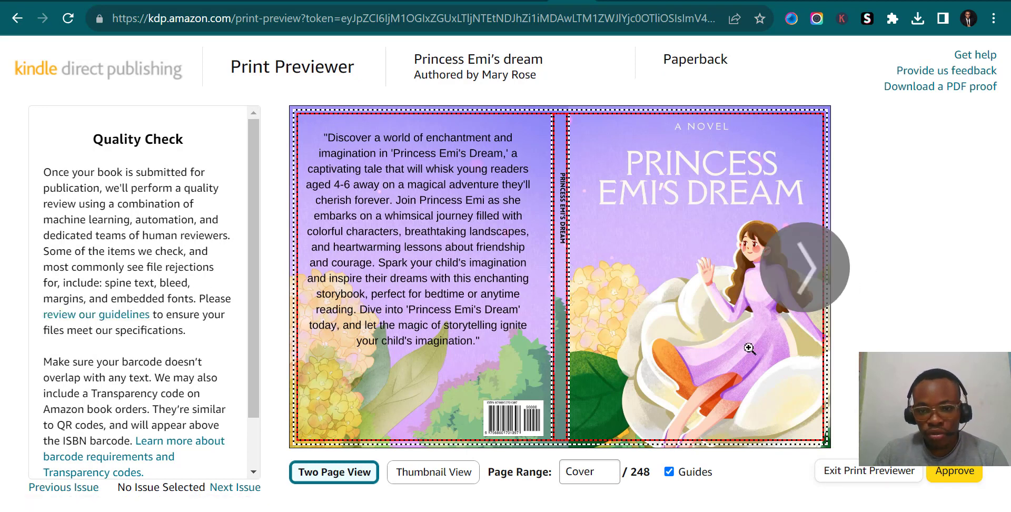
{"action": "mouse_move", "coordinate": [561, 231]}
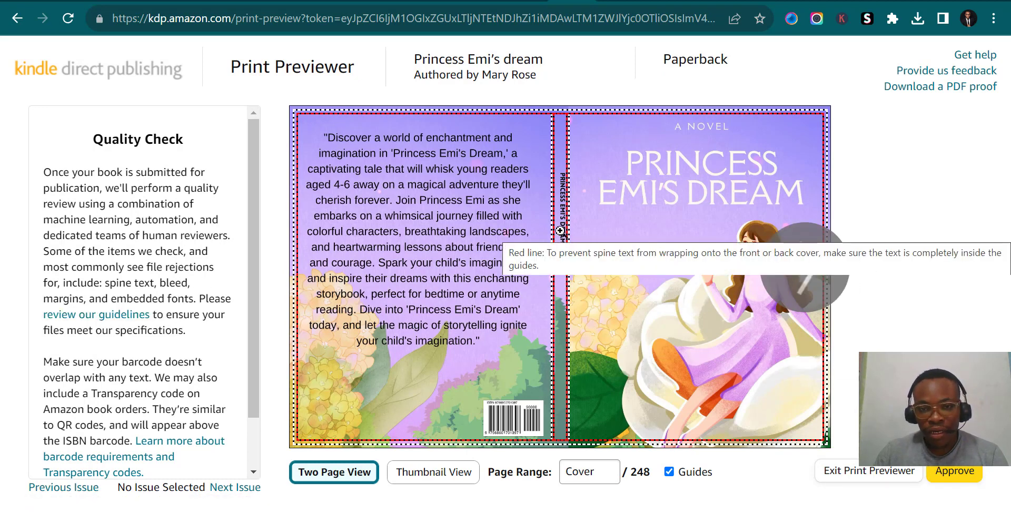
{"action": "left_click", "coordinate": [563, 213]}
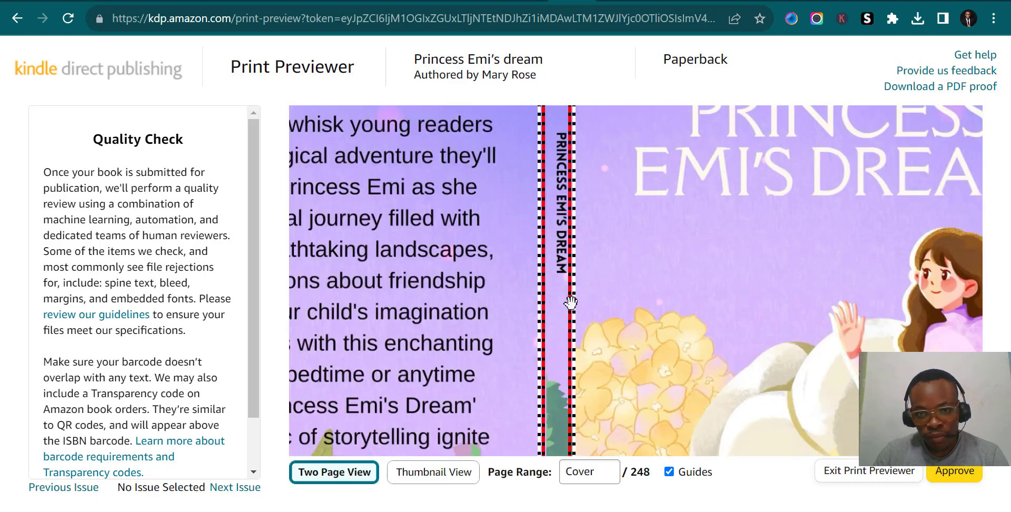
{"action": "left_click_drag", "start_coordinate": [562, 224], "coordinate": [570, 264]}
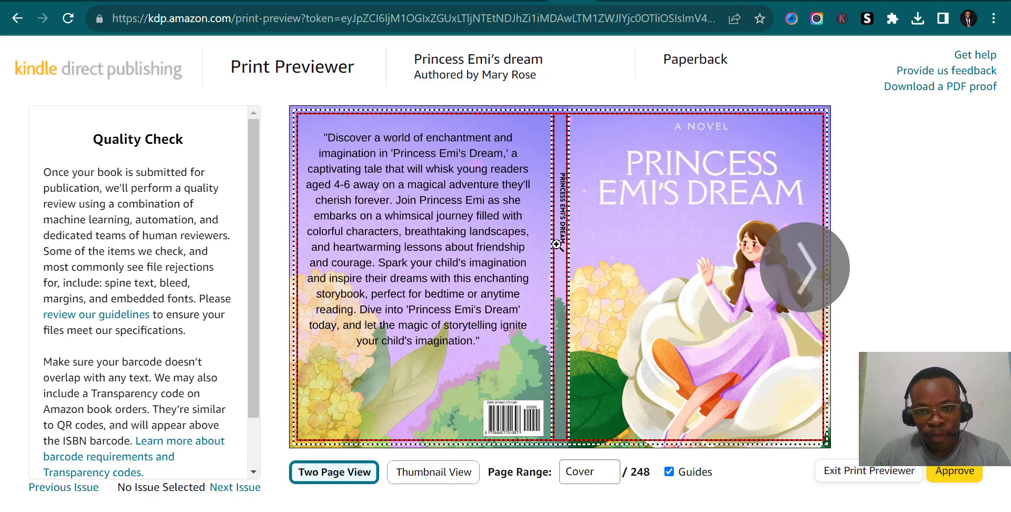
Step: Zoom in on the cover's spine in the previewer and check the title's clearance from both red guides
{"action": "left_click", "coordinate": [567, 218]}
{"action": "left_click_drag", "start_coordinate": [567, 218], "coordinate": [540, 266]}
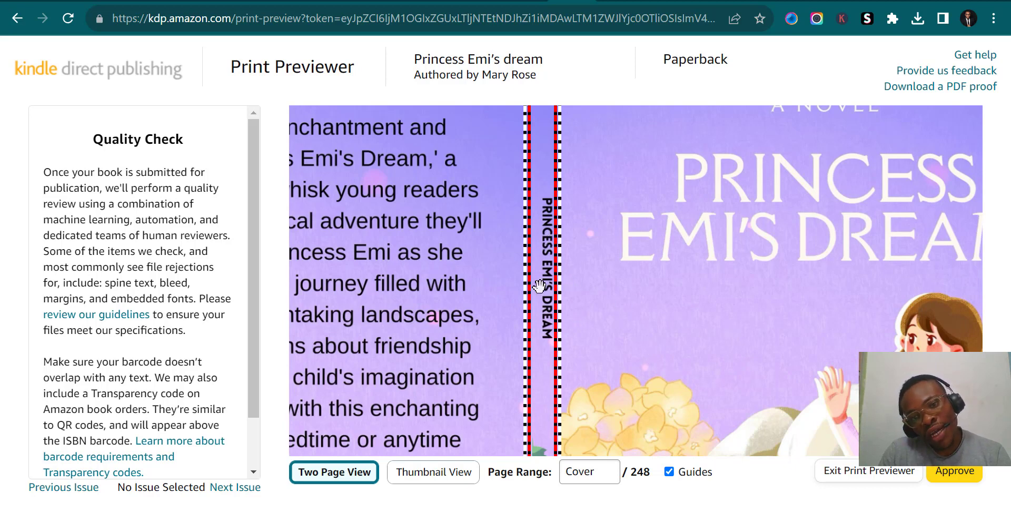
{"action": "mouse_move", "coordinate": [540, 286]}
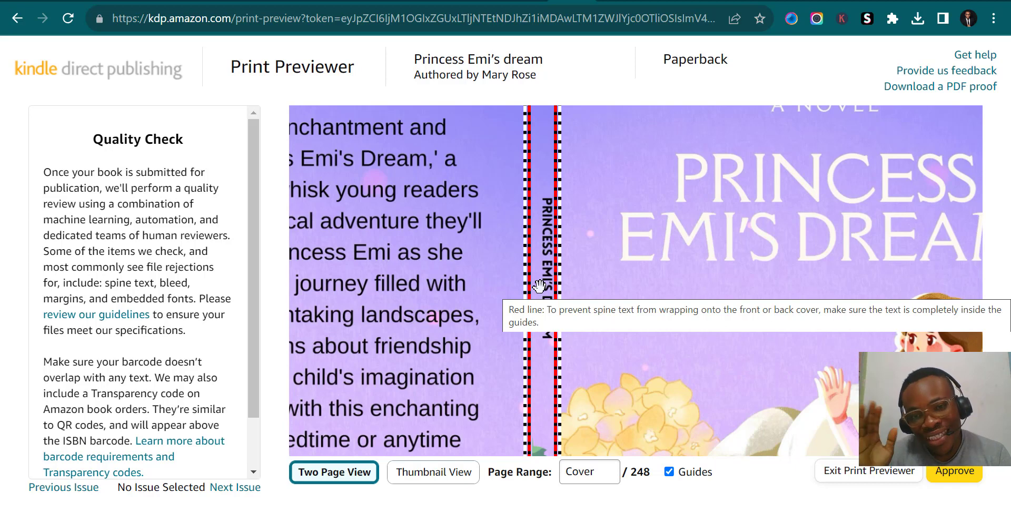
{"action": "scroll", "coordinate": [539, 286], "scroll_direction": "down", "scroll_amount": 1}
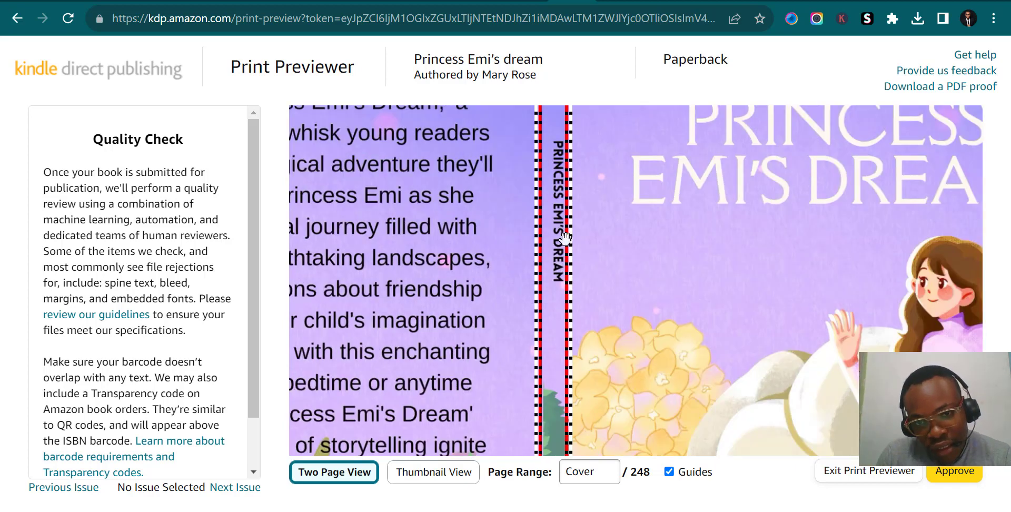
{"action": "mouse_move", "coordinate": [561, 220]}
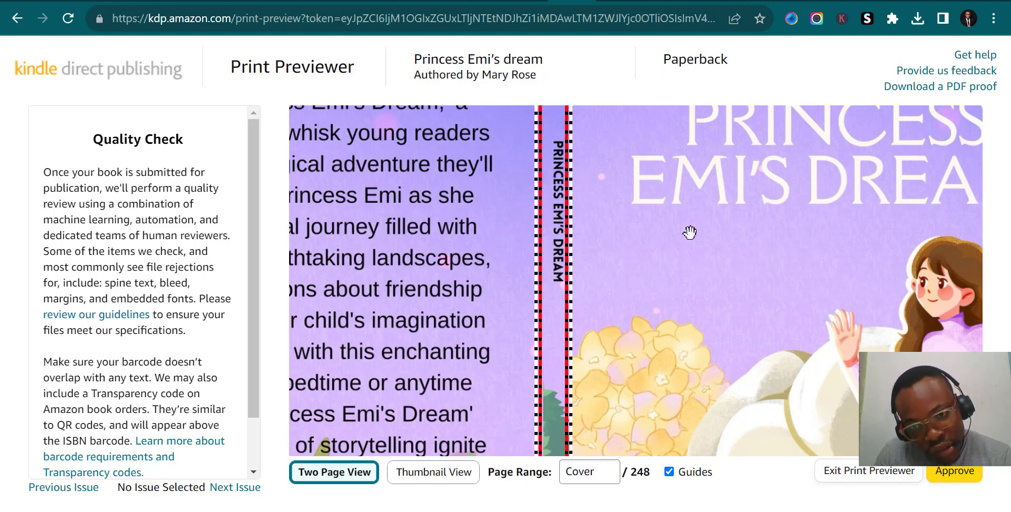
{"action": "mouse_move", "coordinate": [690, 232]}
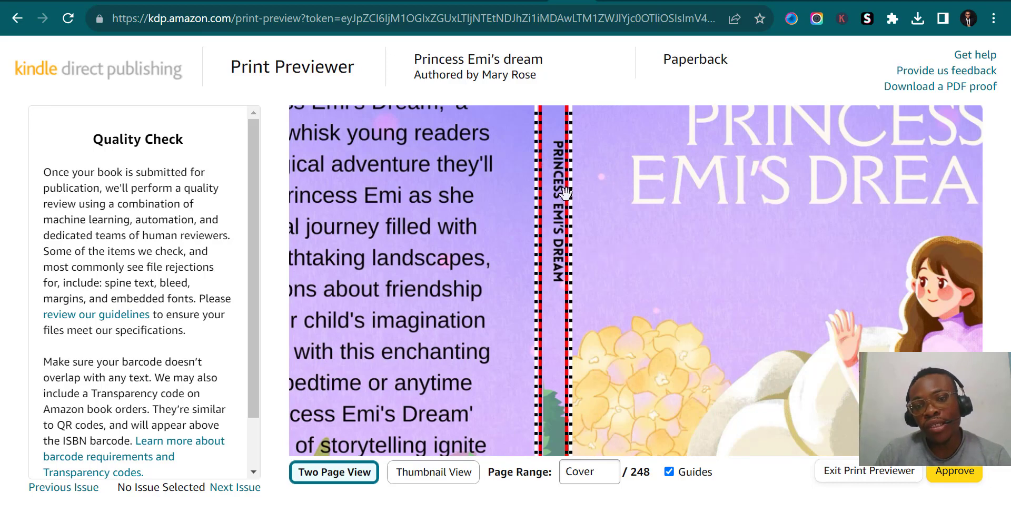
{"action": "left_click", "coordinate": [543, 327]}
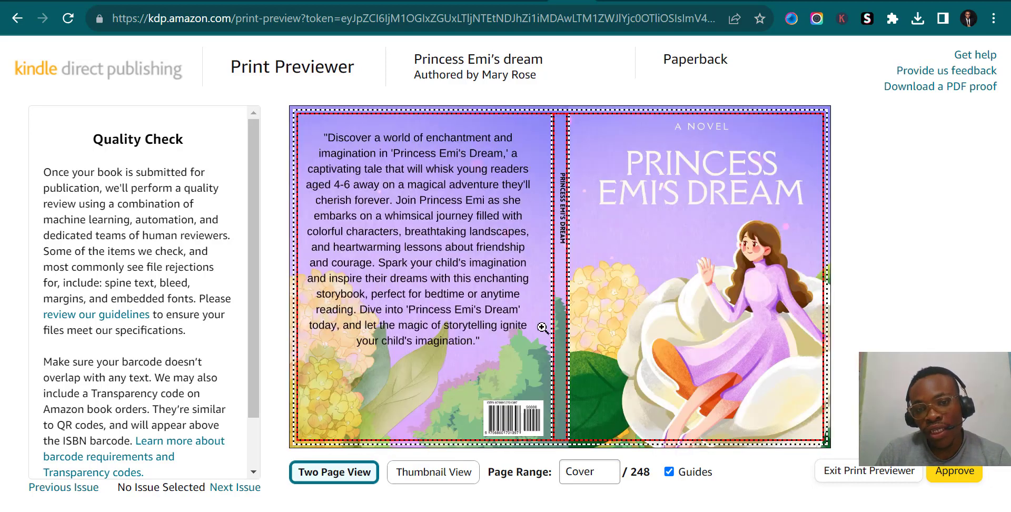
{"action": "left_click", "coordinate": [566, 234]}
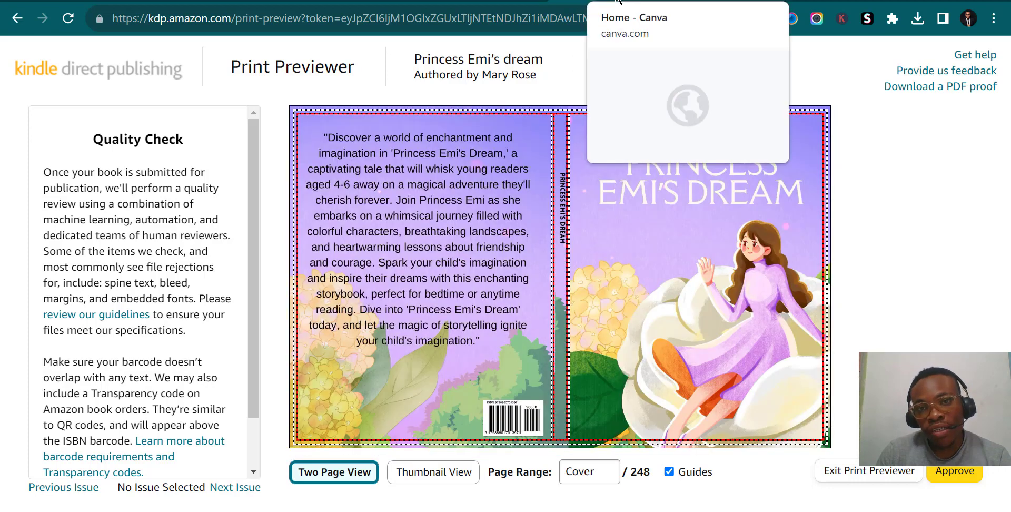
Step: Switch to Canva and open the 17.9 × 11.25 in full cover design
{"action": "left_click", "coordinate": [627, 2]}
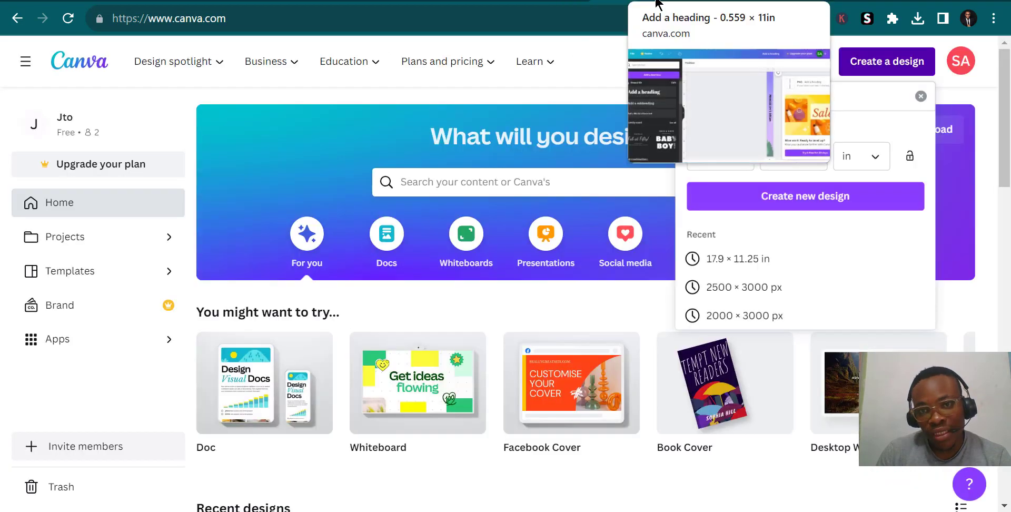
{"action": "left_click", "coordinate": [656, 2]}
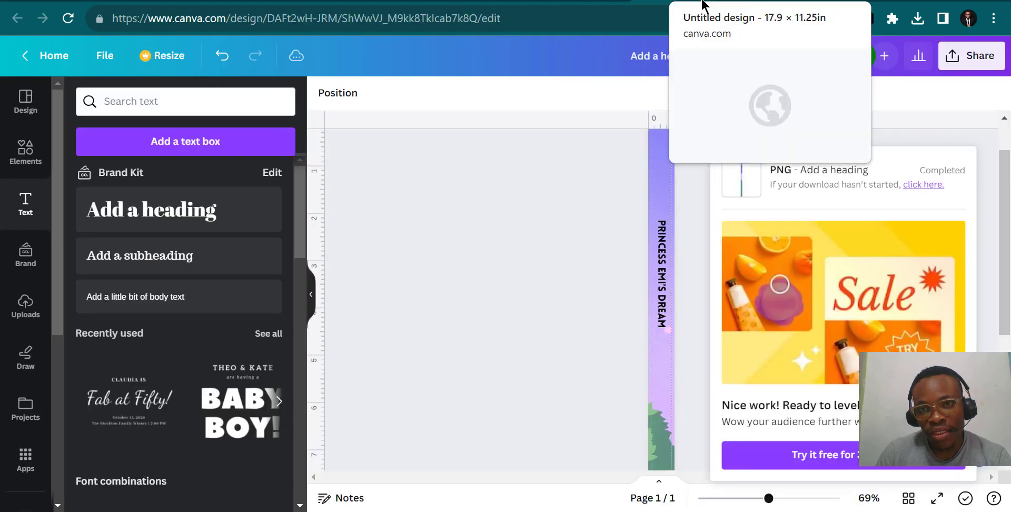
{"action": "left_click", "coordinate": [707, 3]}
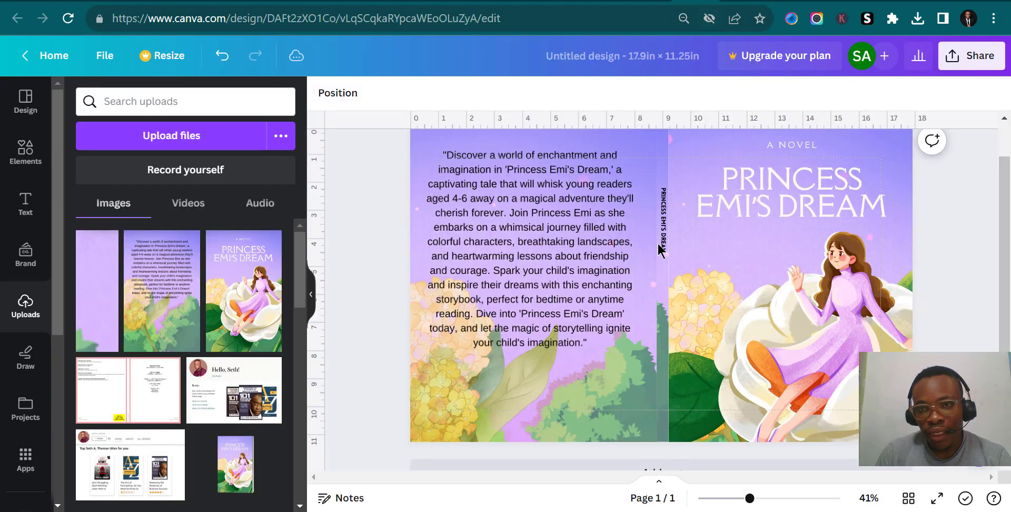
Step: Nudge the spine image slightly toward the back cover and extend the front cover image's inner edge to meet it
{"action": "left_click", "coordinate": [664, 238]}
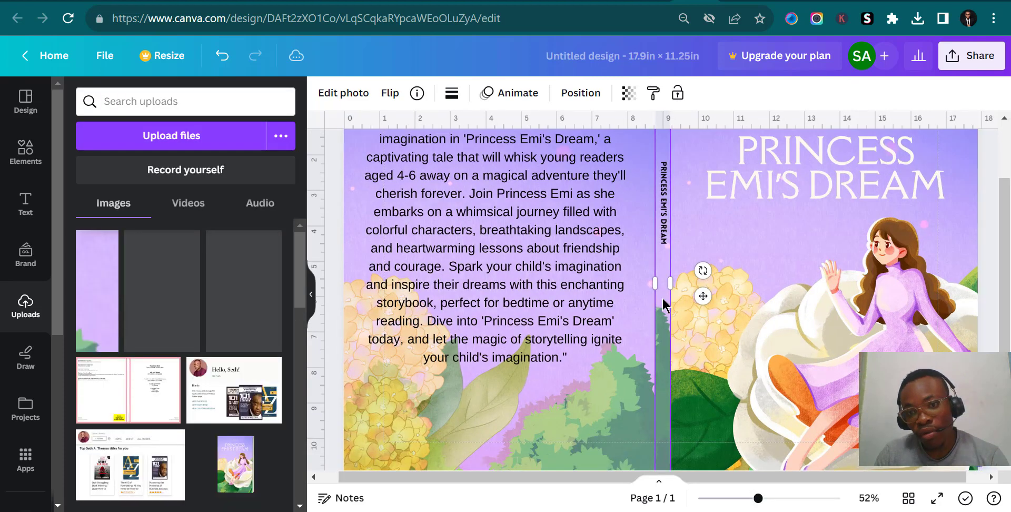
{"action": "key", "text": "Escape"}
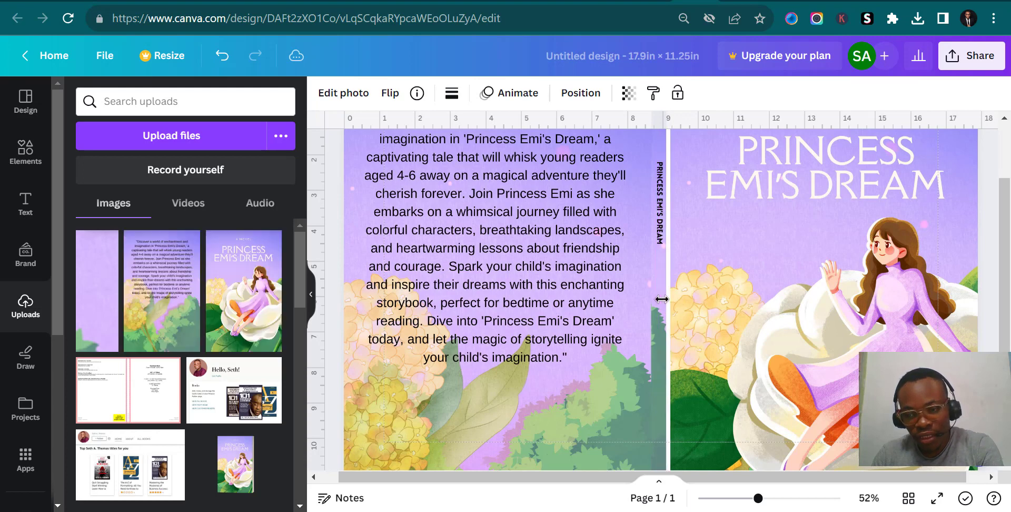
{"action": "left_click_drag", "start_coordinate": [661, 299], "coordinate": [667, 296]}
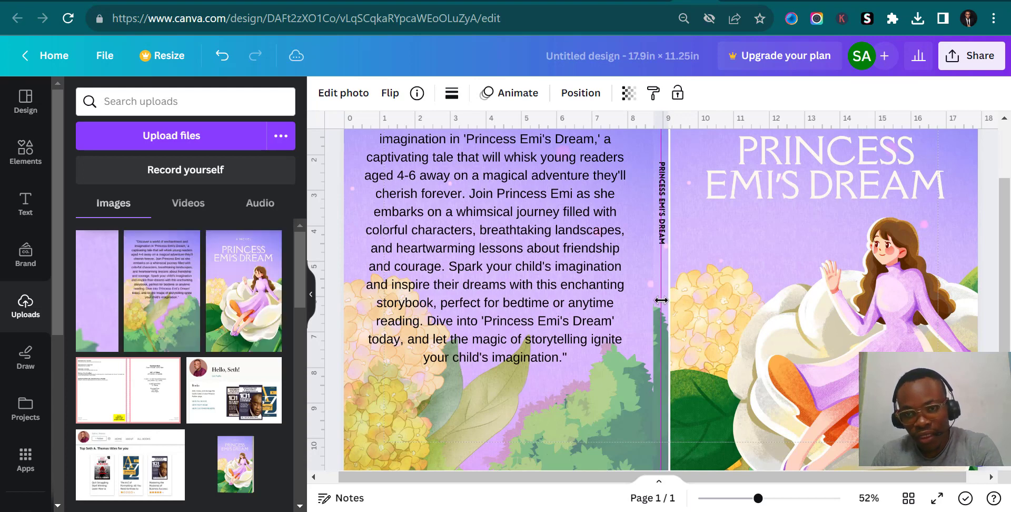
{"action": "left_click", "coordinate": [684, 270]}
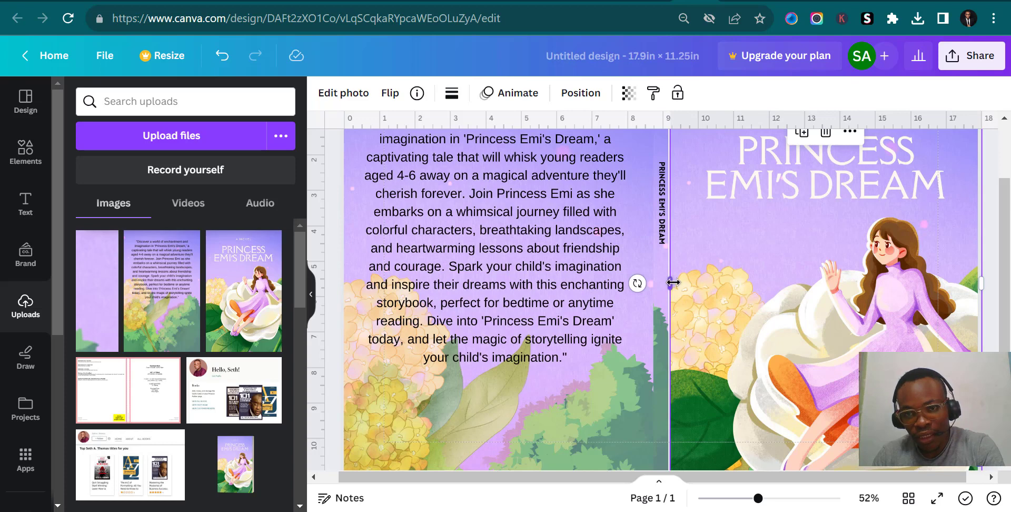
{"action": "mouse_move", "coordinate": [670, 283]}
{"action": "left_mouse_down"}
{"action": "mouse_move", "coordinate": [745, 282]}
{"action": "mouse_move", "coordinate": [668, 283]}
{"action": "left_mouse_up"}
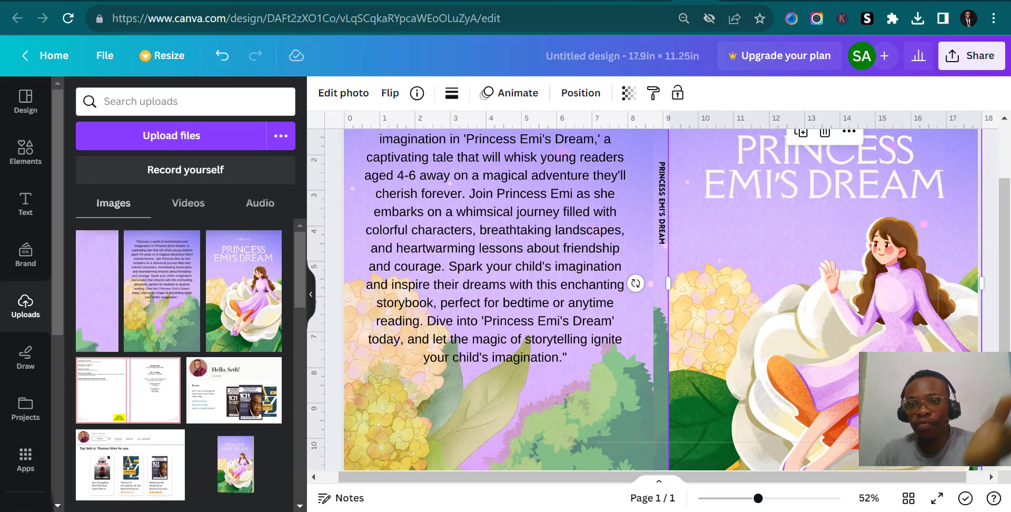
Step: Return to the KDP Print Previewer and approve the paperback proof
{"action": "left_click", "coordinate": [580, 1]}
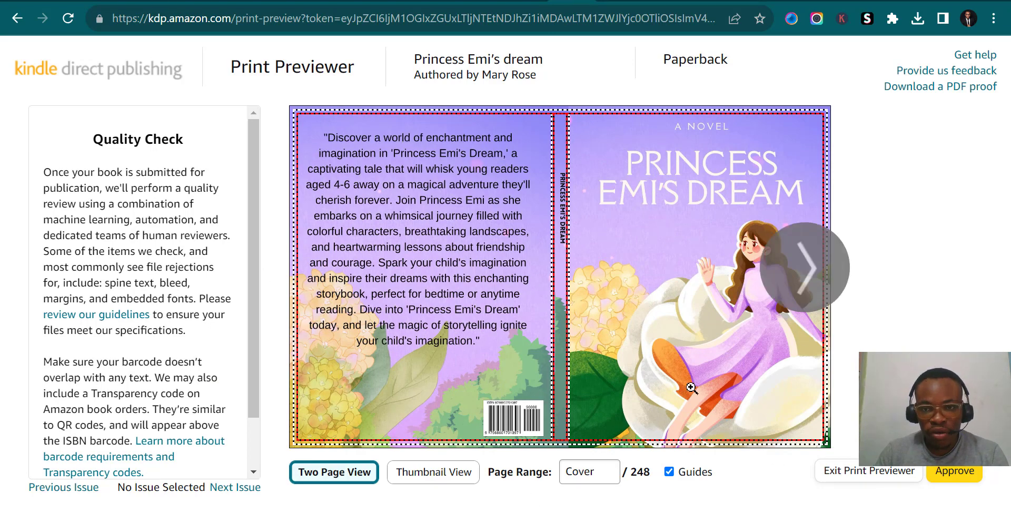
{"action": "left_click", "coordinate": [961, 479]}
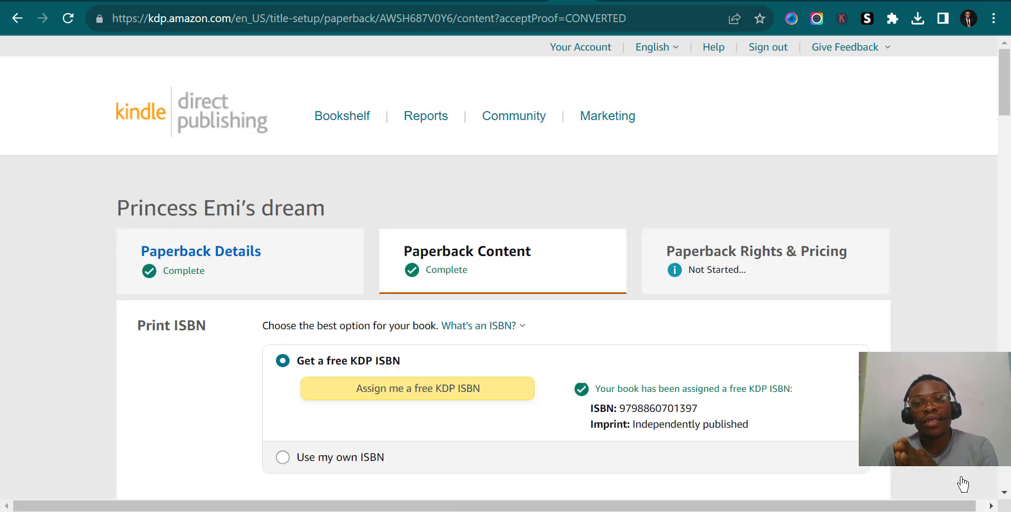
Step: Review the Paperback Content page, examining the ink and paper type, the printing costs per marketplace and the uploaded cover
{"action": "scroll", "coordinate": [828, 286], "scroll_direction": "down", "scroll_amount": 20}
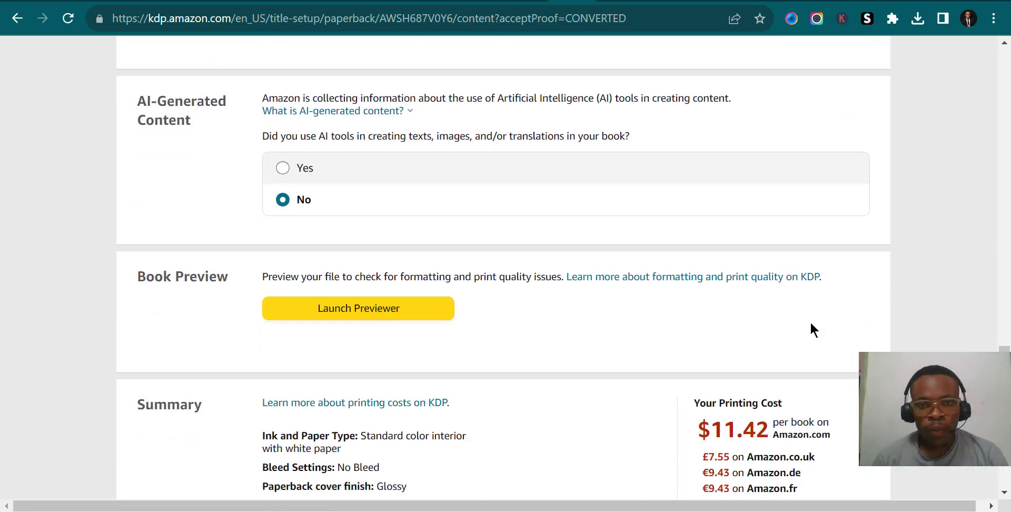
{"action": "scroll", "coordinate": [810, 321], "scroll_direction": "down", "scroll_amount": 3}
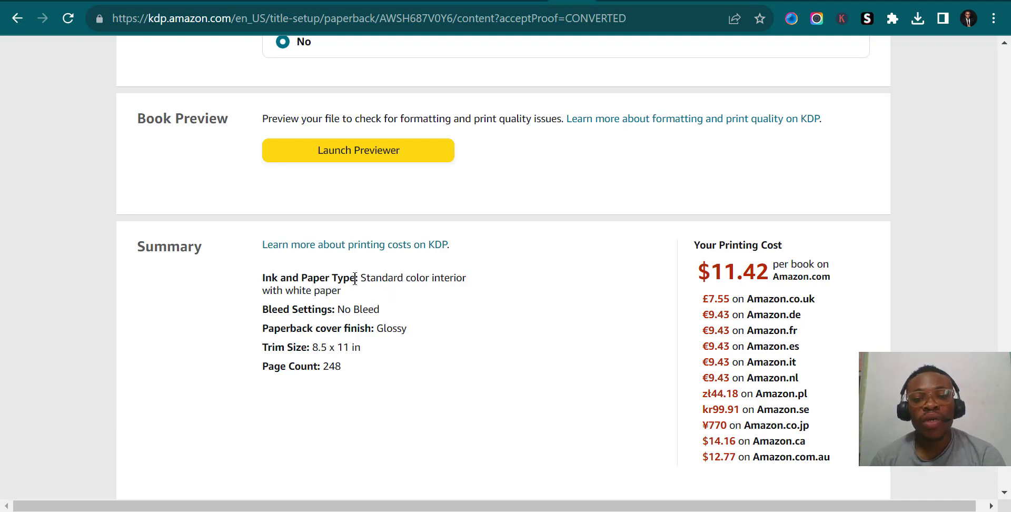
{"action": "left_click_drag", "start_coordinate": [356, 279], "coordinate": [438, 295]}
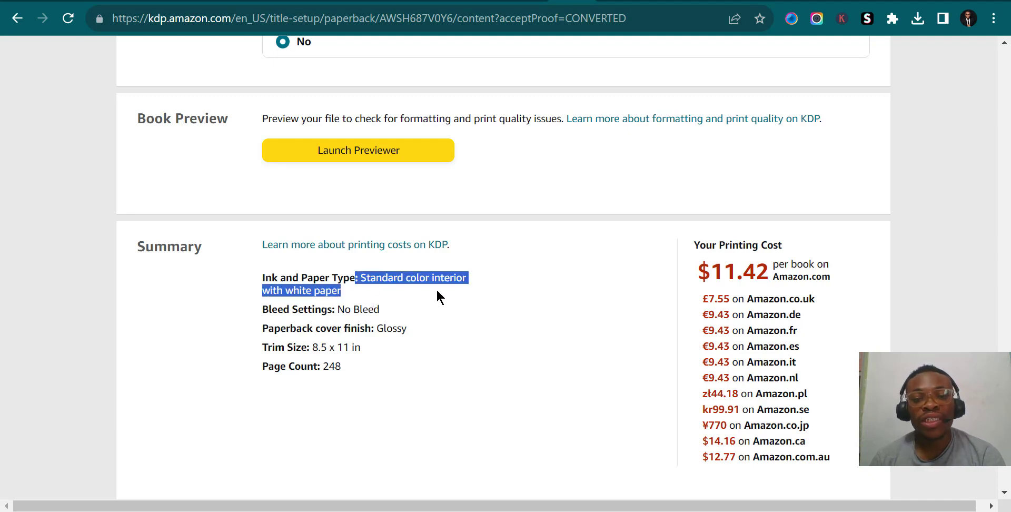
{"action": "left_click", "coordinate": [396, 285]}
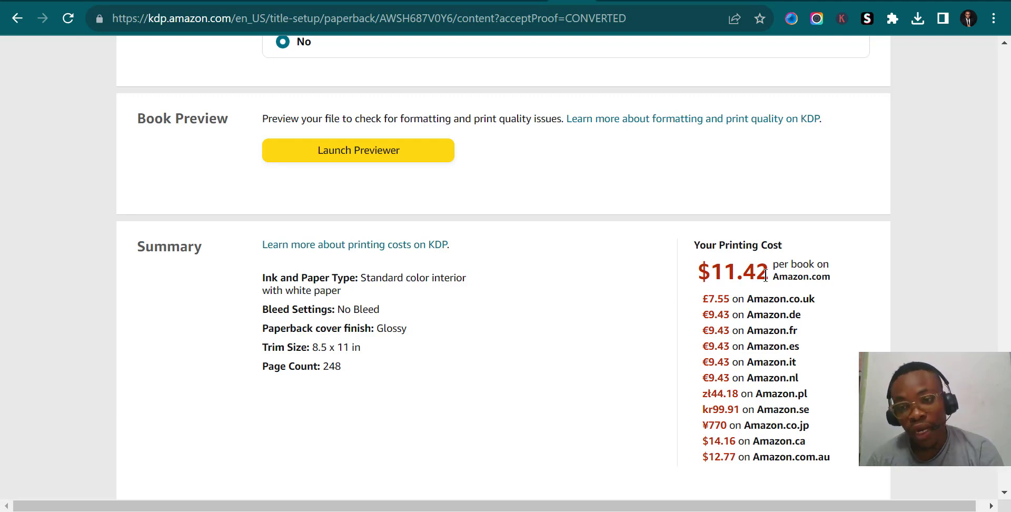
{"action": "scroll", "coordinate": [758, 317], "scroll_direction": "down", "scroll_amount": 3}
{"action": "scroll", "coordinate": [759, 317], "scroll_direction": "up", "scroll_amount": 3}
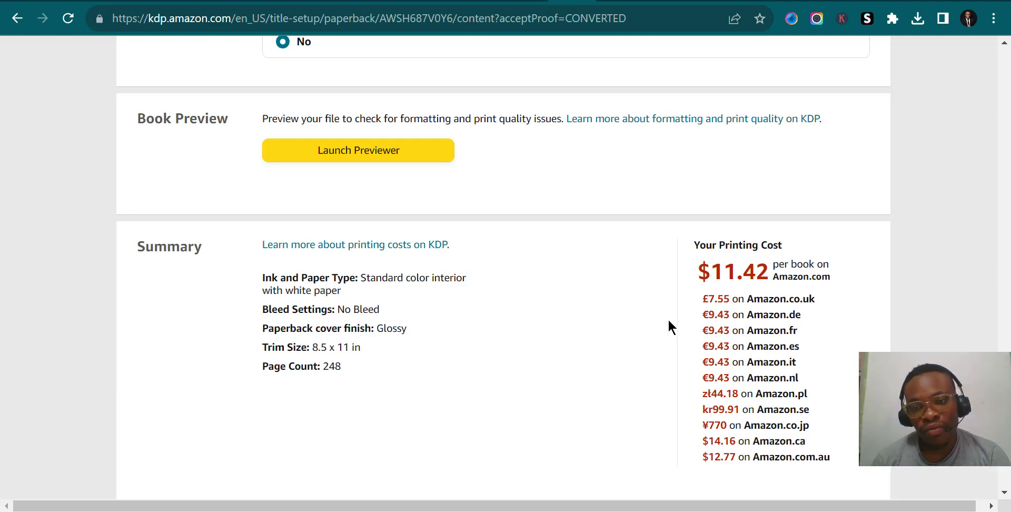
{"action": "scroll", "coordinate": [668, 326], "scroll_direction": "down", "scroll_amount": 3}
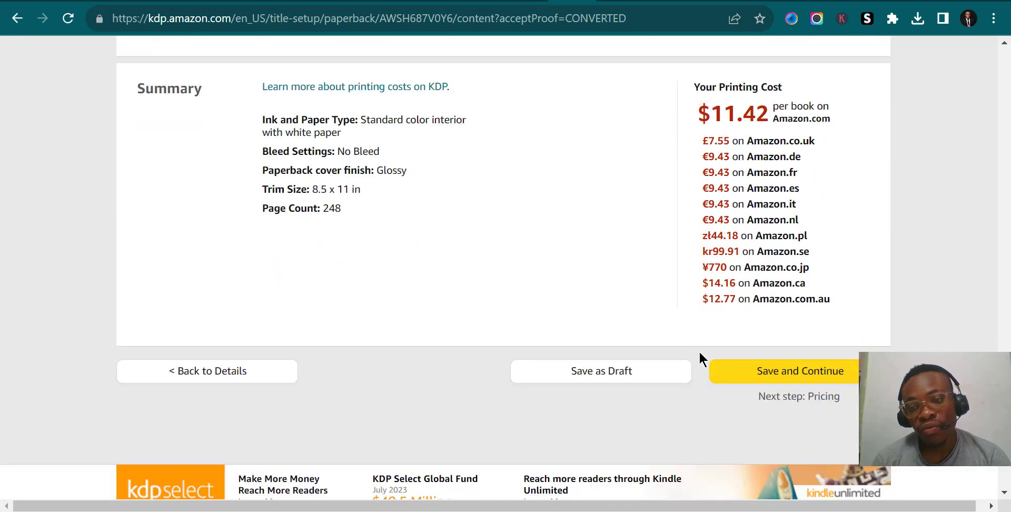
{"action": "scroll", "coordinate": [597, 348], "scroll_direction": "up", "scroll_amount": 15}
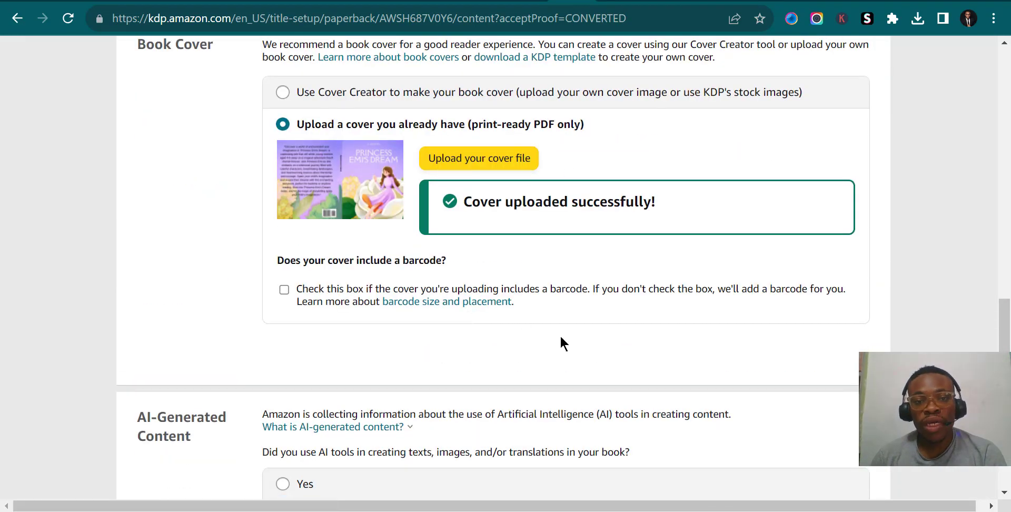
{"action": "scroll", "coordinate": [468, 289], "scroll_direction": "up", "scroll_amount": 8}
{"action": "scroll", "coordinate": [469, 288], "scroll_direction": "down", "scroll_amount": 20}
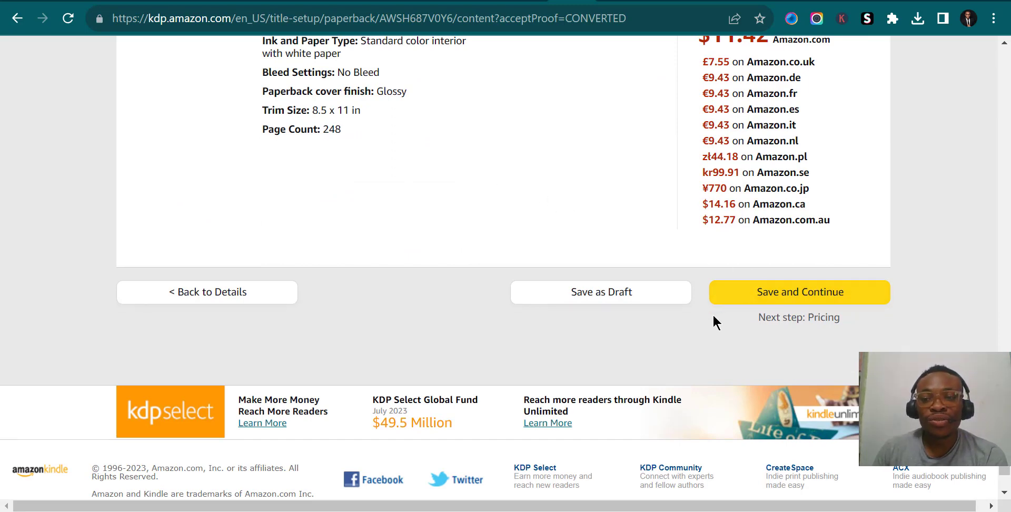
Step: Save the paperback content, continue to Rights & Pricing, and review the territories, primary marketplace and pricing table
{"action": "left_click", "coordinate": [815, 305]}
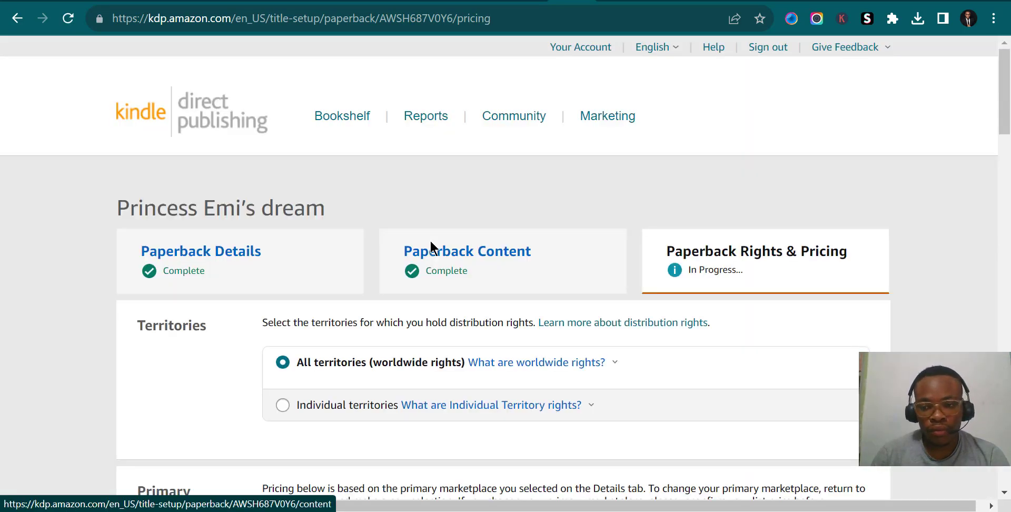
{"action": "scroll", "coordinate": [430, 246], "scroll_direction": "down", "scroll_amount": 9}
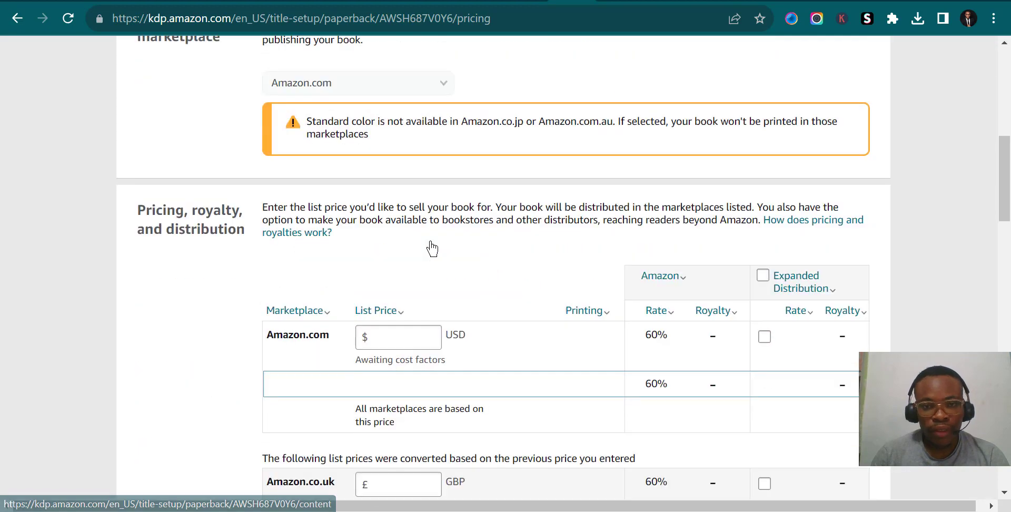
{"action": "scroll", "coordinate": [431, 246], "scroll_direction": "up", "scroll_amount": 6}
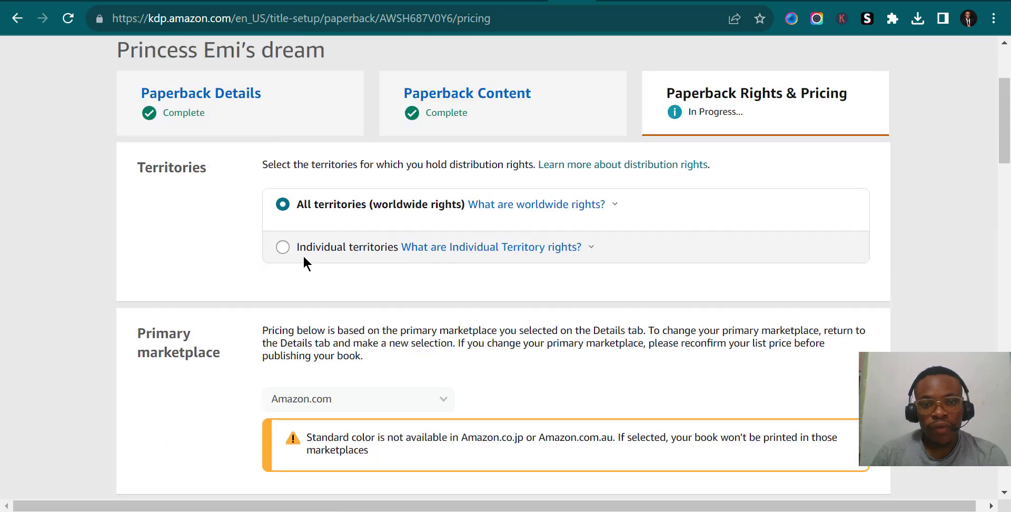
{"action": "scroll", "coordinate": [393, 262], "scroll_direction": "down", "scroll_amount": 3}
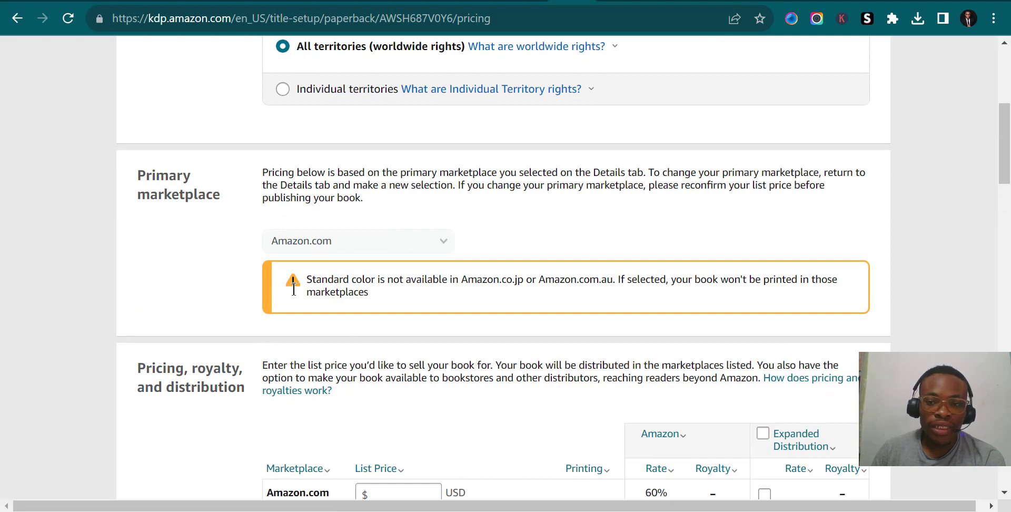
{"action": "scroll", "coordinate": [469, 284], "scroll_direction": "down", "scroll_amount": 1}
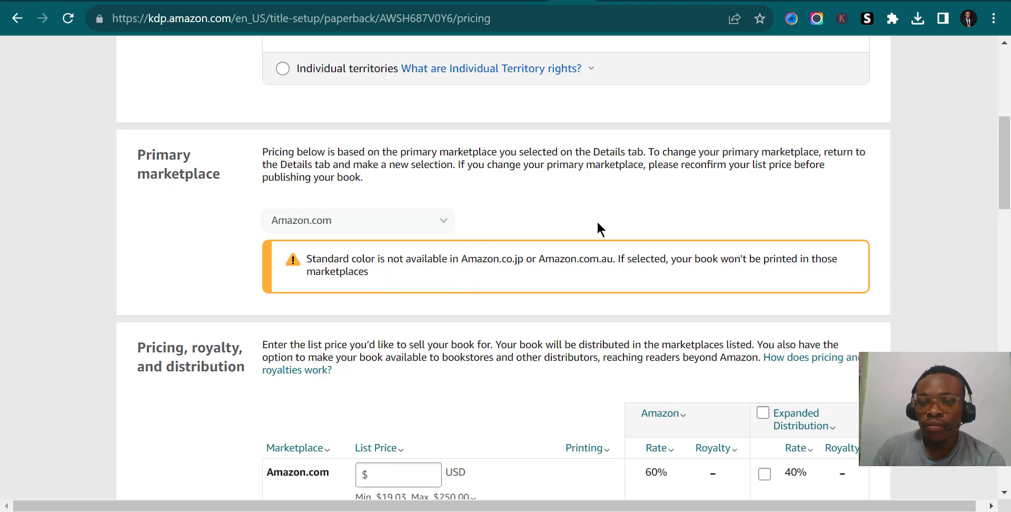
{"action": "scroll", "coordinate": [219, 298], "scroll_direction": "down", "scroll_amount": 5}
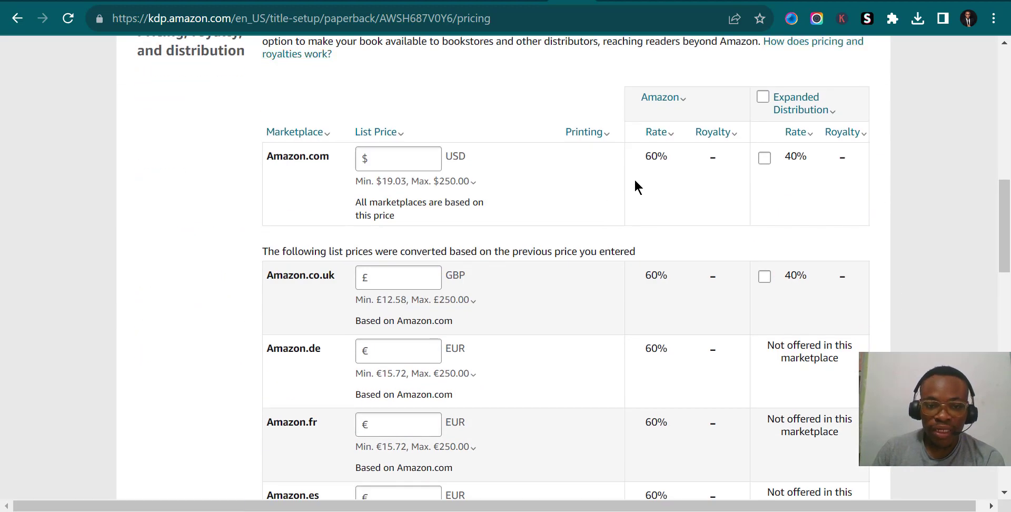
Step: Enter 19.03 USD as the Amazon.com list price and read the explanation of the minimum list price
{"action": "scroll", "coordinate": [472, 255], "scroll_direction": "up", "scroll_amount": 1}
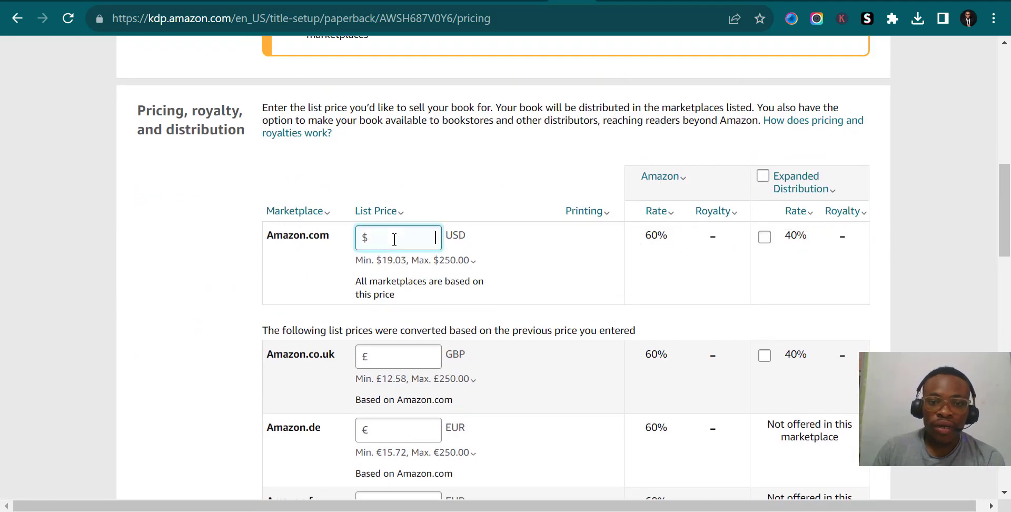
{"action": "mouse_move", "coordinate": [390, 266]}
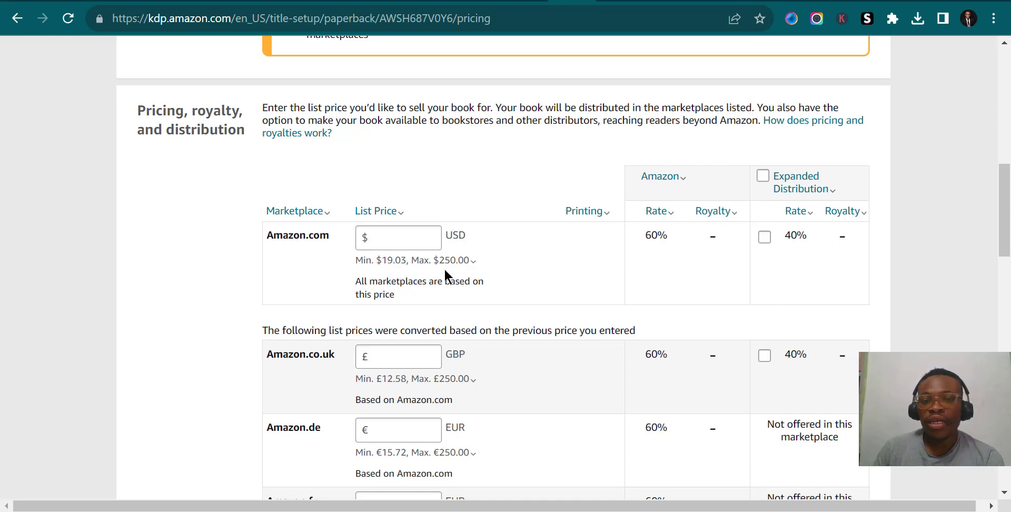
{"action": "left_click", "coordinate": [411, 231]}
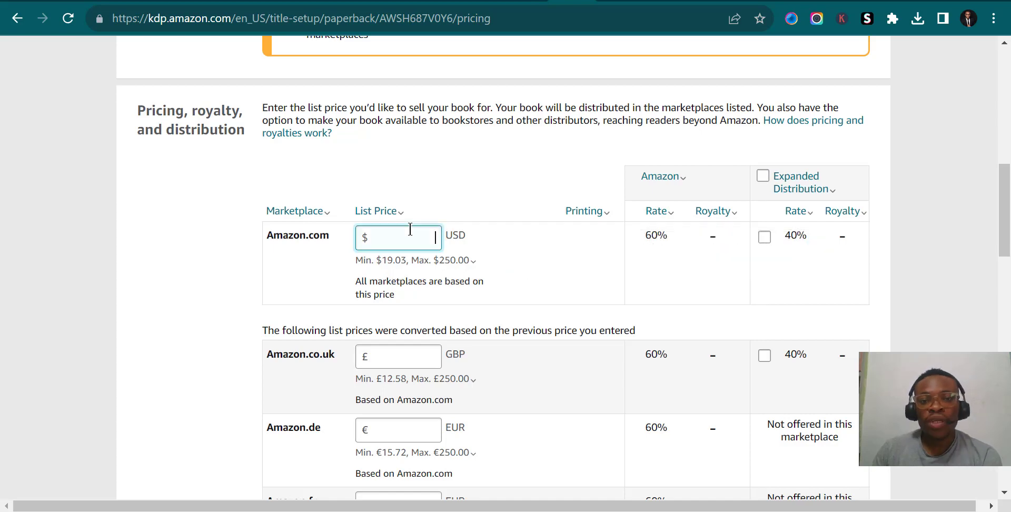
{"action": "type", "text": "19"}
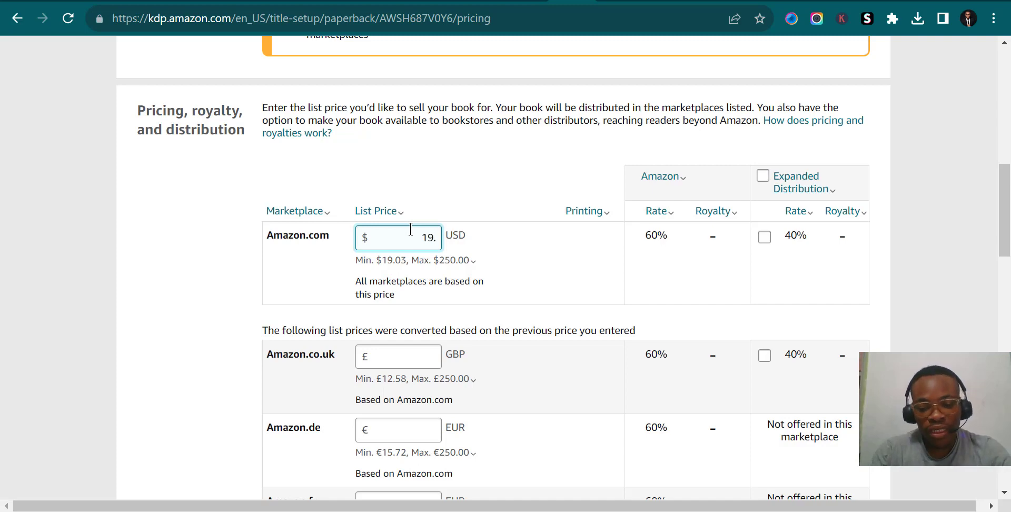
{"action": "type", "text": ".03"}
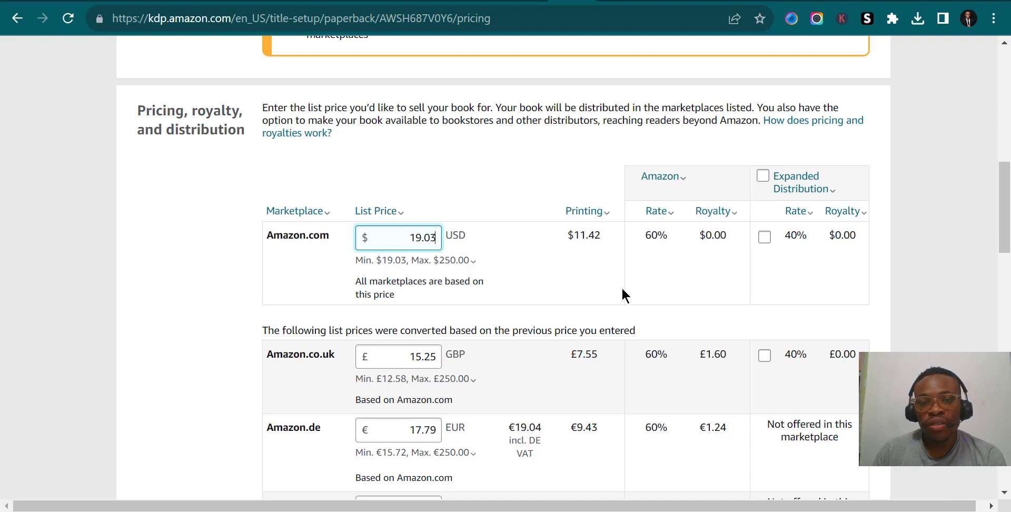
{"action": "left_click", "coordinate": [450, 260]}
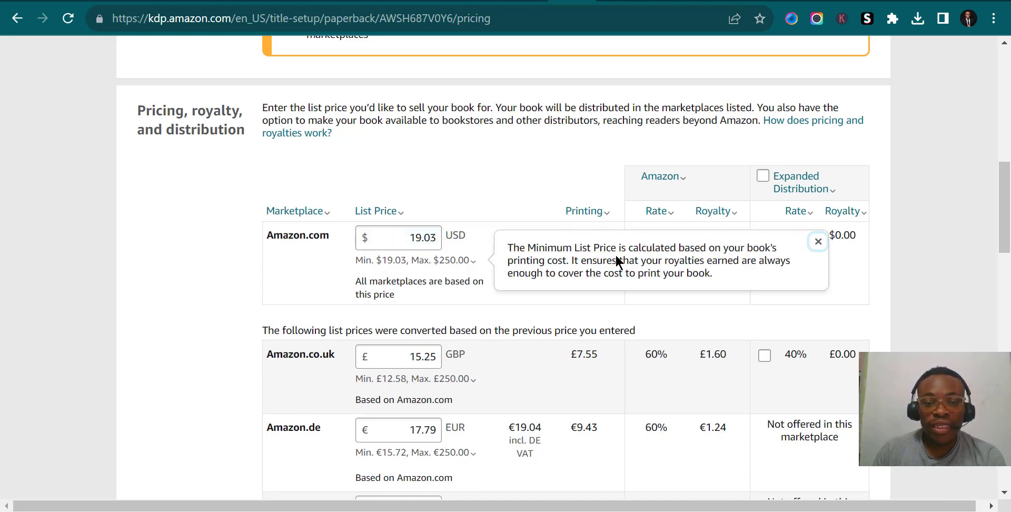
{"action": "left_click", "coordinate": [447, 231]}
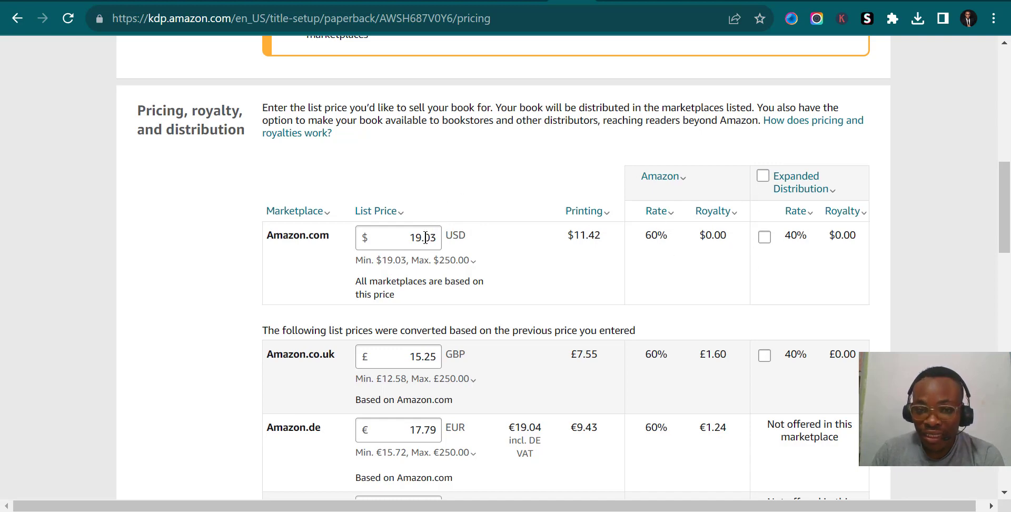
Step: Change the Amazon.com list price to 25 USD
{"action": "left_click_drag", "start_coordinate": [416, 238], "coordinate": [404, 242]}
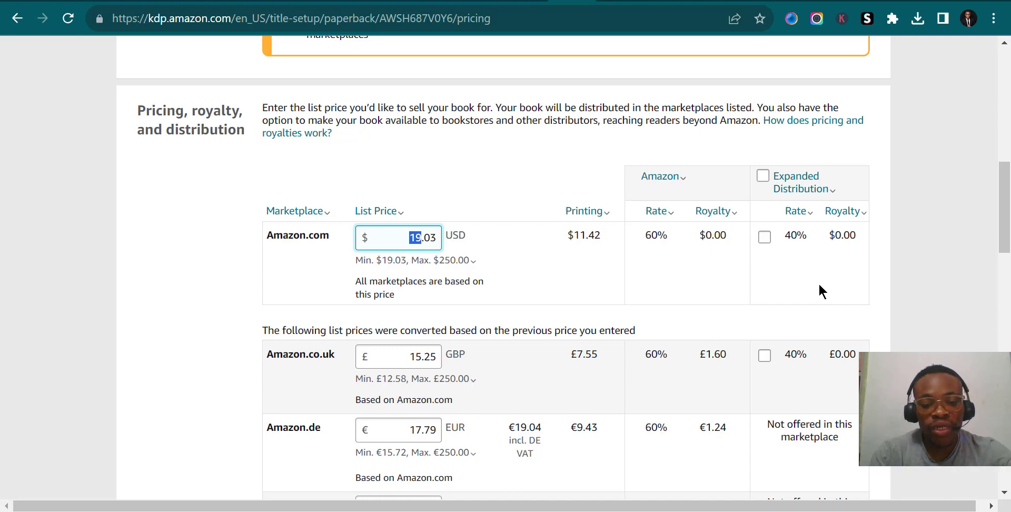
{"action": "type", "text": "25"}
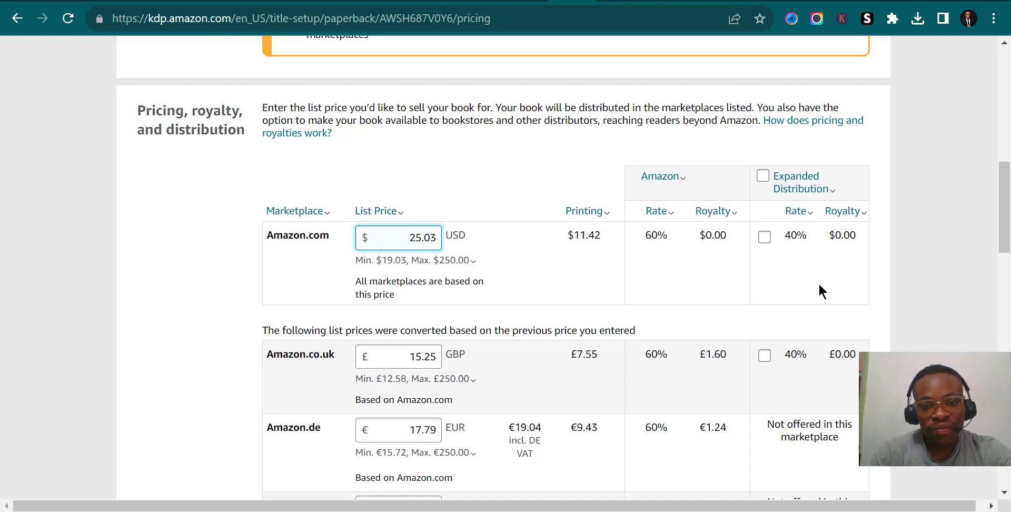
{"action": "key", "text": "Delete"}
{"action": "key", "text": "Delete"}
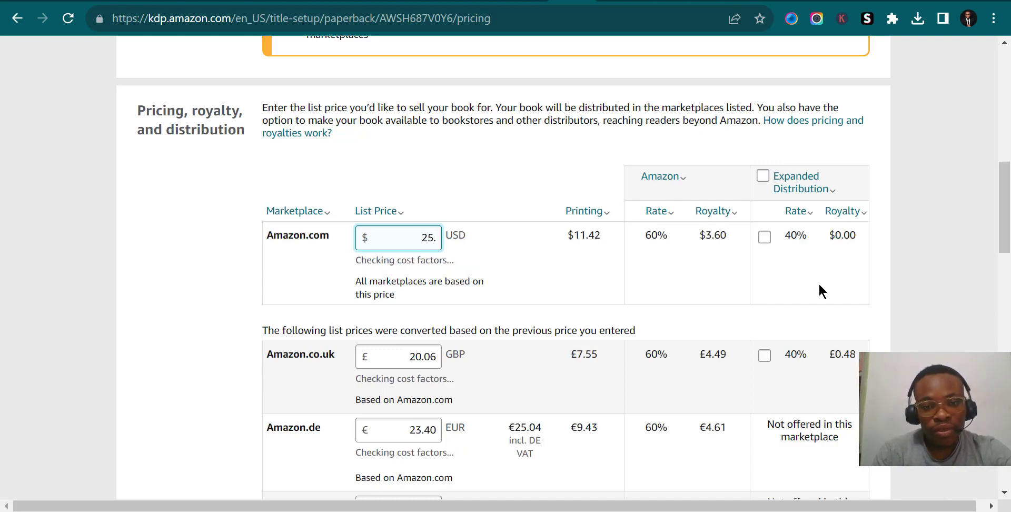
{"action": "key", "text": "Delete"}
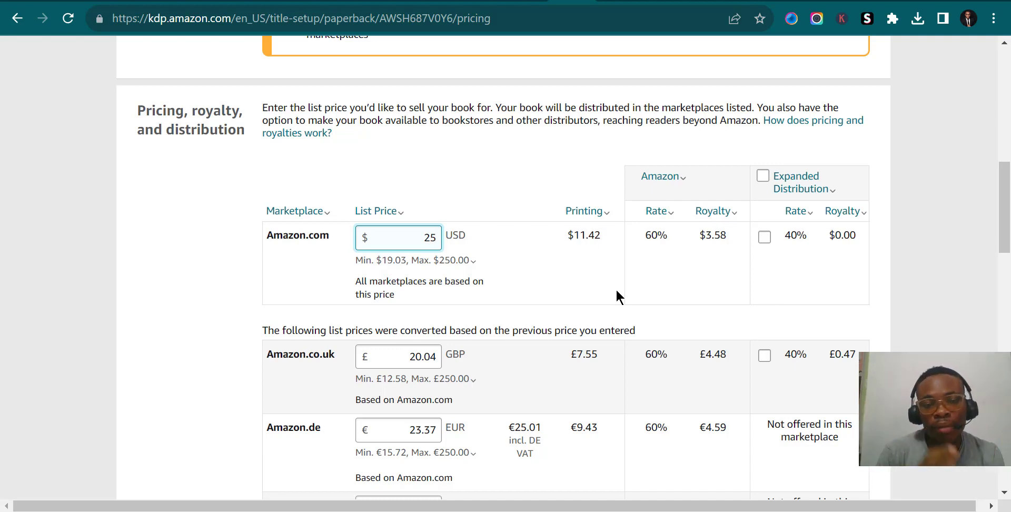
Step: Review the Rights & Pricing page, examining the converted marketplace prices and royalties, the terms, and the proof and publishing options
{"action": "scroll", "coordinate": [391, 257], "scroll_direction": "down", "scroll_amount": 8}
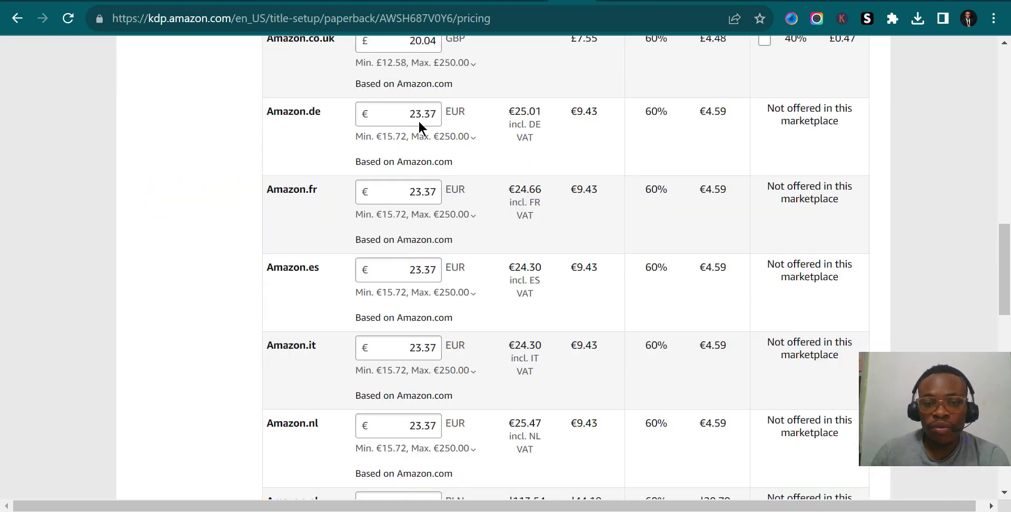
{"action": "scroll", "coordinate": [421, 158], "scroll_direction": "down", "scroll_amount": 14}
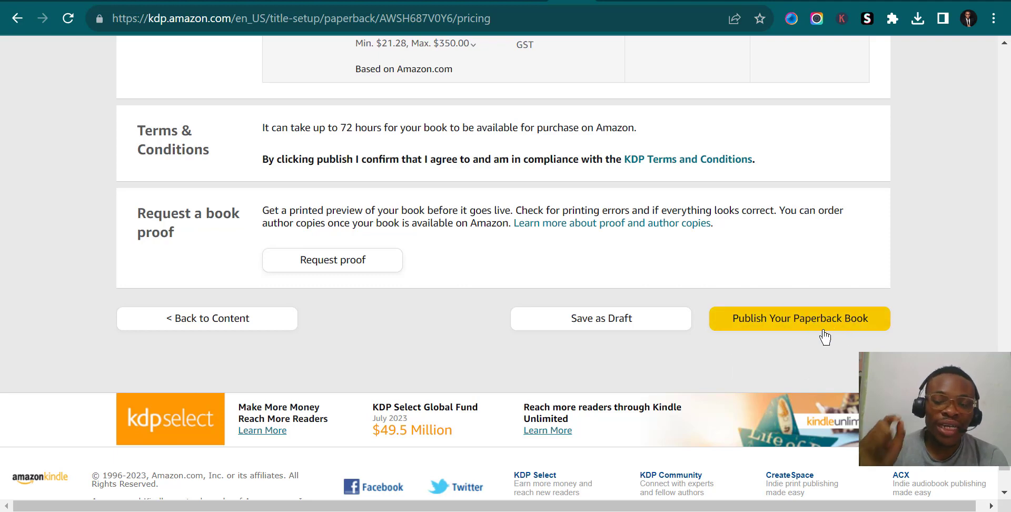
{"action": "scroll", "coordinate": [800, 380], "scroll_direction": "up", "scroll_amount": 10}
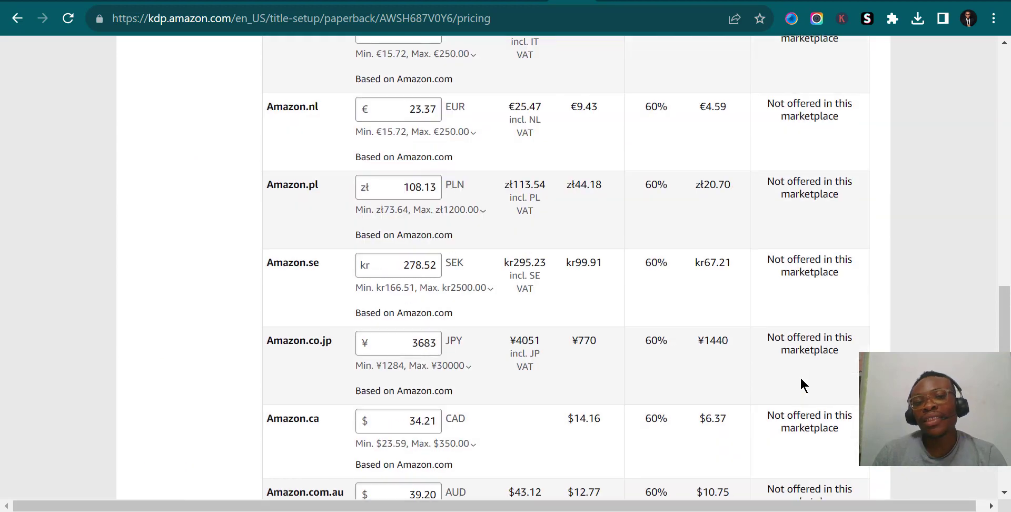
{"action": "scroll", "coordinate": [800, 378], "scroll_direction": "up", "scroll_amount": 10}
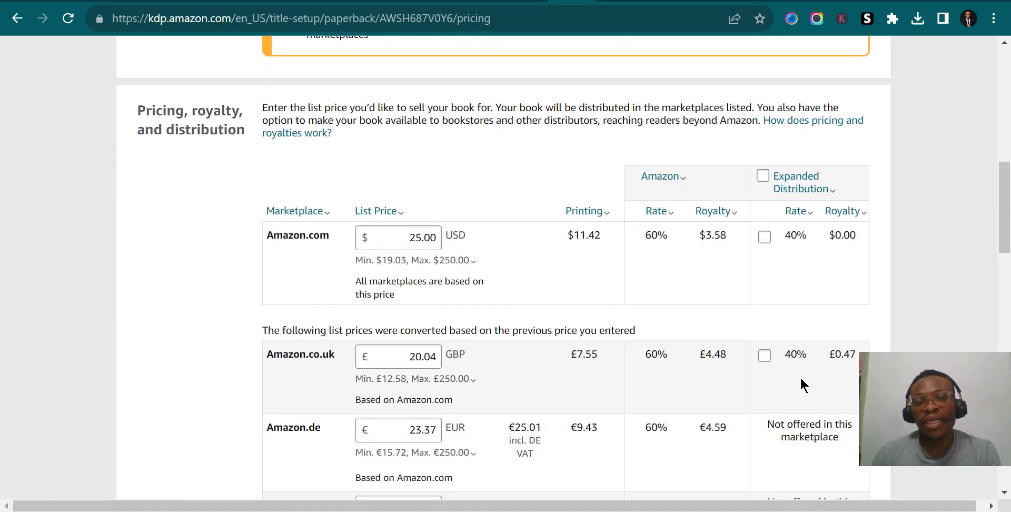
{"action": "scroll", "coordinate": [801, 384], "scroll_direction": "up", "scroll_amount": 10}
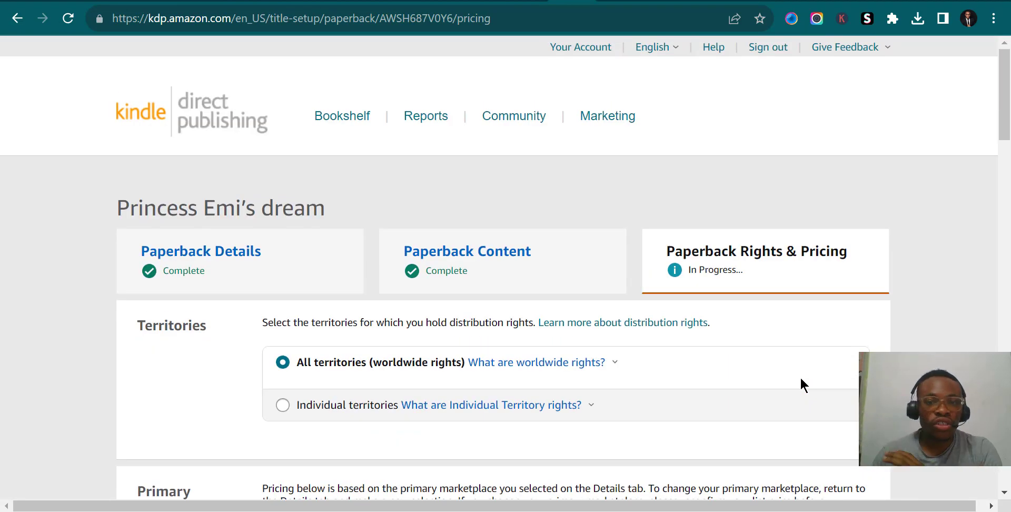
{"action": "scroll", "coordinate": [800, 376], "scroll_direction": "down", "scroll_amount": 20}
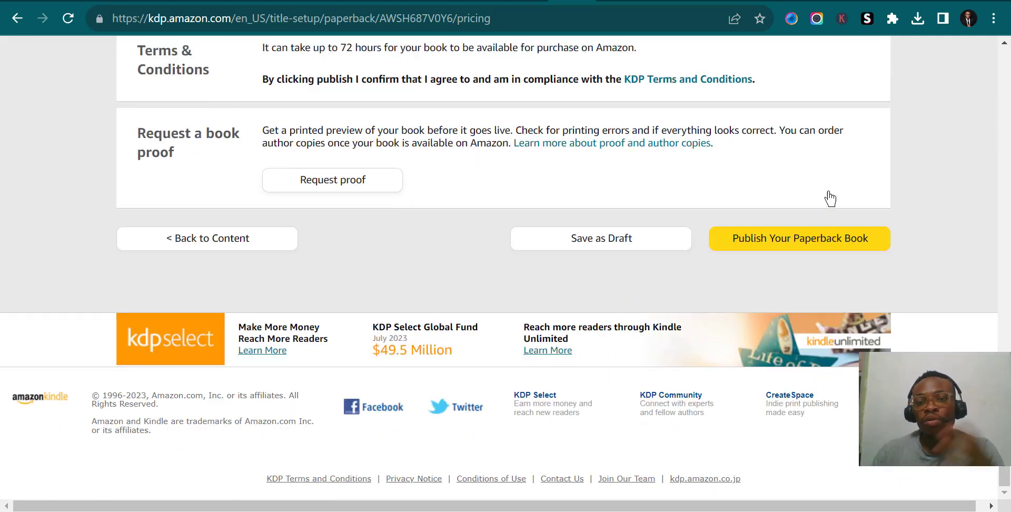
{"action": "scroll", "coordinate": [425, 316], "scroll_direction": "up", "scroll_amount": 8}
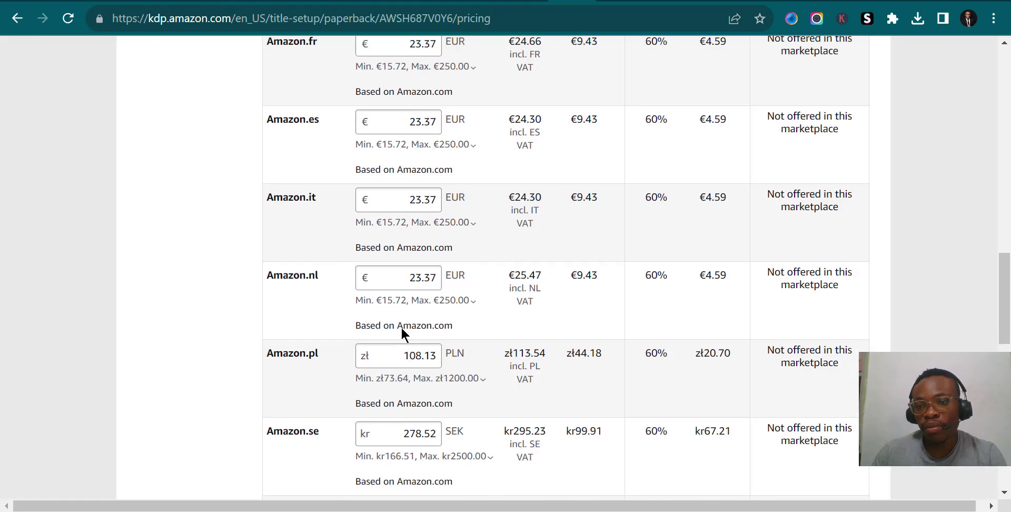
{"action": "scroll", "coordinate": [402, 331], "scroll_direction": "up", "scroll_amount": 12}
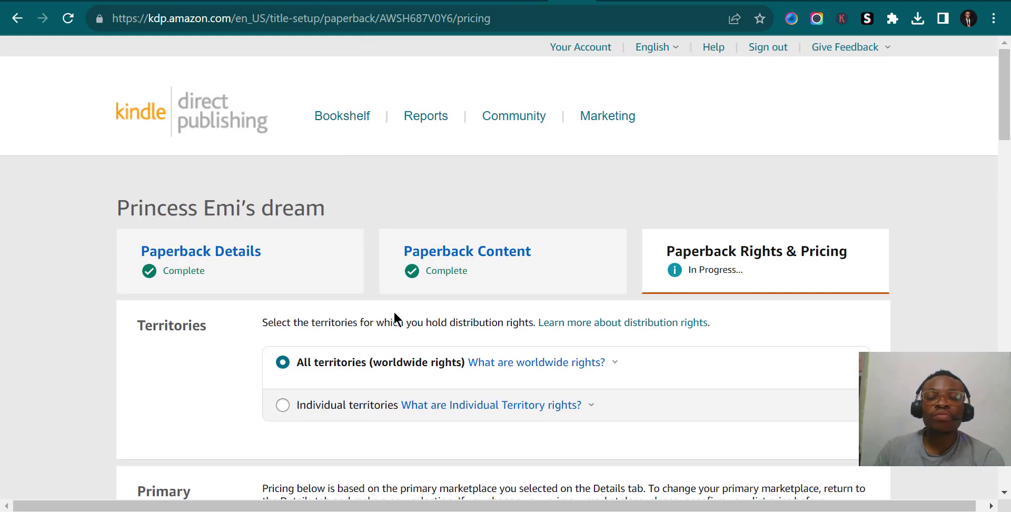